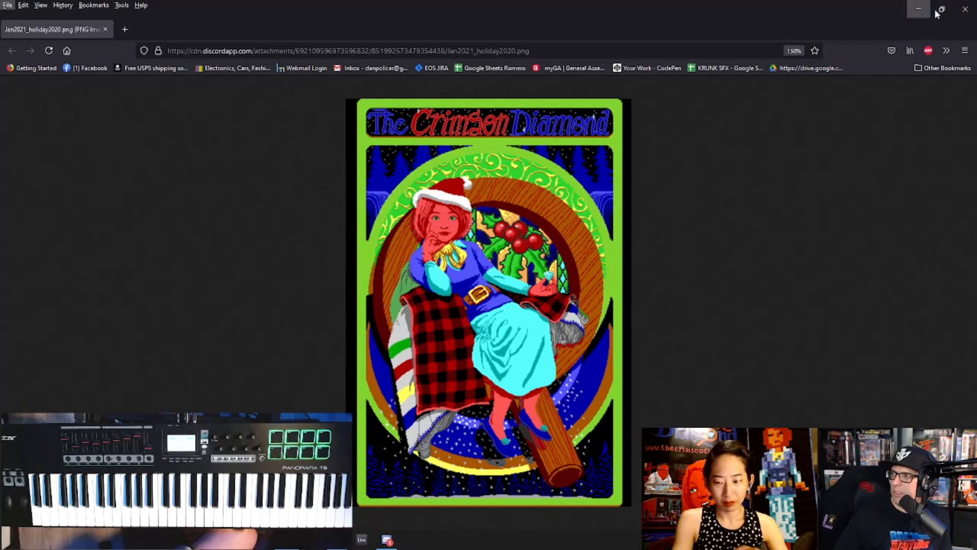
- Restore the browser window with the Crimson Diamond artwork to a smaller size and minimize the Discord window
left_click(959, 13)
double_click(896, 8)
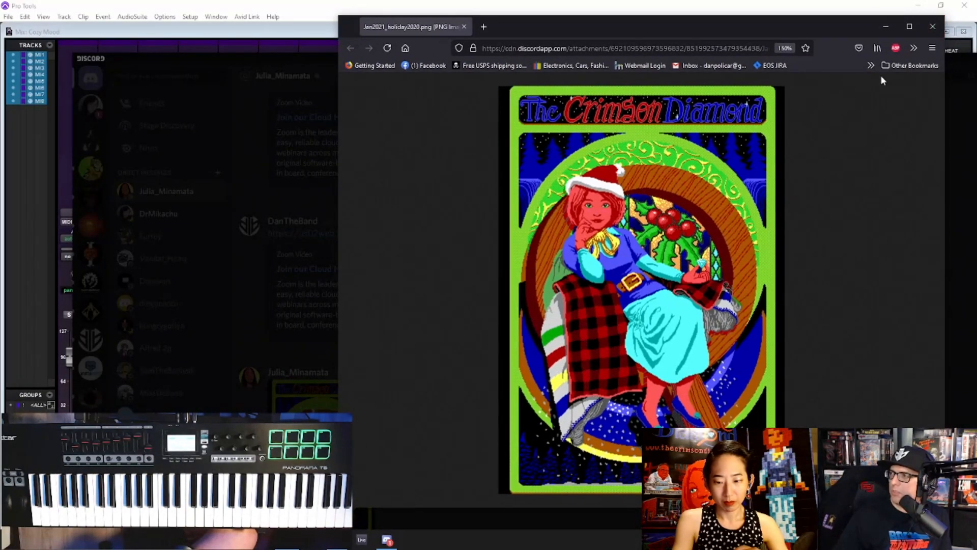
left_click_drag(969, 59, 714, 426)
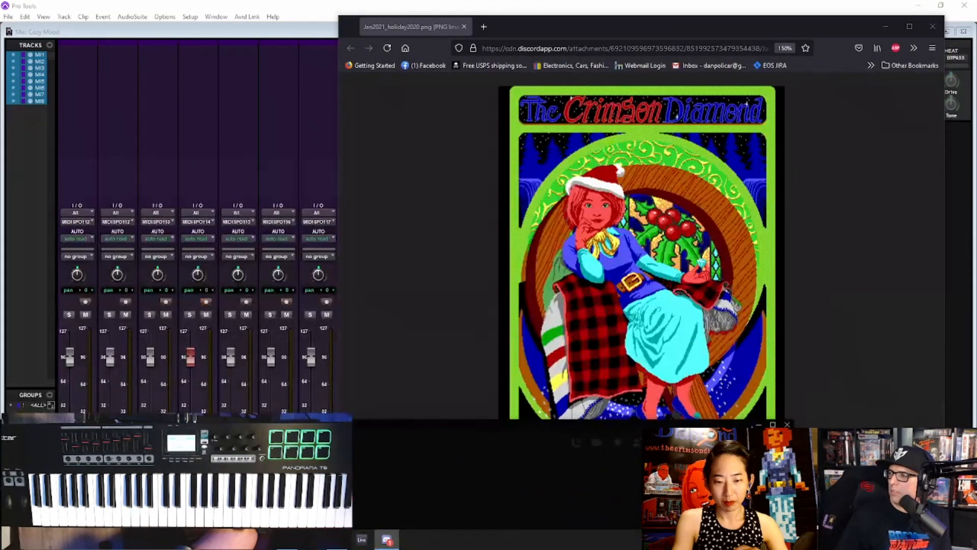
left_click(759, 425)
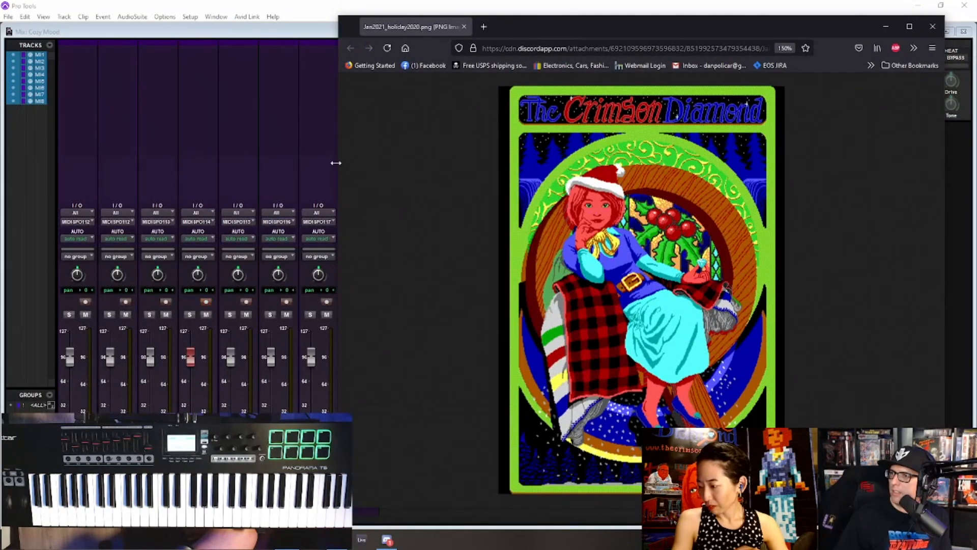
- Narrow the browser window to fit the artwork and shrink the Mix window's width to just beyond its channel strips
left_click_drag(336, 162, 631, 135)
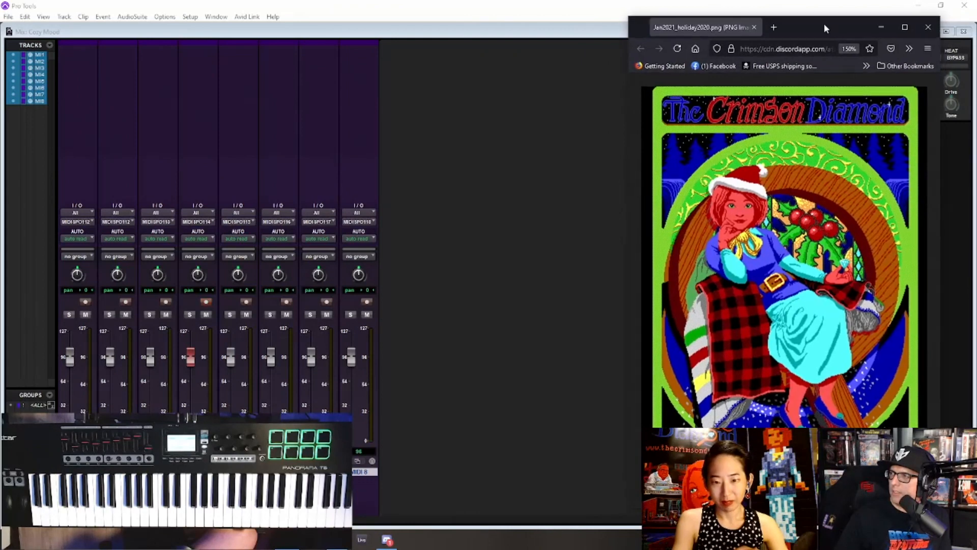
left_click_drag(824, 24, 685, 29)
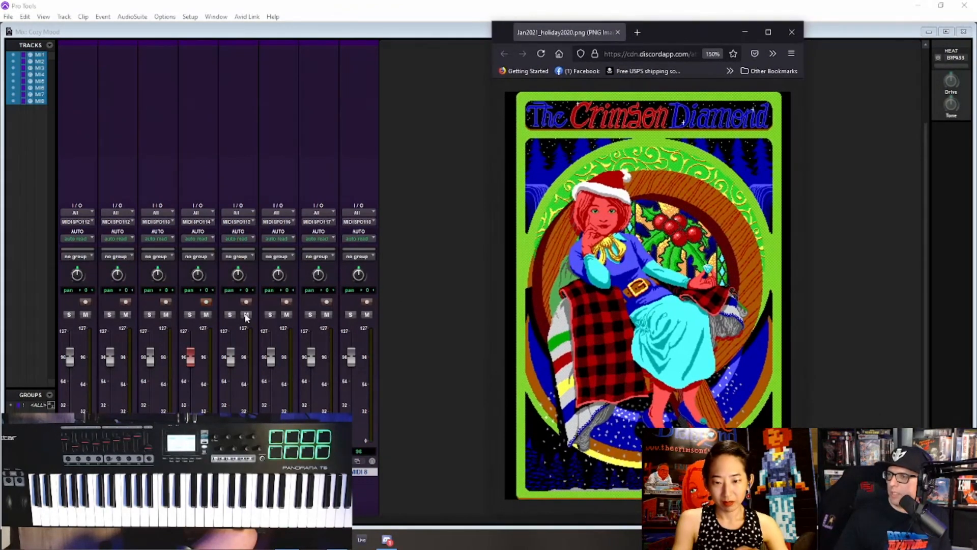
left_click_drag(973, 263, 542, 286)
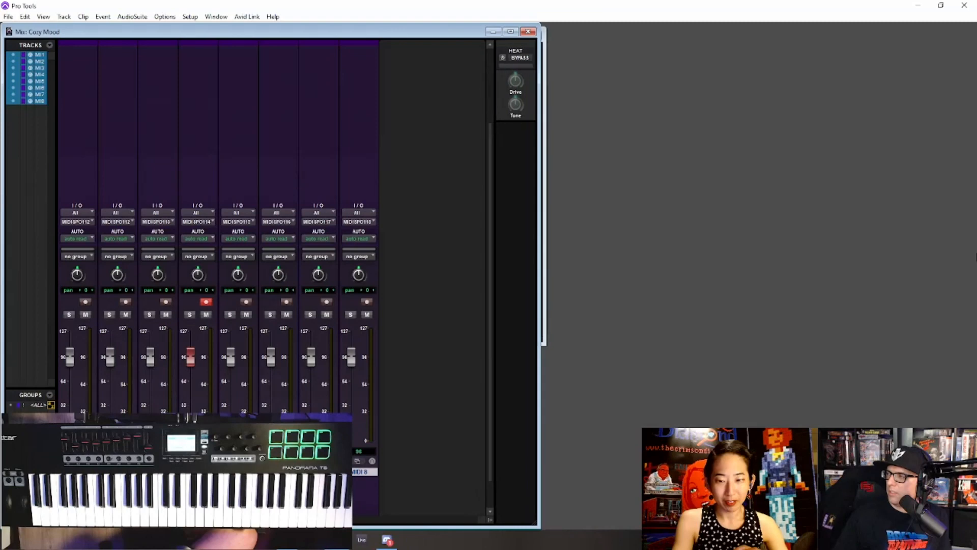
- Restore and narrow the Pro Tools window to the Mix window's width and move the artwork window beside it
left_click(942, 5)
left_click(944, 4)
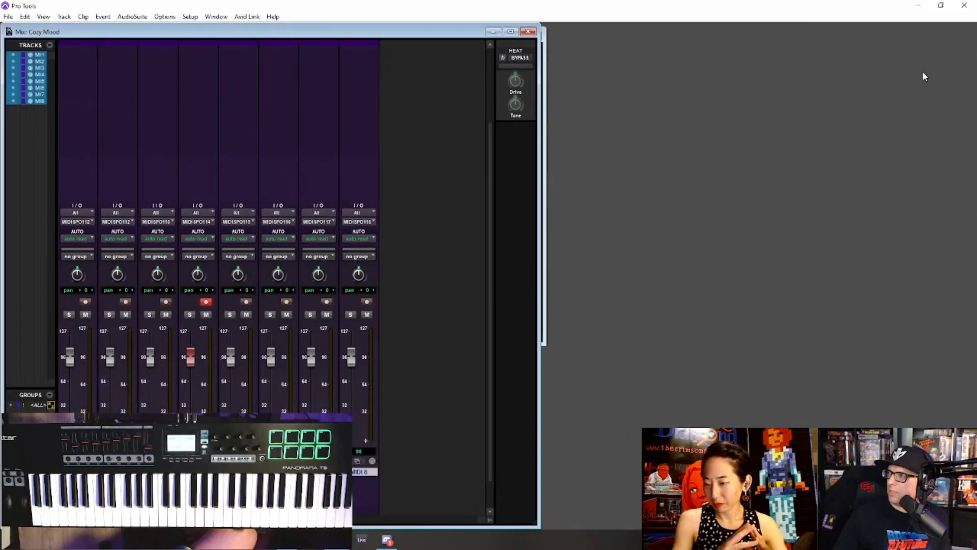
left_click(940, 5)
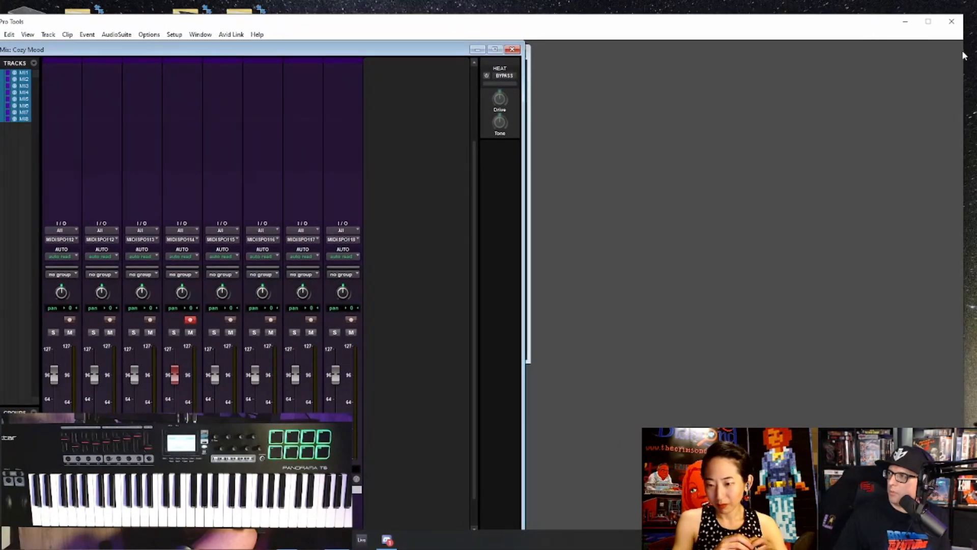
left_click_drag(964, 53, 546, 51)
left_click_drag(666, 33, 820, 33)
left_click_drag(420, 27, 442, 1)
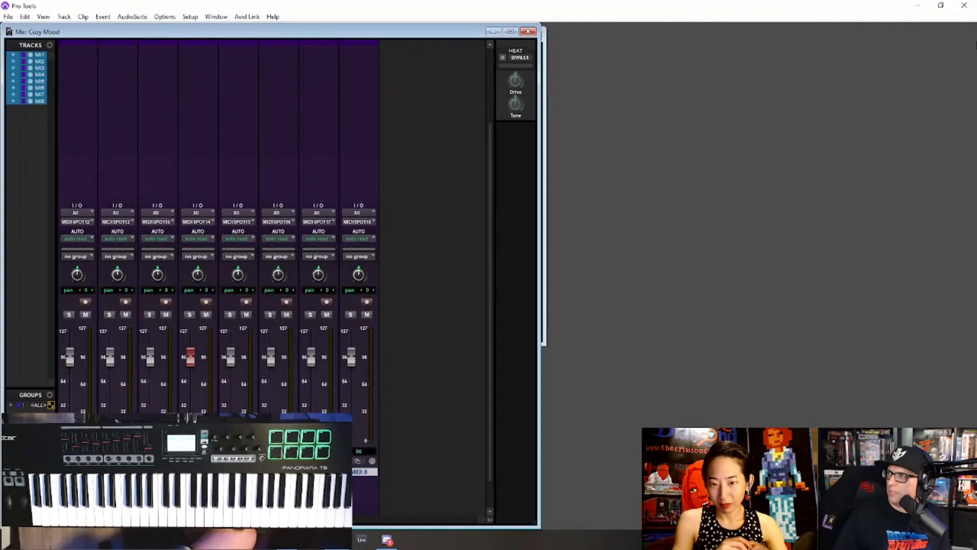
- Restore the Pro Tools window, align it with the screen's upper corner, and widen it up to the artwork window
left_click(943, 7)
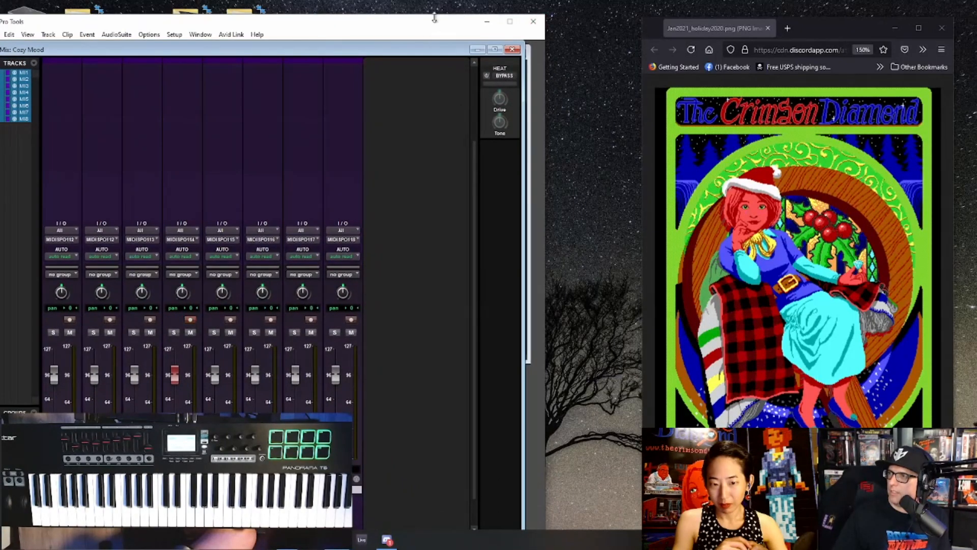
left_click_drag(431, 32, 456, 10)
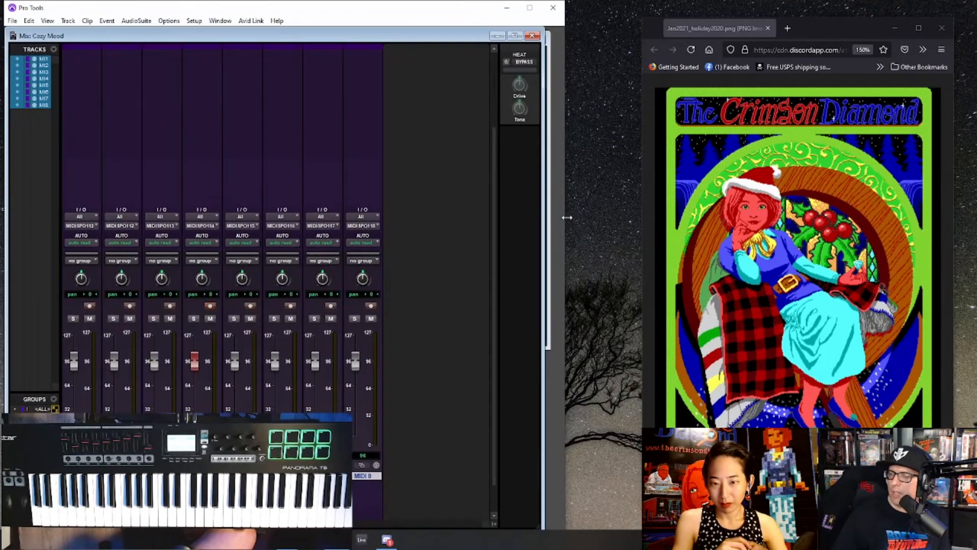
left_click_drag(564, 239, 644, 232)
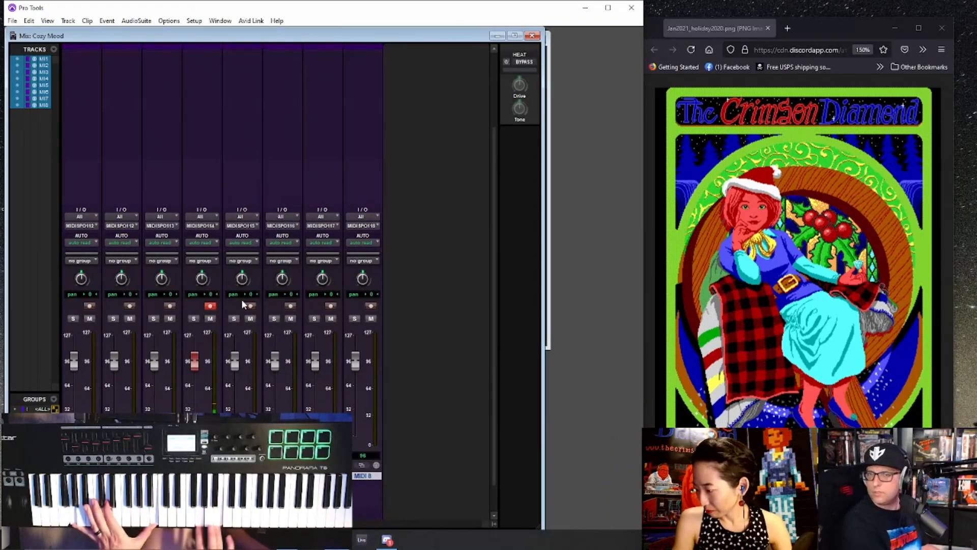
- Move the artwork window partly over the mixer and record-enable the MIDI 6 track
left_click_drag(829, 27, 560, 42)
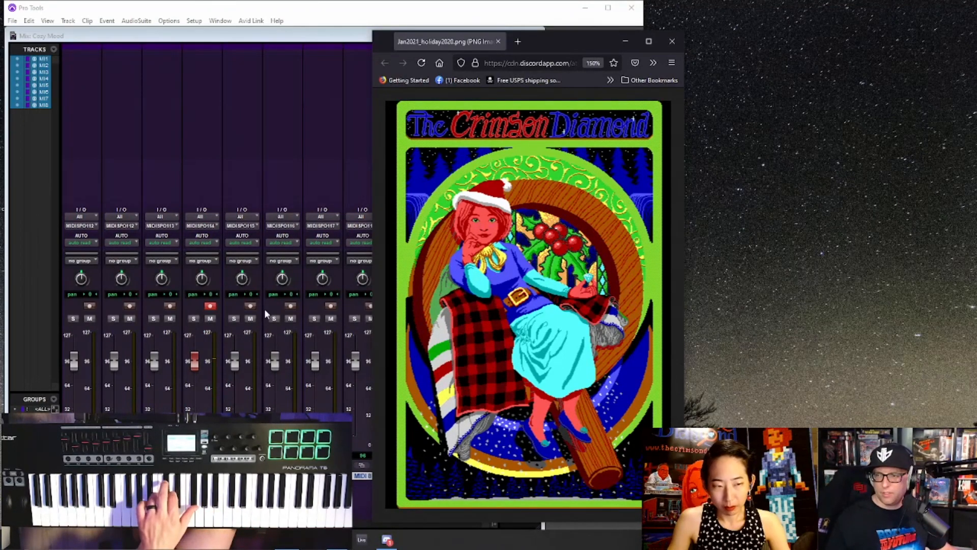
left_click(250, 306)
left_click(291, 306)
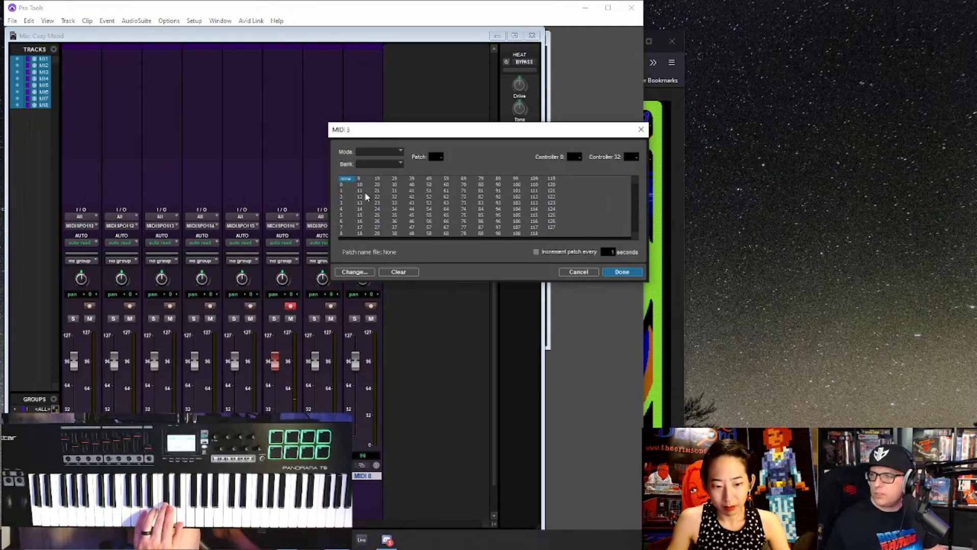
left_click(361, 191)
left_click(360, 202)
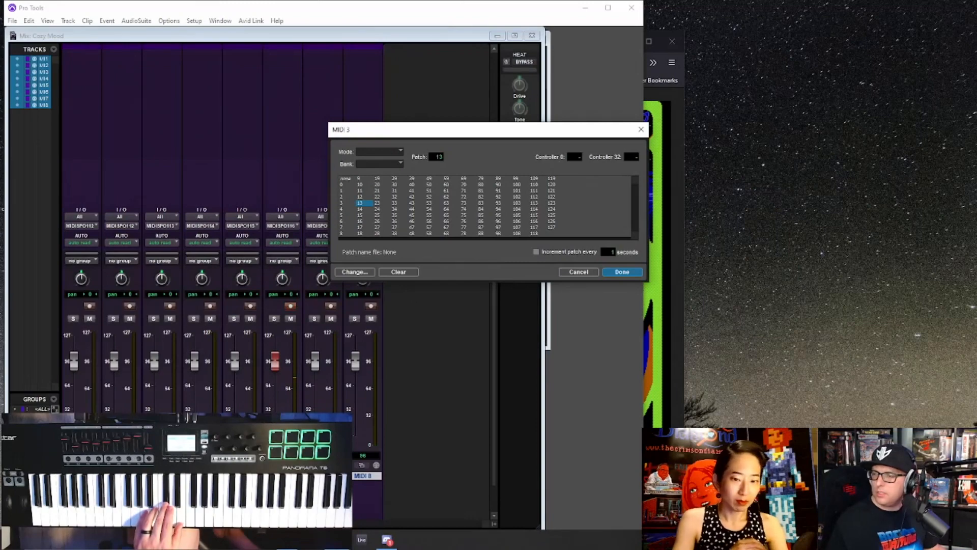
left_click(586, 272)
- Assign patch 0 to the MIDI 6 track
left_click(281, 465)
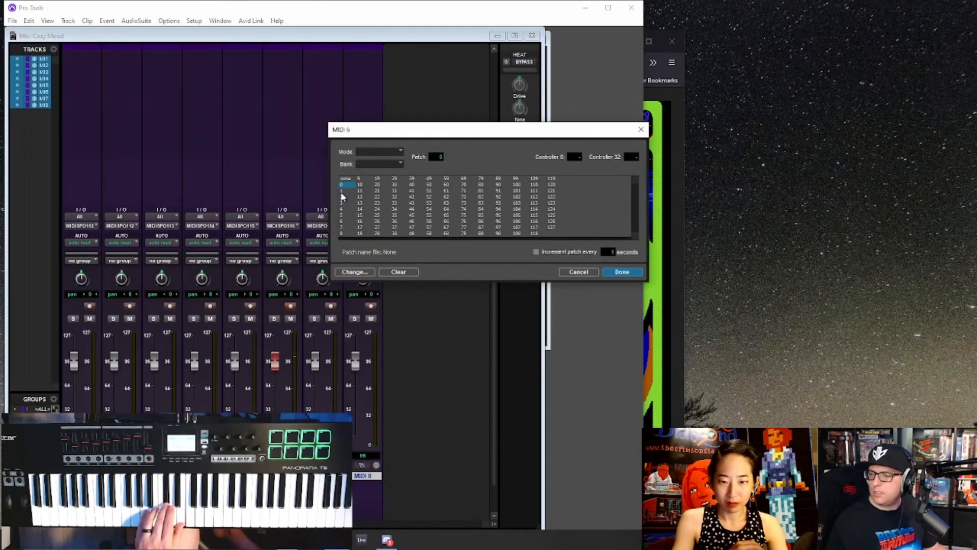
left_click(341, 192)
key("Up")
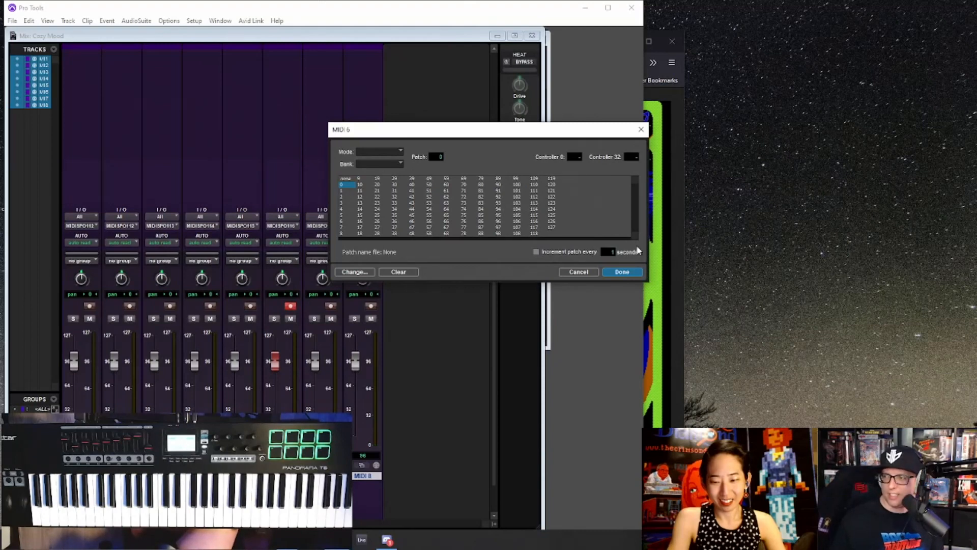
left_click(622, 272)
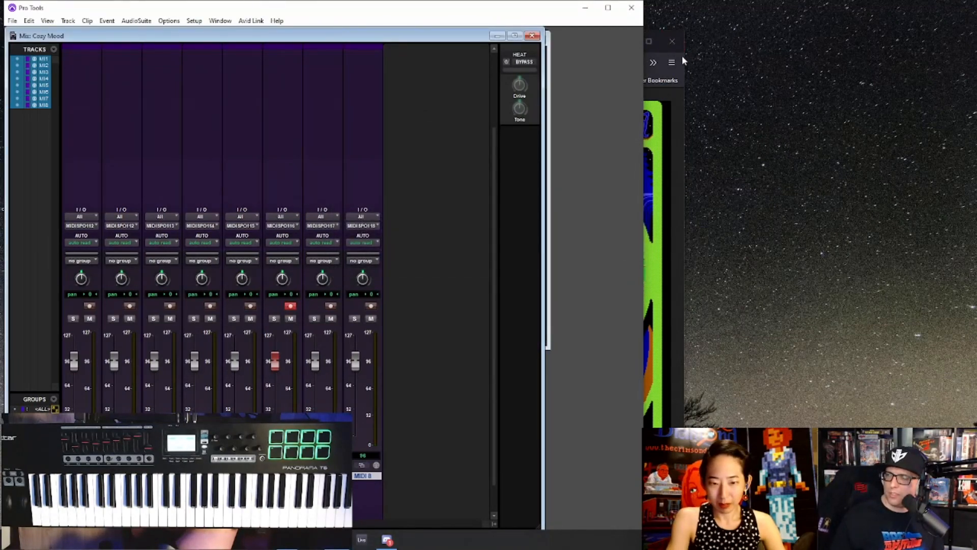
- Move the artwork window back beside the Pro Tools window and enlarge the image to 170%
left_click(682, 88)
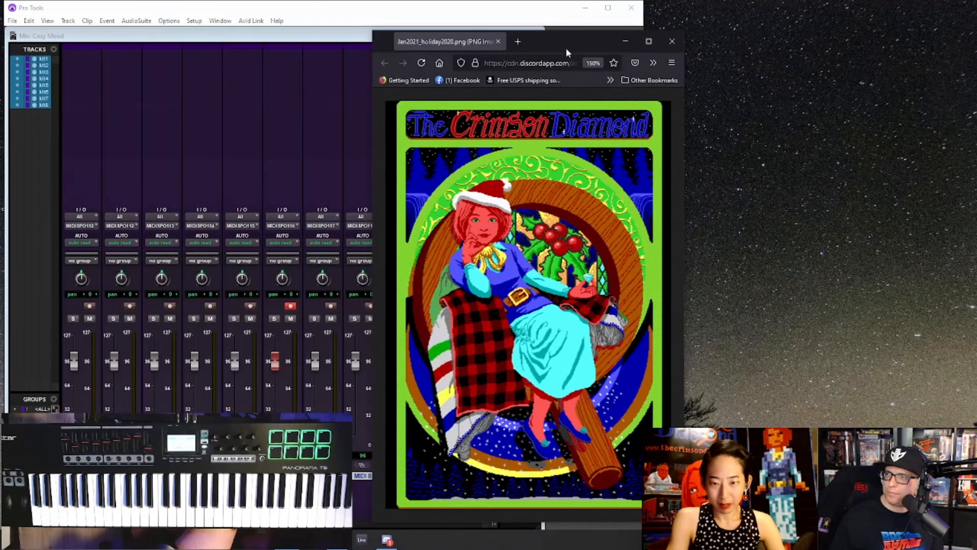
left_click_drag(566, 48, 853, 7)
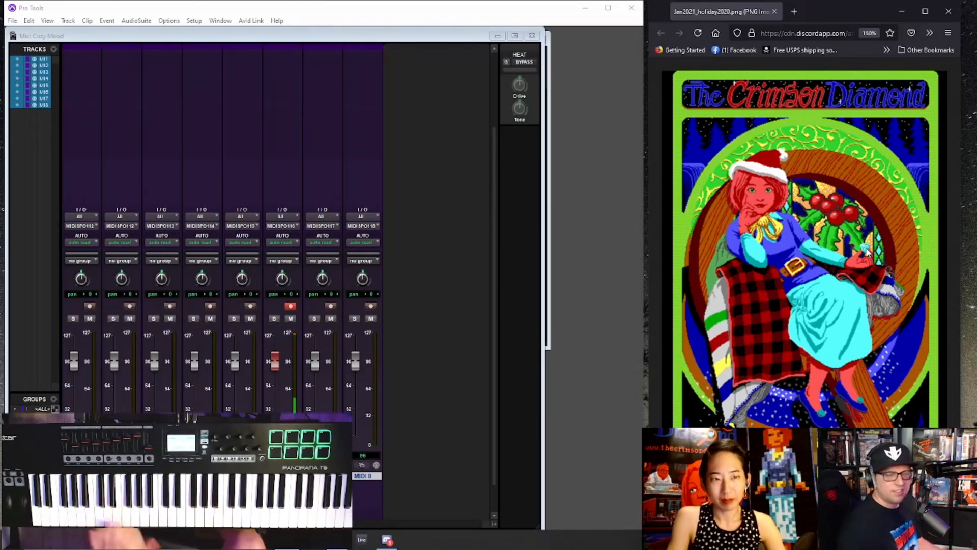
key("ctrl+plus")
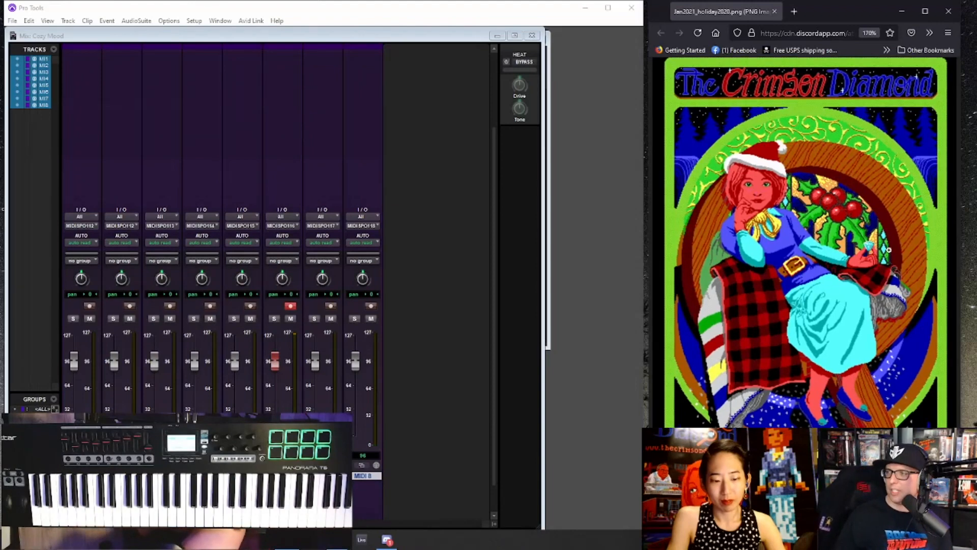
- Switch from the Mix window to the Edit window and maximize it within Pro Tools
left_click(587, 235)
key("ctrl+equal")
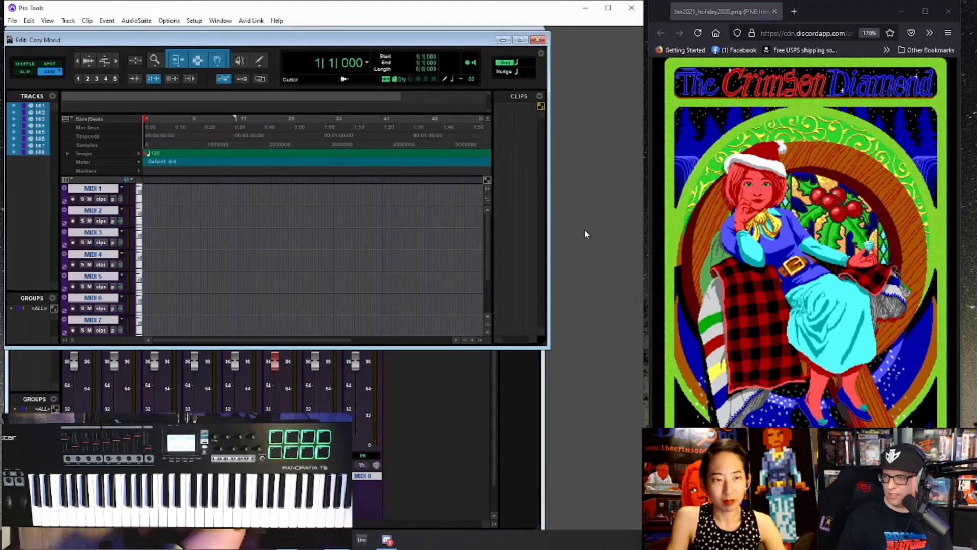
left_click(527, 43)
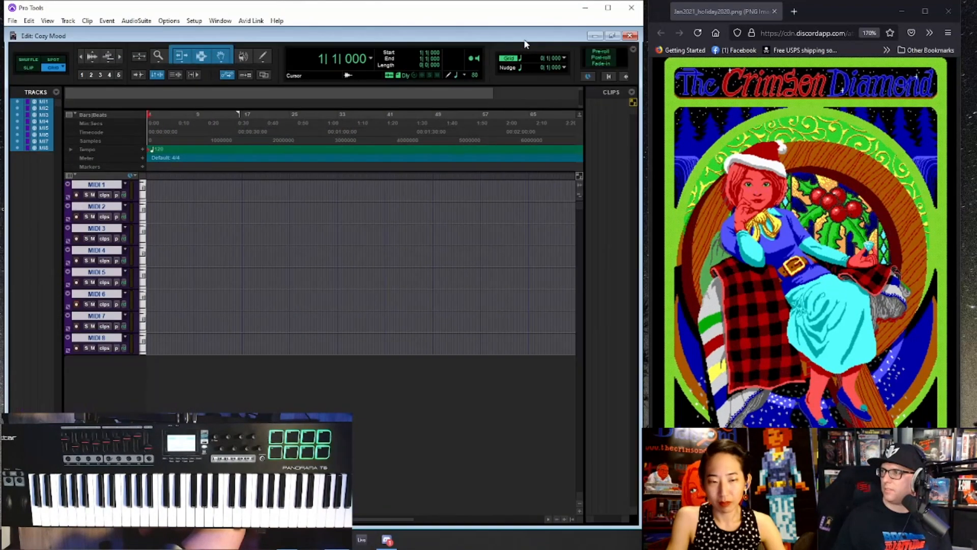
- Insert a tempo change at location 1|1|000 snapped to the bar, and create a click track
left_click(142, 149)
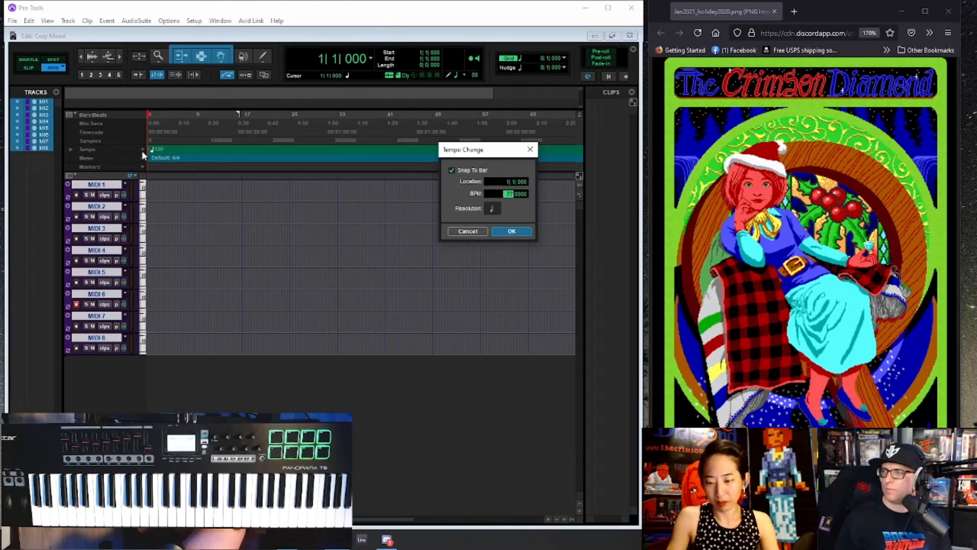
key("Return")
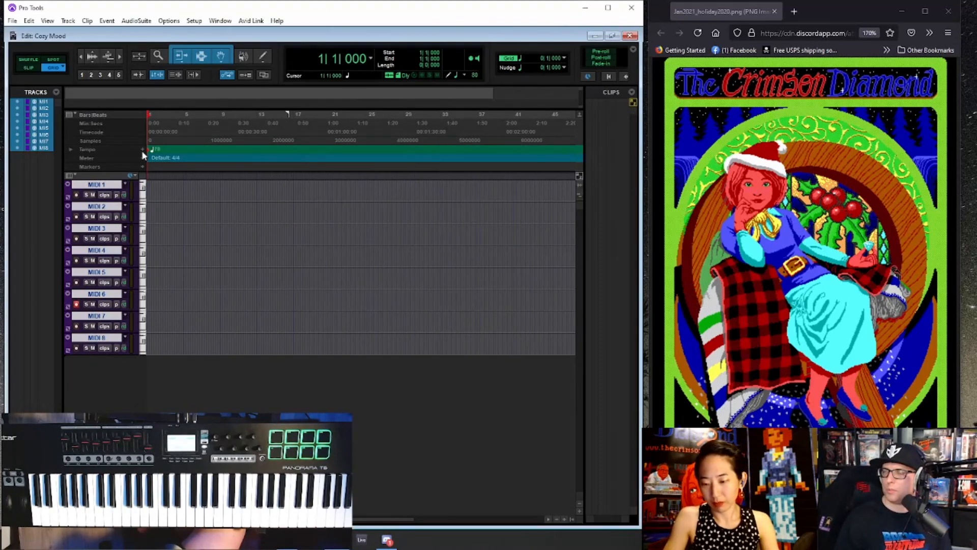
left_click(67, 20)
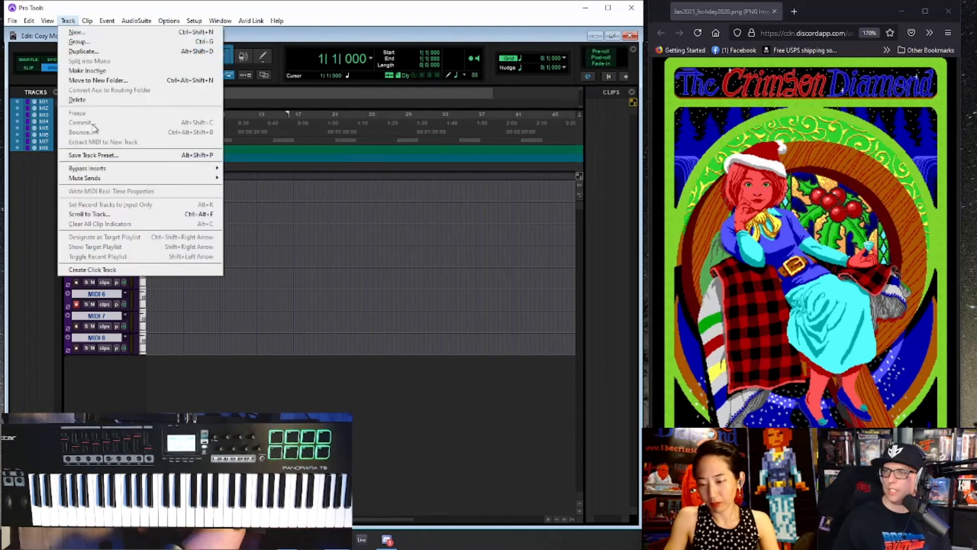
left_click(92, 269)
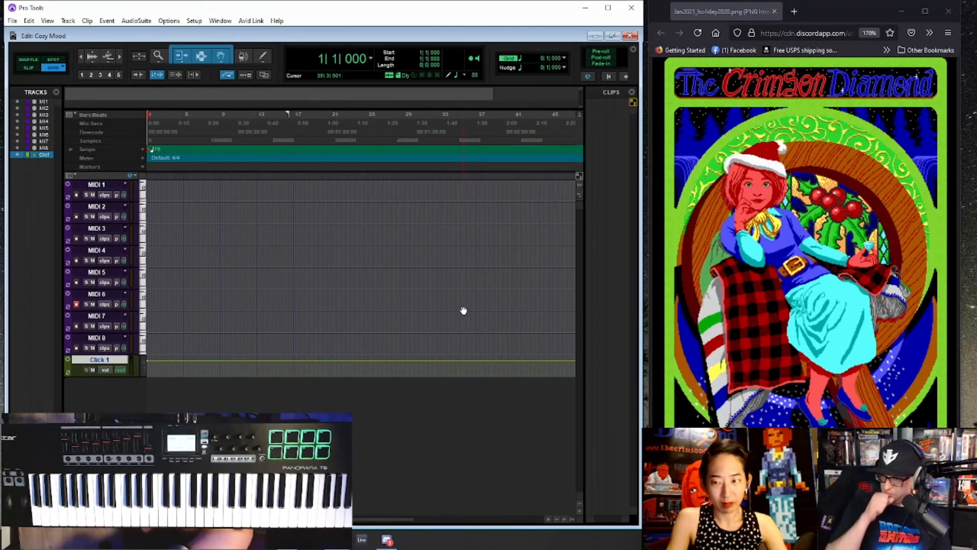
- Route the MIDI 8 track's output to channel-9 of the MIDISPORT Uno in the Mix window
key("ctrl+equal")
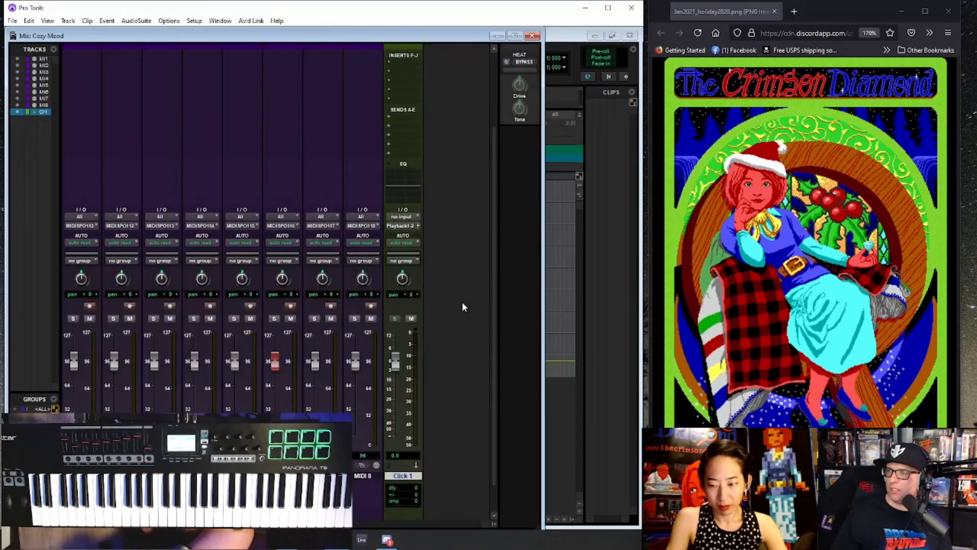
left_click(367, 226)
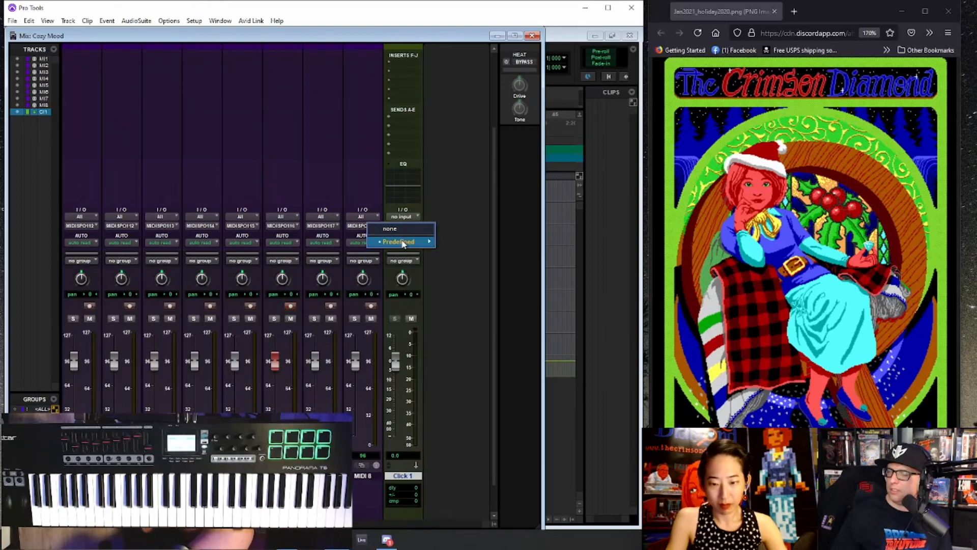
mouse_move(404, 244)
mouse_move(555, 242)
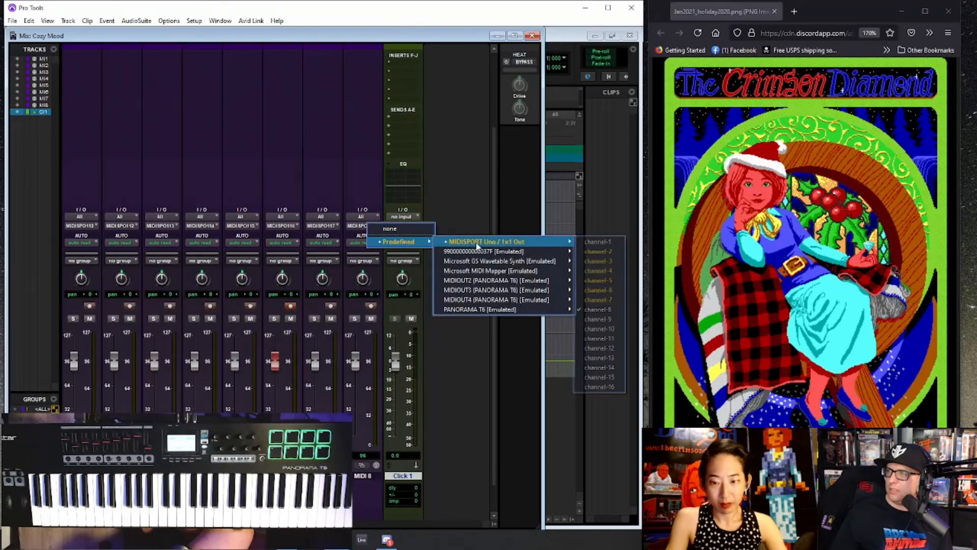
left_click(614, 322)
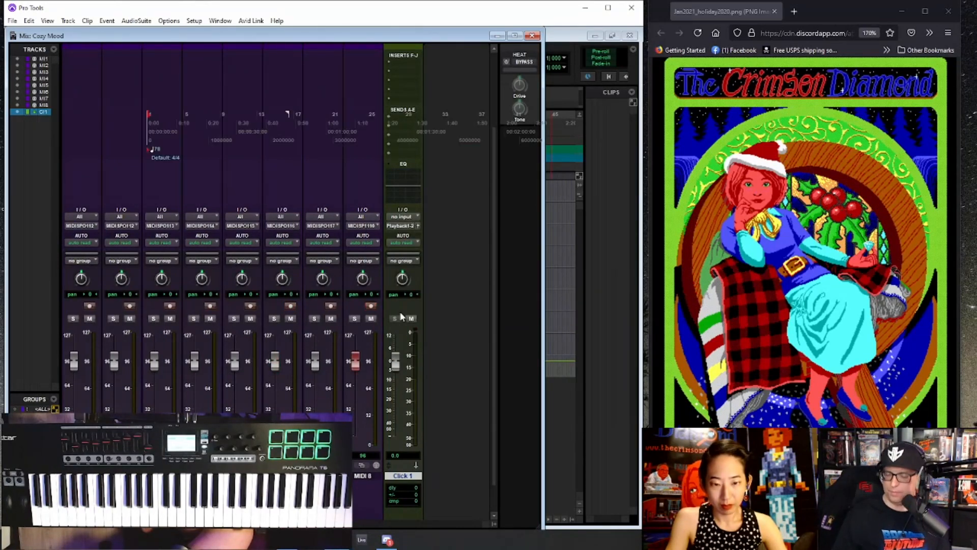
- Return to the Edit window and record a short take on the MIDI 8 track from bar 1
key("ctrl+equal")
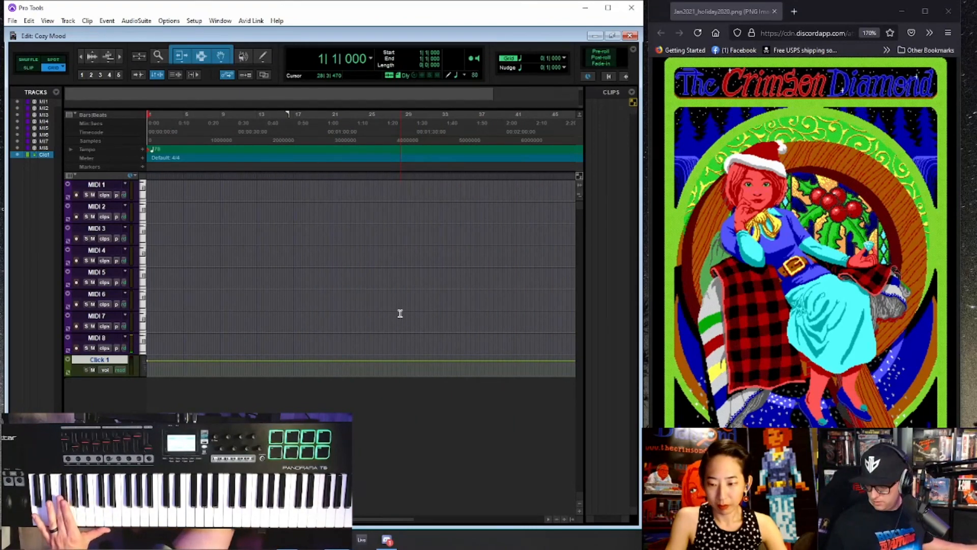
key("ctrl+space")
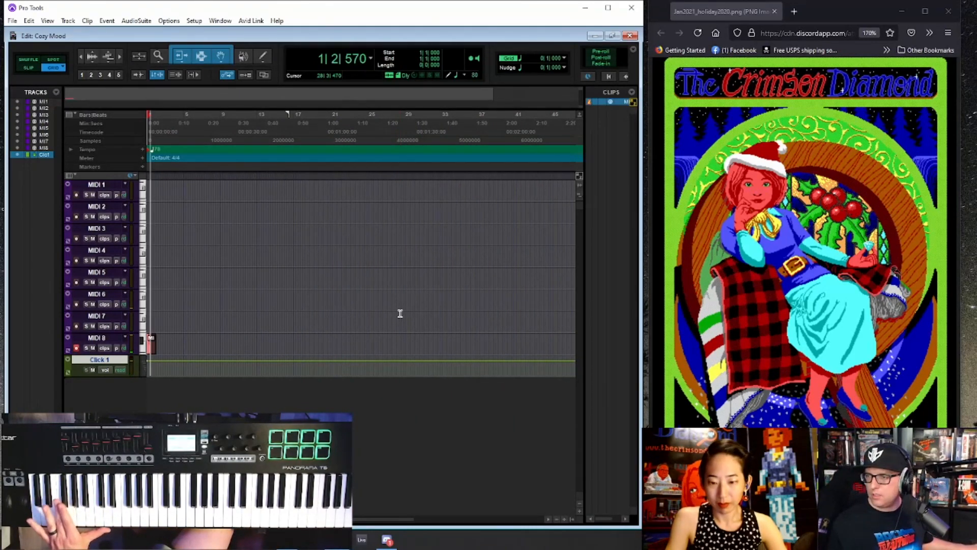
key("space")
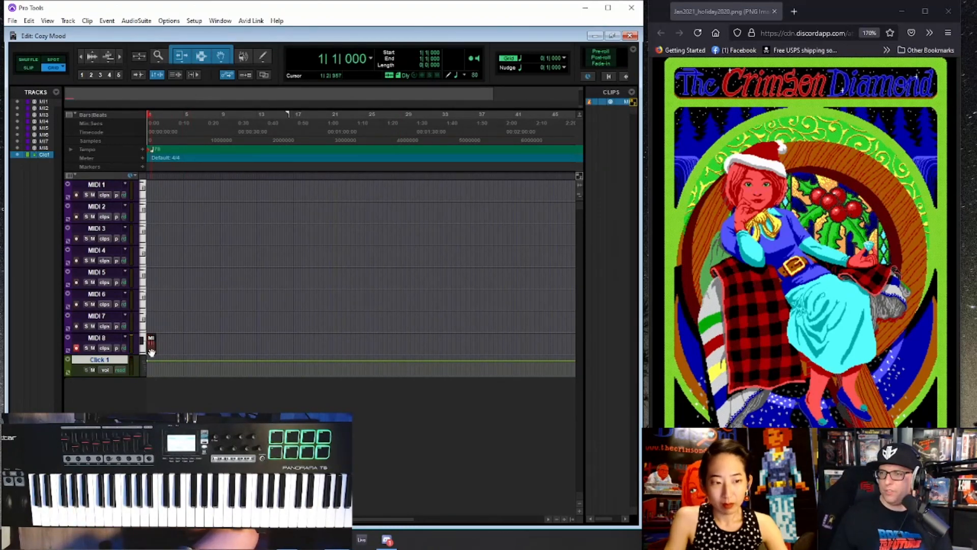
- Open the newly recorded MIDI 8 clip in the MIDI Editor
left_click(152, 352)
key("ctrl+]")
key("ctrl+]")
key("ctrl+]")
key("ctrl+]")
double_click(276, 352)
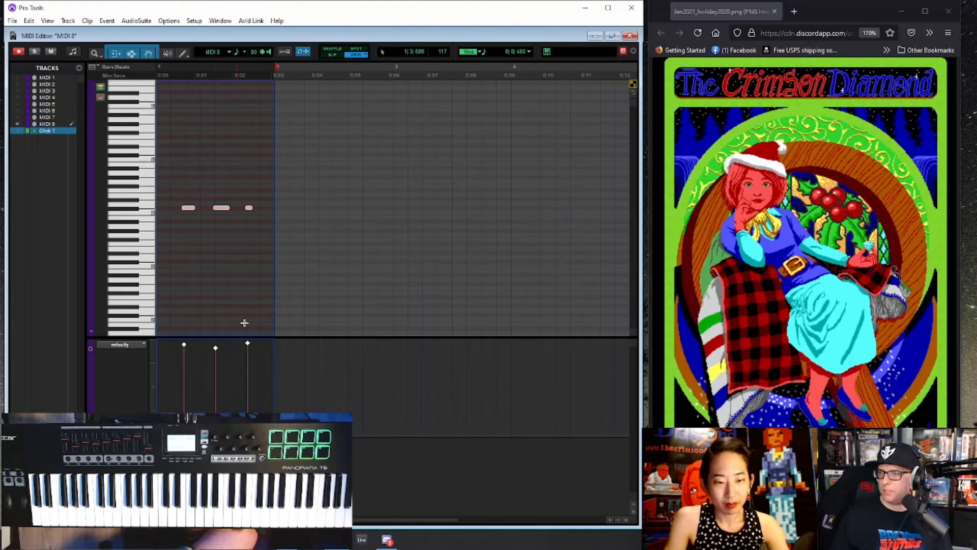
- Add a copy of the first note at the start of bar 1 and quantize the notes in the MIDI 8 clip
left_click(177, 195)
left_click_drag(190, 208, 164, 210)
left_click(284, 195)
key("Return")
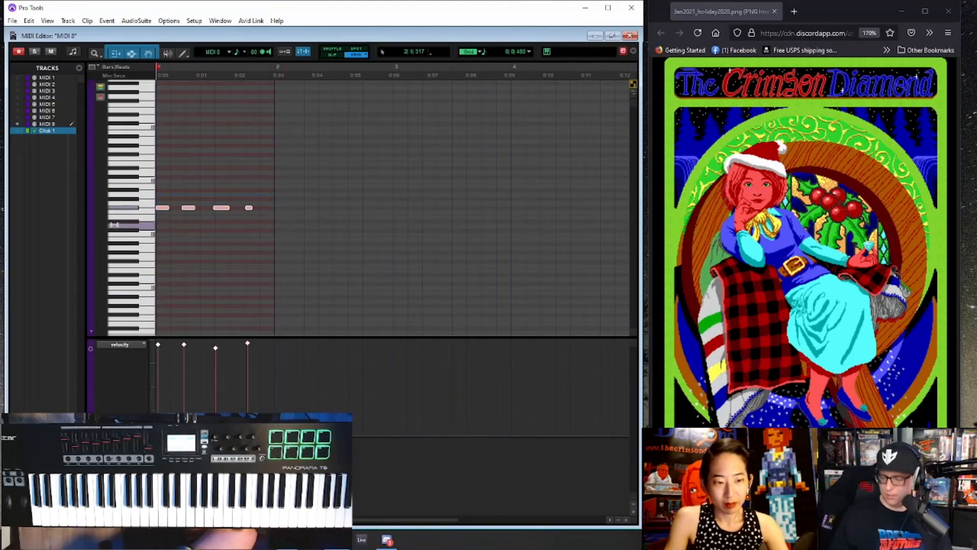
key("alt+0")
key("Return")
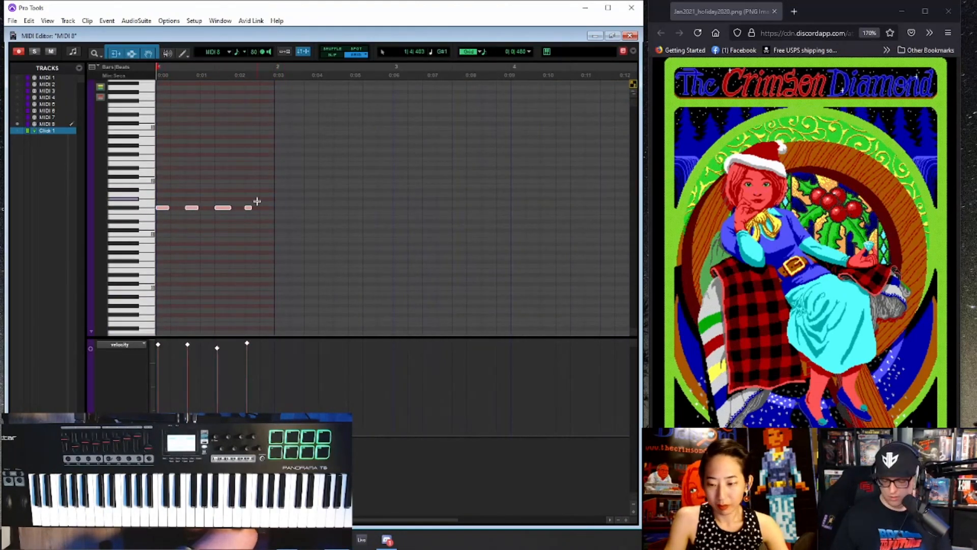
- Return to the Edit window, mute the Click 1 track, and duplicate the one-bar MIDI 8 clip three times
key("ctrl+=")
left_click(94, 369)
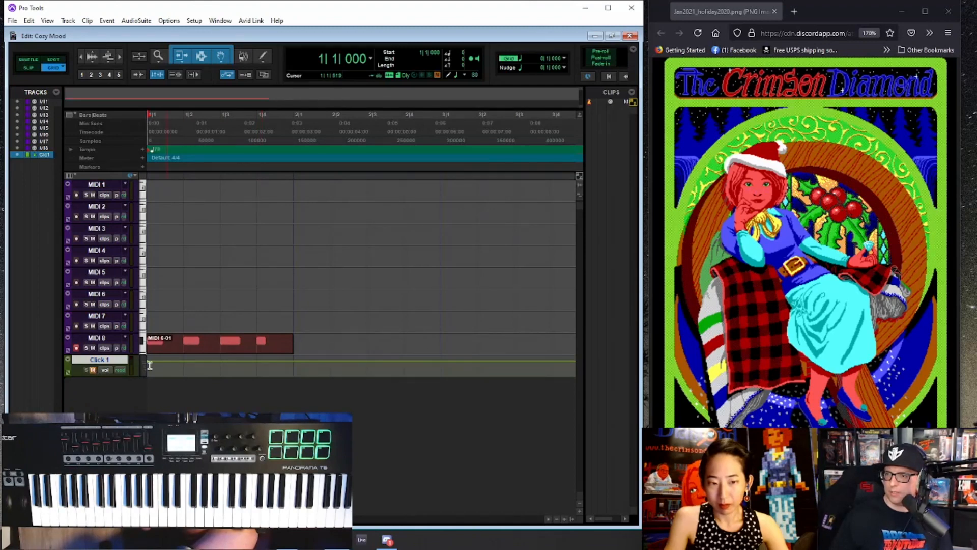
left_click(244, 351)
key("ctrl+d")
key("ctrl+d")
key("ctrl+[")
key("ctrl+[")
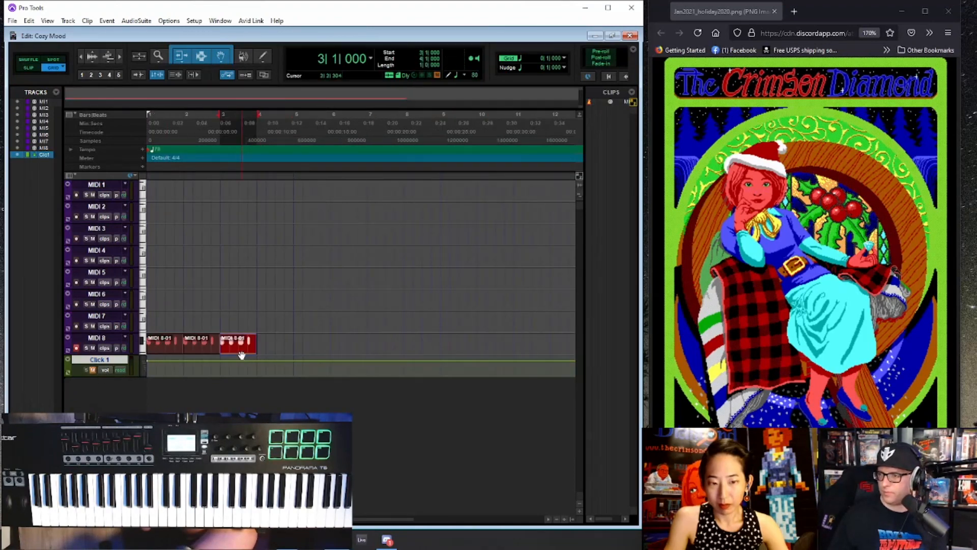
key("ctrl+d")
- Consolidate the first four bars on MIDI 8 into one clip and duplicate it eight times to fill 36 bars
left_click(163, 349, "shift")
key("alt+shift+3")
key("ctrl+d")
key("ctrl+d")
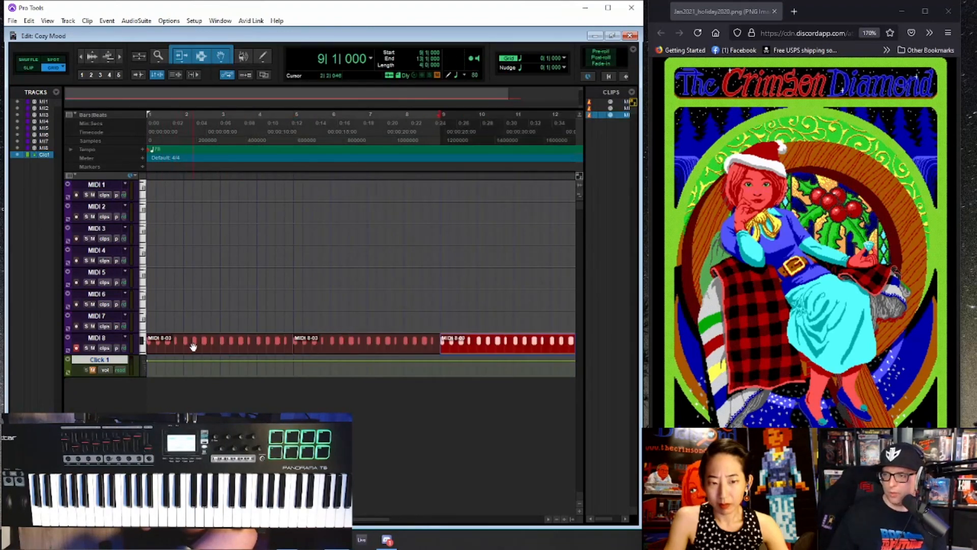
key("ctrl+[")
key("ctrl+[")
key("ctrl+d")
key("ctrl+d")
key("ctrl+d")
key("ctrl+d")
key("ctrl+d")
key("ctrl+d")
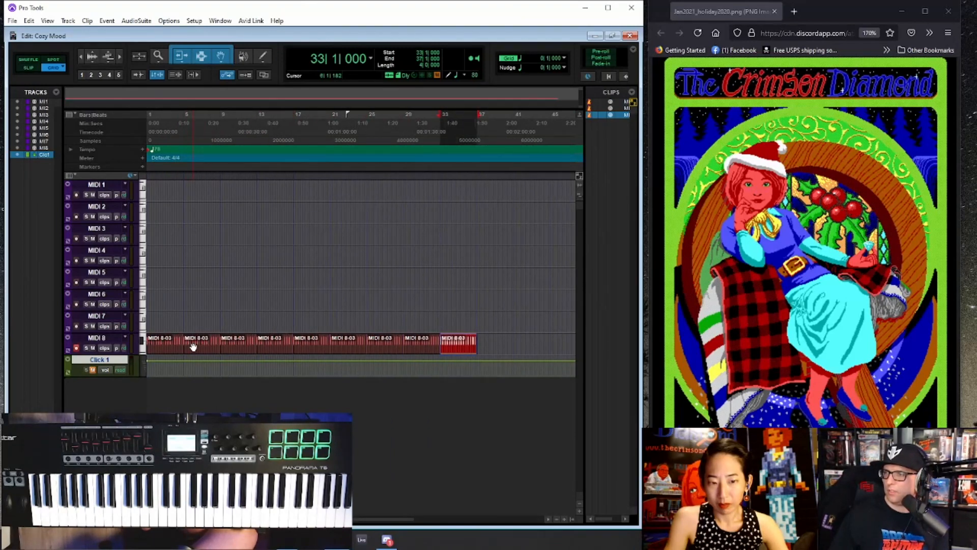
- Consolidate the 36 bars on MIDI 8 into a single clip and duplicate it four times
left_click(173, 350, "shift")
key("alt+shift+3")
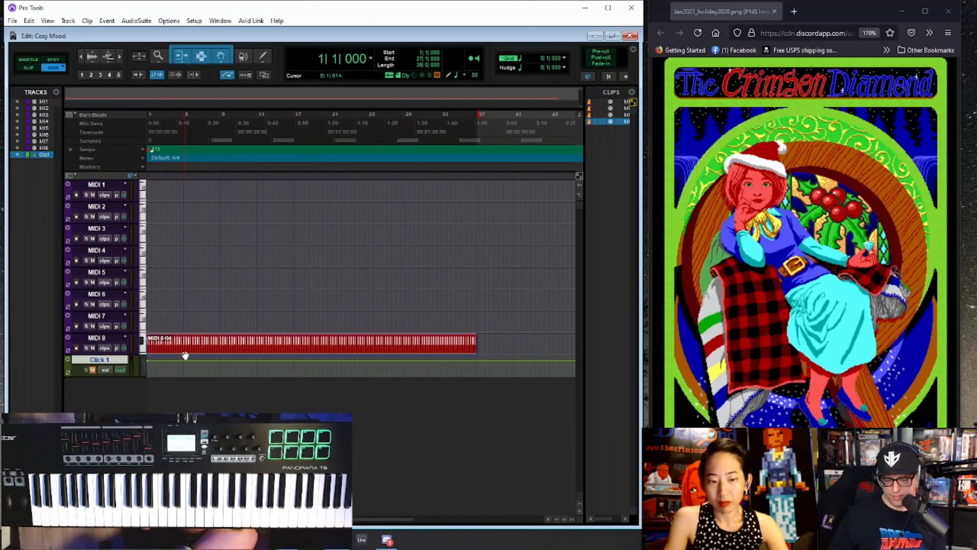
key("ctrl+[")
key("ctrl+[")
key("ctrl+[")
key("ctrl+d")
key("ctrl+d")
key("ctrl+d")
key("ctrl+d")
key("Return")
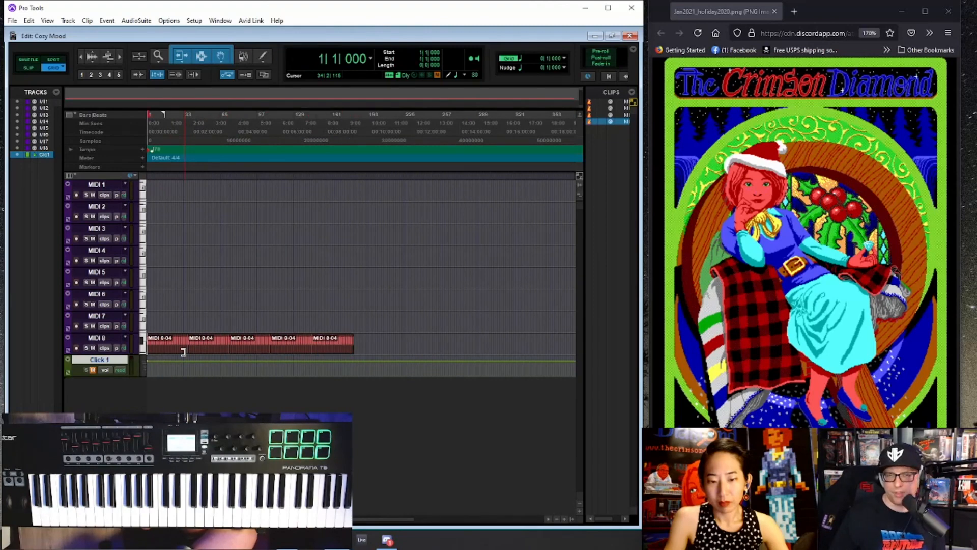
- Play the MIDI 8 loop from bar 1 and record-enable the MIDI 7 track for rehearsing its part
key("space")
key("ctrl+]")
key("ctrl+]")
key("ctrl+]")
key("ctrl+]")
key("ctrl+]")
key("ctrl+]")
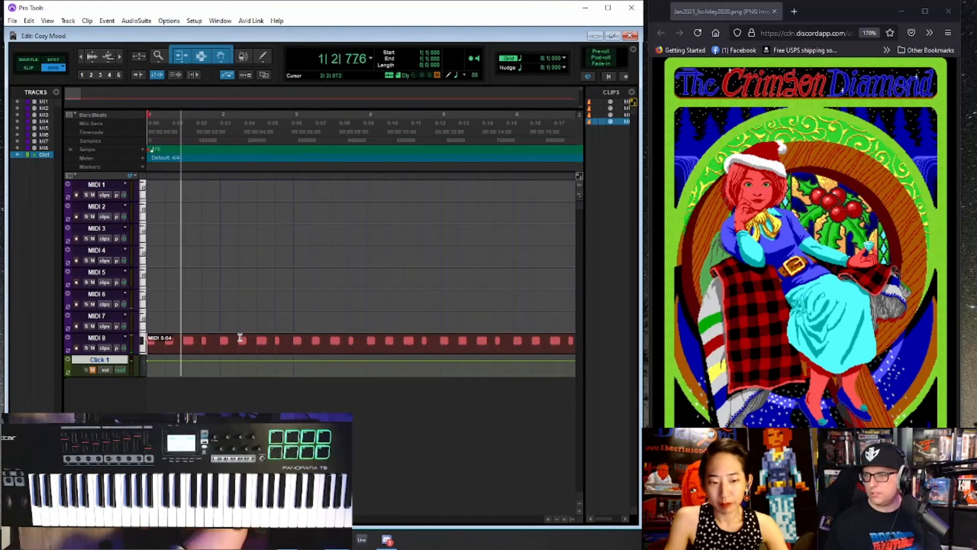
key("ctrl+]")
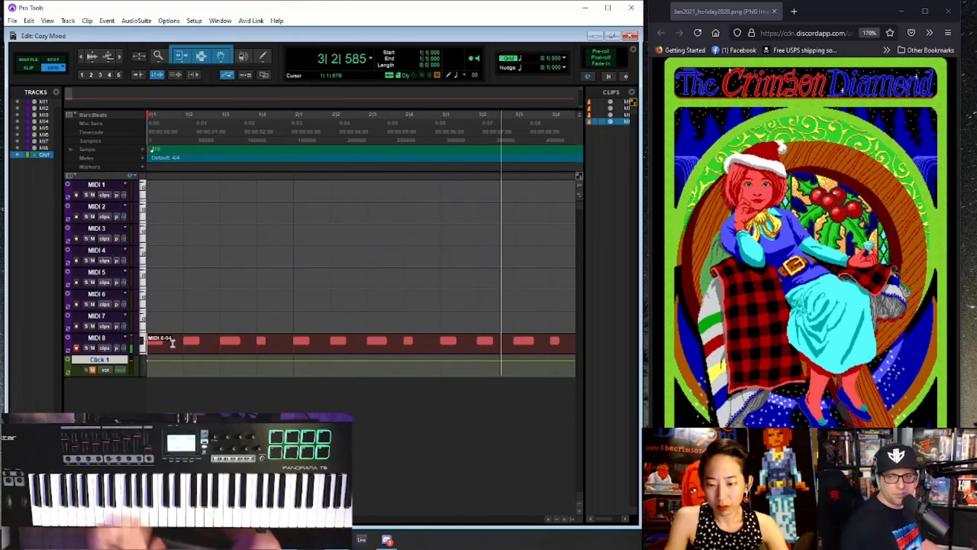
left_click(97, 315)
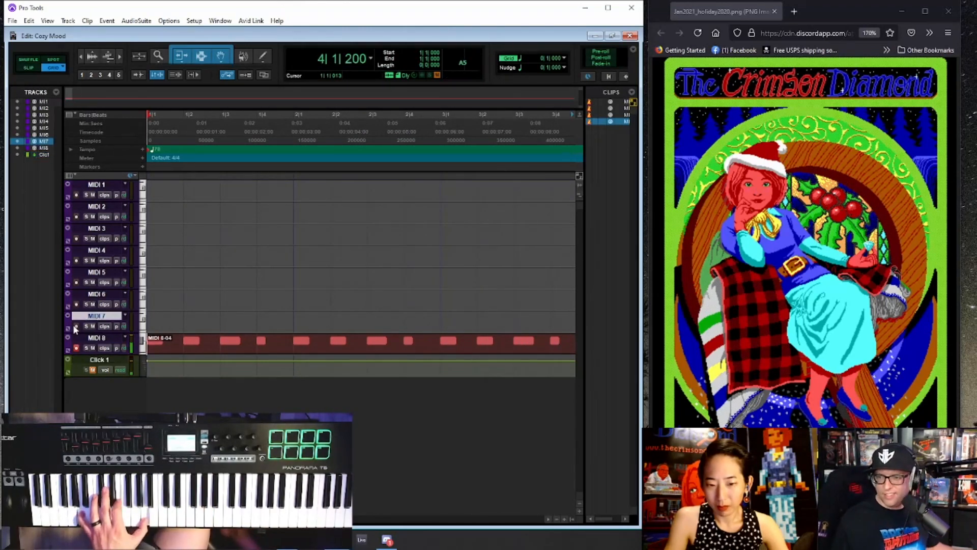
left_click(76, 327)
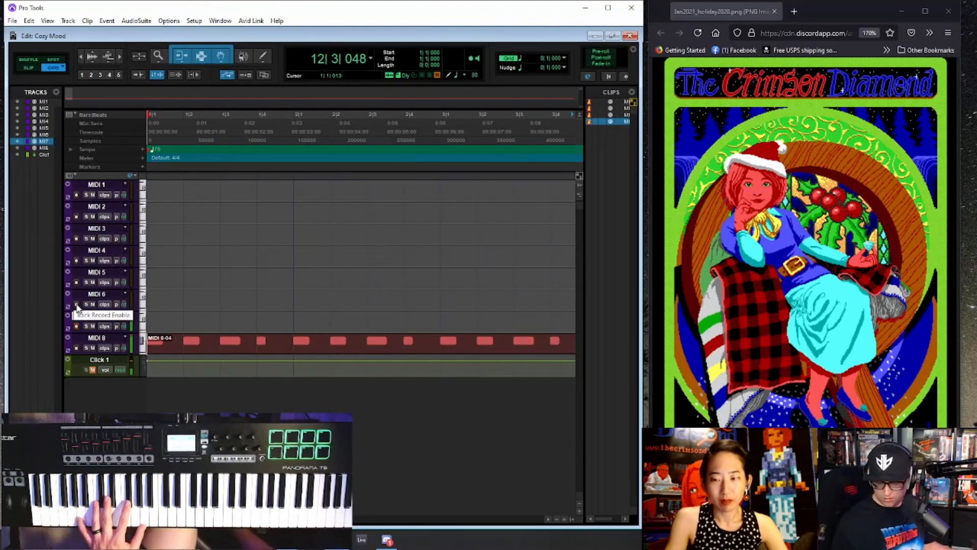
key("space")
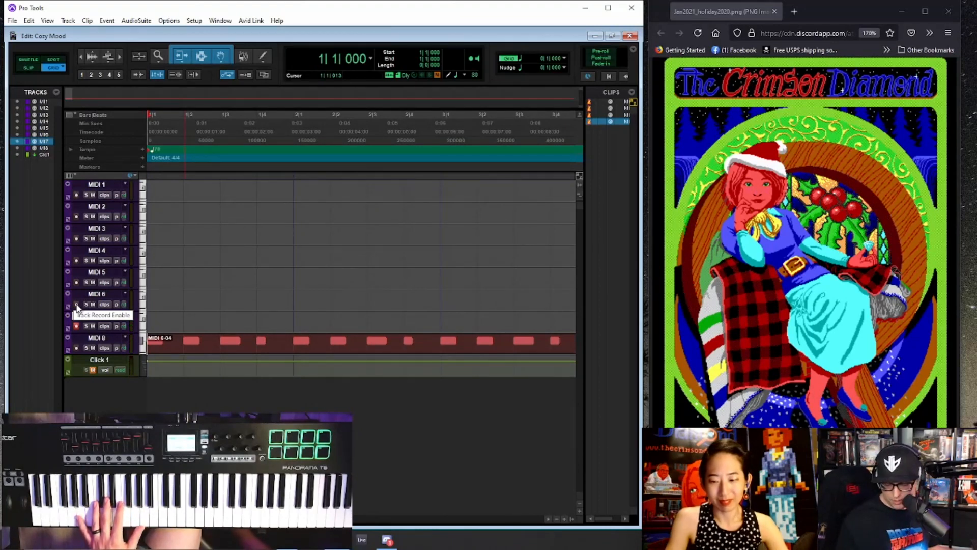
- Record the chord part on the MIDI 7 track from bar 1 and trim its clip to start at bar 2
key("ctrl+space")
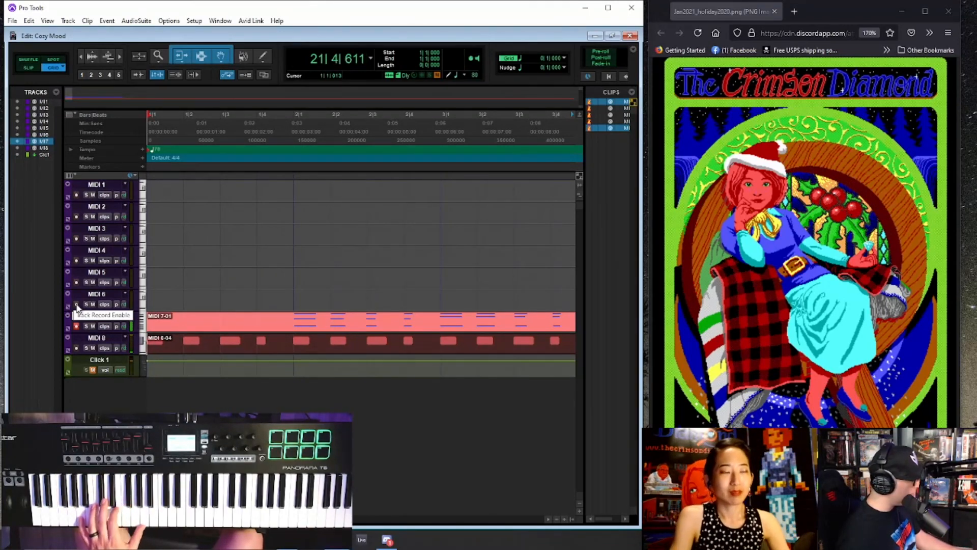
key("space")
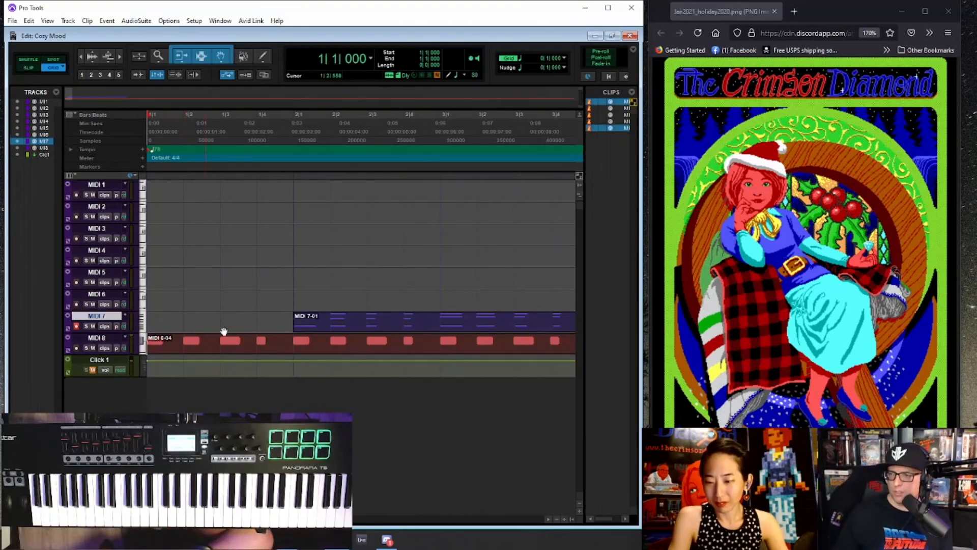
key("ctrl+[")
key("ctrl+[")
key("ctrl+[")
key("ctrl+[")
- Record-enable the MIDI 6 track and play the session from 1|4|000
left_click(154, 303)
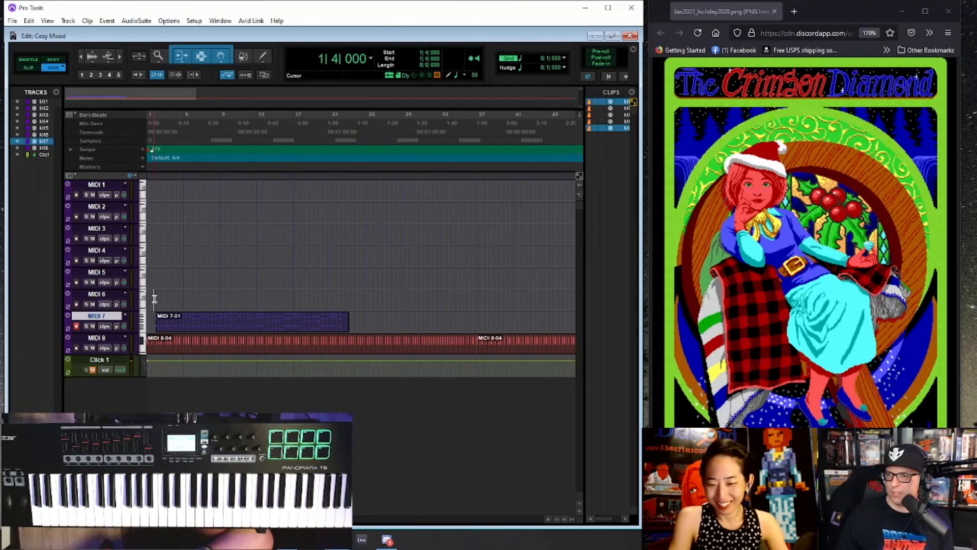
key("ctrl+]")
key("ctrl+]")
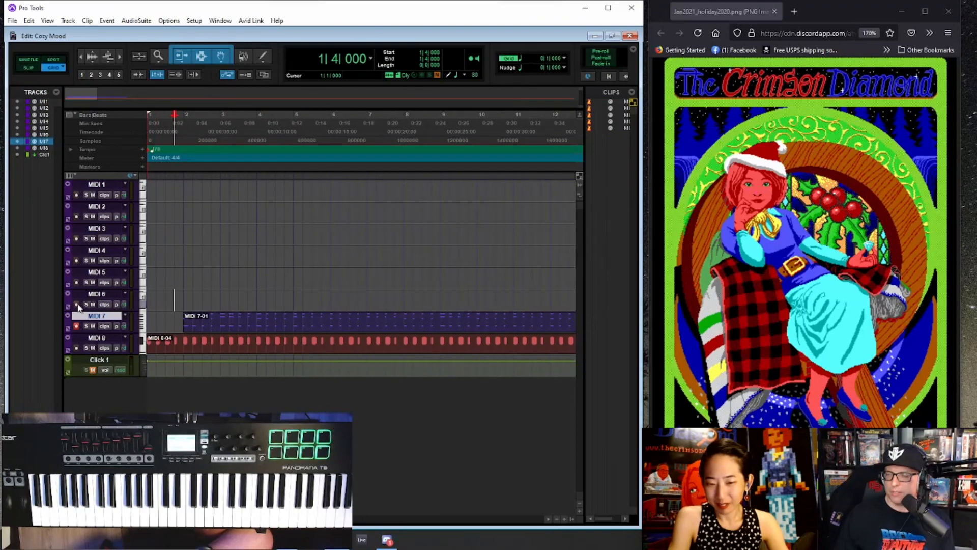
left_click(77, 304)
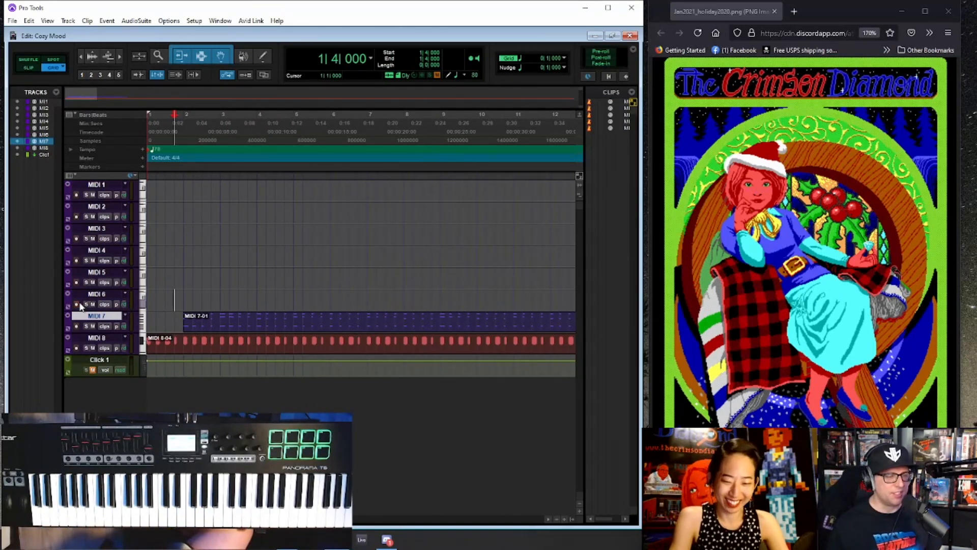
left_click(77, 304)
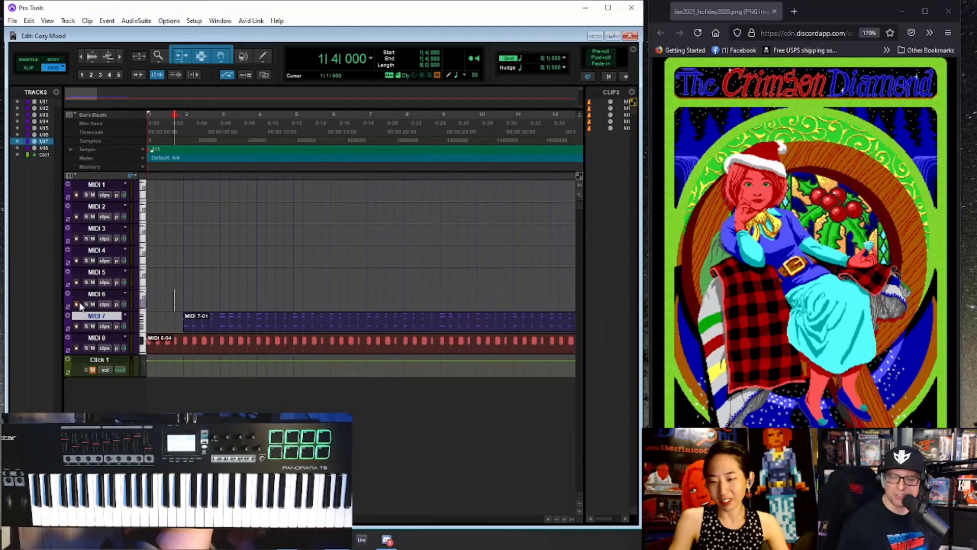
key("space")
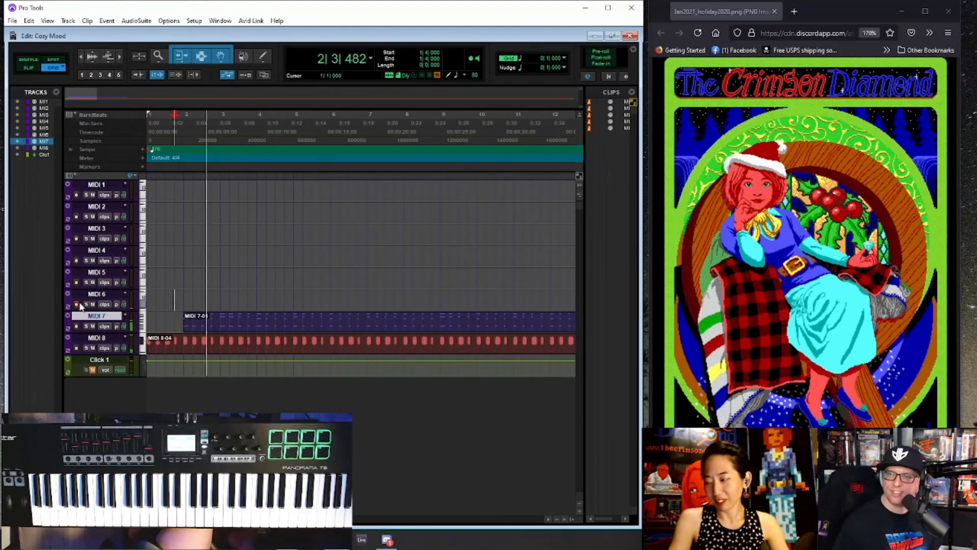
key("space")
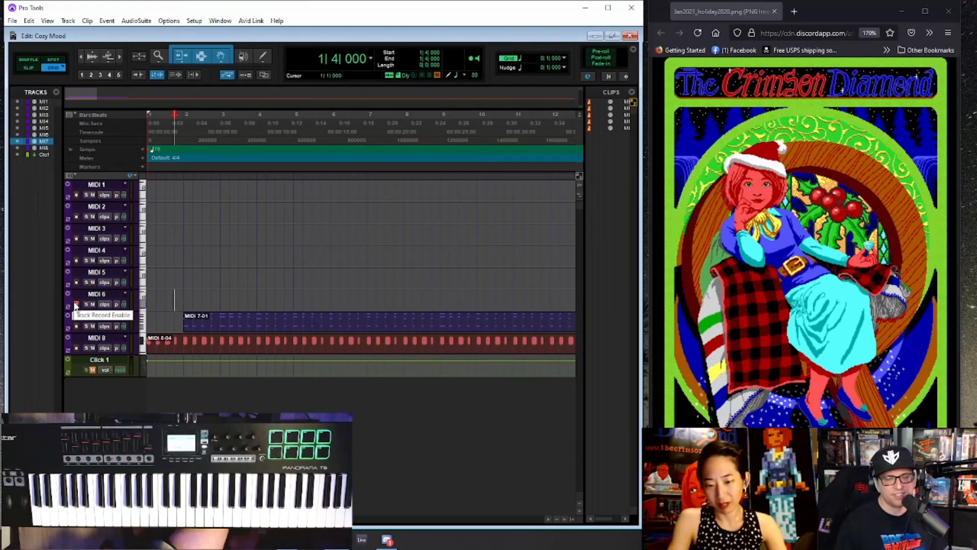
- Rehearse and record a melody on the MIDI 6 track from 1|4|000, and trim its clip to start at bar 4
left_click(75, 305)
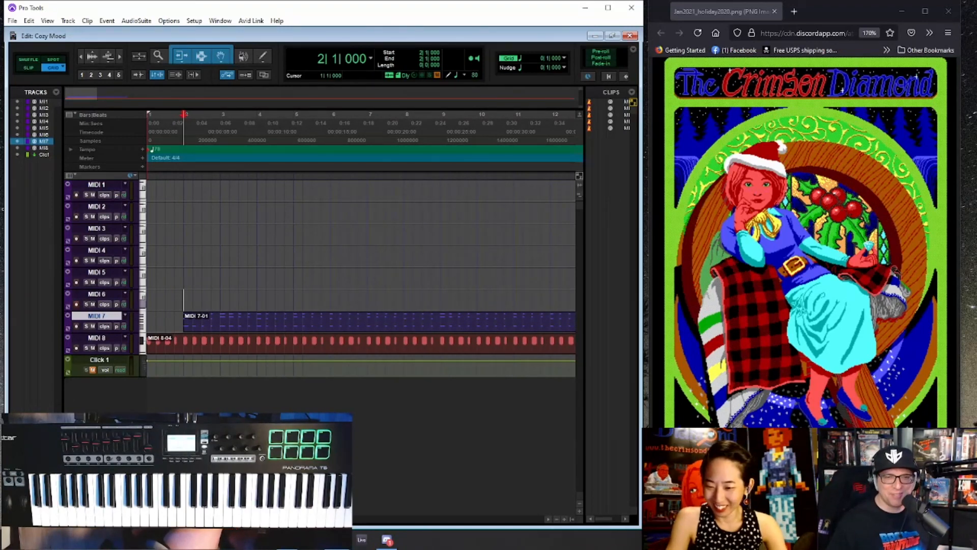
left_click(178, 298)
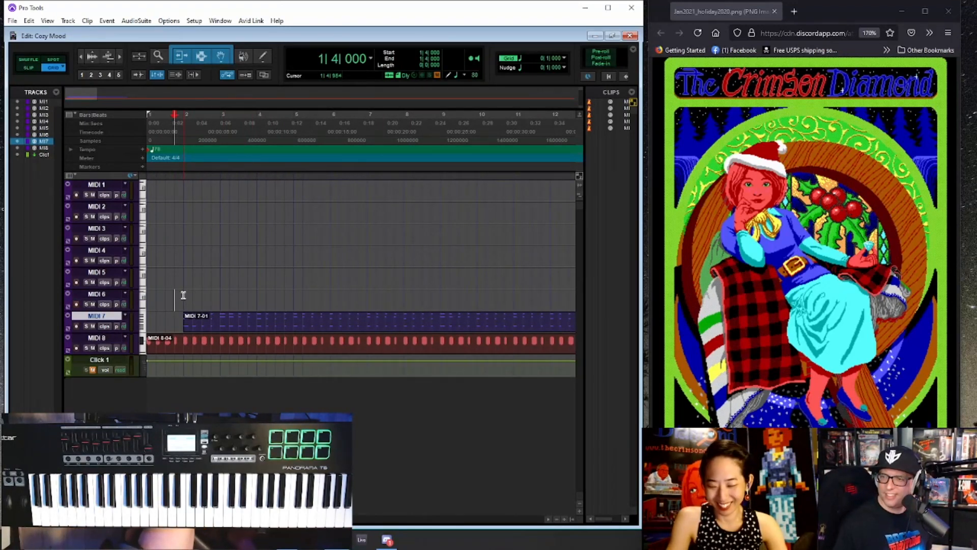
key("space")
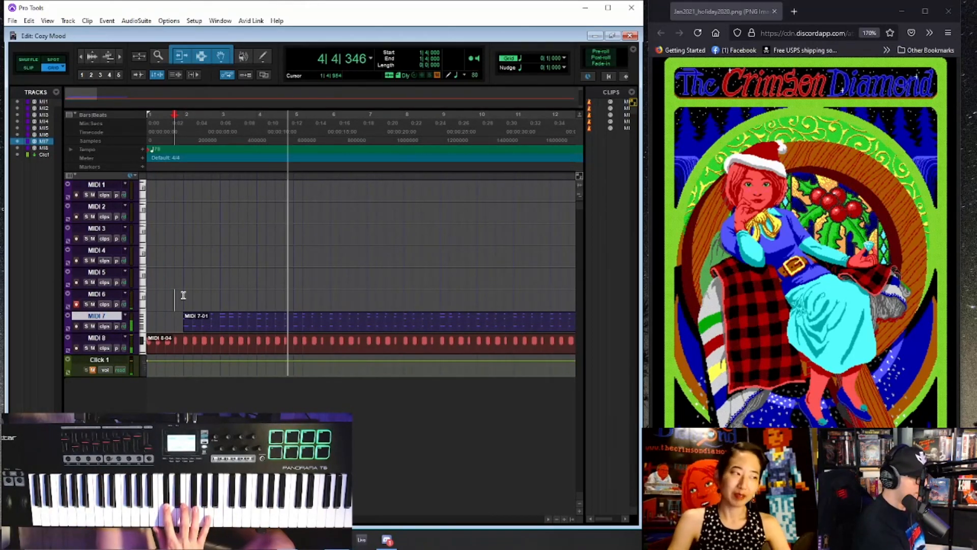
key("space")
key("space")
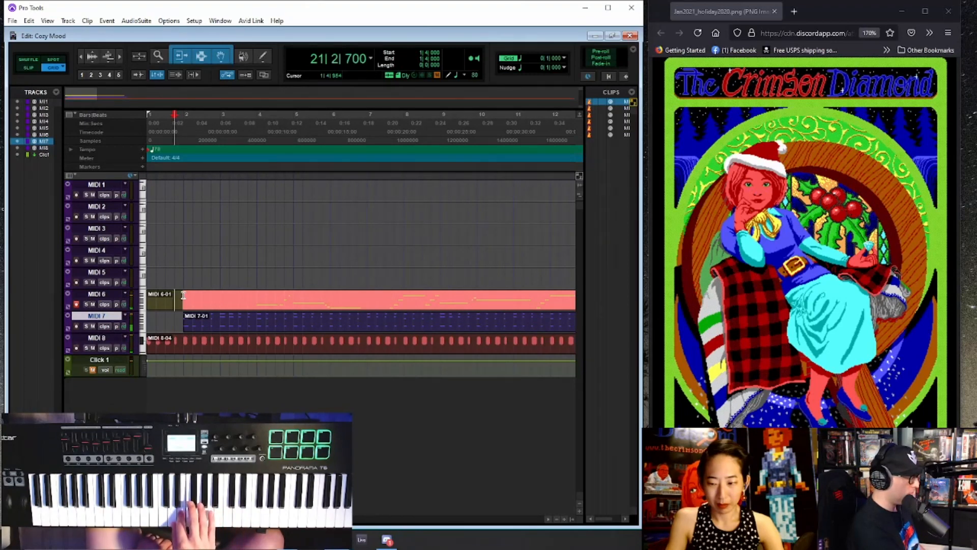
key("space")
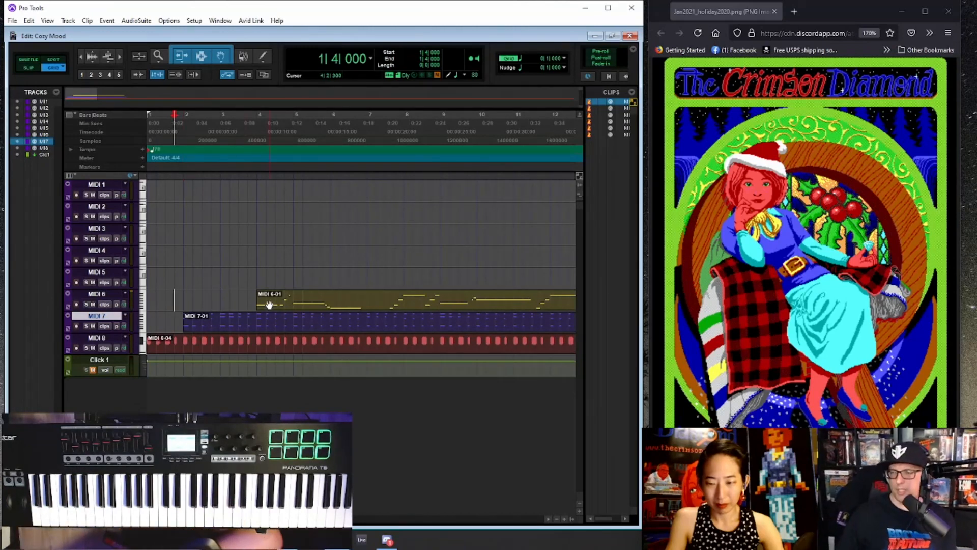
- Play the end of the MIDI 6 melody from 19|3|000 and remove the clip's tail after 20|4|000
key("ctrl+[")
key("ctrl+[")
left_click(316, 295)
key("space")
key("ctrl+]")
key("ctrl+]")
key("ctrl+]")
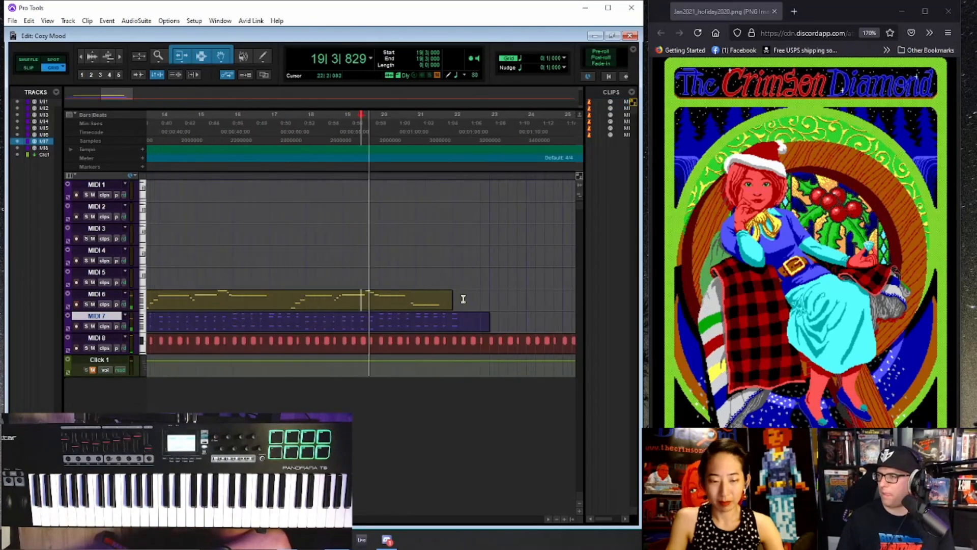
left_click_drag(454, 296, 546, 296)
left_click(449, 296)
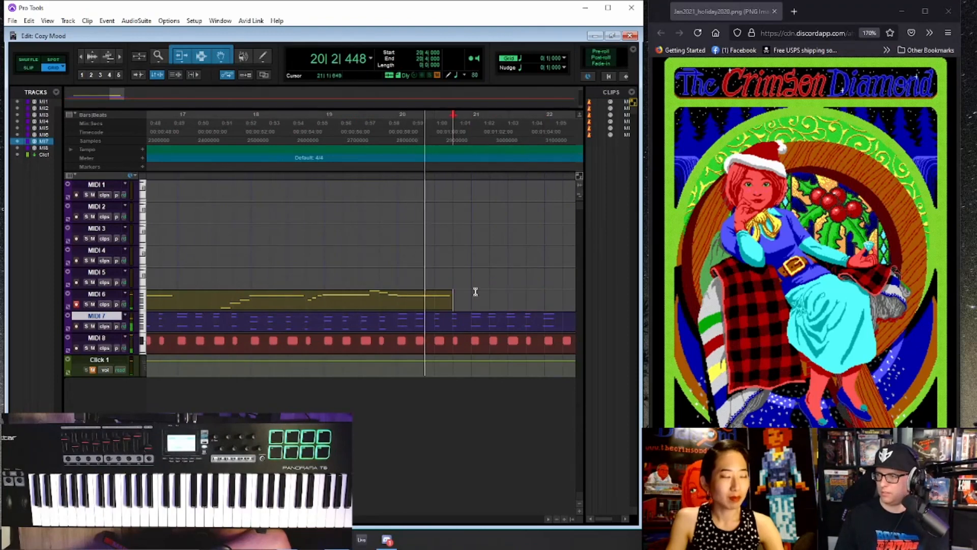
- Try to record a replacement ending on the MIDI 6 track from 19|4|000, and undo that take
key("space")
left_click(380, 296)
key("space")
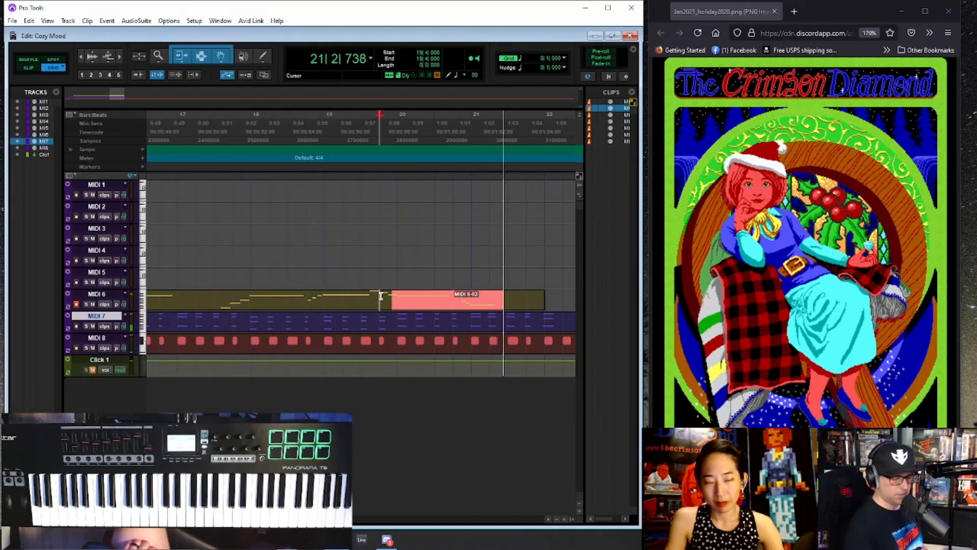
key("space")
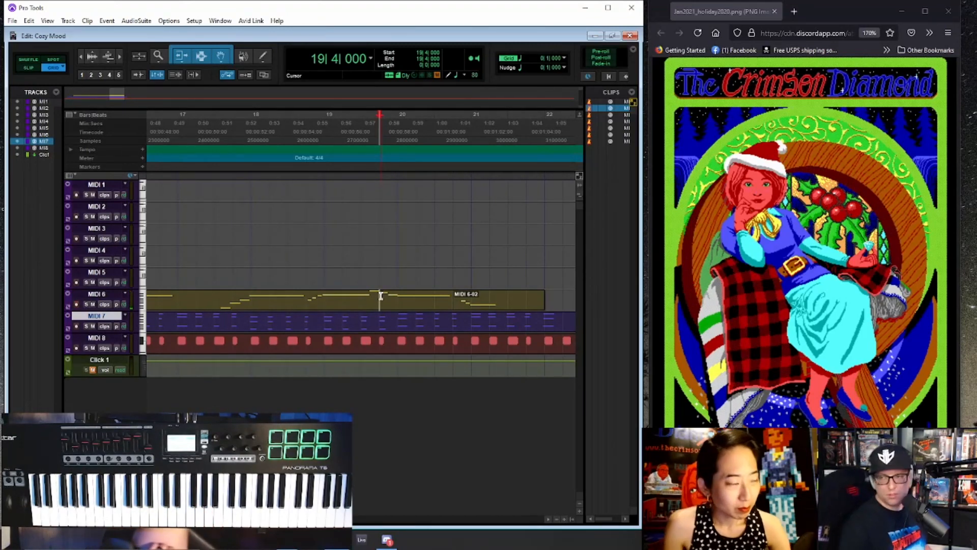
key("ctrl+z")
- Record the MIDI 6 ending again from 19|4|000 and play back the melody, including from bar 13
key("ctrl+space")
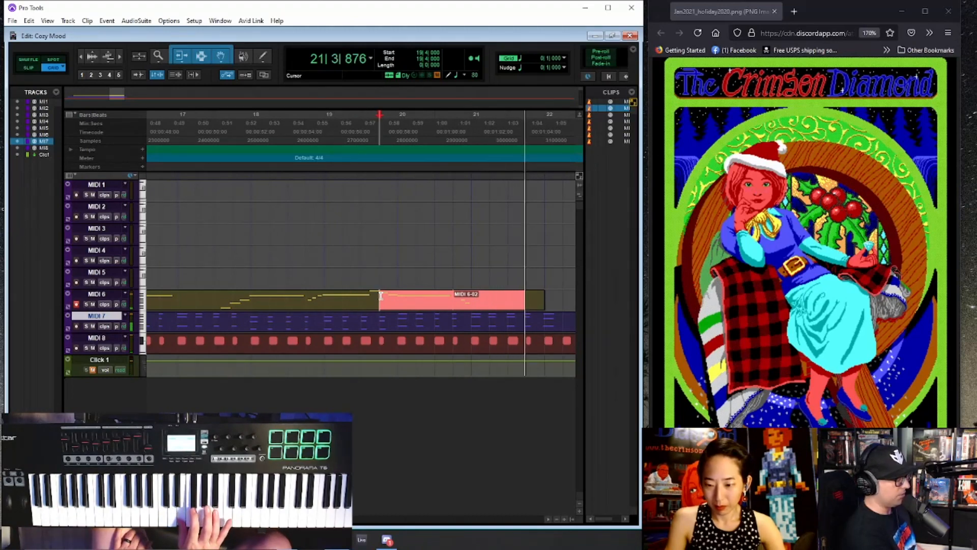
key("space")
key("space")
scroll(378, 303, "down", 2)
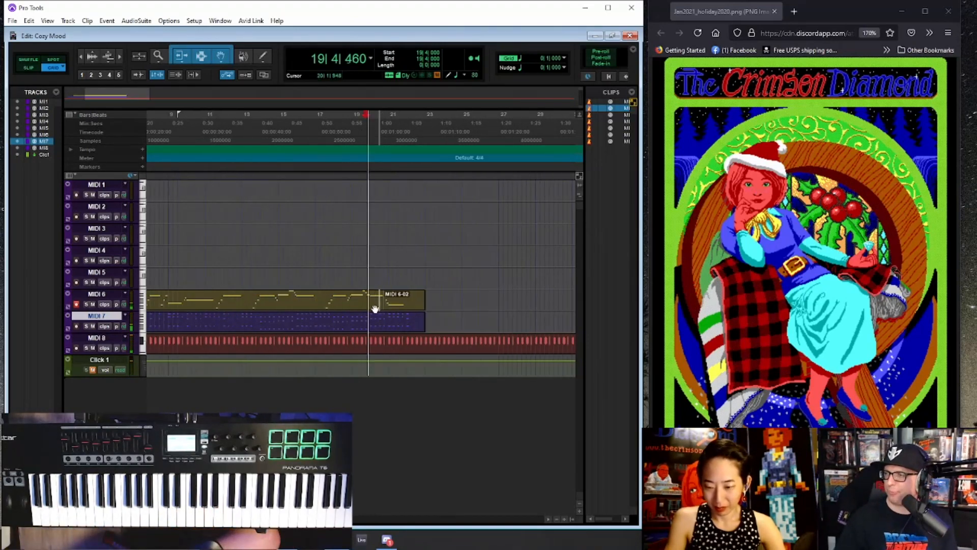
key("alt+space")
left_click(243, 294)
key("space")
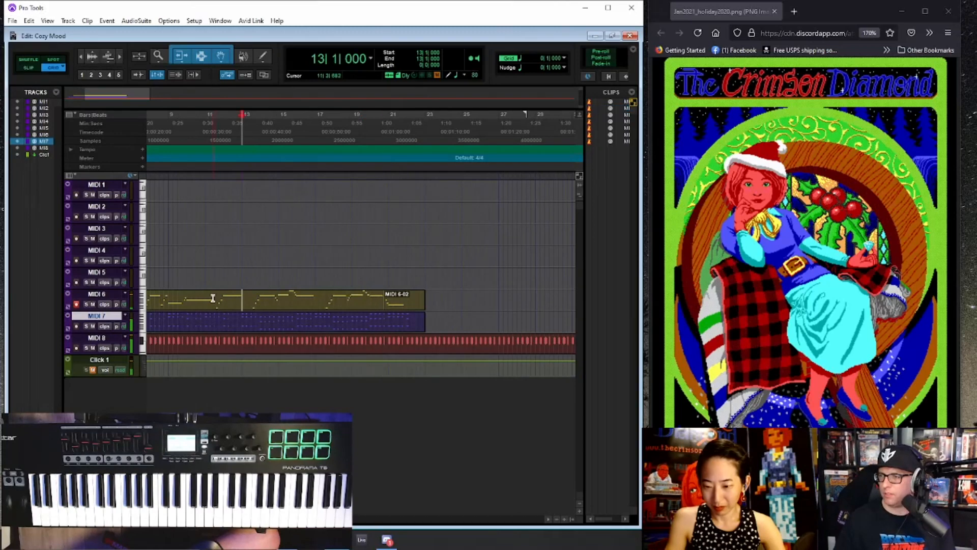
- Consolidate the two adjoining MIDI 6 melody clips, from bar 4 to bar 23, into one clip
scroll(196, 298, "down", 1)
left_click(207, 305)
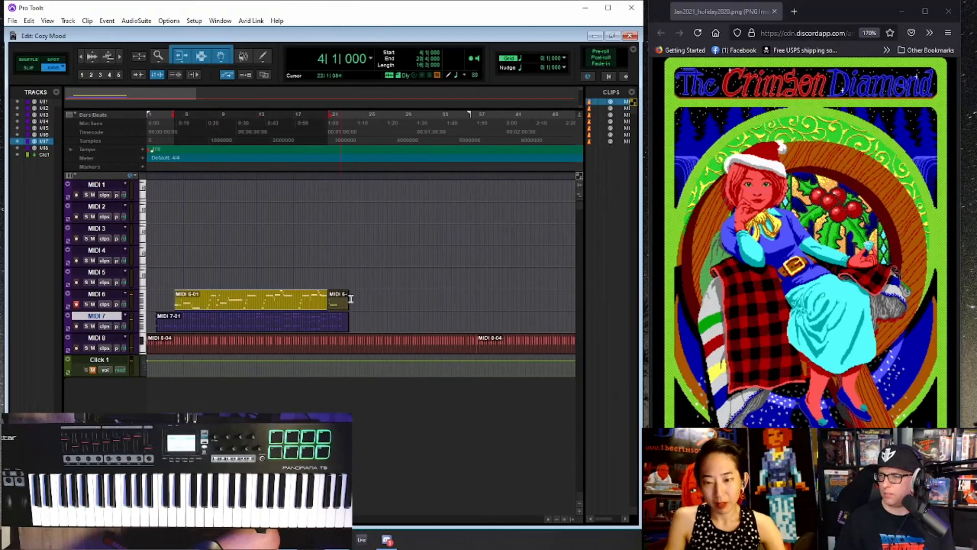
left_click(334, 308, "shift")
key("alt+shift+3")
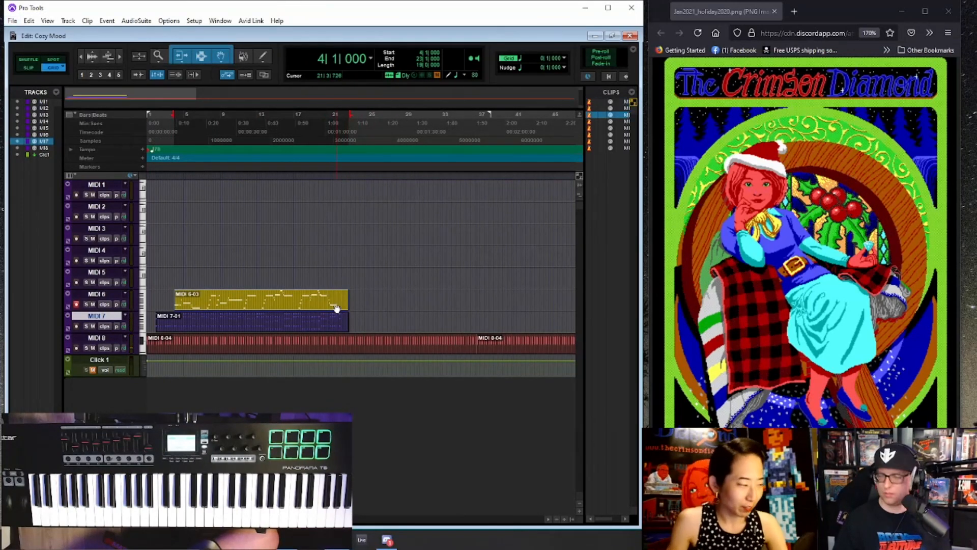
- Play the piece from bar 2 and mute the MIDI 8 pulse track
left_click(186, 317)
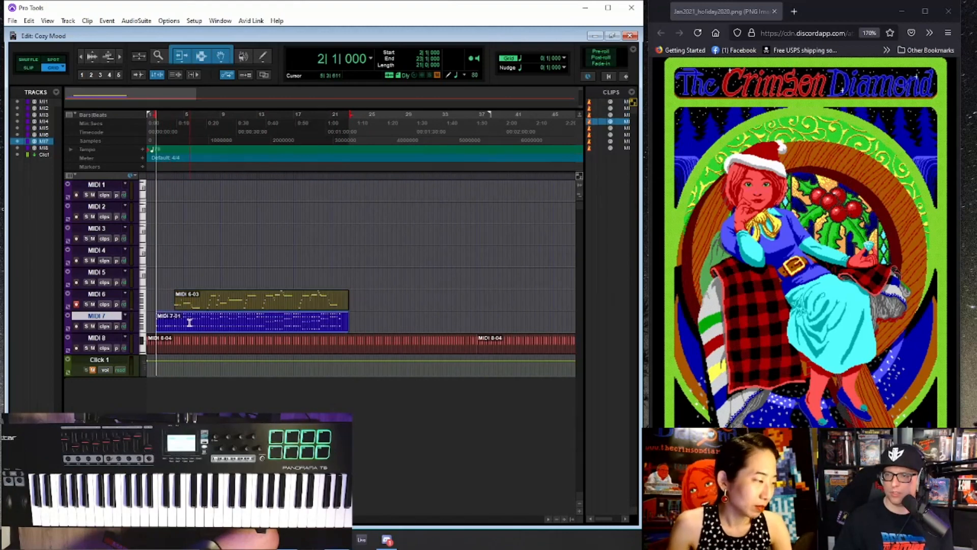
key("space")
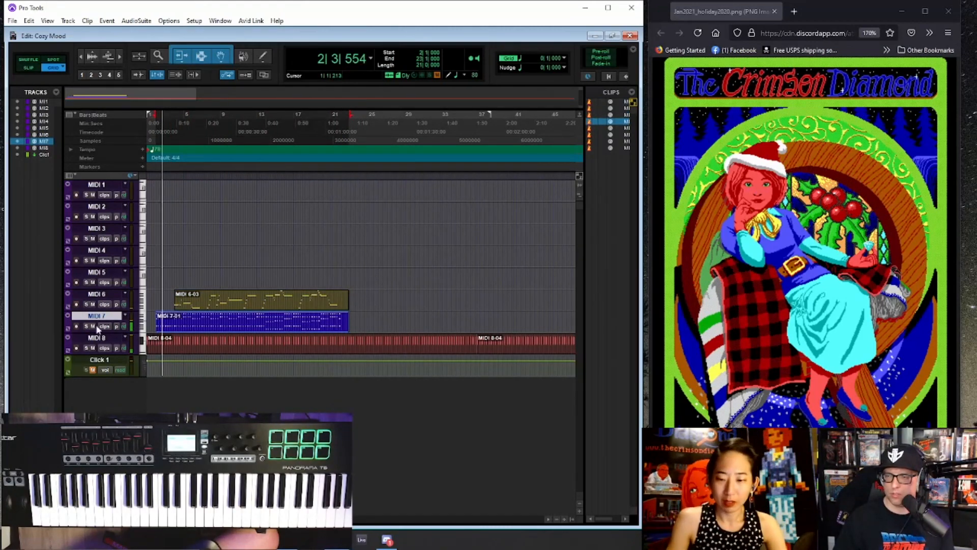
left_click(92, 348)
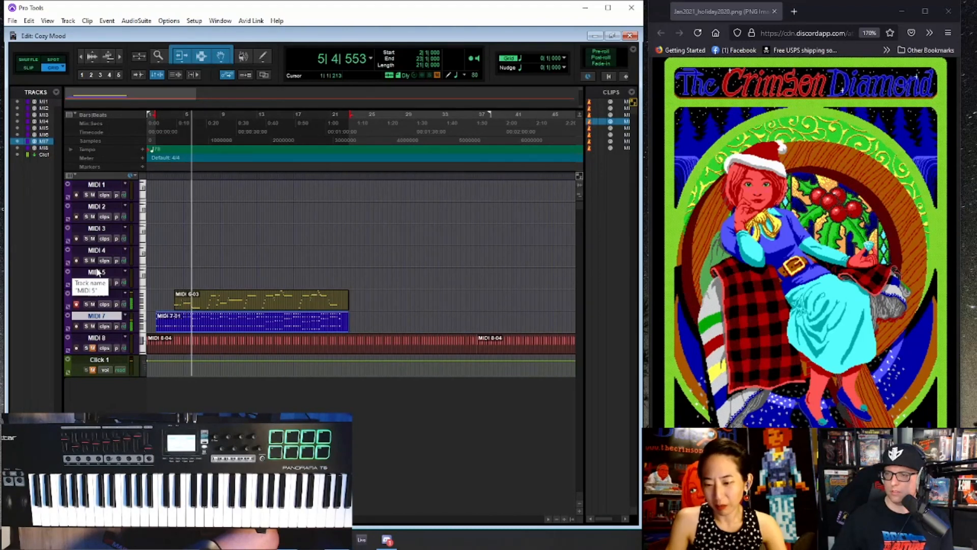
- Open the patch list of the MIDI 7 track in the mixer and audition patches 32, 34, 36, 37 and 38
key("ctrl+equal")
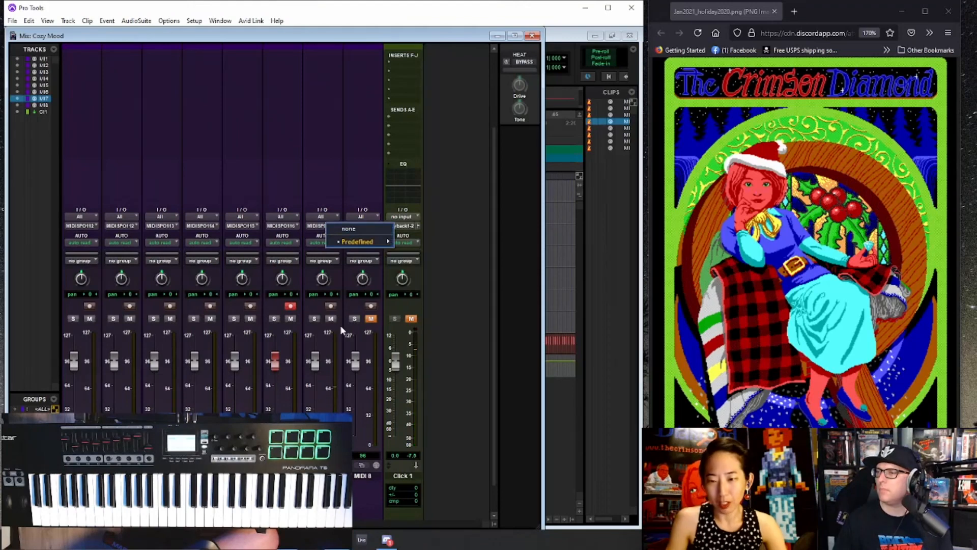
left_click(322, 465)
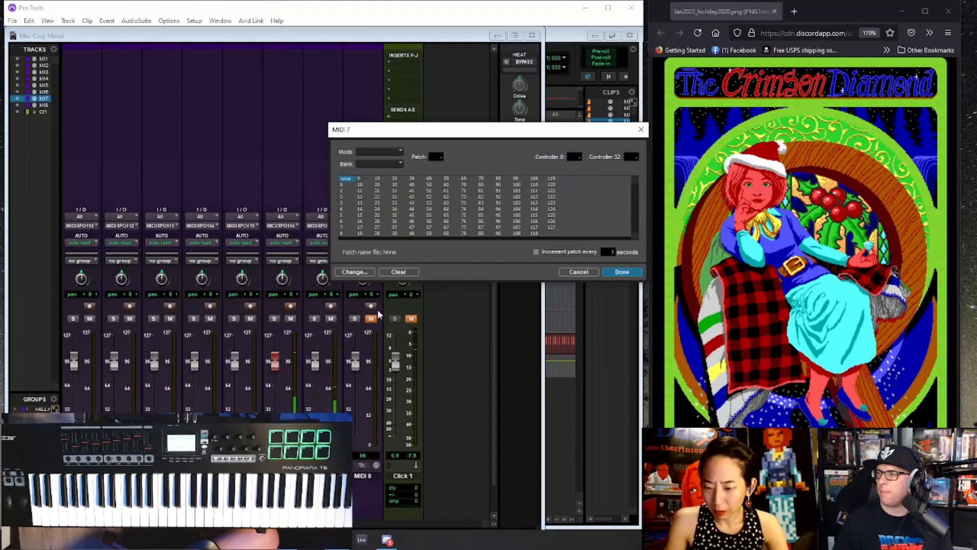
left_click(404, 197)
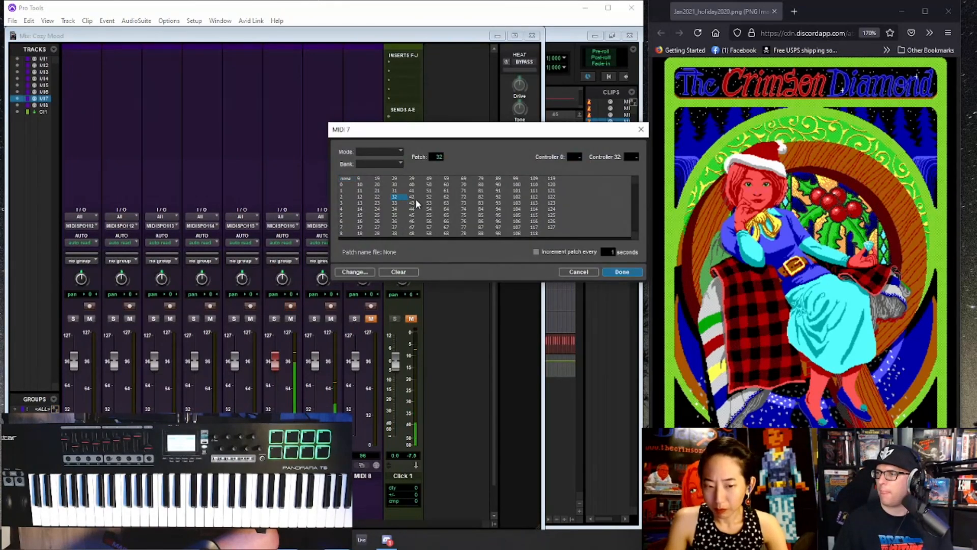
left_click(395, 215)
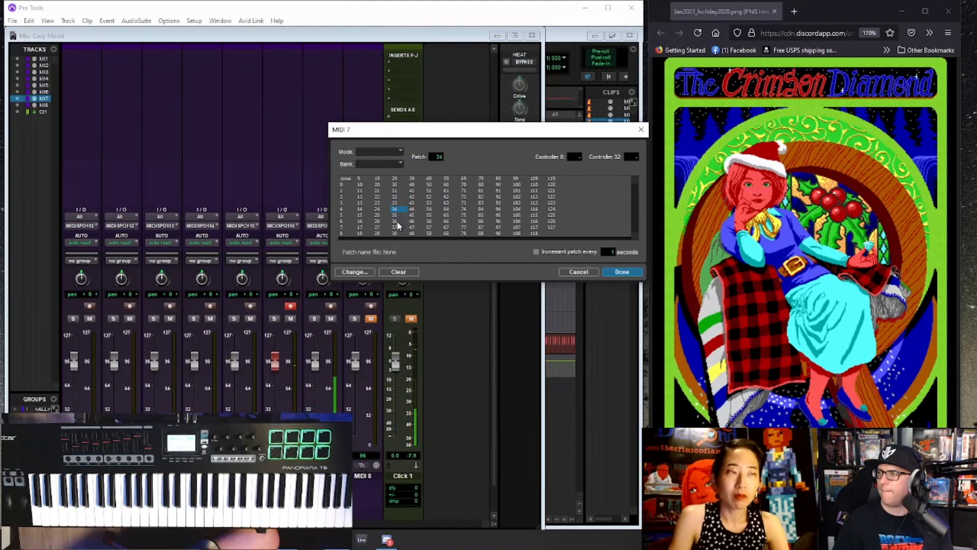
left_click(395, 221)
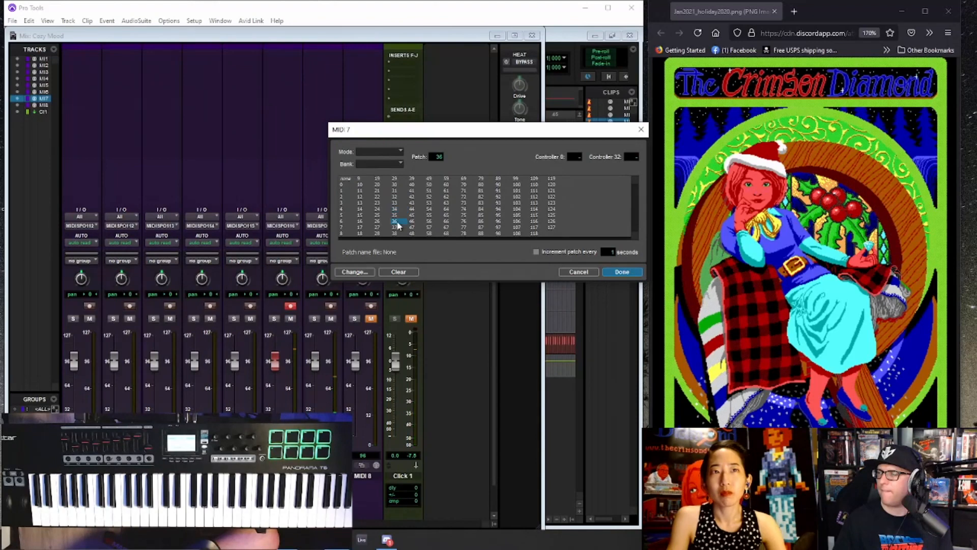
left_click(399, 228)
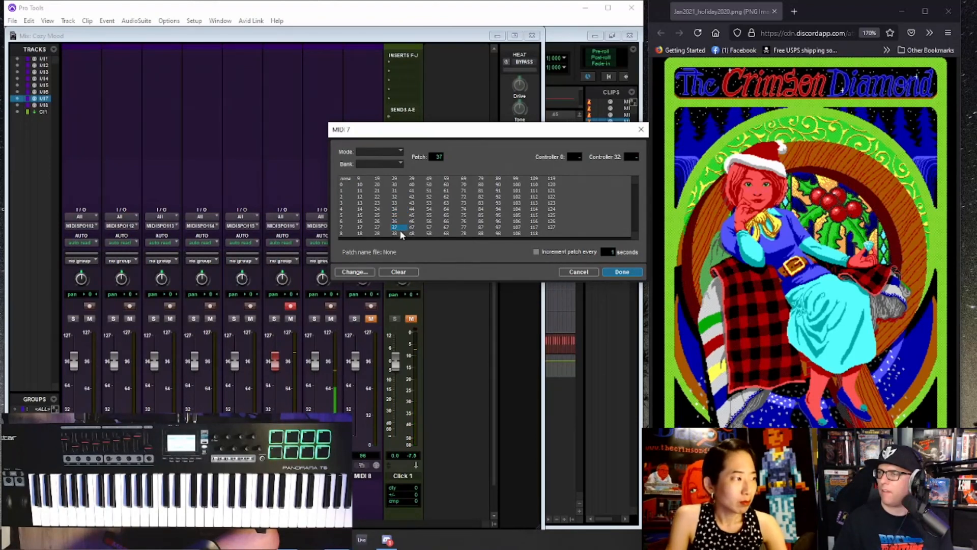
left_click(398, 234)
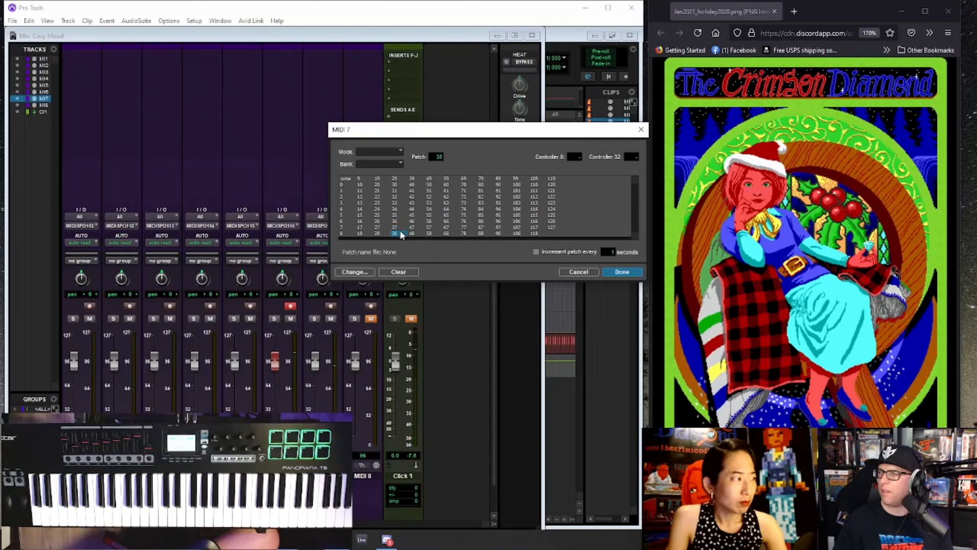
- Audition lower-numbered patches on MIDI 7 during playback, including 30, 26 and 23
left_click(413, 178)
left_click(395, 183)
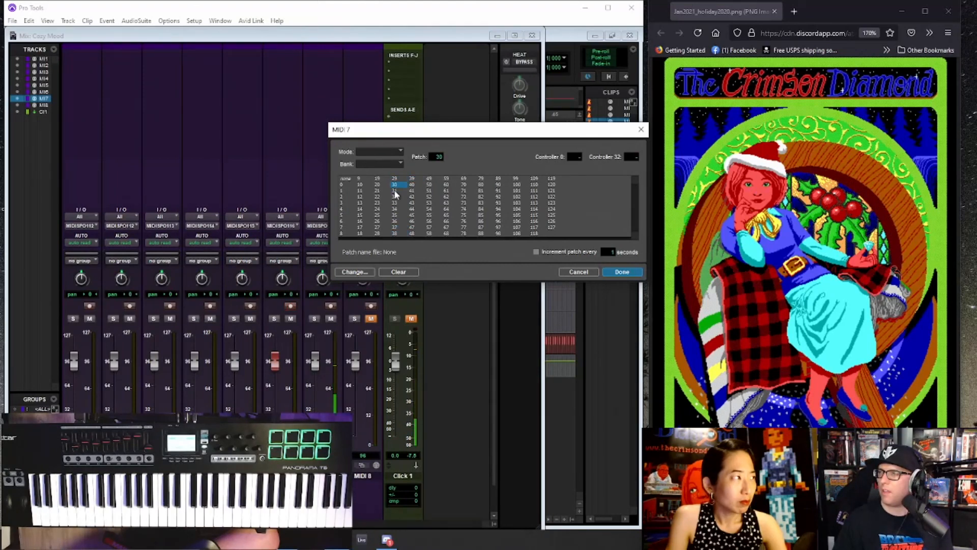
left_click(413, 178)
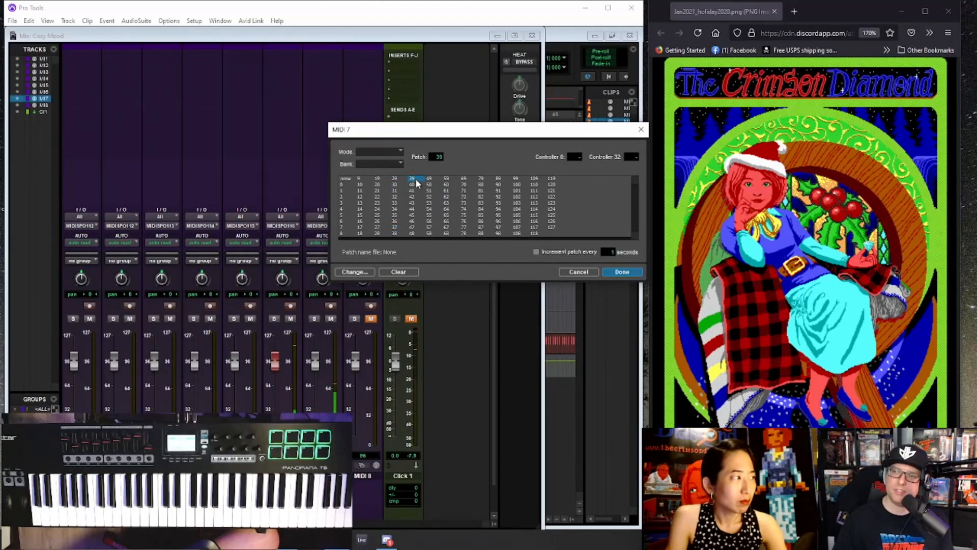
left_click(379, 215)
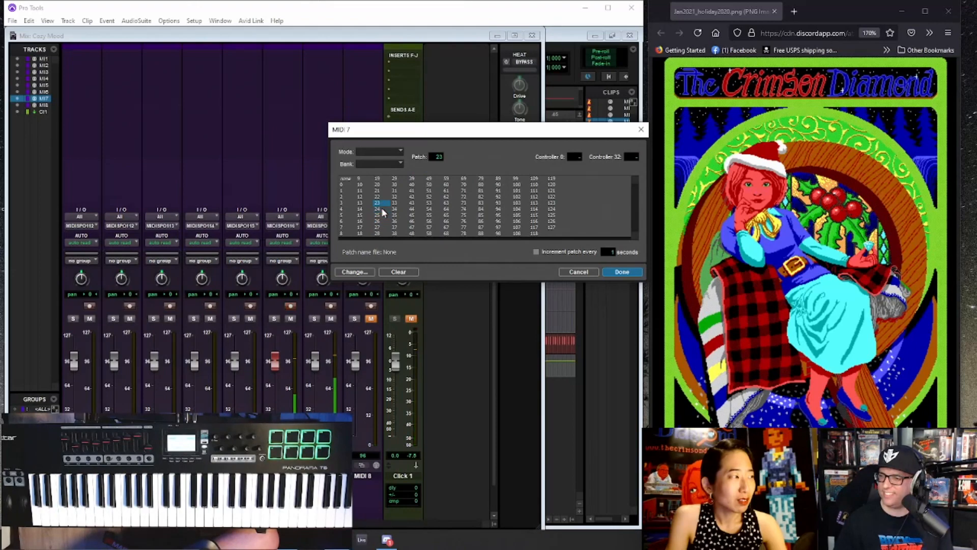
- Audition the MIDI 7 patches one by one from 22 down to 13
key("Up")
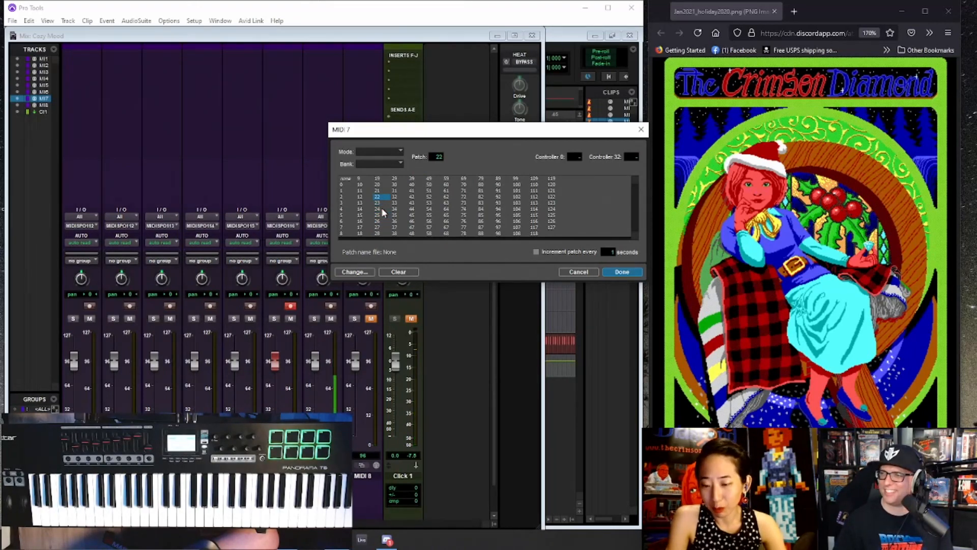
key("Up")
key("Up")
key("Up")
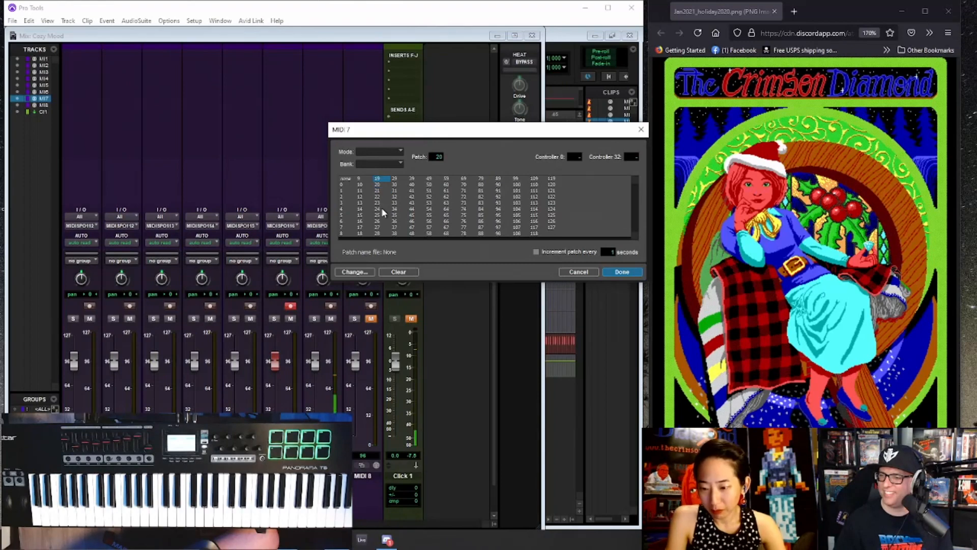
key("Up")
key("Up")
key("Up")
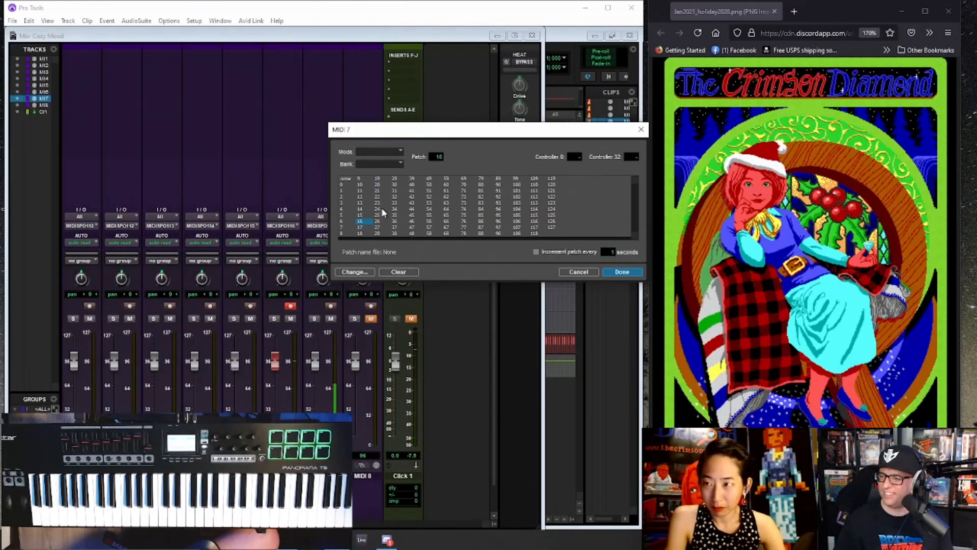
key("Up")
key("Up")
key("Up")
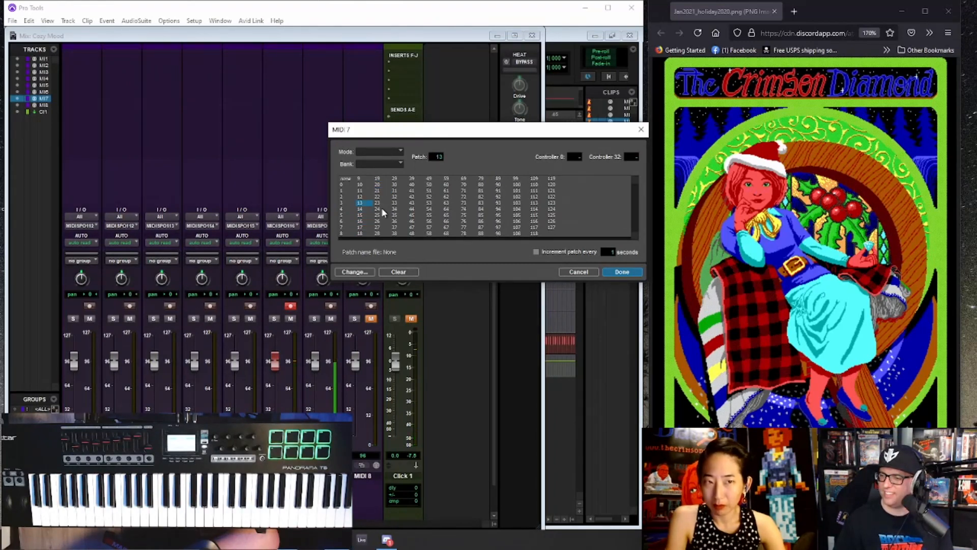
- Compare patches 32 and 33 on MIDI 7 and assign patch 32 to the track
key("Up")
key("Right")
key("Right")
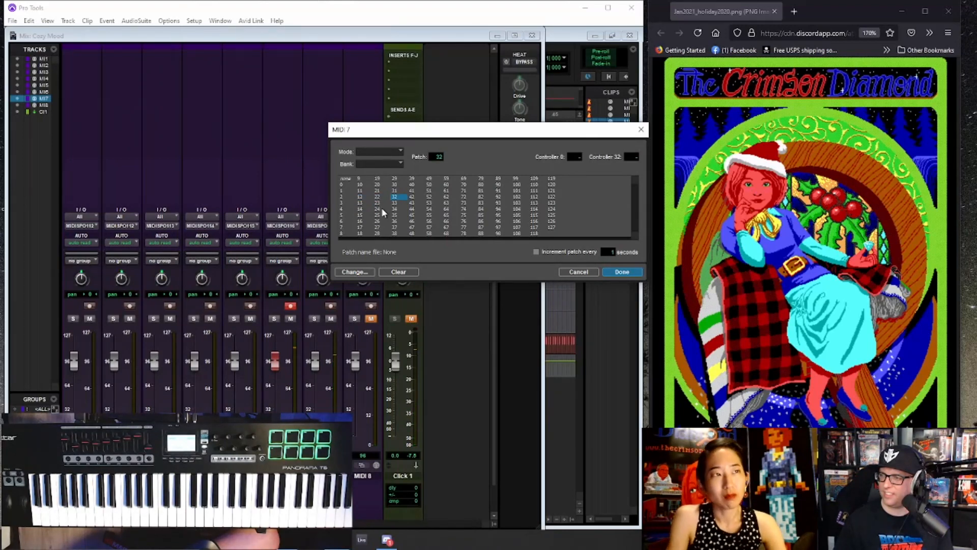
key("Down")
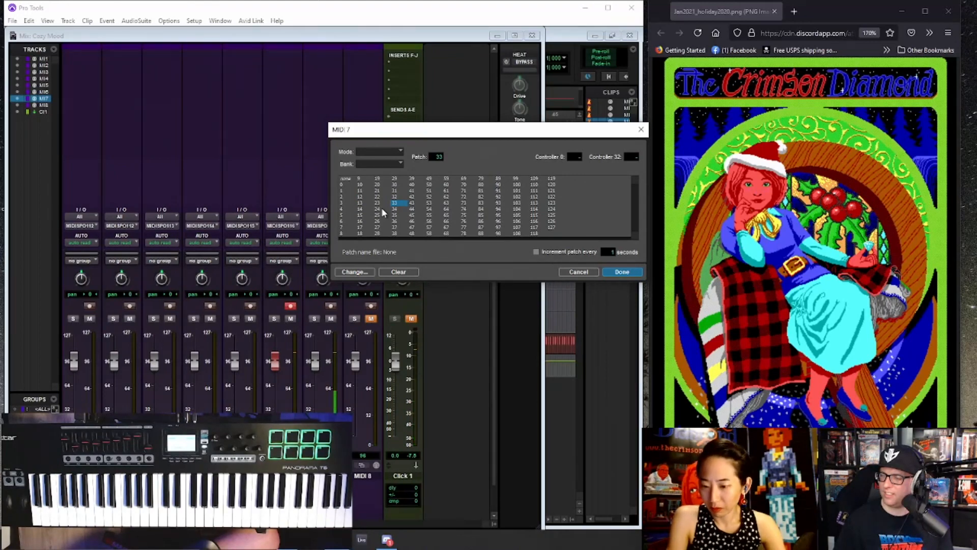
key("Up")
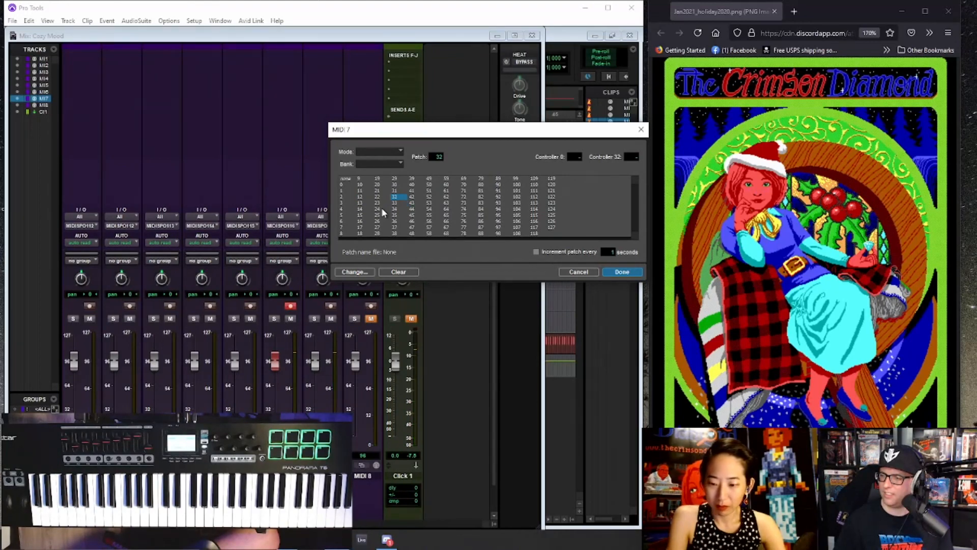
key("Return")
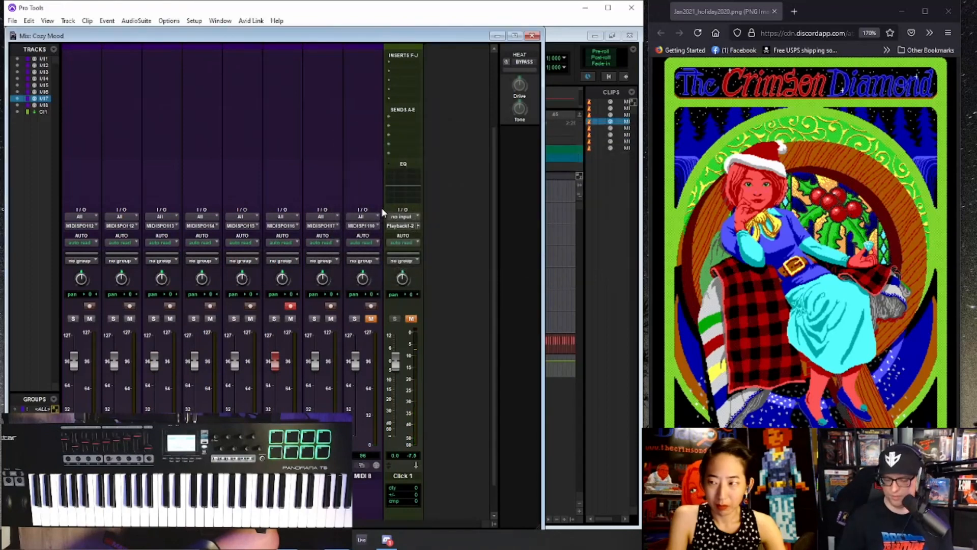
- Return to the Edit window, stop playback, and replay the MIDI 6 melody from 3|4|000
key("ctrl+equal")
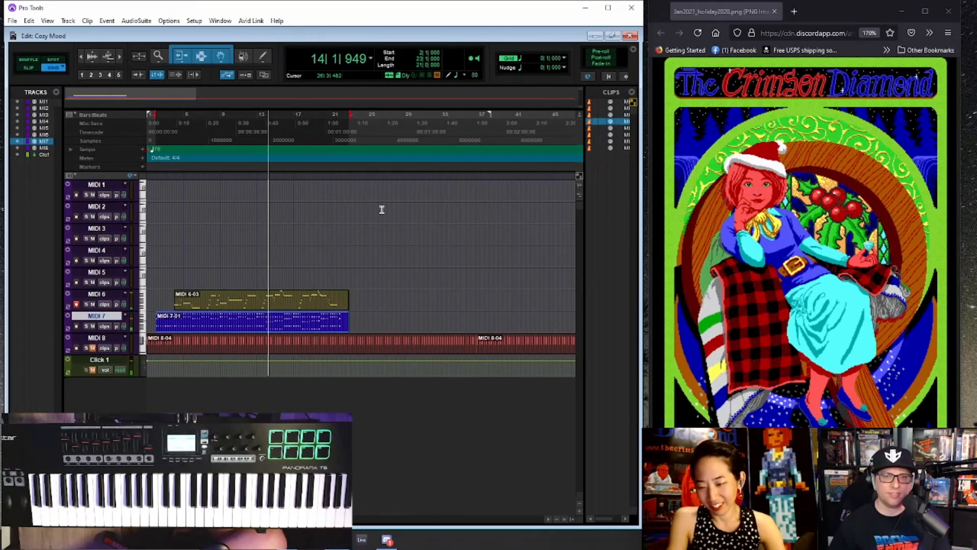
key("space")
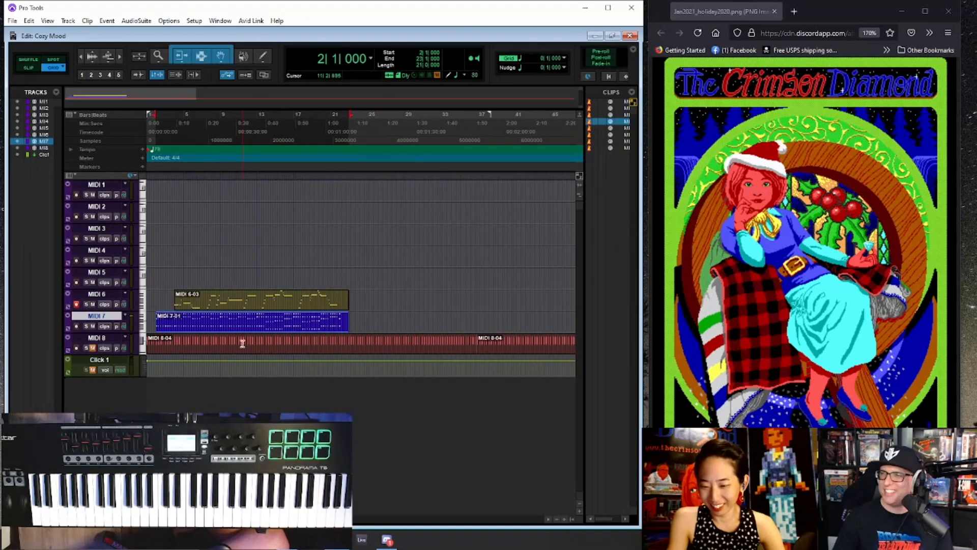
scroll(325, 312, "up", 2)
scroll(408, 306, "down", 1)
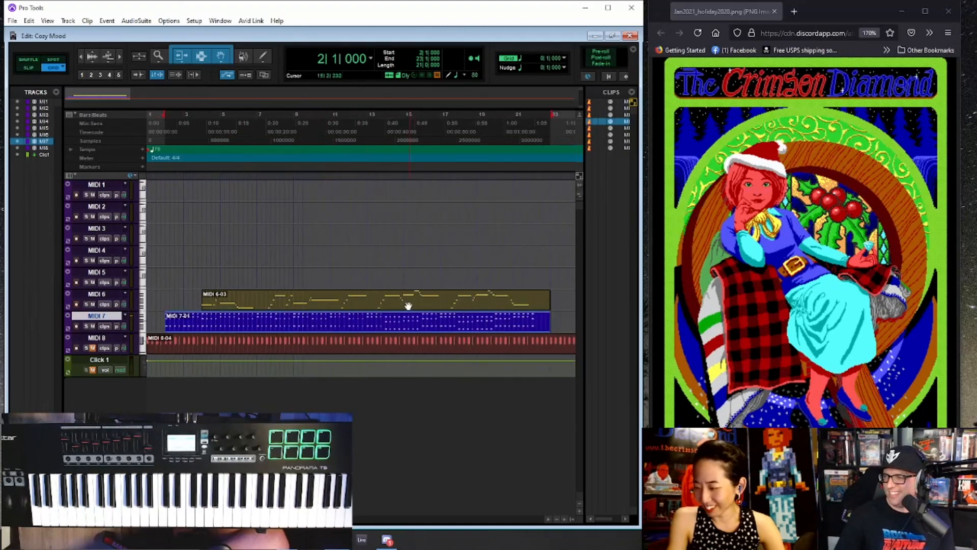
left_click(361, 301)
scroll(361, 300, "up", 1)
left_click(381, 296)
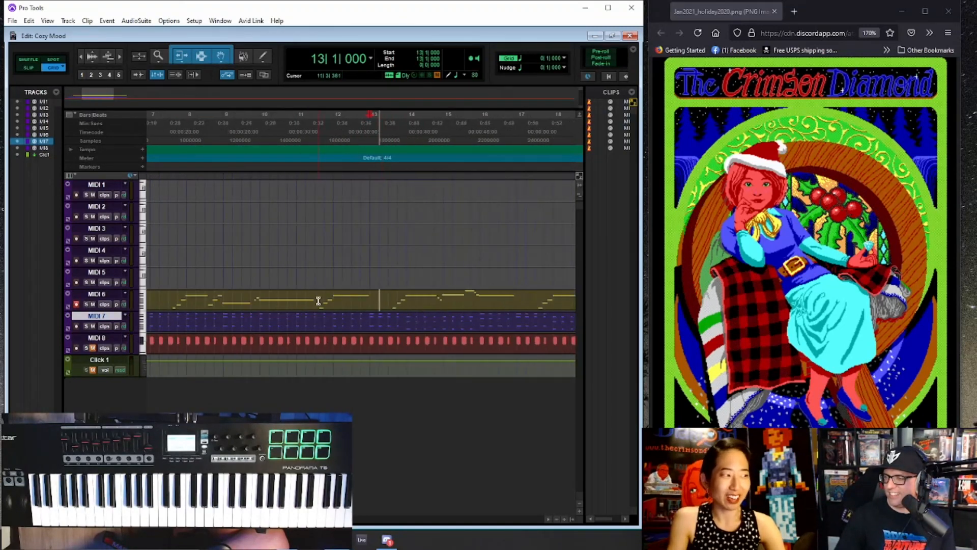
scroll(381, 298, "down", 2)
left_click(195, 297)
key("space")
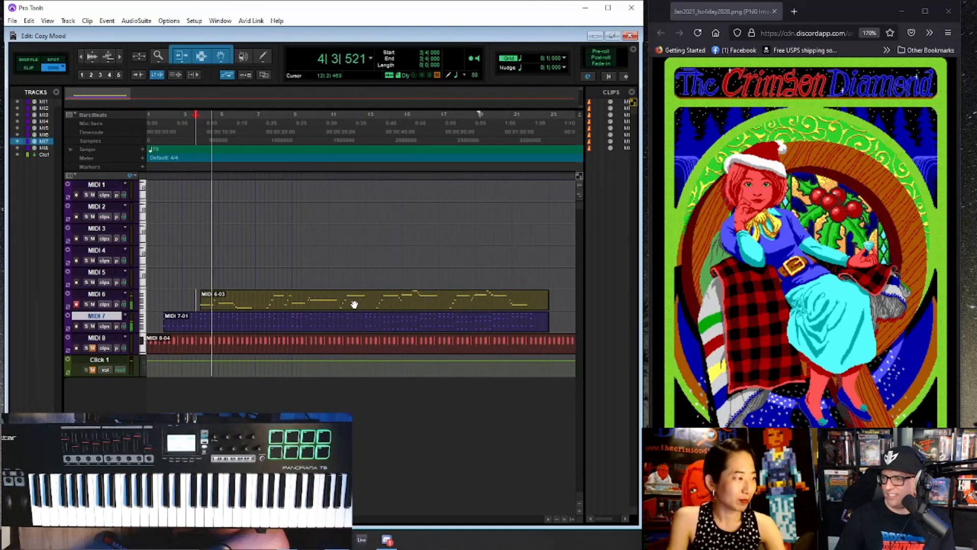
- Delete the section of the MIDI 6 melody clip from bar 11 to bar 13
left_click(264, 297)
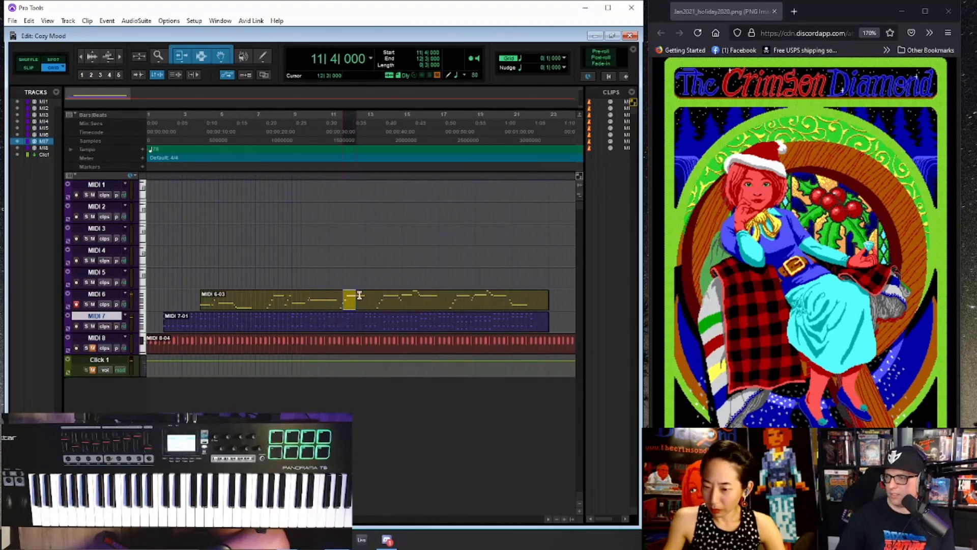
key("ctrl+]")
key("ctrl+]")
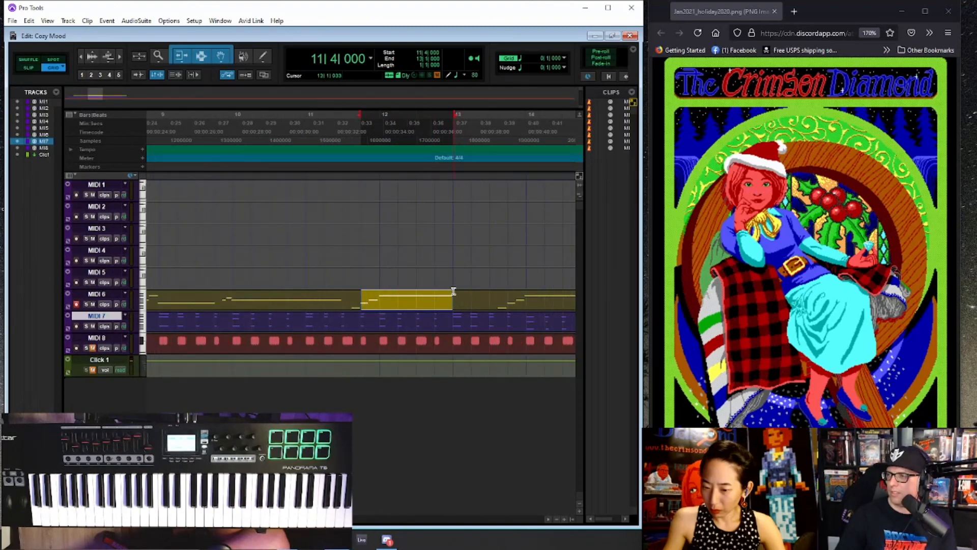
left_click_drag(454, 291, 306, 299)
key("Delete")
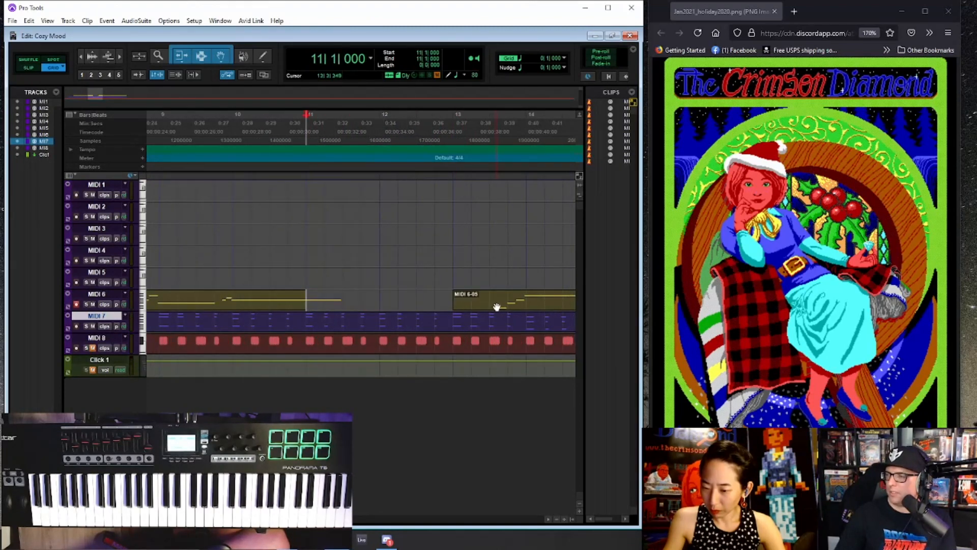
- Try moving the second MIDI 6 clip from bar 13 to bar 11, play the join, and undo the move
left_click_drag(497, 307, 357, 314)
key("space")
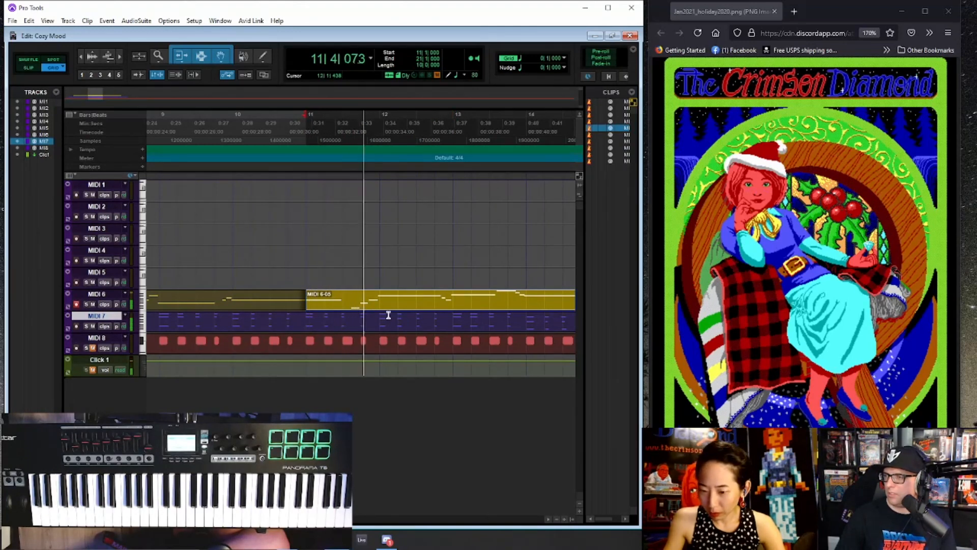
key("ctrl+z")
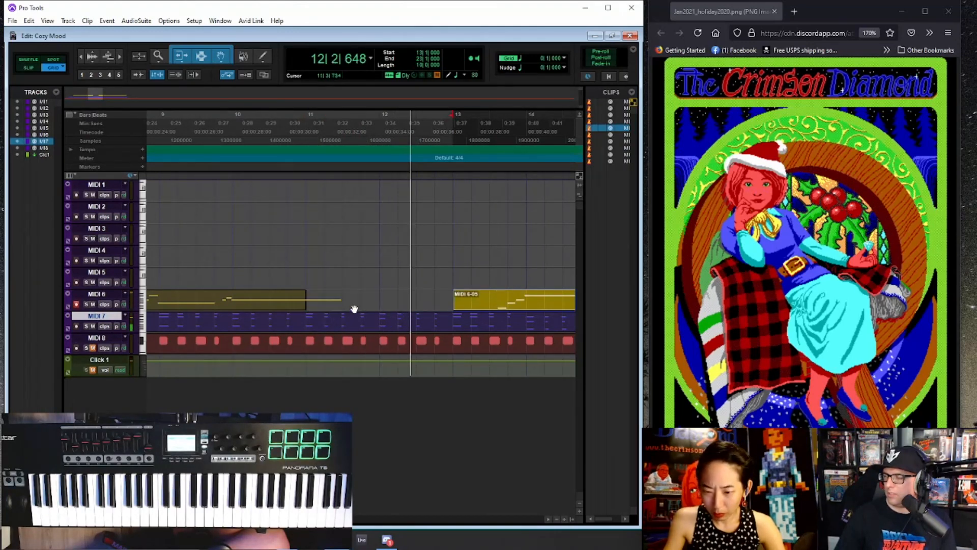
- Move the first MIDI 6 clip two bars later to start at bar 6, and set the playback start to 5|3|000
key("ctrl+[")
left_click_drag(320, 308, 393, 305)
key("ctrl+[")
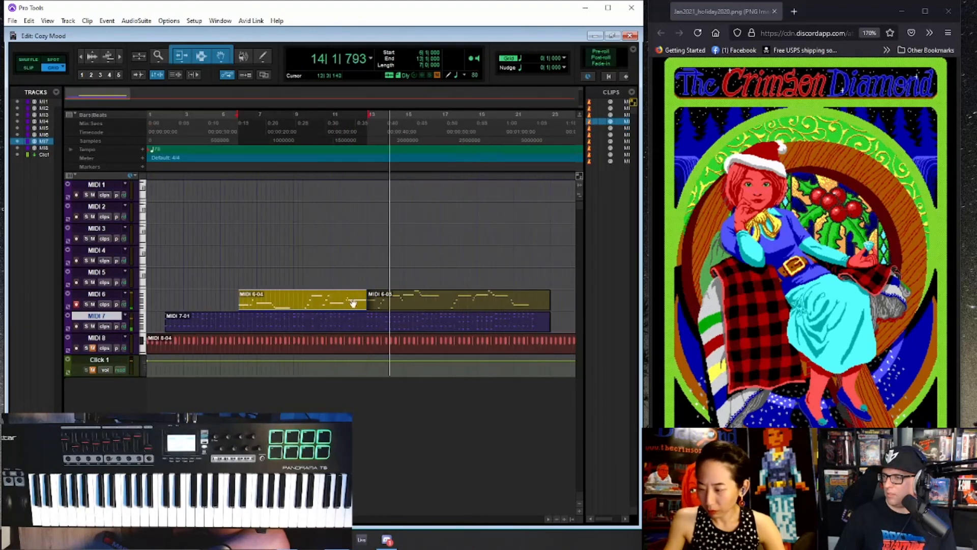
left_click(224, 296)
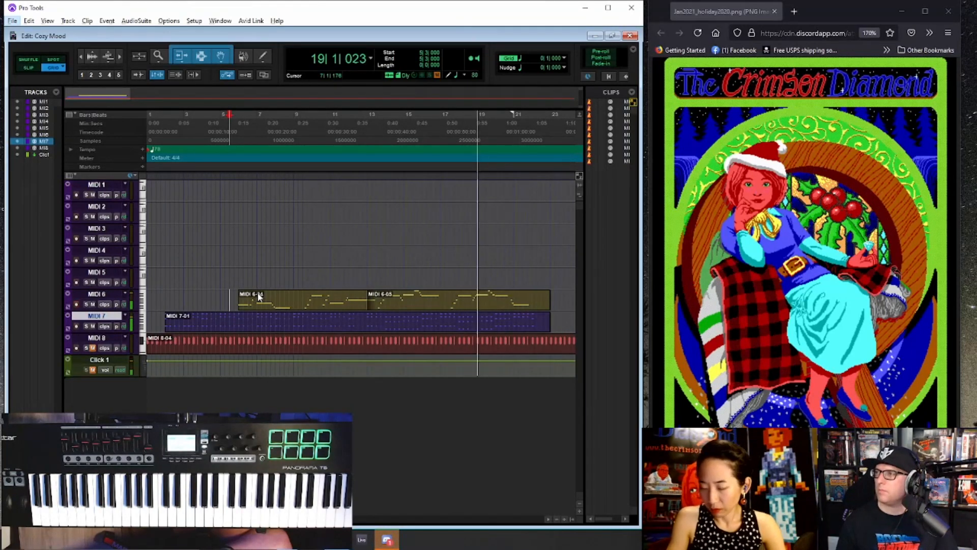
- Close the Discord window while the piece keeps playing
right_click(387, 539)
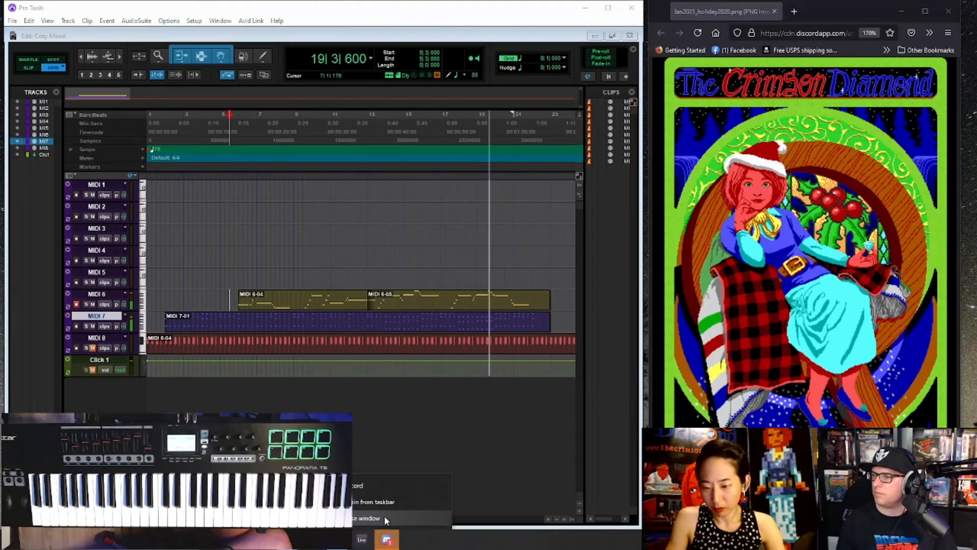
left_click(384, 516)
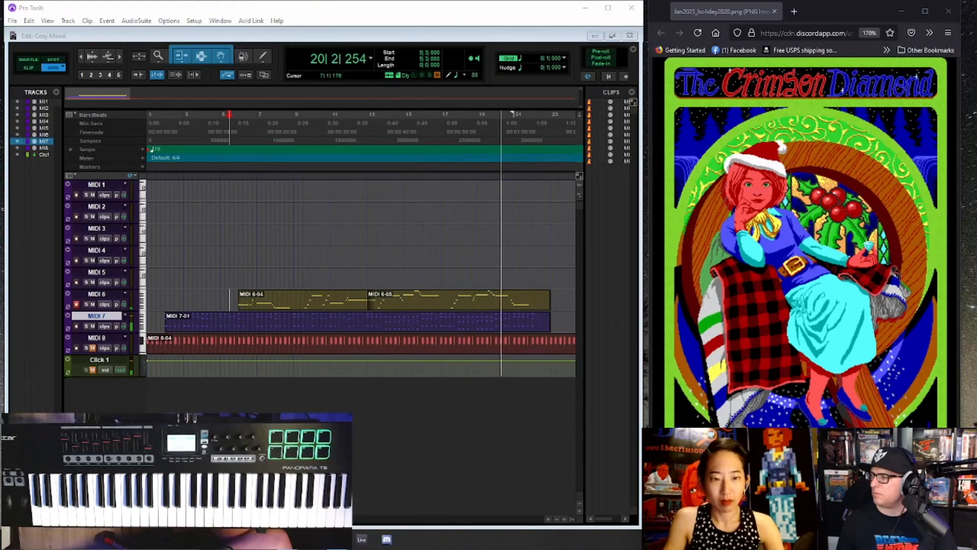
- Stop playback and assign patch 32 to the MIDI 7 track and patch 65 to the MIDI 6 track
key("alt+Tab")
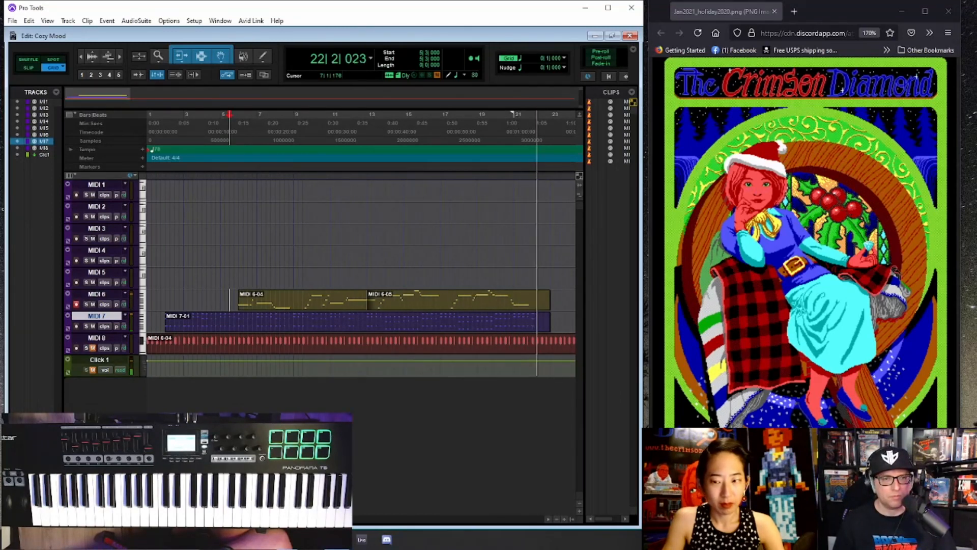
key("space")
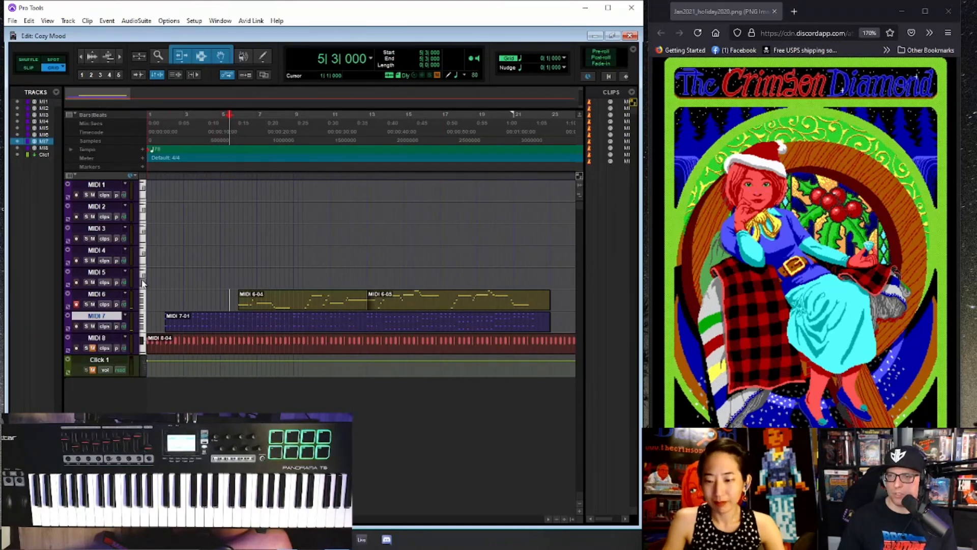
key("ctrl+equal")
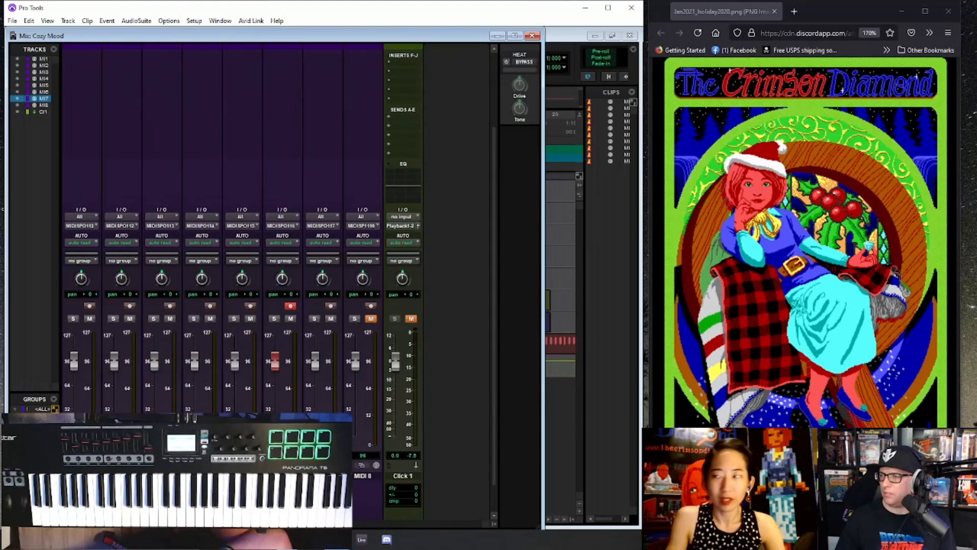
left_click(322, 464)
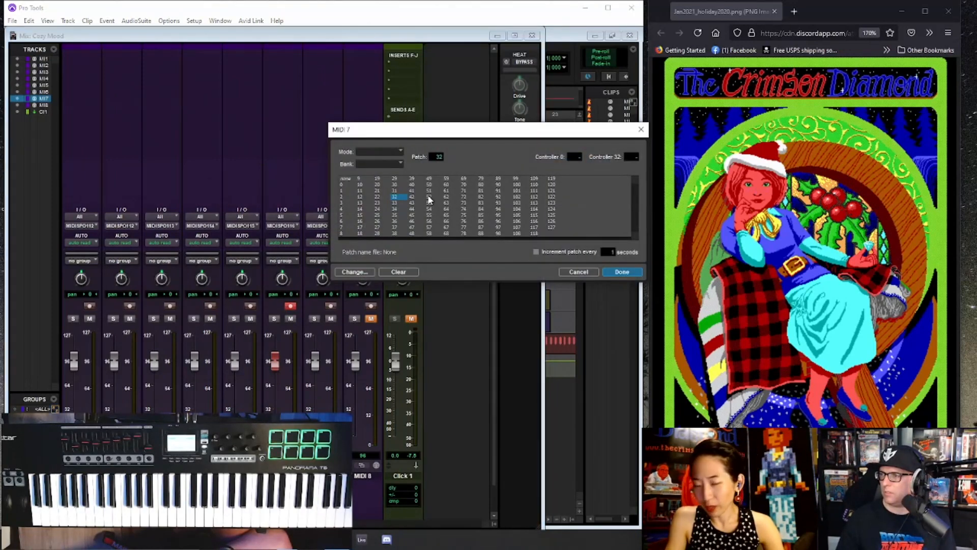
left_click(620, 273)
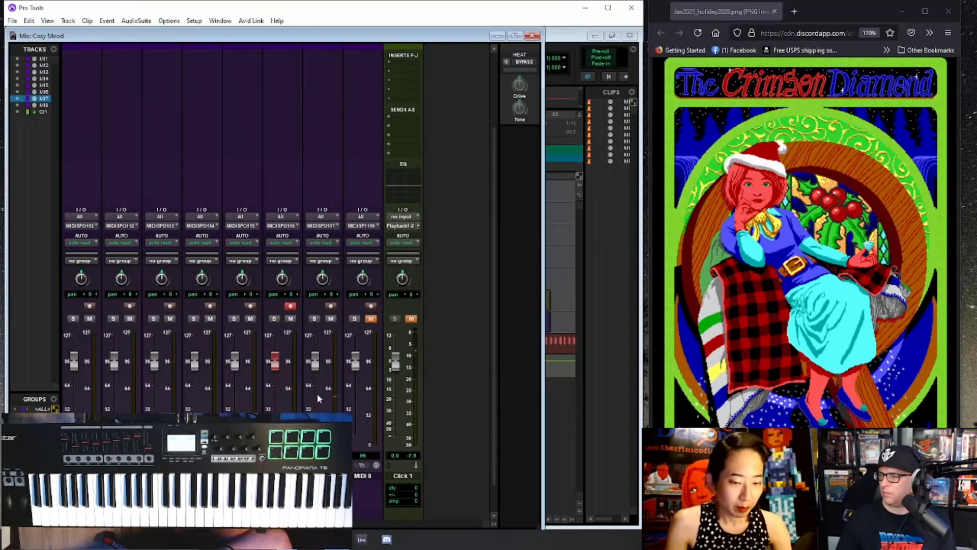
left_click(282, 464)
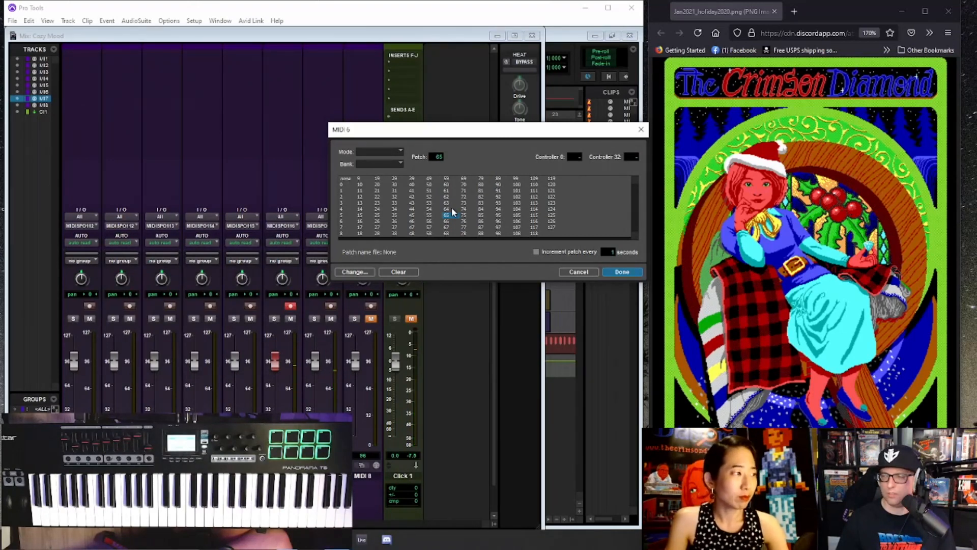
left_click(622, 272)
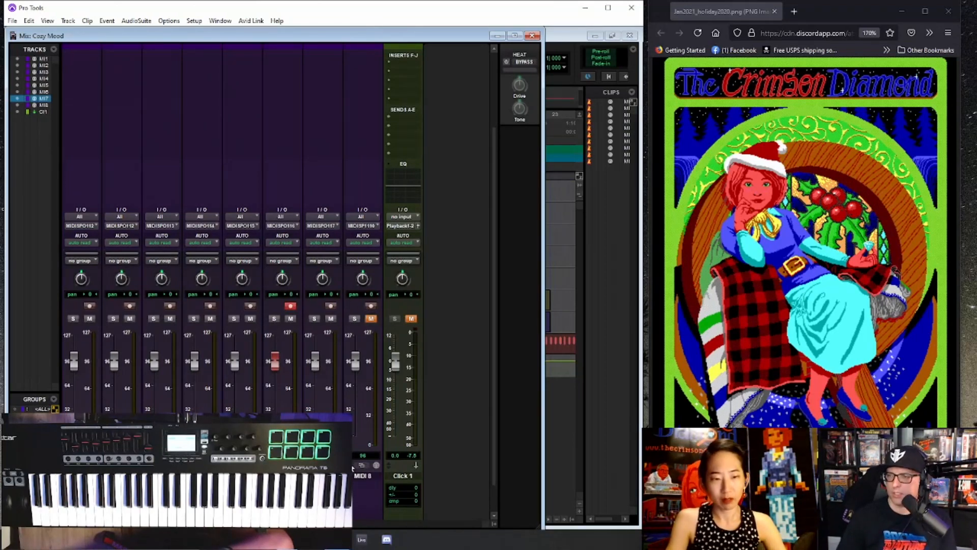
- Audition patches 54, 52 and 63 on the MIDI 7 track and assign patch 72 to it
left_click(322, 465)
left_click(435, 208)
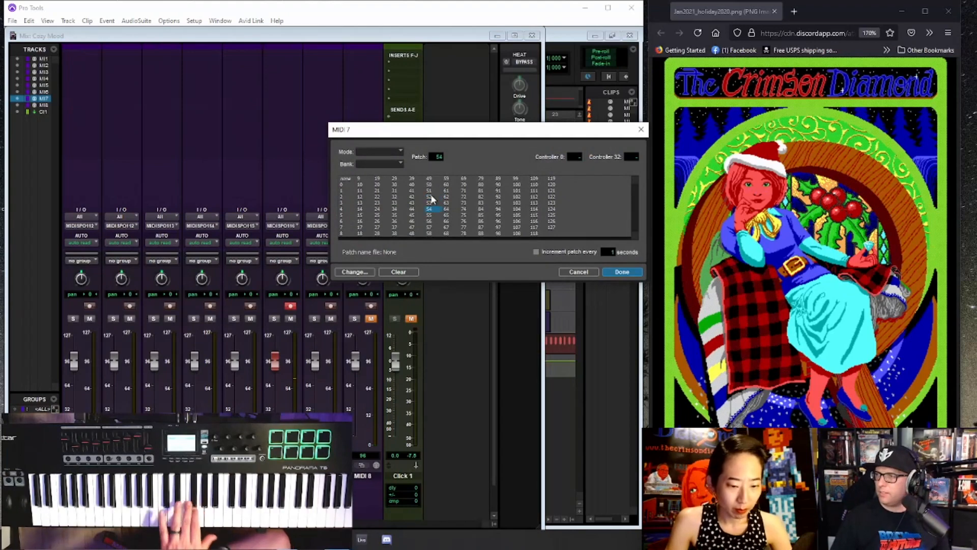
left_click(580, 271)
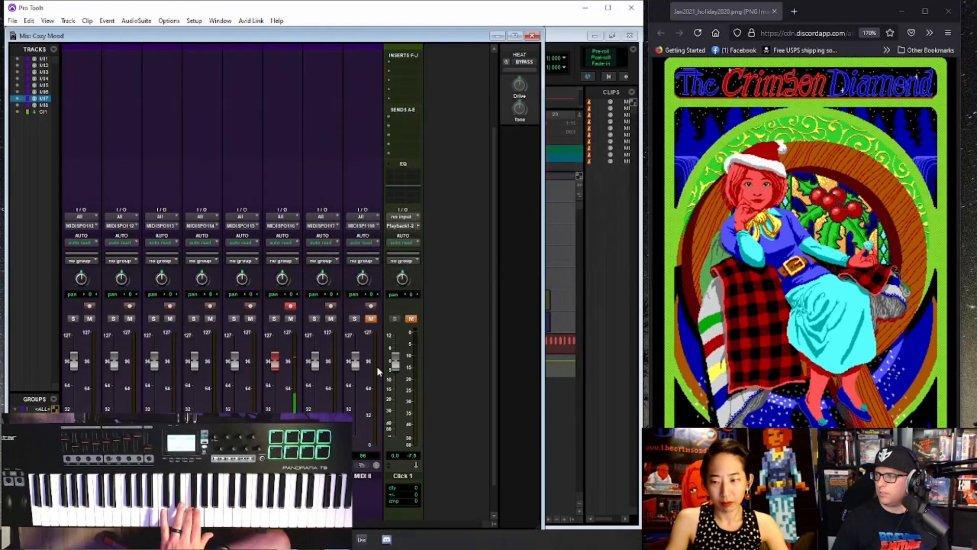
left_click(322, 465)
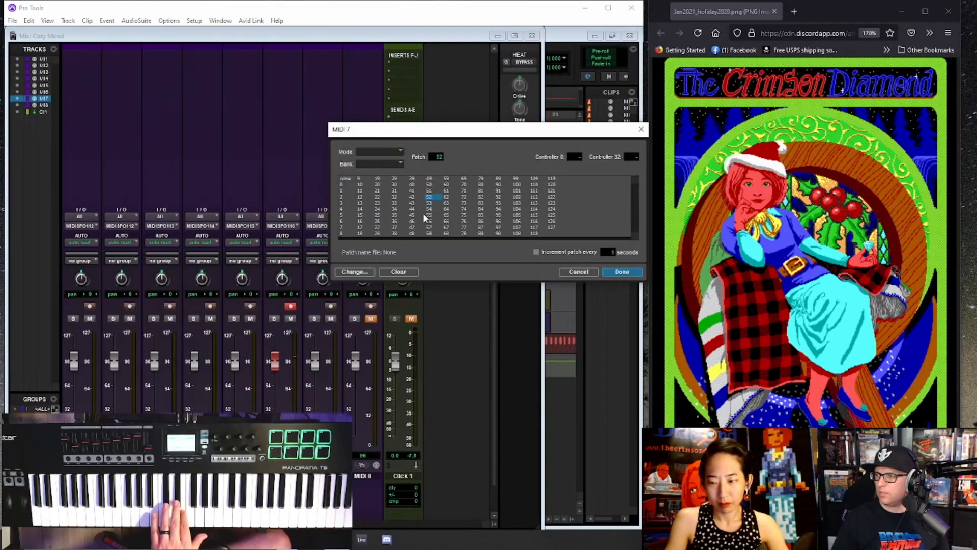
left_click(448, 203)
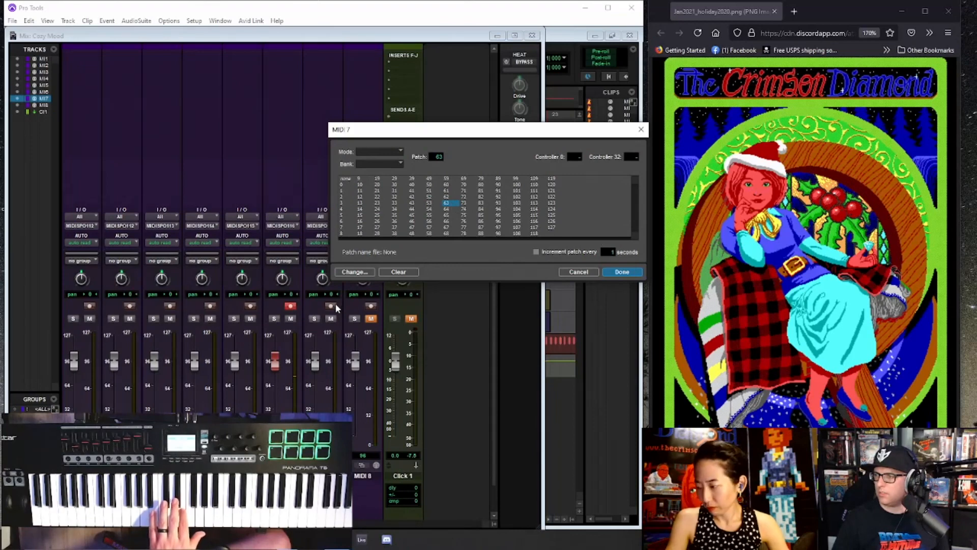
left_click(586, 274)
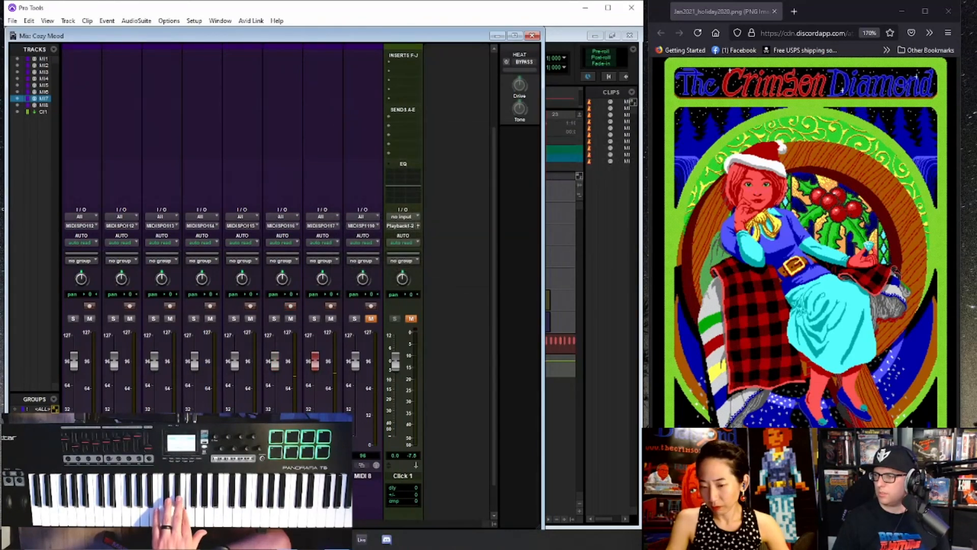
left_click(322, 464)
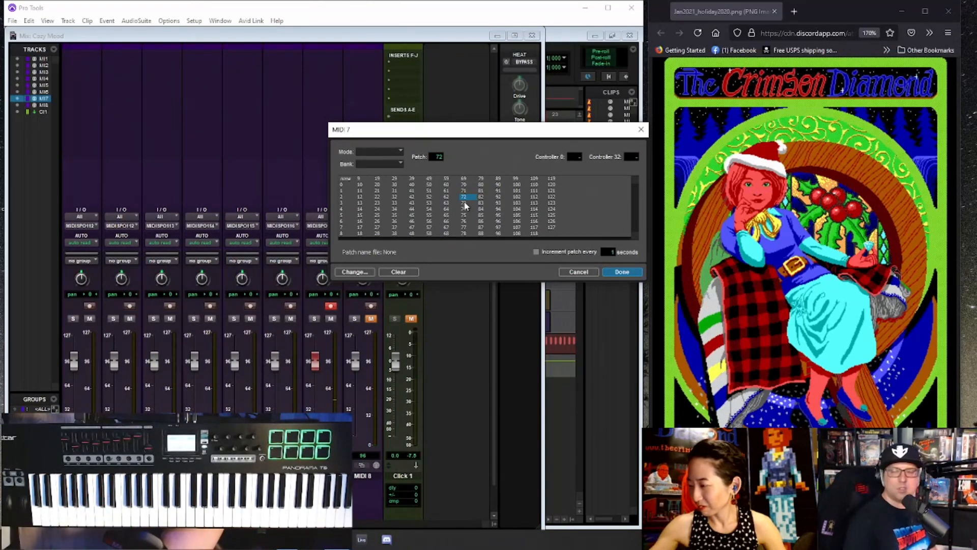
left_click(622, 272)
- Enlarge the MIDI 7 track, delete its sustain (64) data from bar 2 onward, and return the track to clips view
key("ctrl+equal")
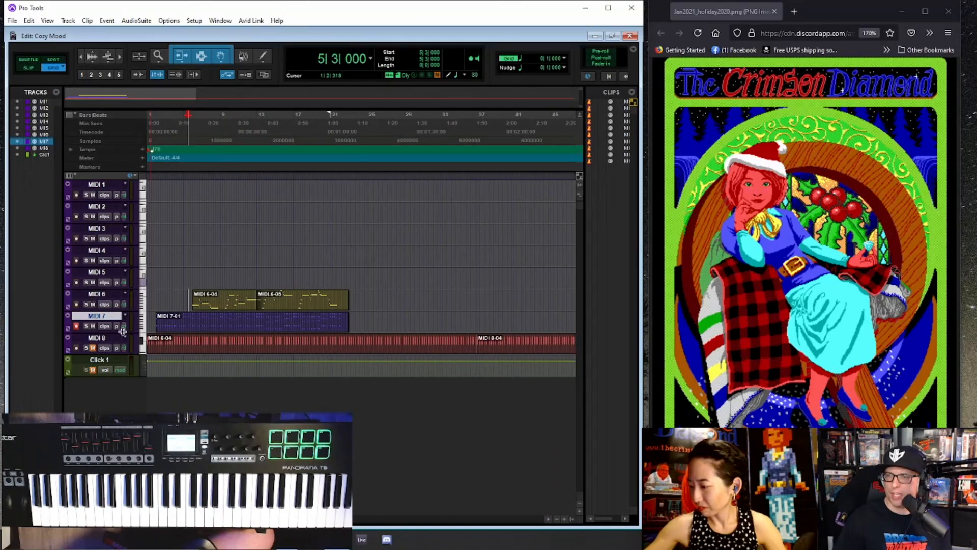
left_click_drag(123, 331, 123, 398)
left_click(102, 336)
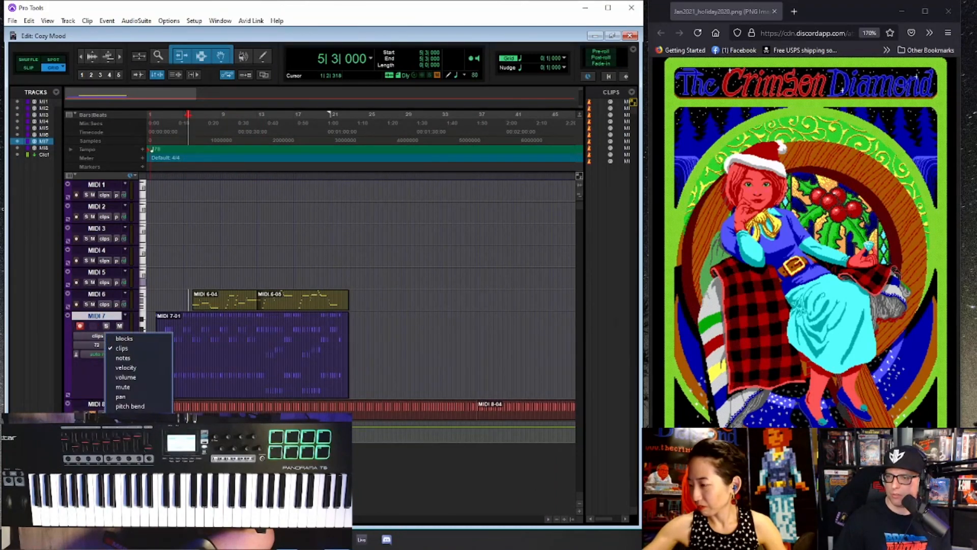
left_click(128, 445)
left_click_drag(373, 348, 155, 355)
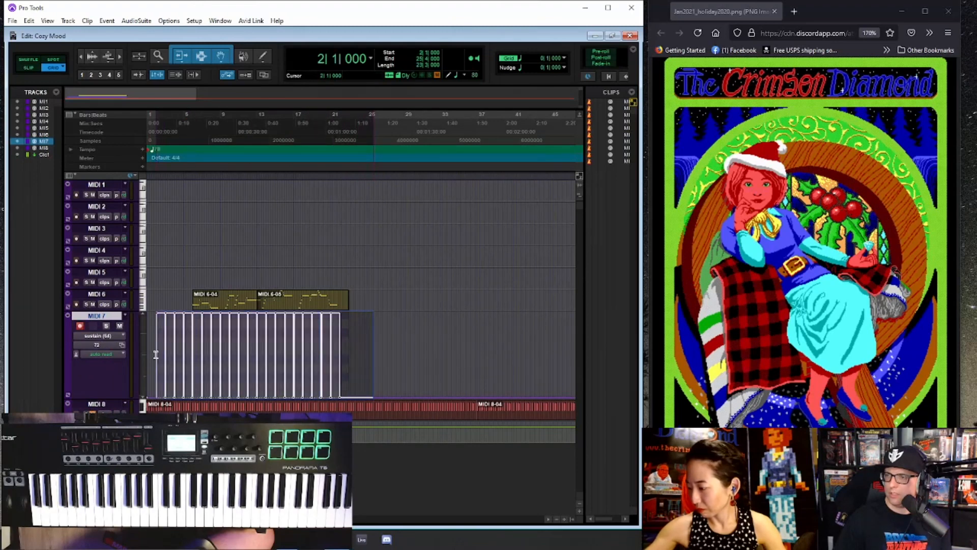
left_click(156, 355)
key("space")
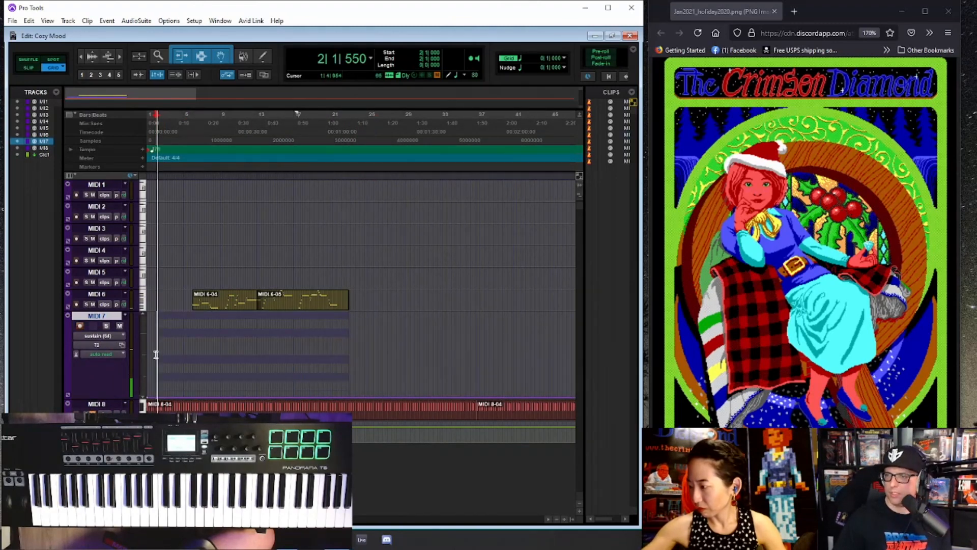
left_click(101, 336)
left_click(120, 348)
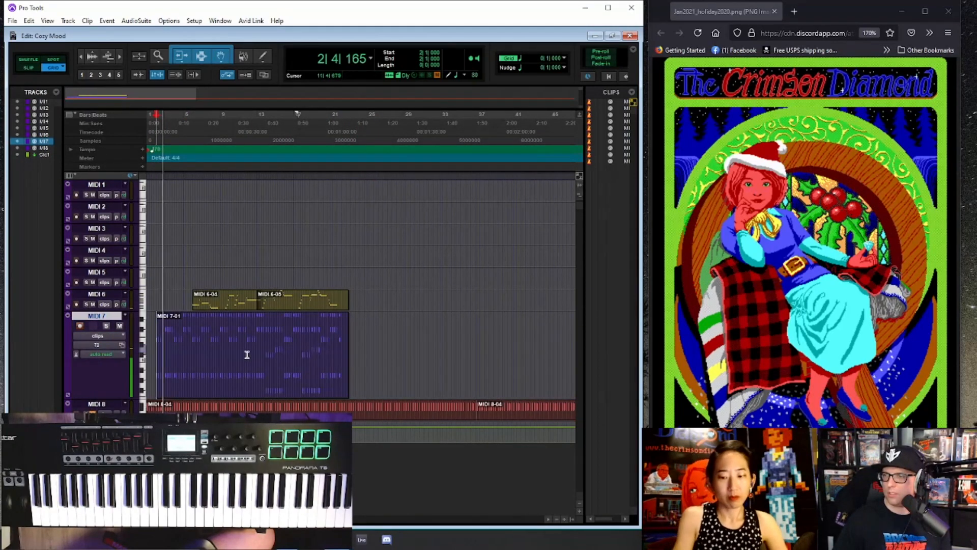
- Assign patch 33 to the MIDI 7 track while the piece plays
key("ctrl+equal")
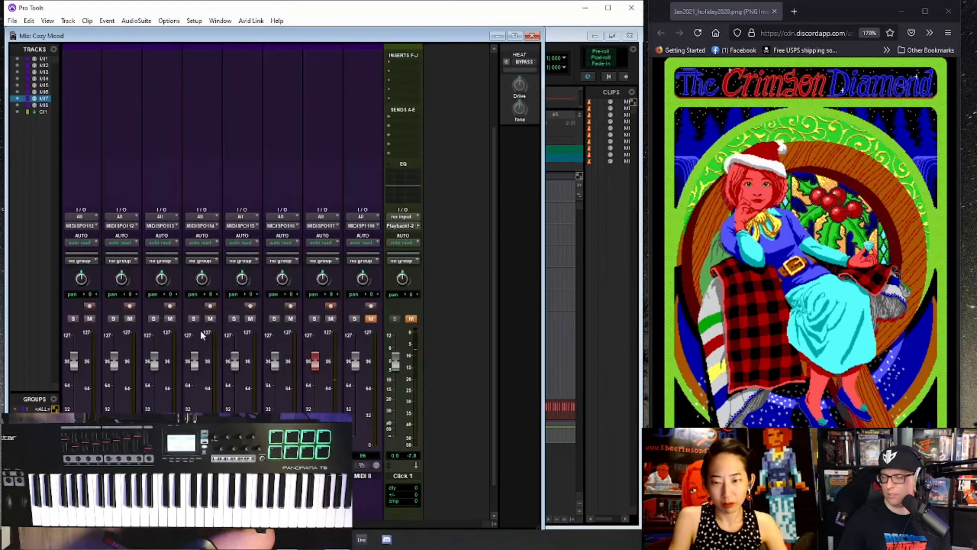
left_click(330, 306)
left_click(394, 197)
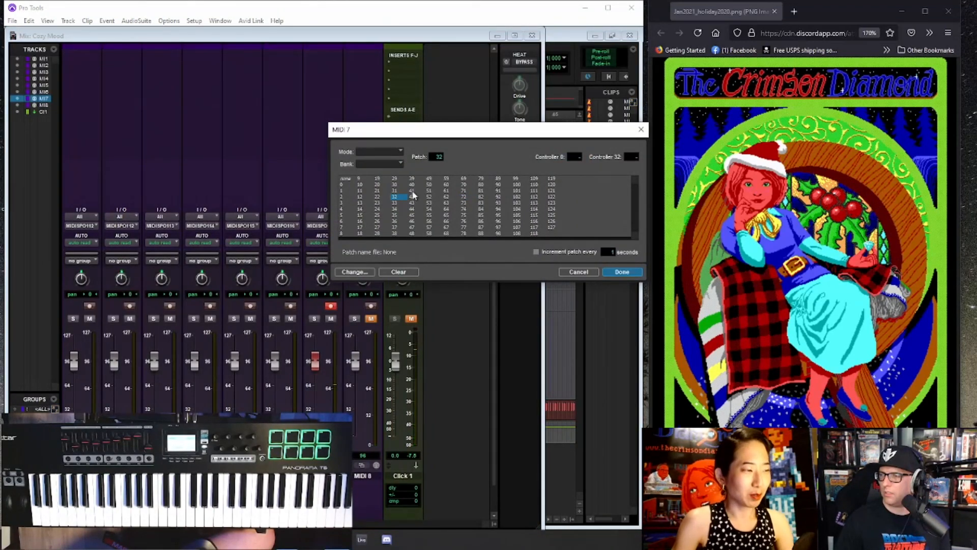
left_click(614, 272)
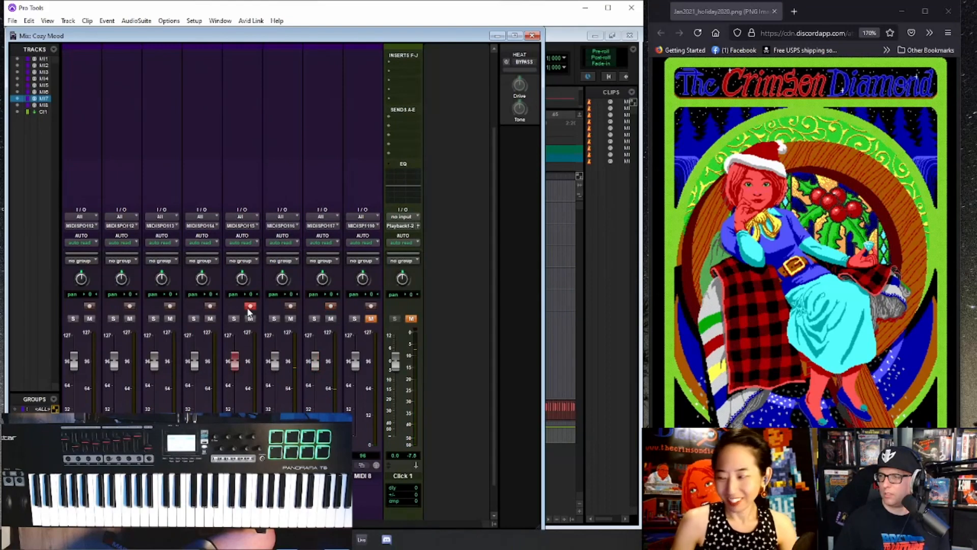
- Record-enable the MIDI 4, MIDI 3 and MIDI 2 tracks in turn to try their sounds, leaving MIDI 2 armed
key("ctrl+equal")
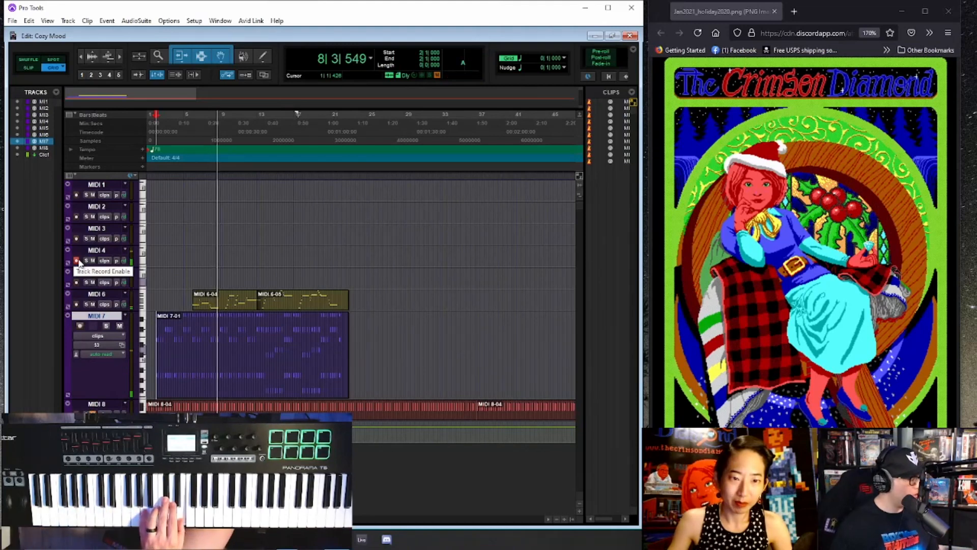
left_click(76, 238)
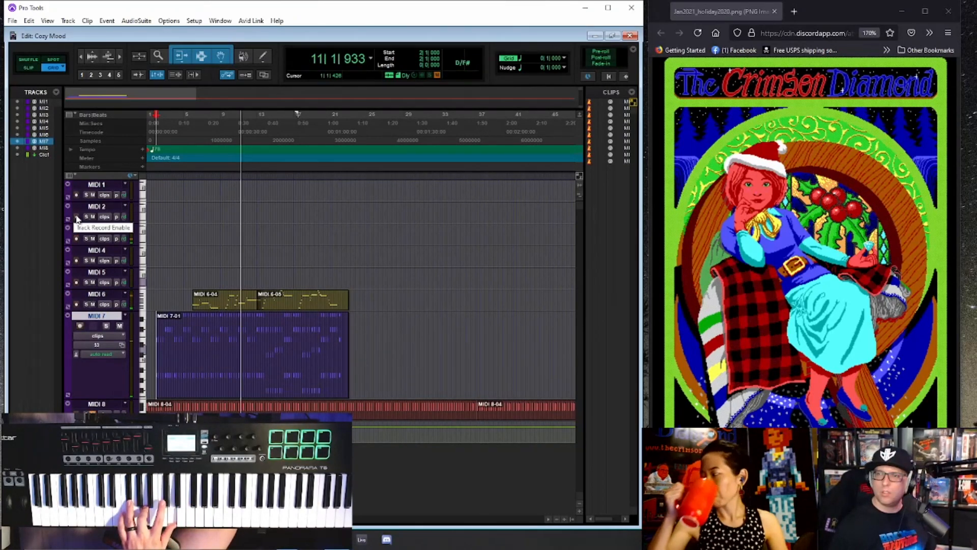
left_click(77, 216)
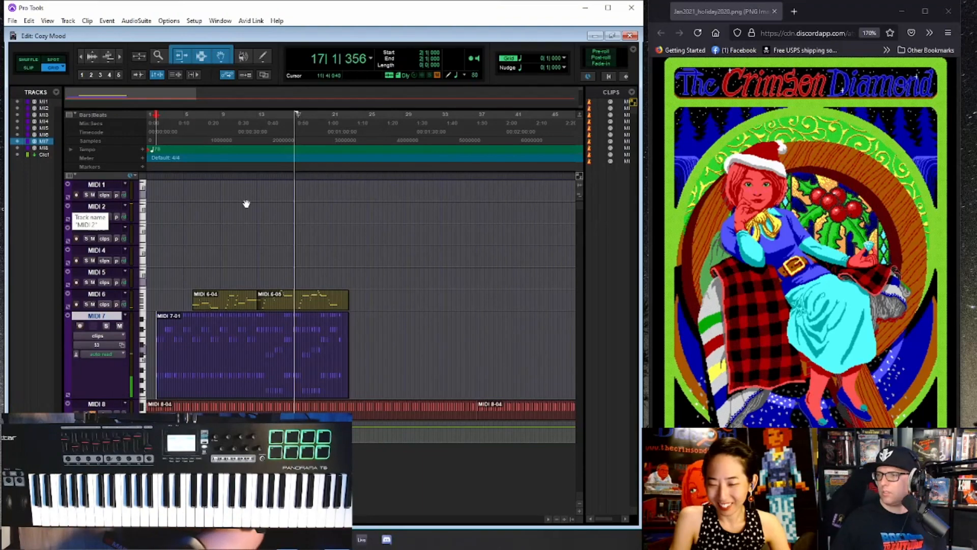
- Hide the MIDI 8 track, show it again, and make it inactive
key("ctrl+[")
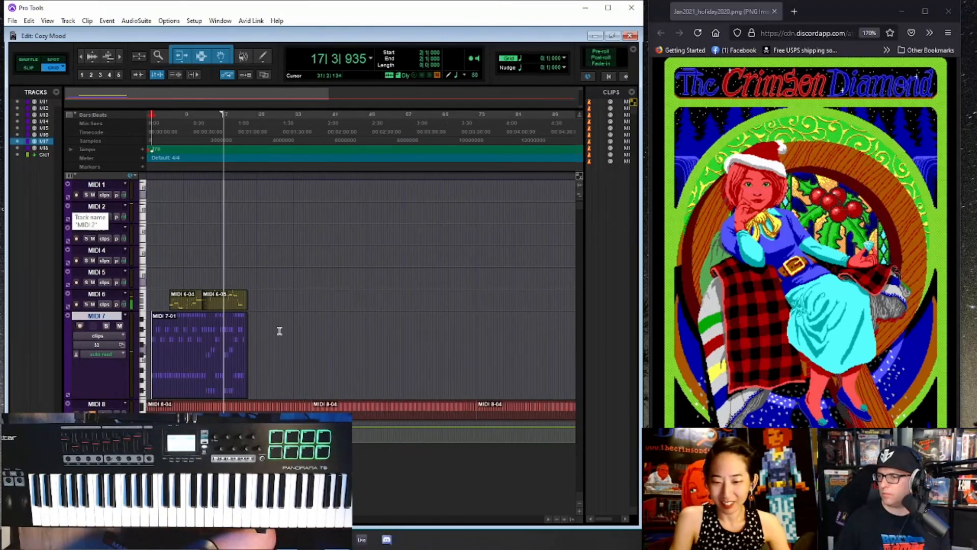
right_click(109, 404)
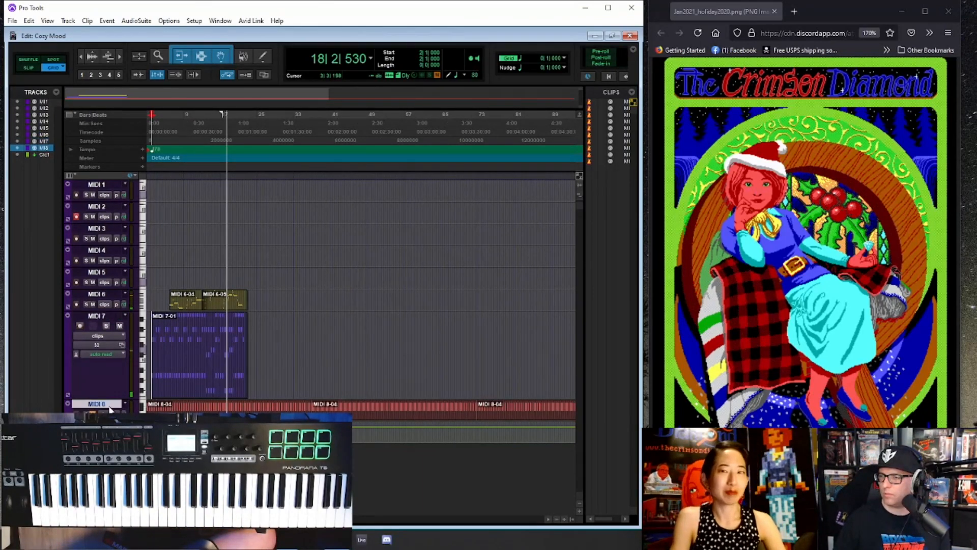
left_click(156, 209)
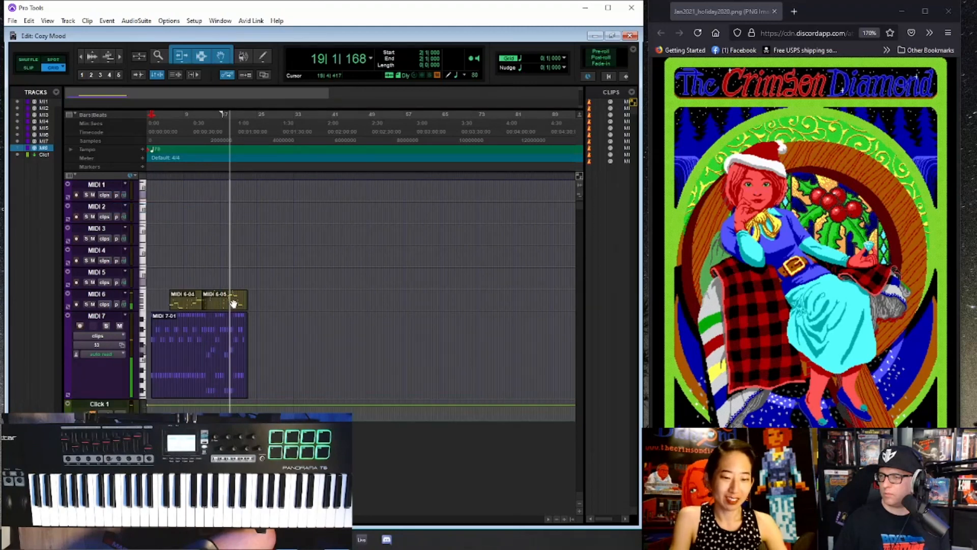
left_click(19, 147)
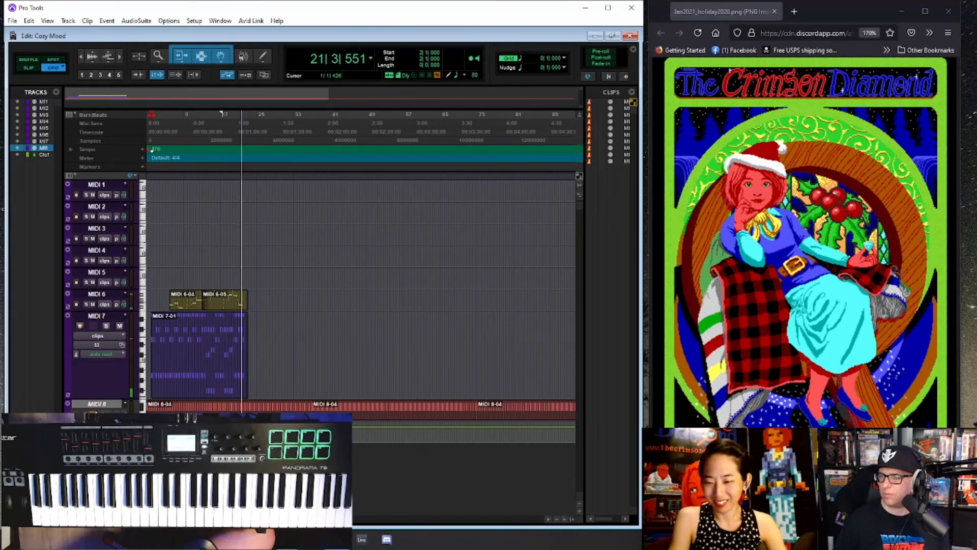
- Set the playback start to 1|4|000 and rehearse a part on MIDI 2 over the chords and melody
key("space")
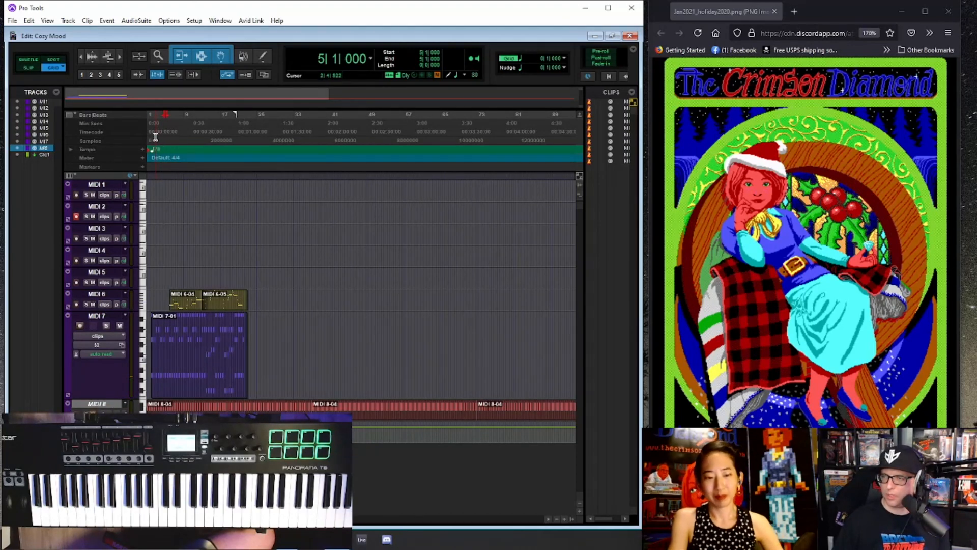
left_click(153, 134)
key("ctrl+]")
key("ctrl+]")
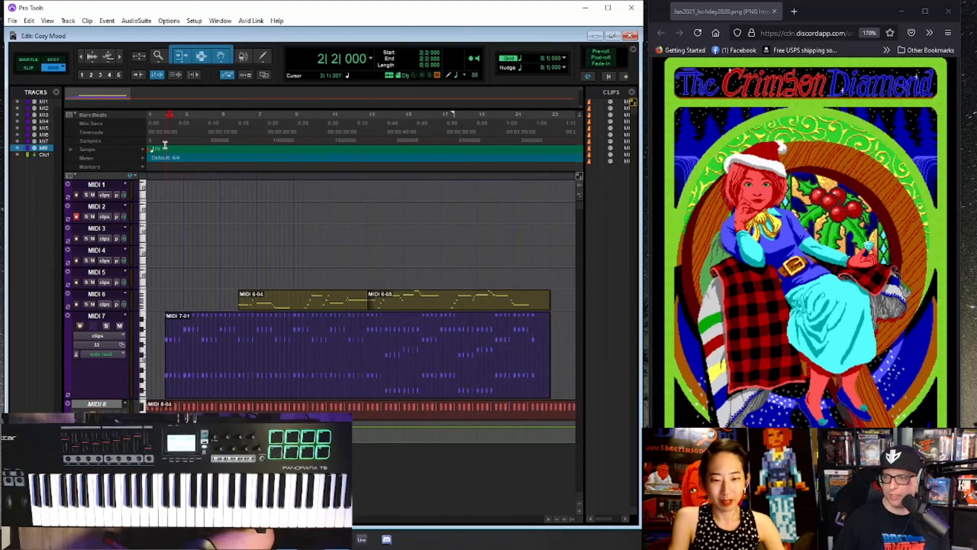
left_click(160, 134)
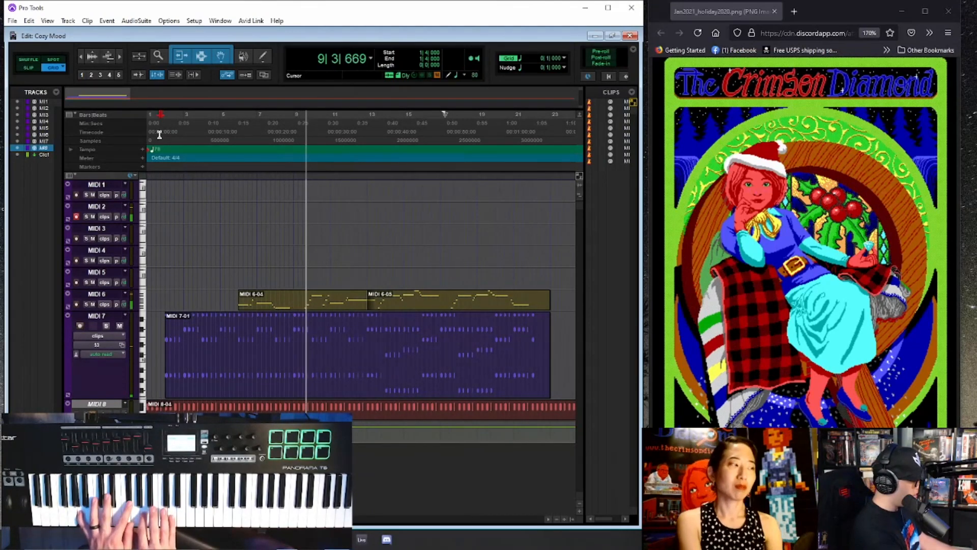
key("space")
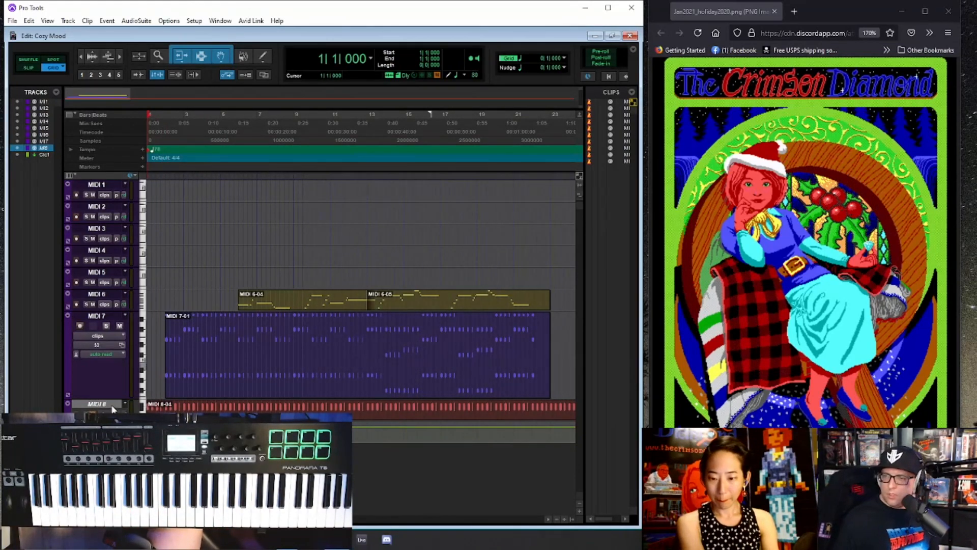
- Show the hidden MIDI 8 track again and make it active
right_click(94, 410)
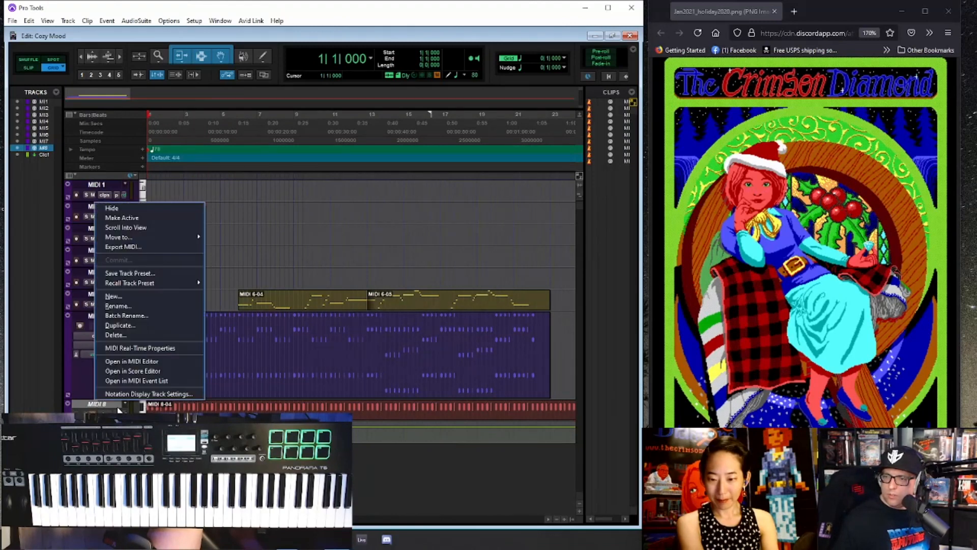
left_click(152, 217)
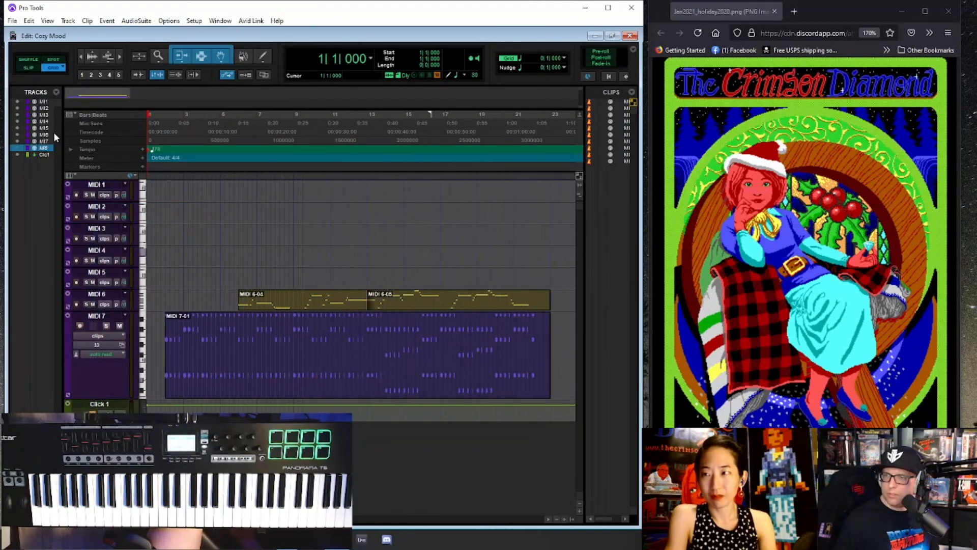
left_click(16, 148)
right_click(101, 411)
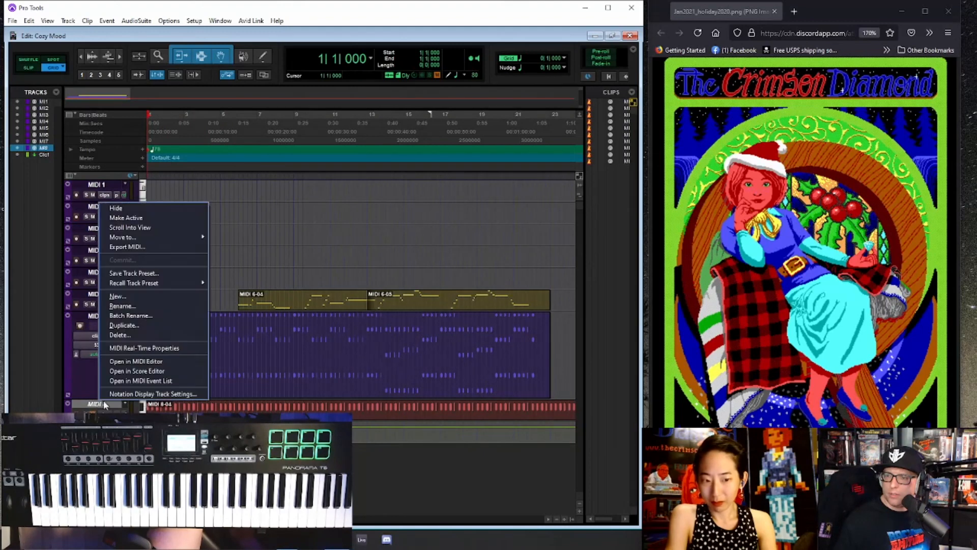
left_click(129, 219)
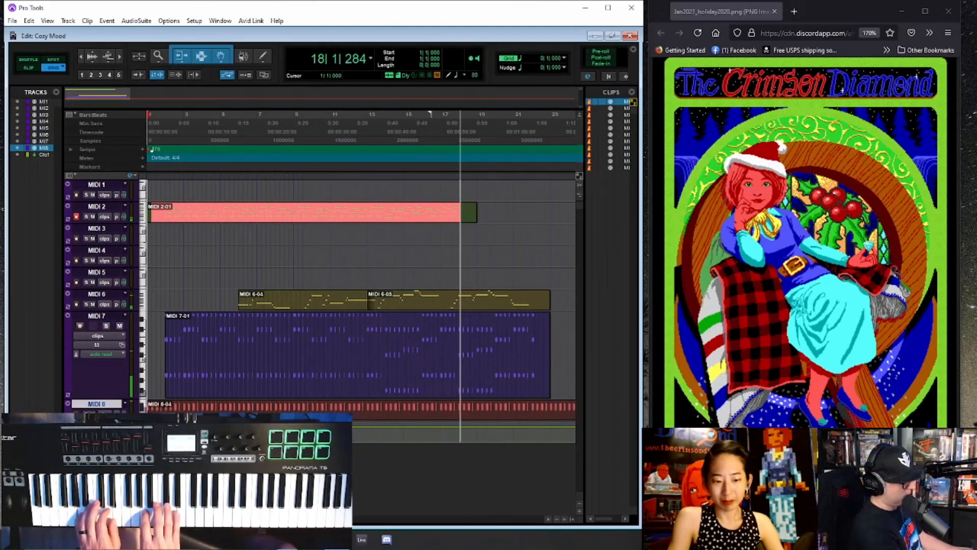
- Finish recording the new part on MIDI 2 at about bar 18 and play the recorded clip back
key("space")
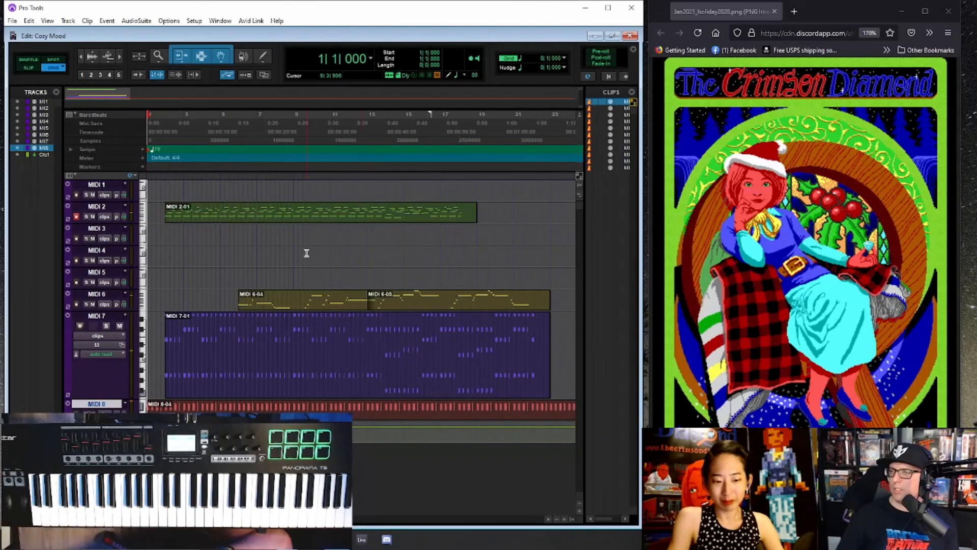
left_click(289, 221)
key("space")
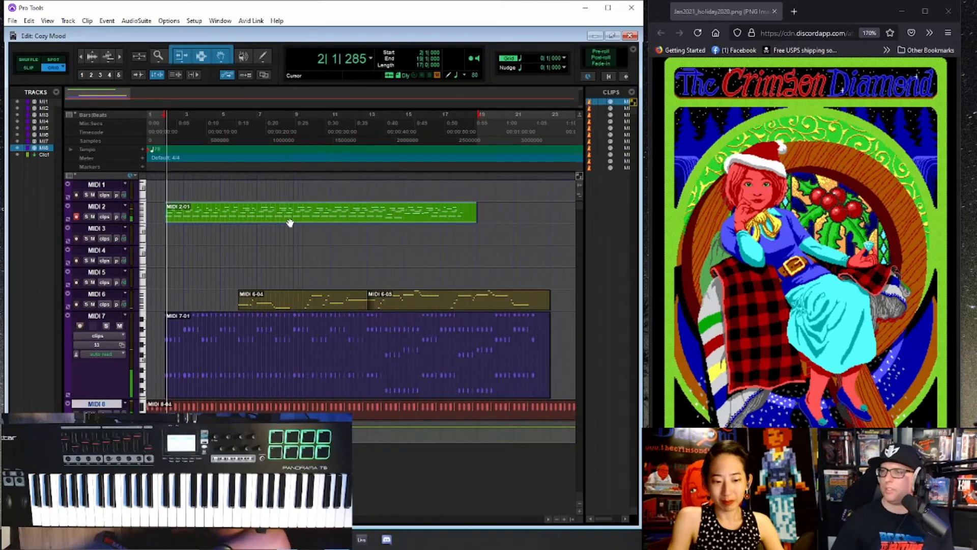
- Rename the MIDI 2 track as GTR
double_click(105, 208)
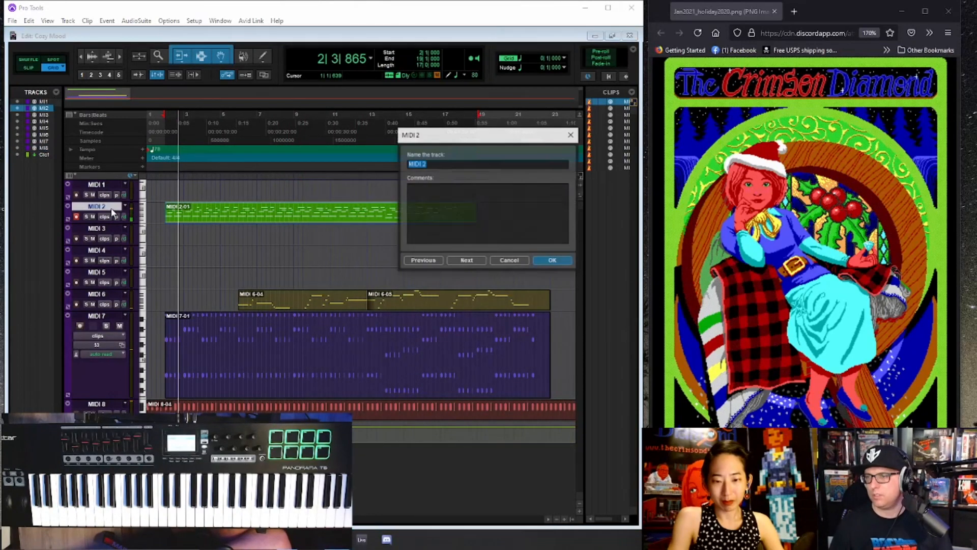
type("GU")
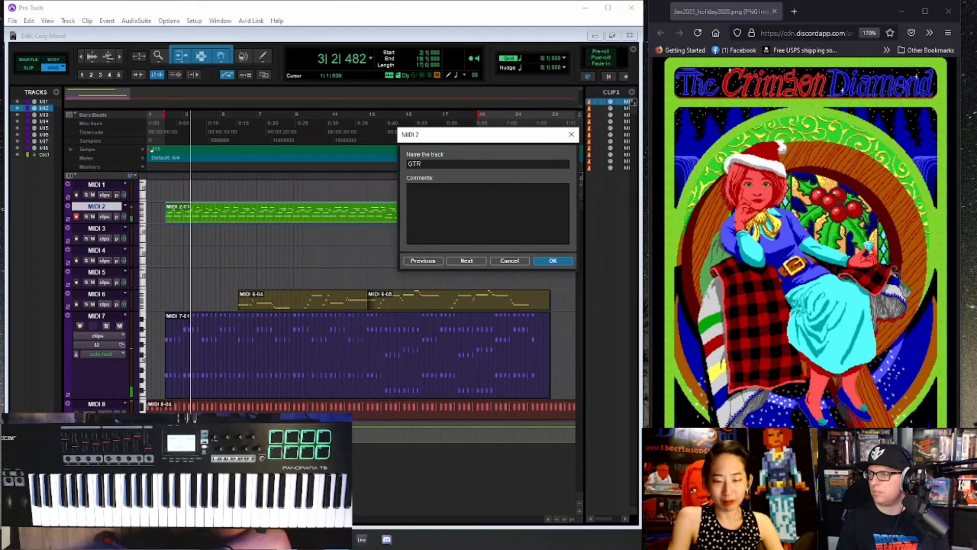
key("Return")
- Show the Mix window, open the GTR track's patch selection and audition low-numbered patches up to 13, going back to 2
key("ctrl+equal")
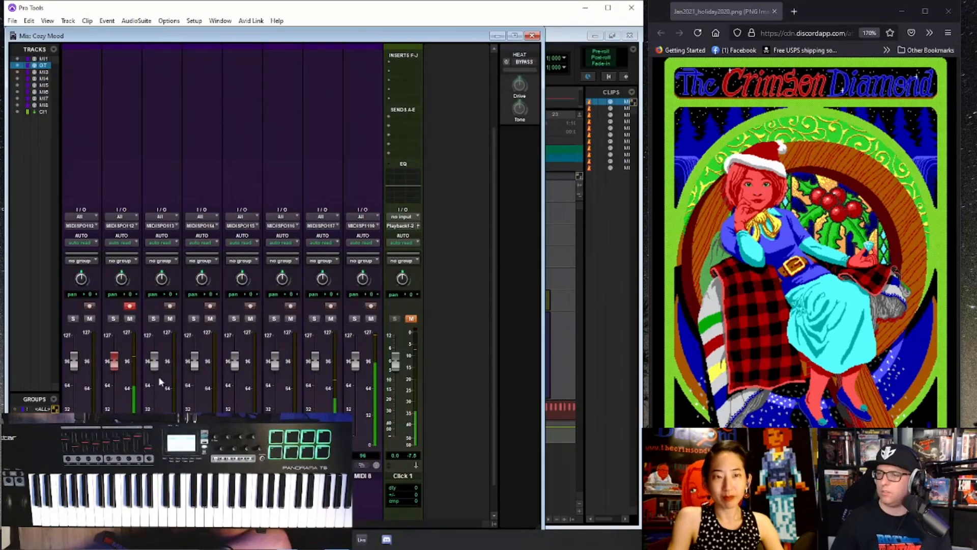
left_click(121, 465)
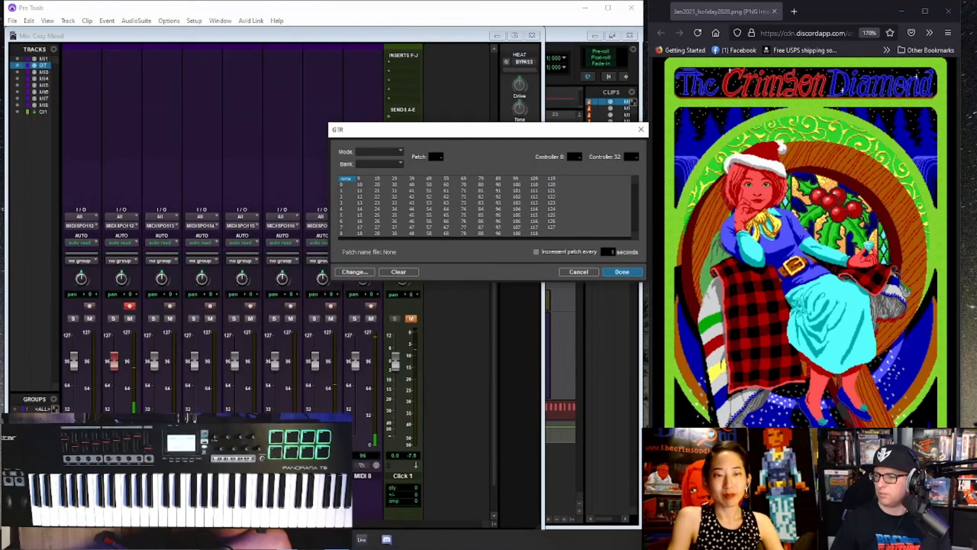
left_click(579, 271)
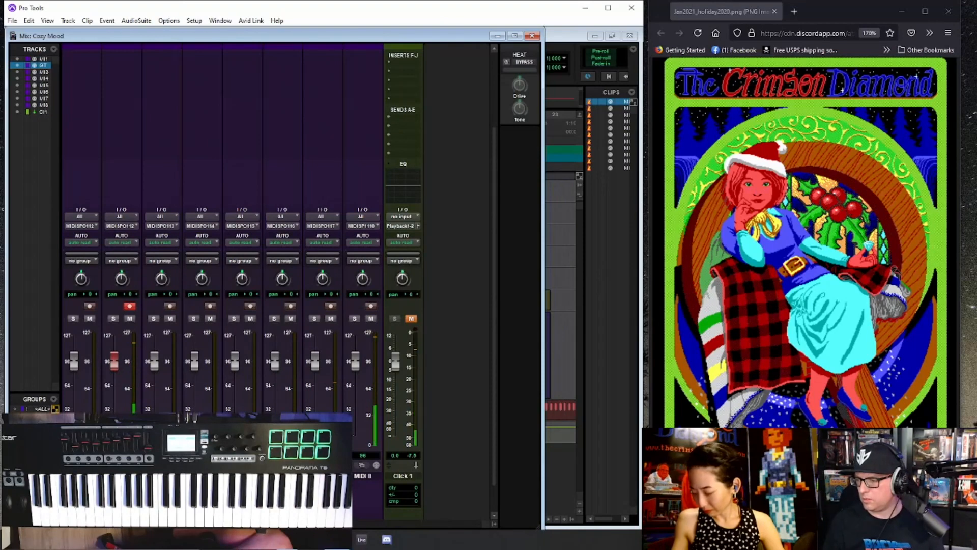
left_click(121, 464)
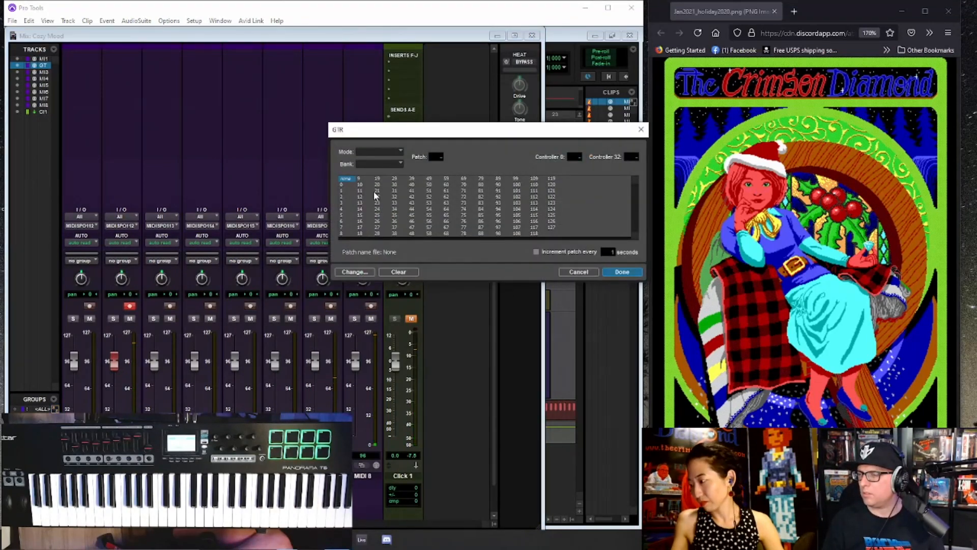
left_click(345, 222)
left_click(345, 227)
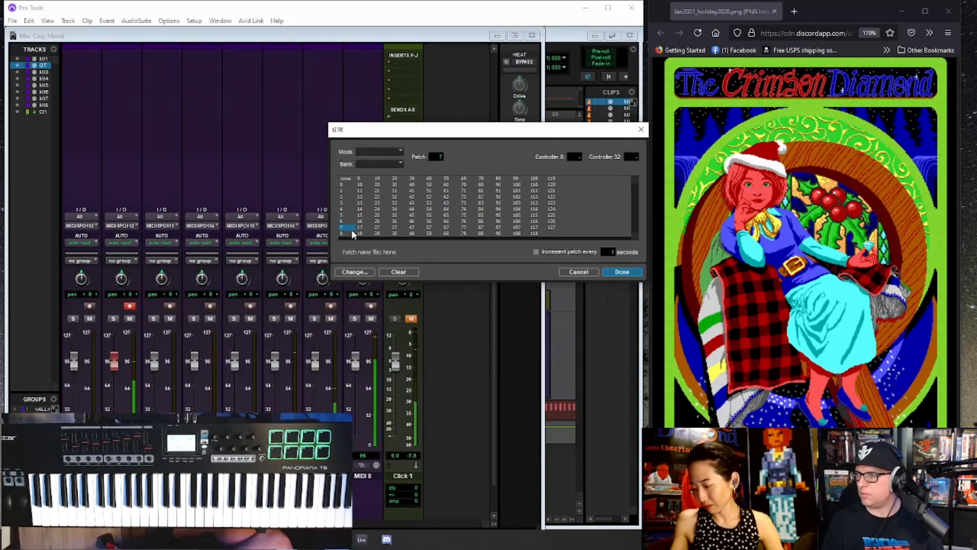
key("Down")
key("Down")
key("Down")
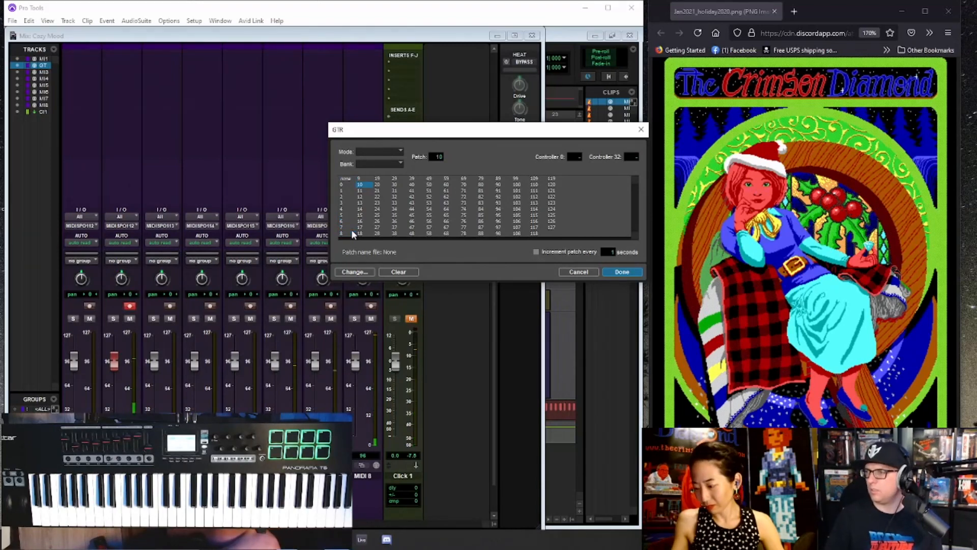
key("Down")
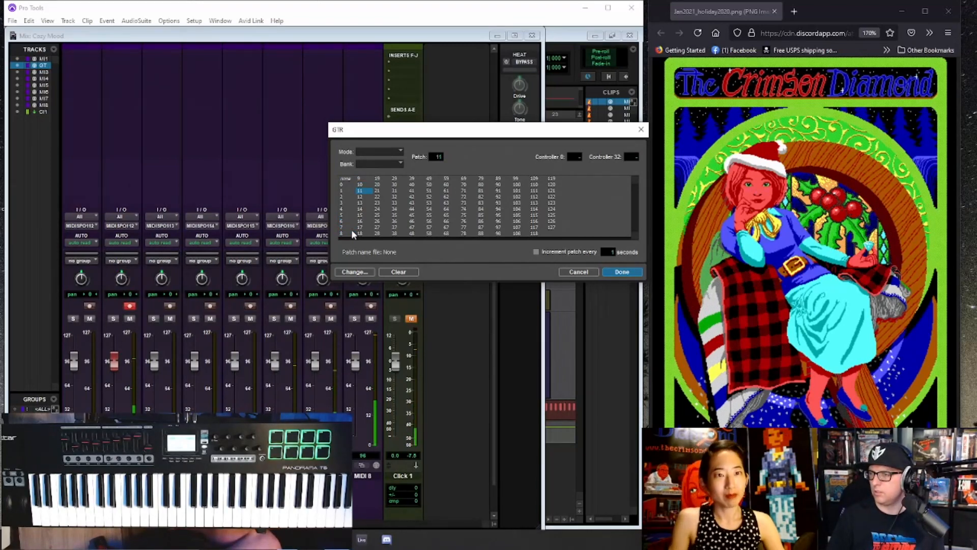
key("Down")
key("Down")
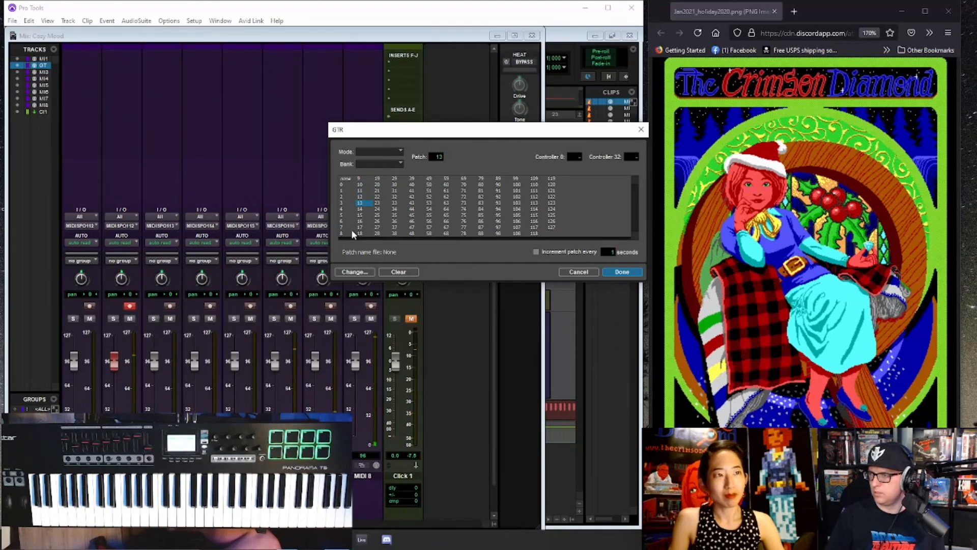
key("Up")
key("Up")
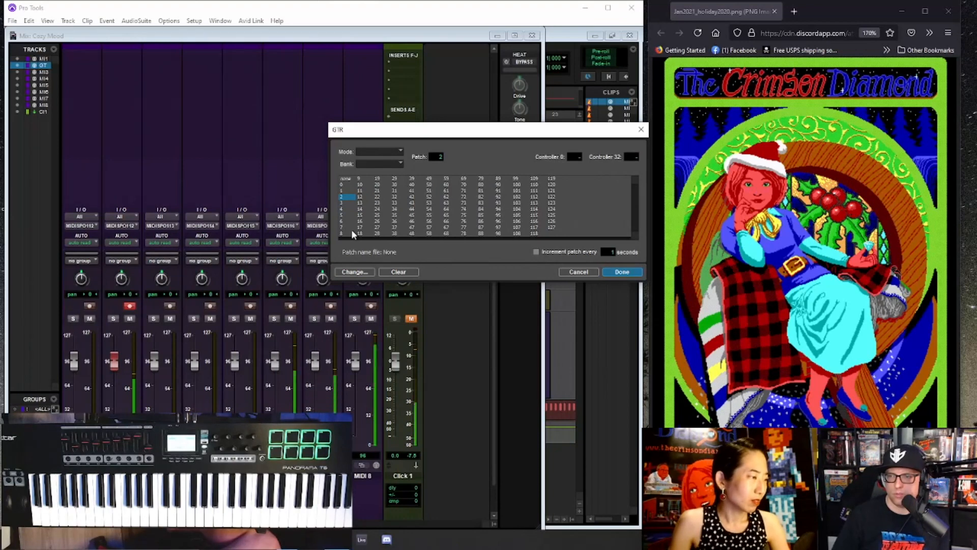
- Audition patches from 22 up to 33 for the GTR track during playback
key("Right")
key("Right")
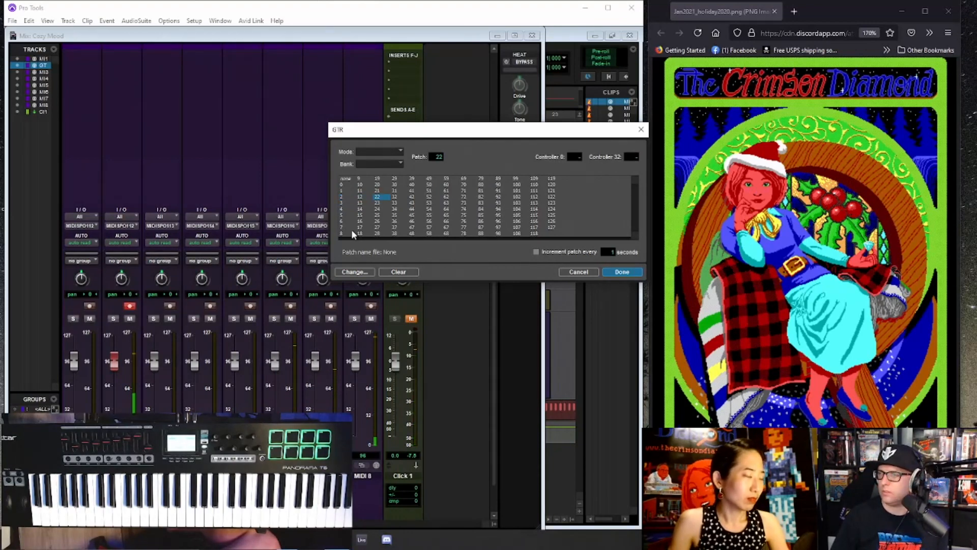
key("Down")
key("Down")
key("Down")
key("Down")
key("Down")
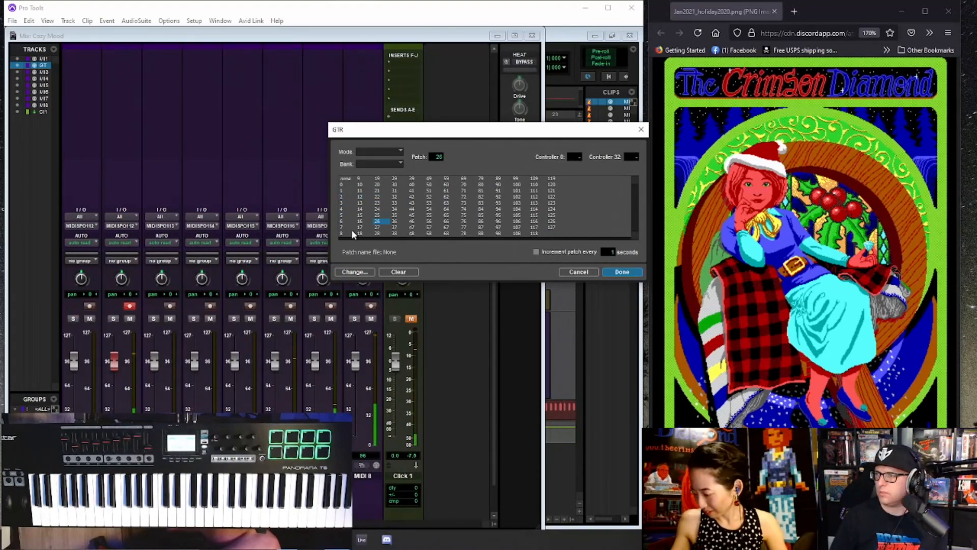
key("Down")
key("Down")
key("Down")
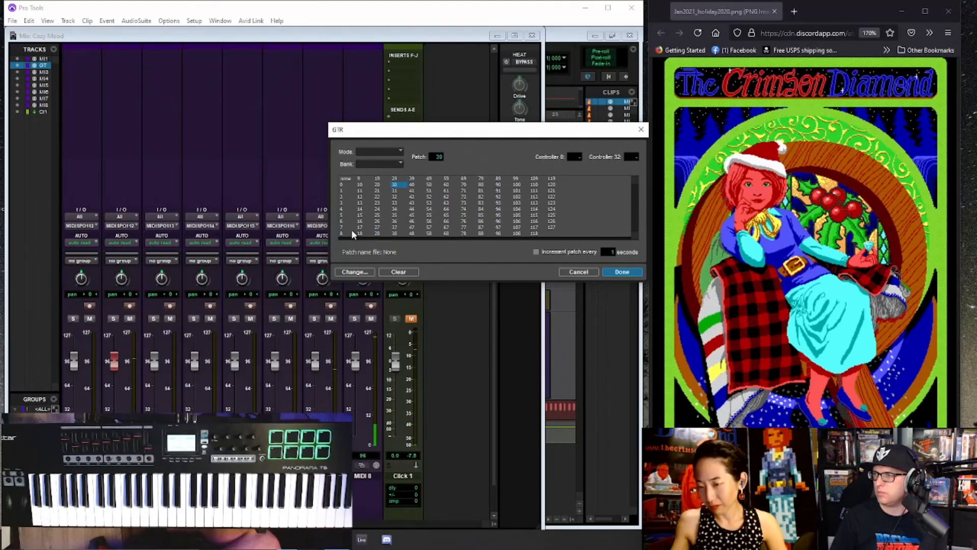
key("Down")
key("Down")
- Continue auditioning GTR patches one at a time from 34 to 48
key("Down")
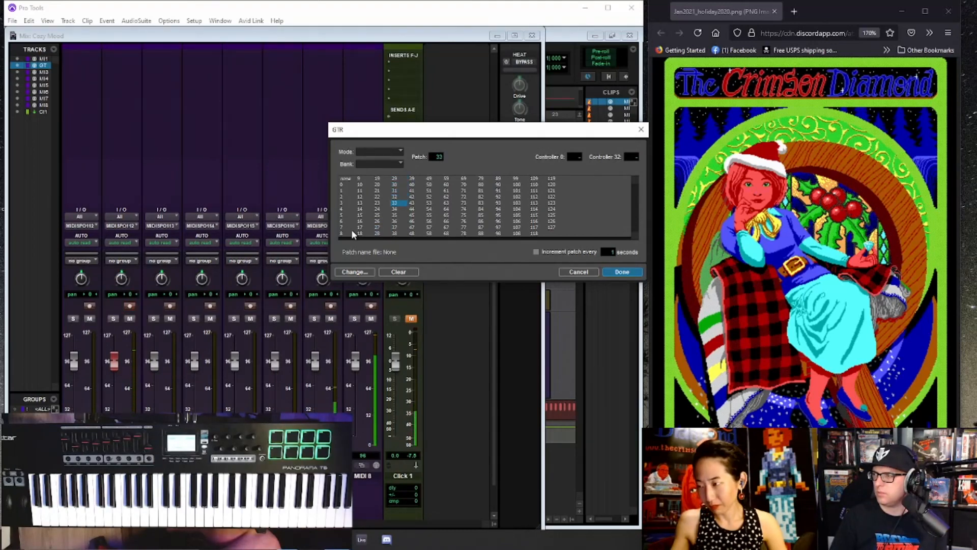
key("Down")
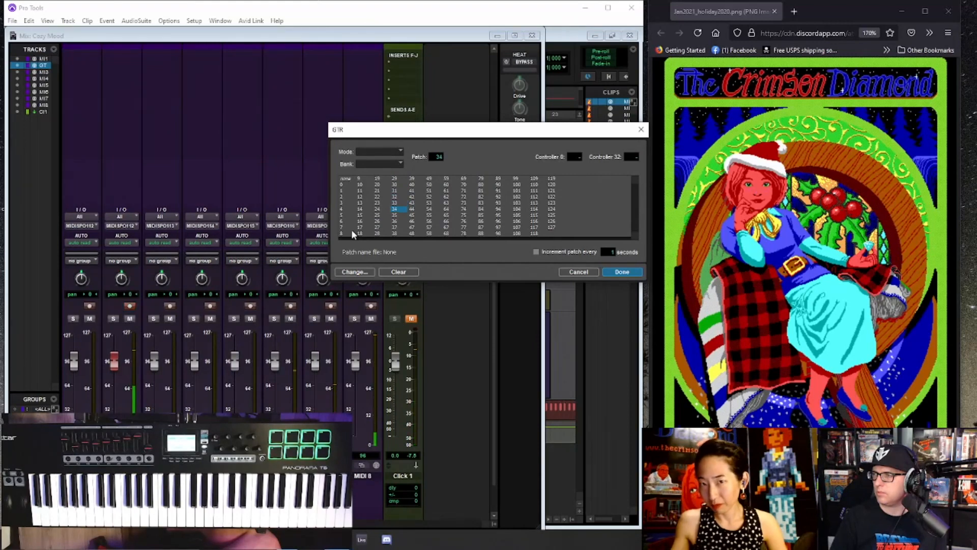
key("Down")
key("Down")
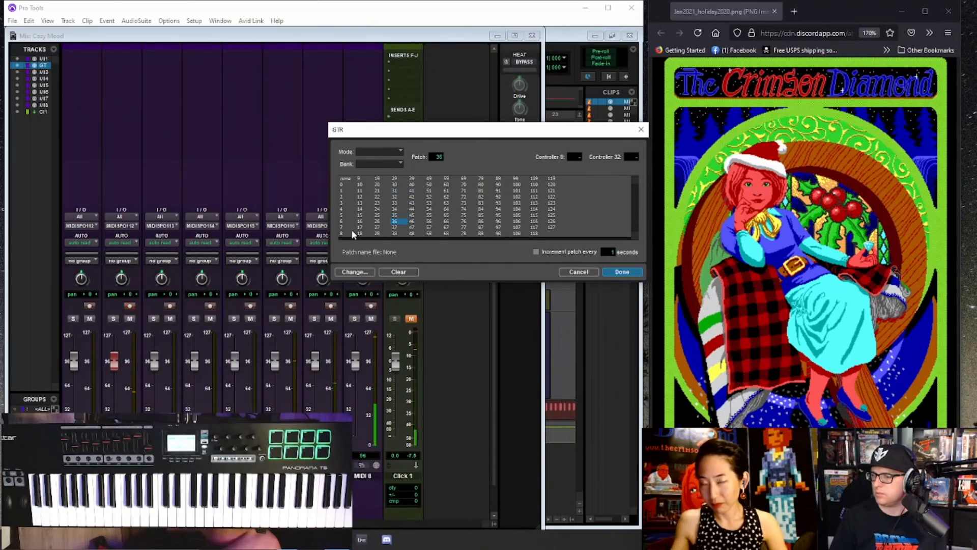
key("Down")
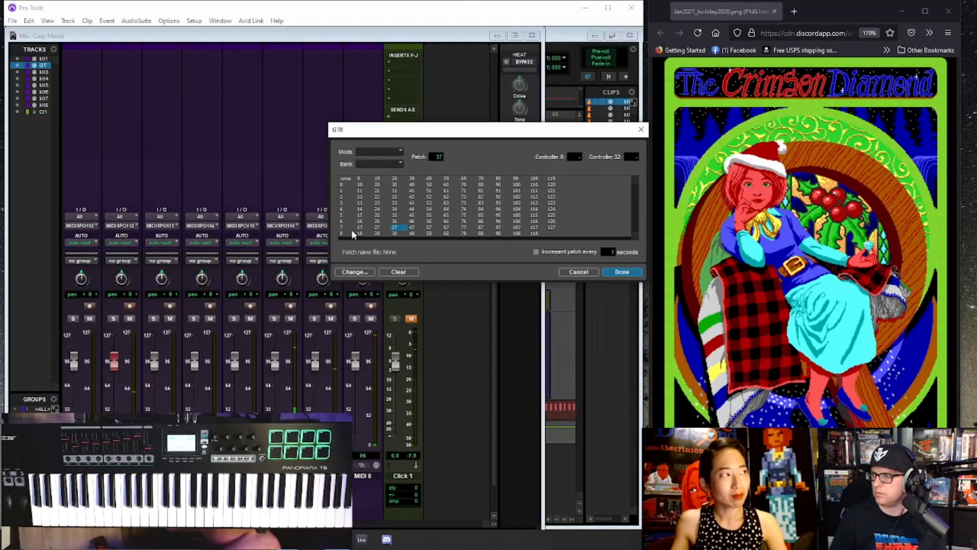
key("Down")
key("Down")
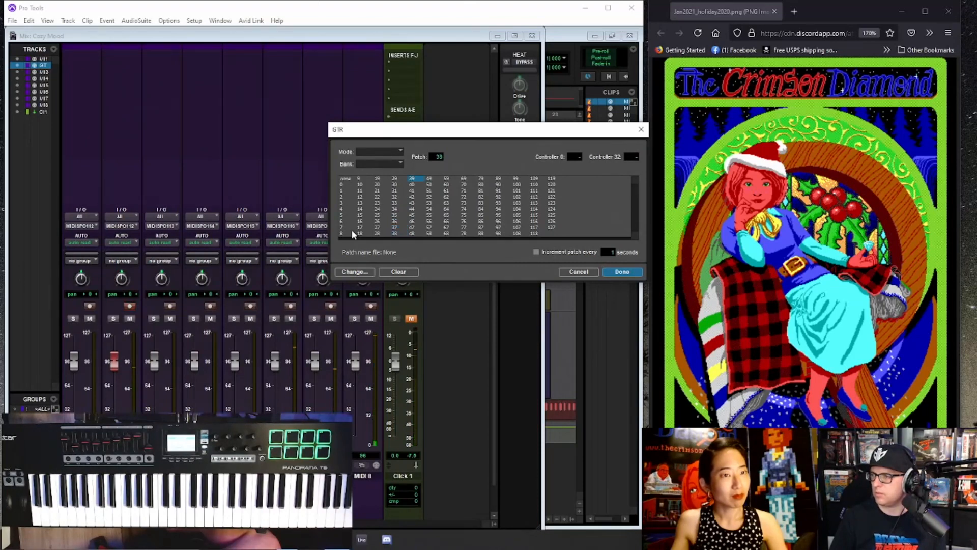
key("Down")
key("Down")
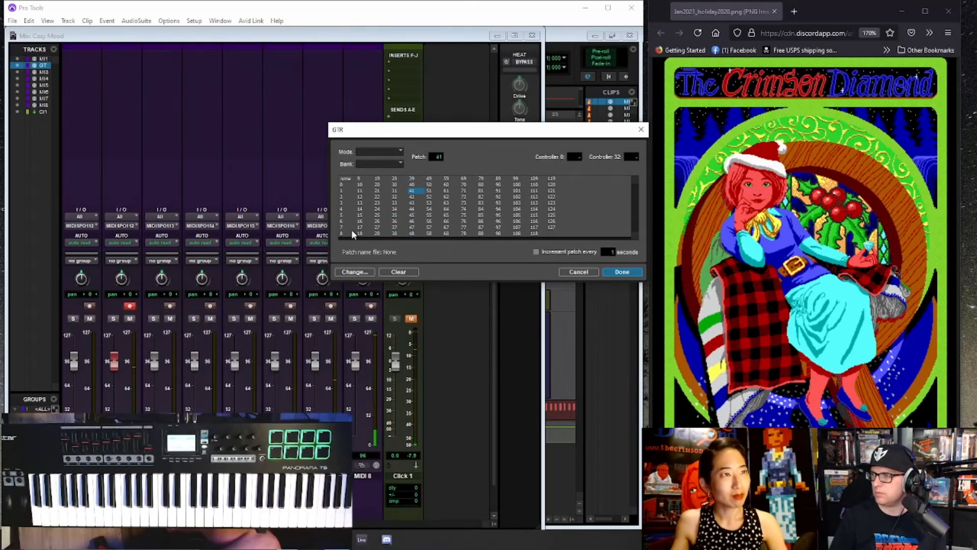
key("Down")
key("Down")
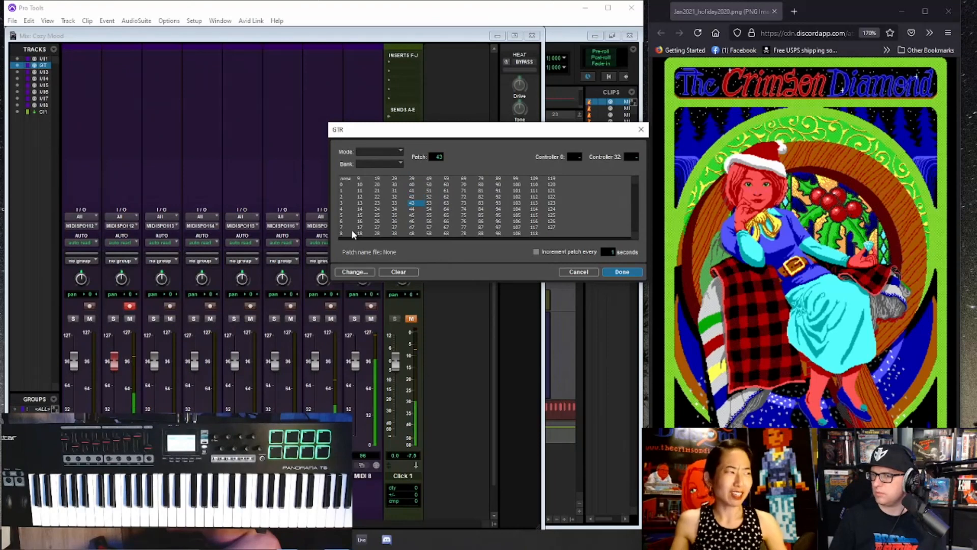
key("Down")
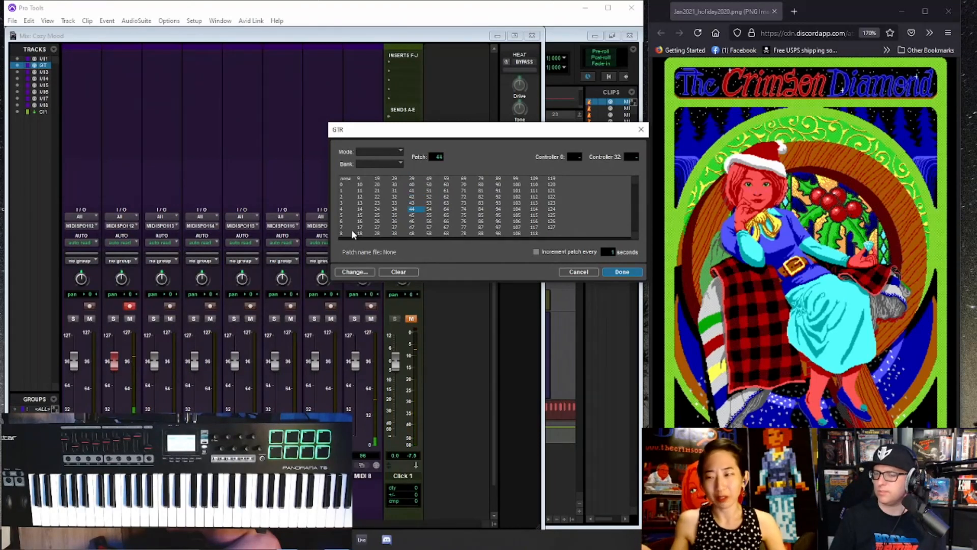
key("Down")
key("Down")
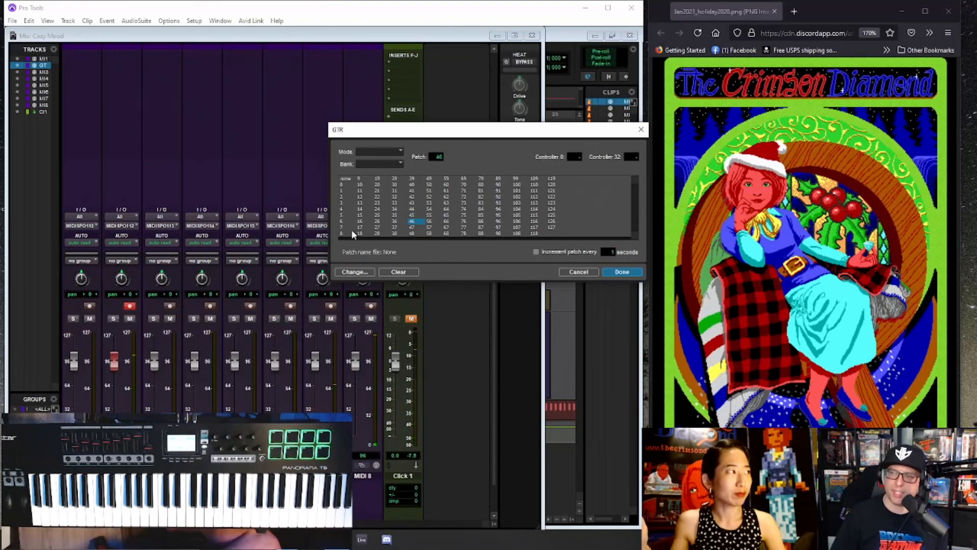
key("Down")
- Audition GTR patches up to 57, go back to patch 51 and accept it for the track
key("Down")
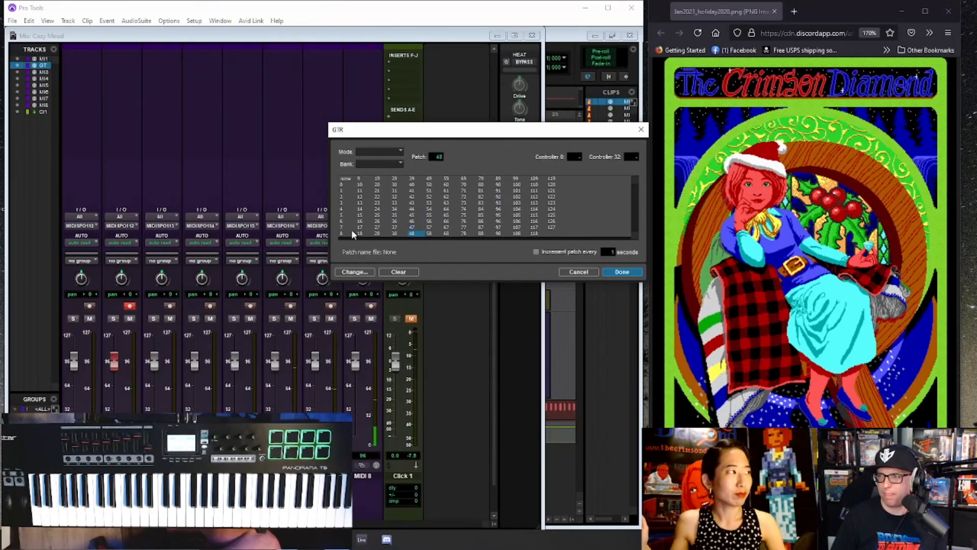
key("Down")
key("Down")
key("Down")
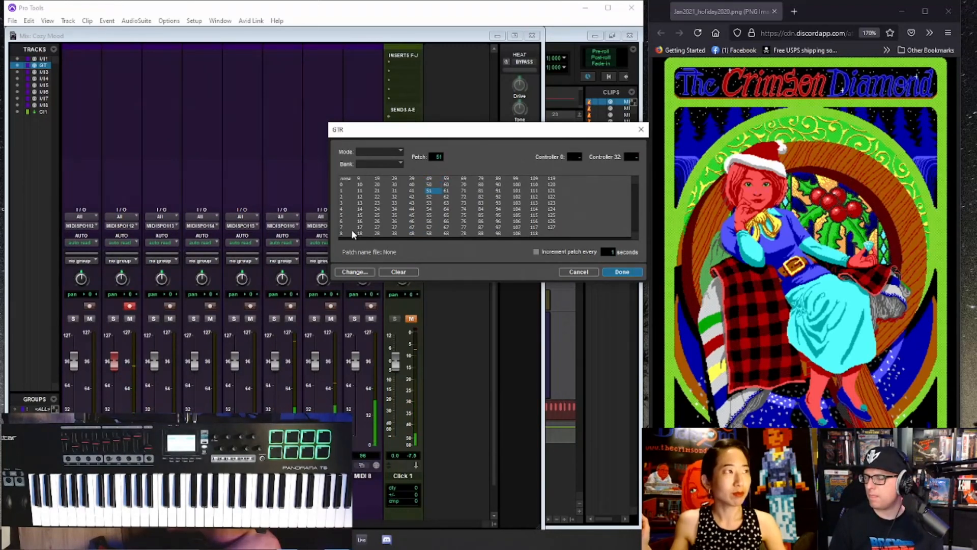
key("Down")
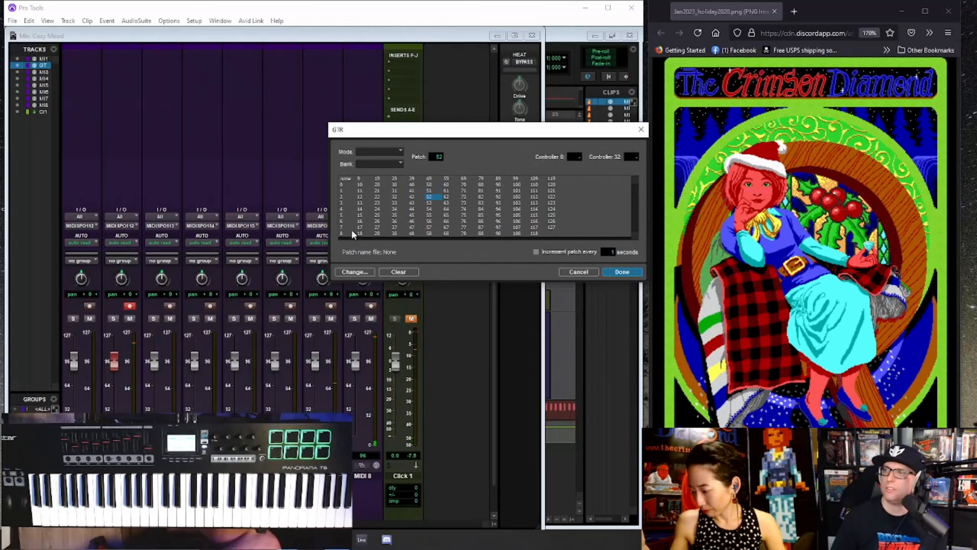
key("Down")
key("Down")
key("Down")
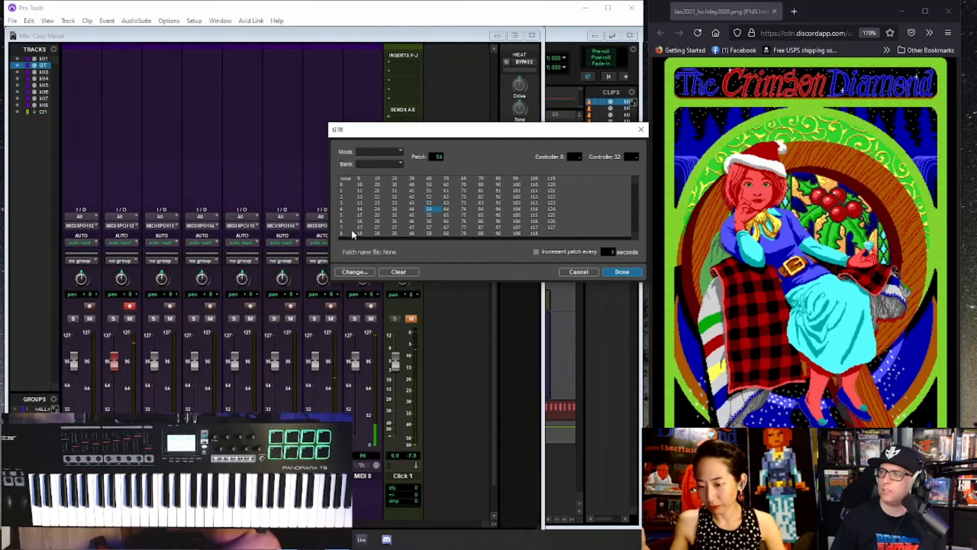
key("Down")
key("Down")
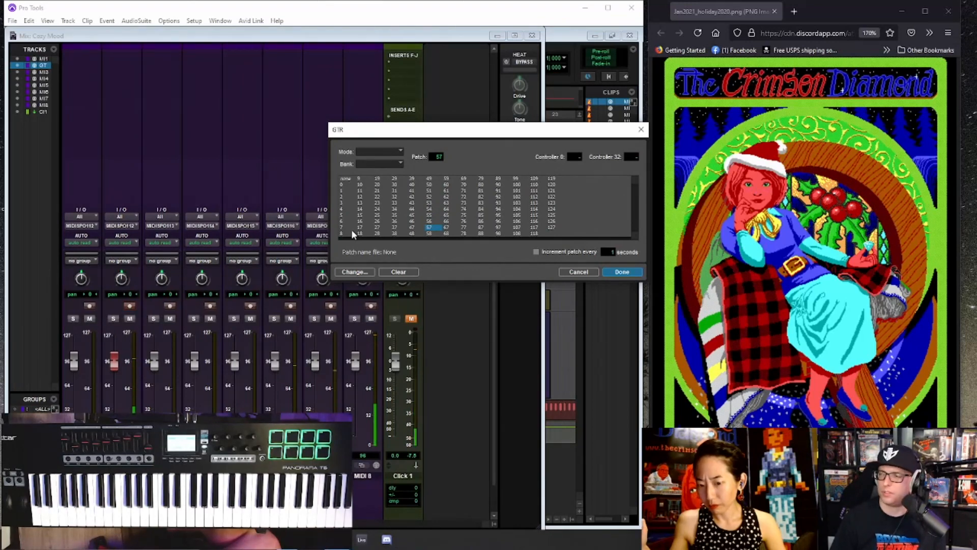
key("Up")
key("Up")
key("Up")
key("Up")
key("Up")
key("Up")
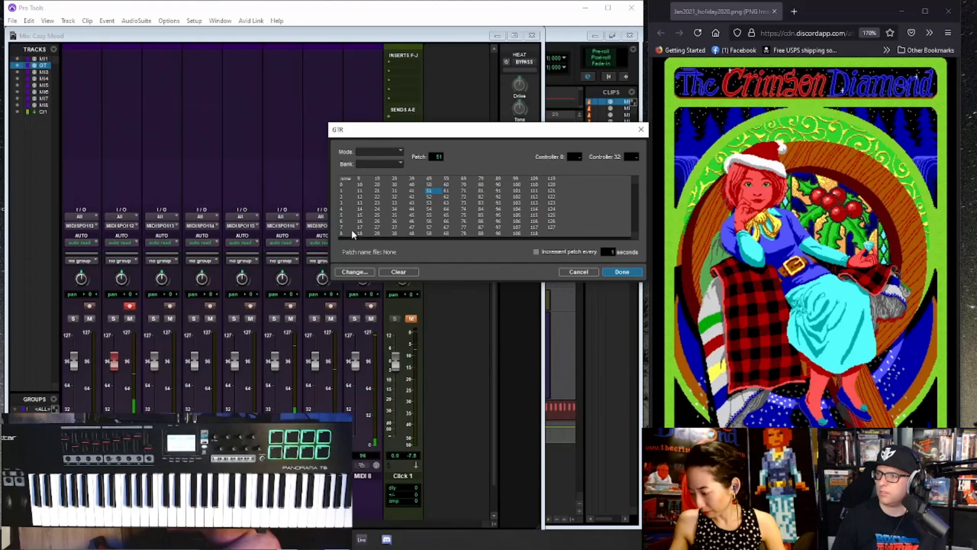
key("Return")
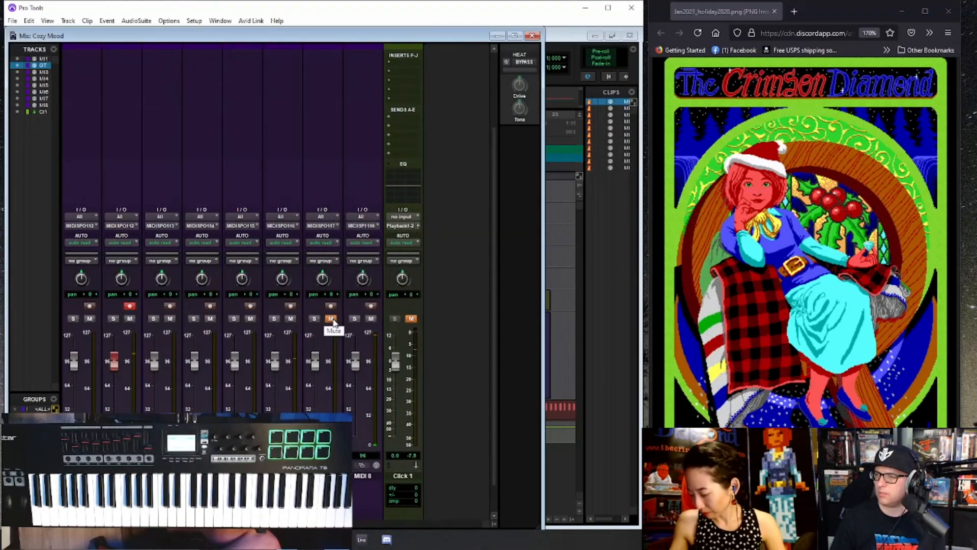
- Return to the Edit window, stop playback and delete the GTR clip's material from bar 14 onward
key("ctrl+equal")
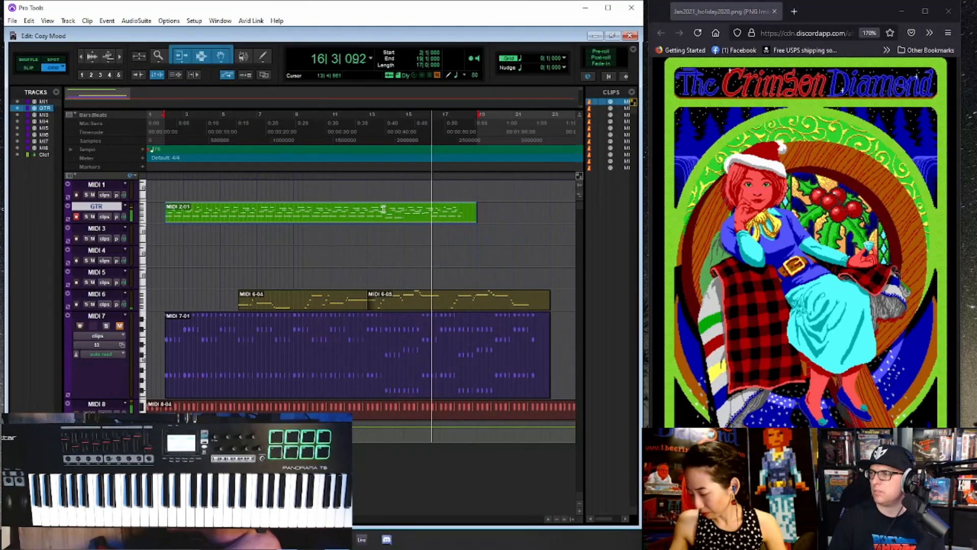
key("space")
left_click_drag(385, 210, 510, 209)
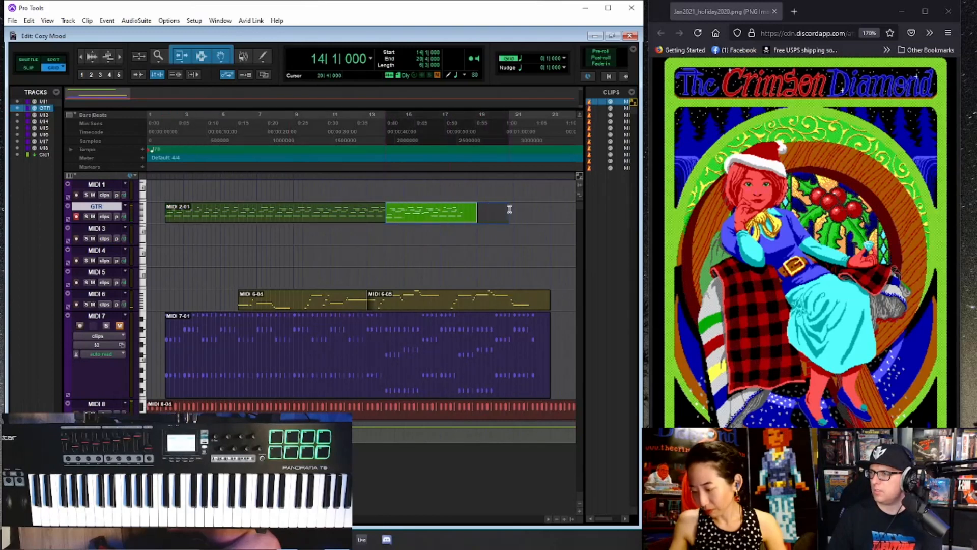
key("Delete")
- Play the song from bar 13 to hear the section around the shortened GTR clip
key("shift+r")
left_click(367, 142)
key("space")
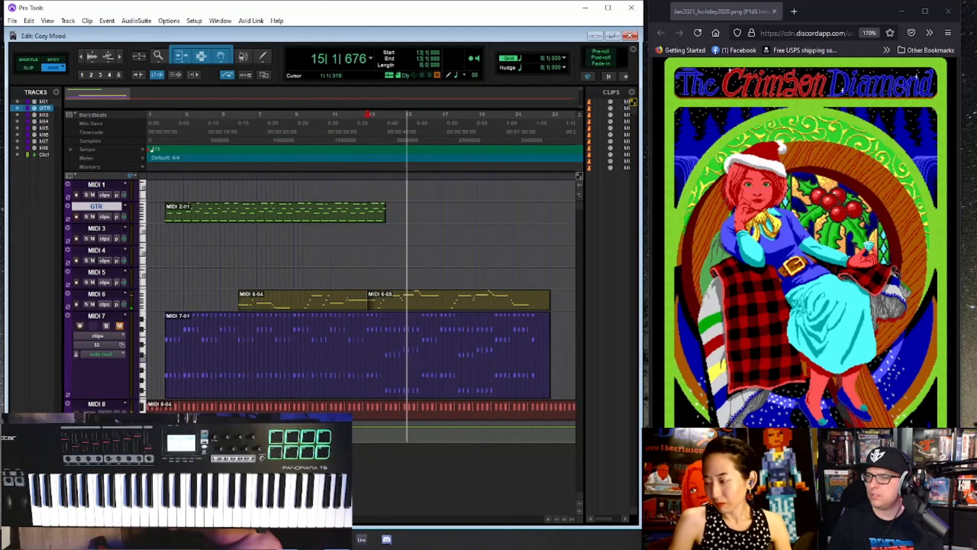
key("space")
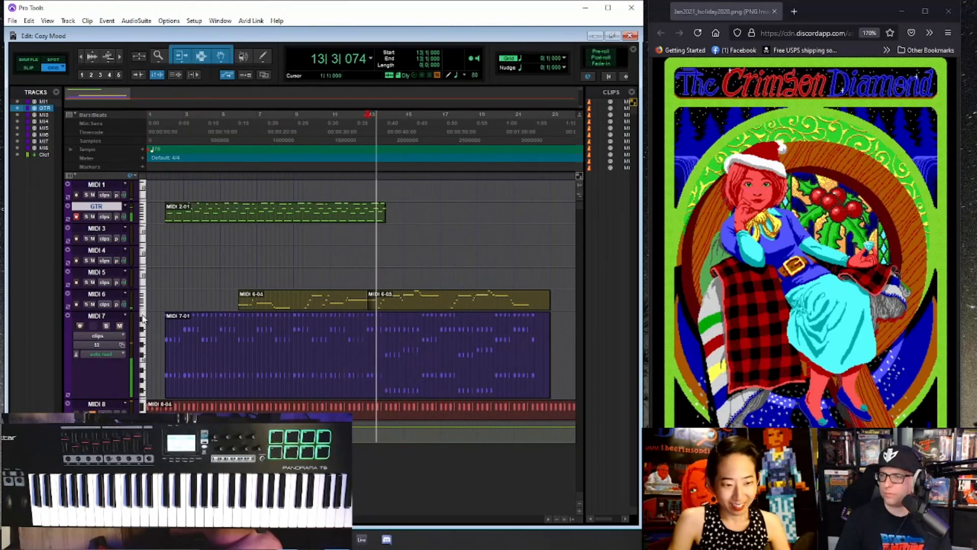
- Rename the MIDI 7 track as 33, and make the MIDI 6 track taller and rename it as 65
double_click(96, 316)
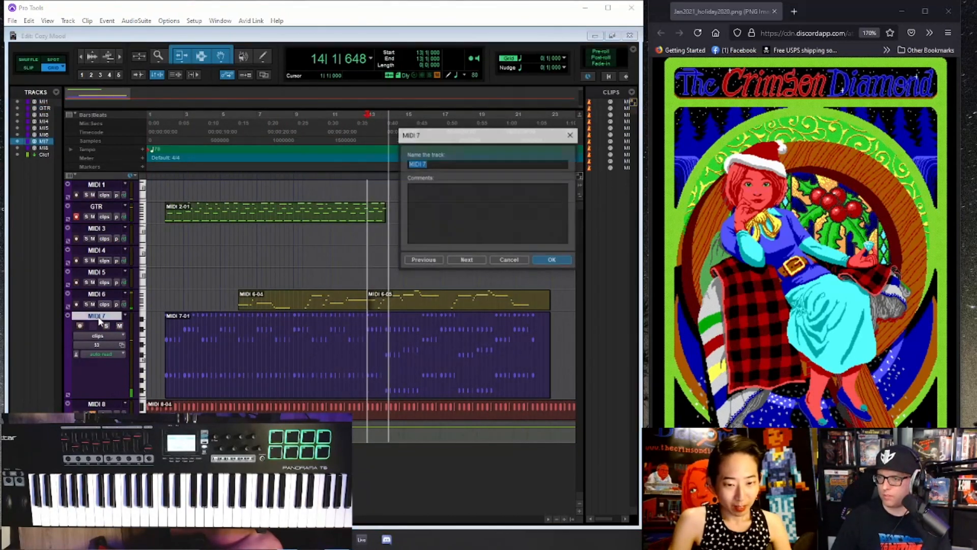
key("Return")
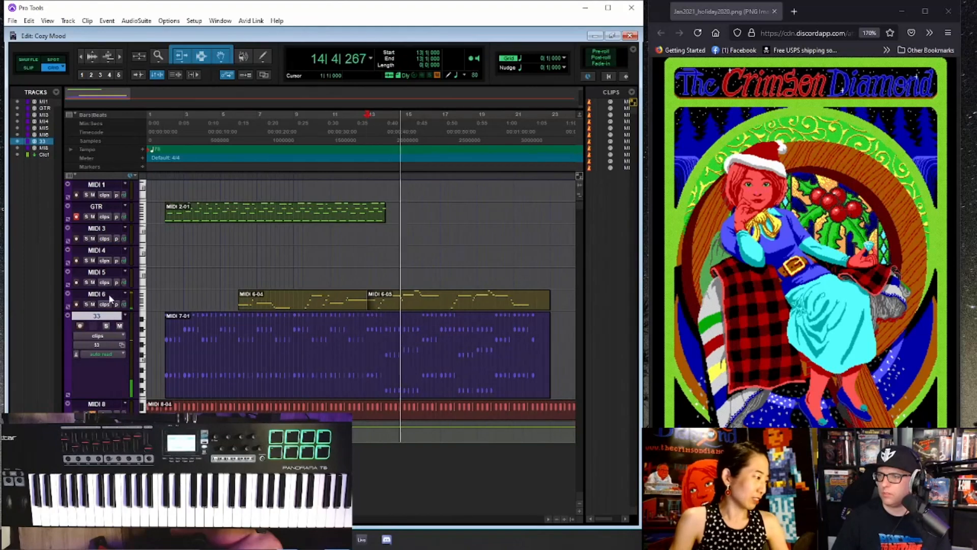
left_click_drag(107, 311, 107, 337)
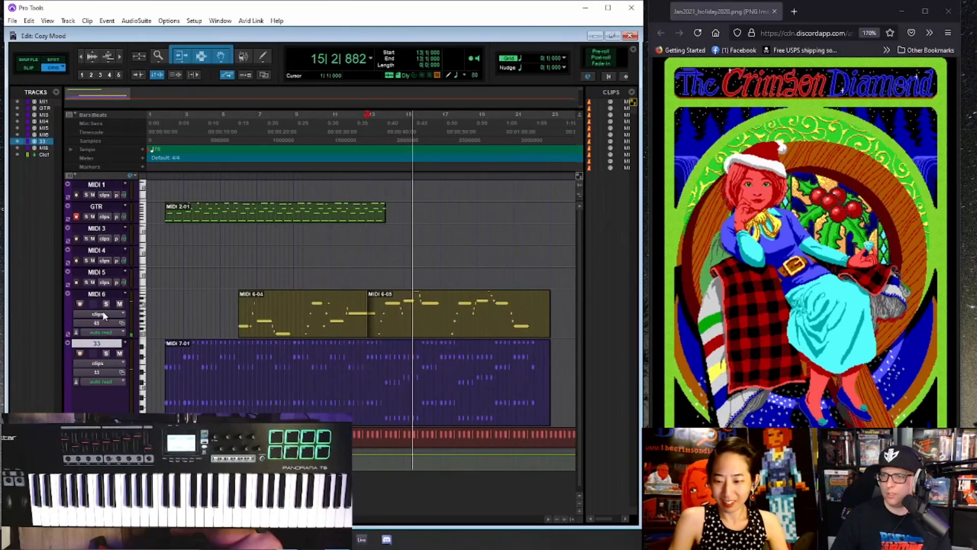
double_click(104, 295)
type("65")
key("Return")
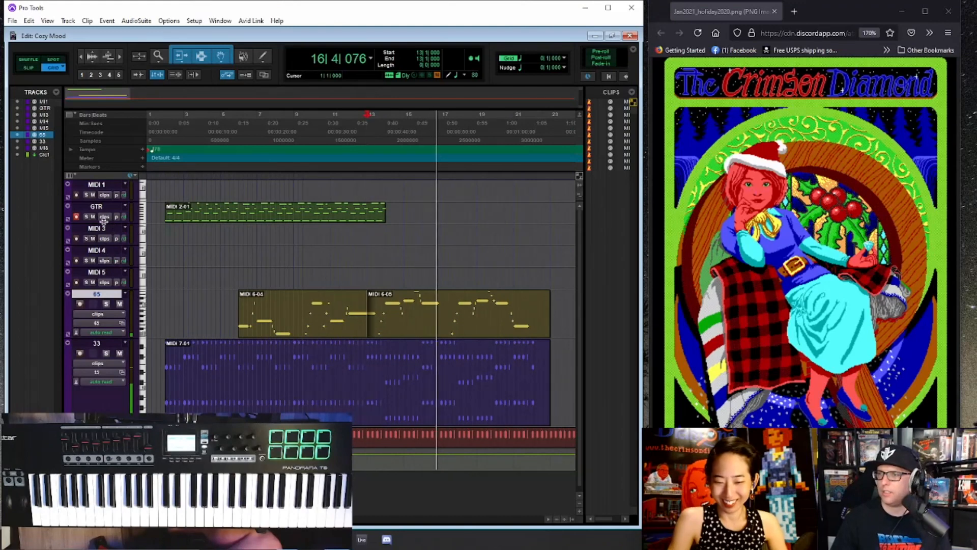
- Make the GTR track taller and rename it as 51
left_click_drag(106, 224, 103, 260)
double_click(96, 206)
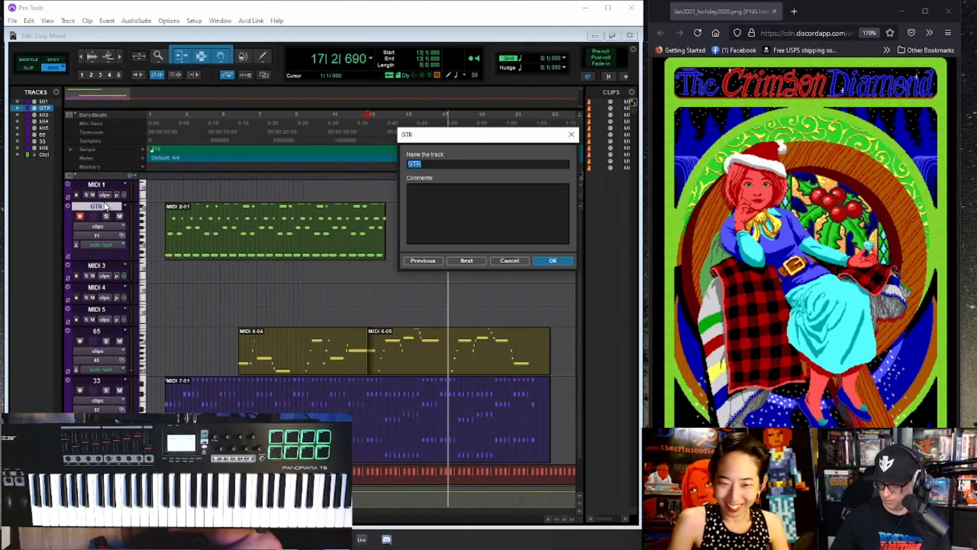
type("51")
key("Return")
- Replay the song from bar 8 beat 4, look at the Mix window and return to the Edit window
key("space")
left_click(287, 148)
key("space")
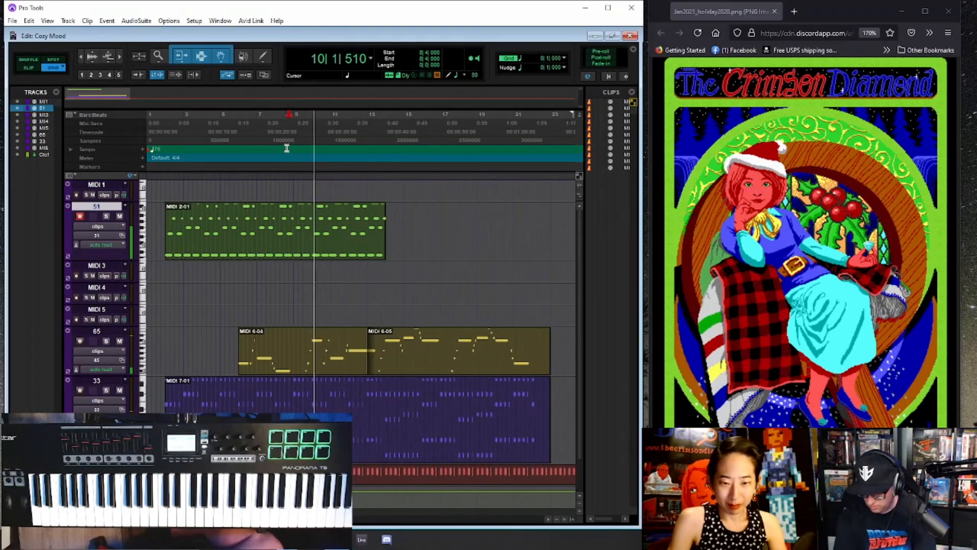
key("ctrl+equal")
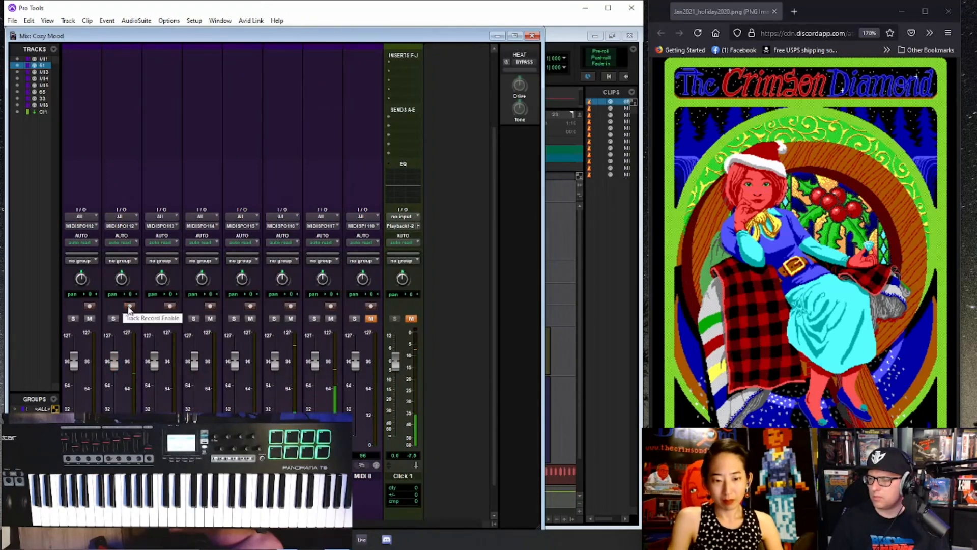
key("ctrl+equal")
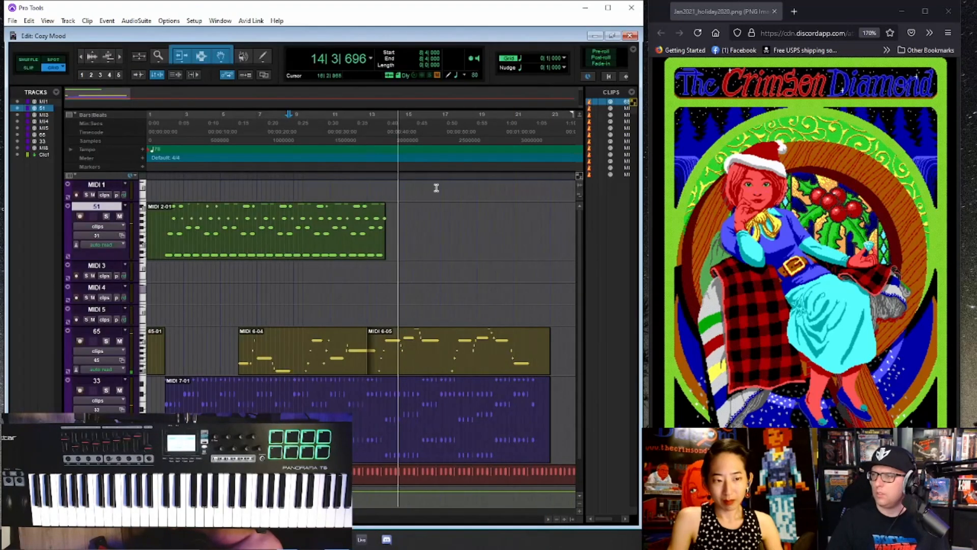
- Record-enable the 51 track and record the part's continuation from bar 12 beat 2 to about bar 16
left_click(373, 120)
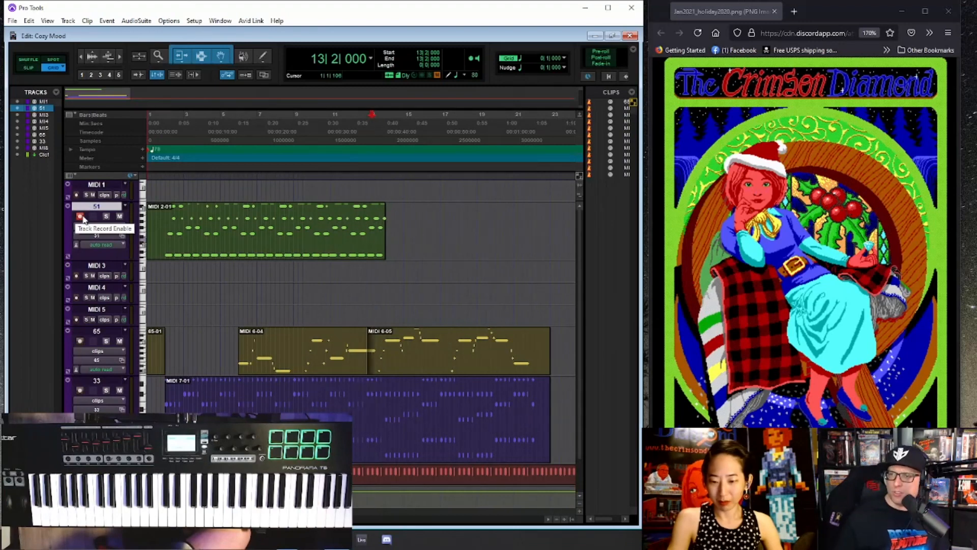
left_click(91, 216)
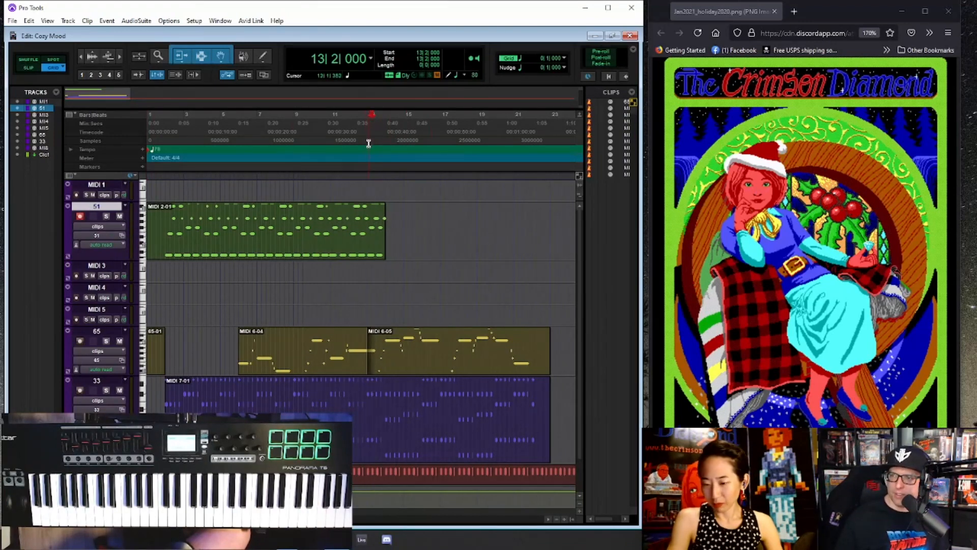
left_click(368, 143)
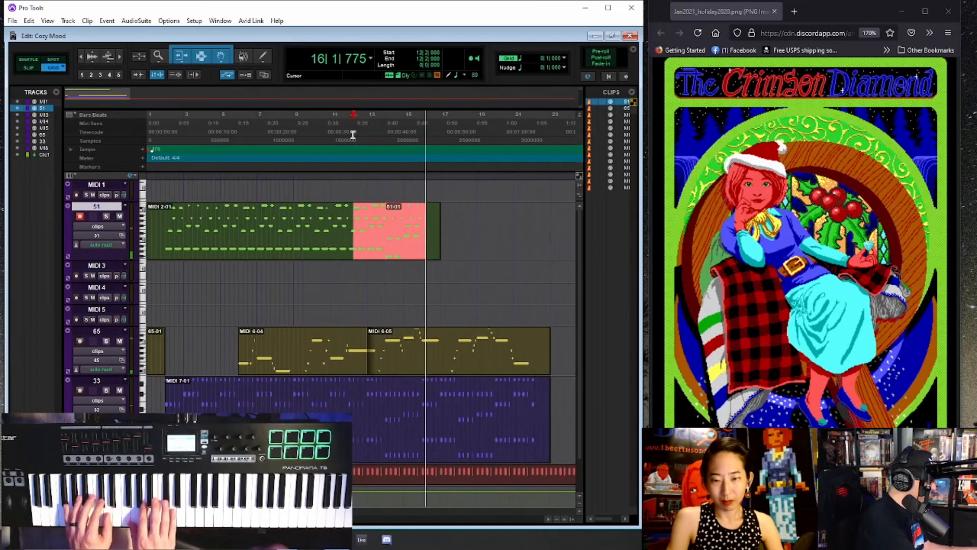
key("space")
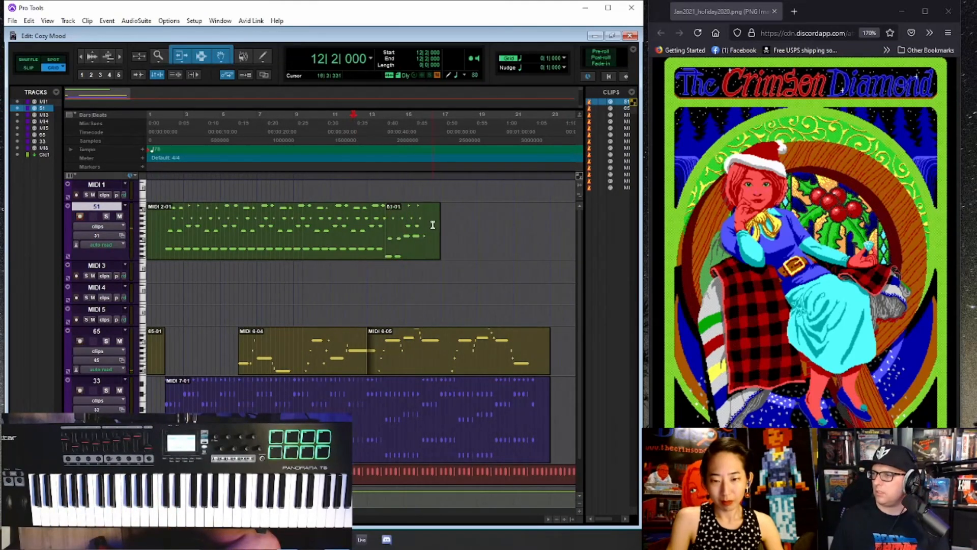
- Trim the end of the last recorded clip on the 51 track and record the part's continuation from bar 15 beat 2 through bar 21
left_click_drag(440, 224, 431, 224)
left_click(408, 140)
key("space")
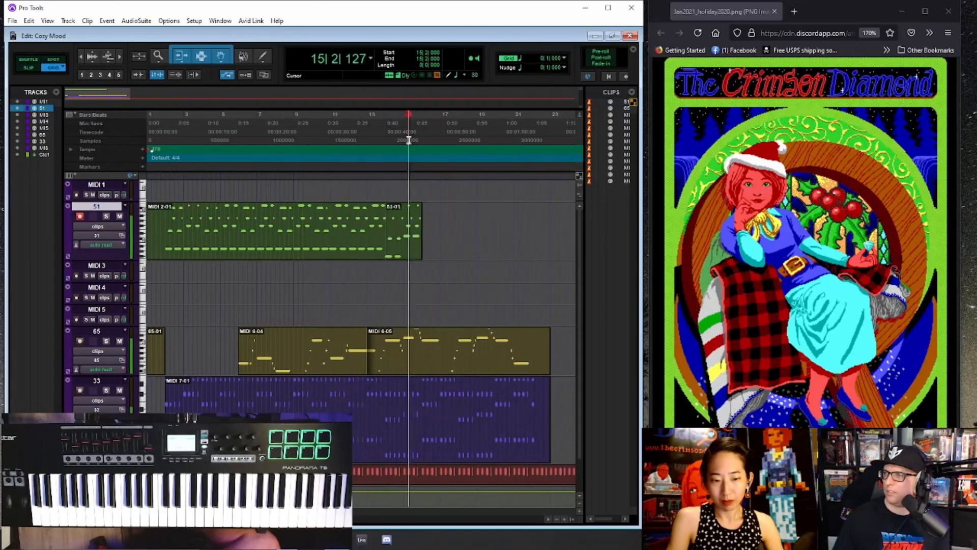
key("ctrl+space")
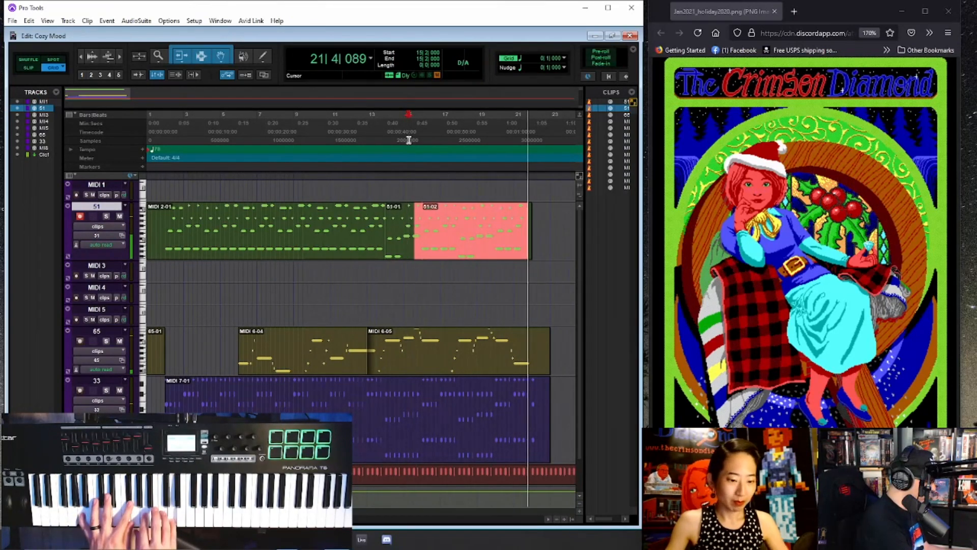
key("space")
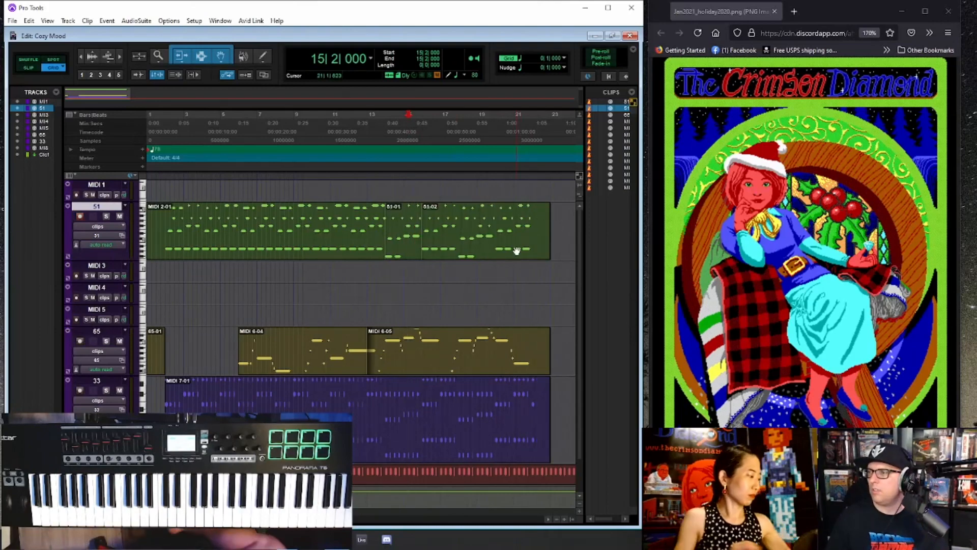
- Select all clips on the 51 track, and replay the part from bar 13 beat 3 with the track soloed
left_click(517, 251)
left_click(288, 259, "shift")
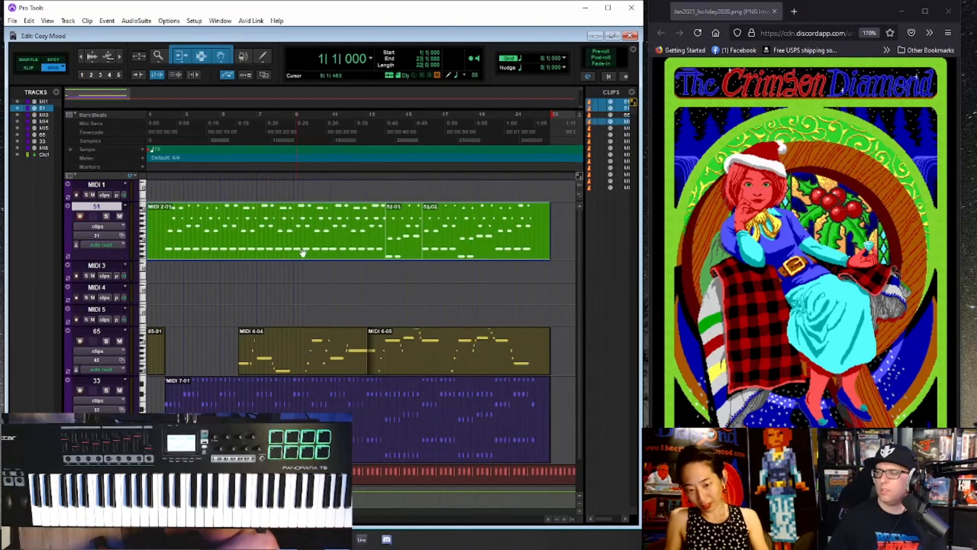
left_click(377, 136)
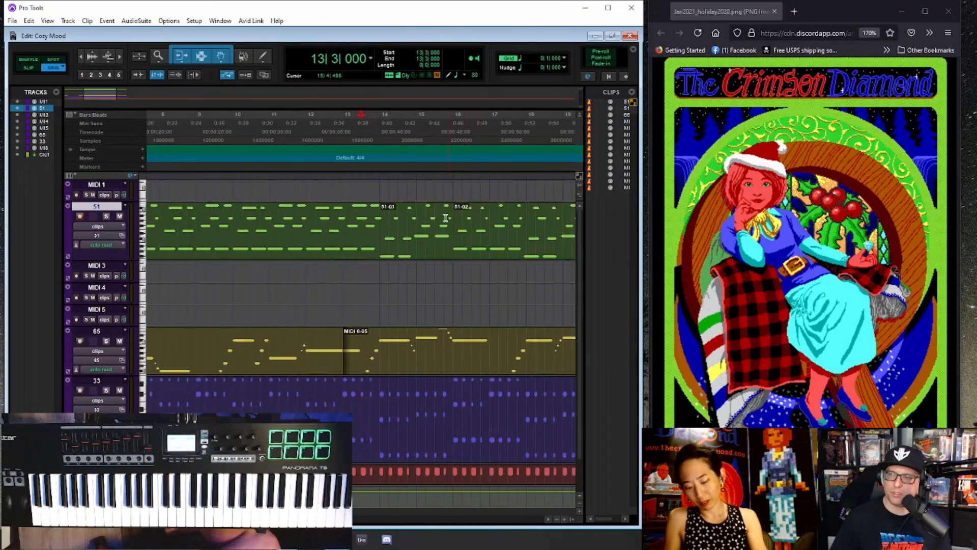
key("r")
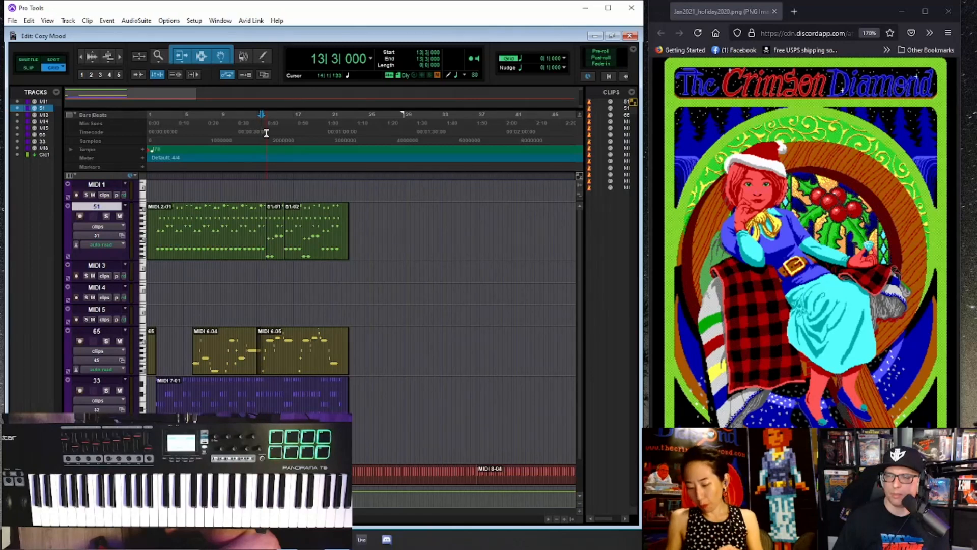
key("space")
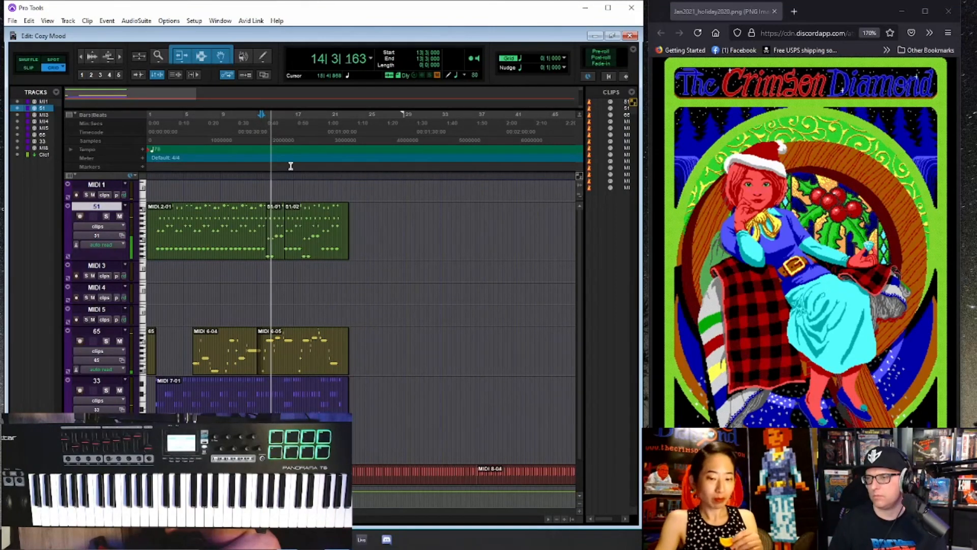
left_click(106, 216)
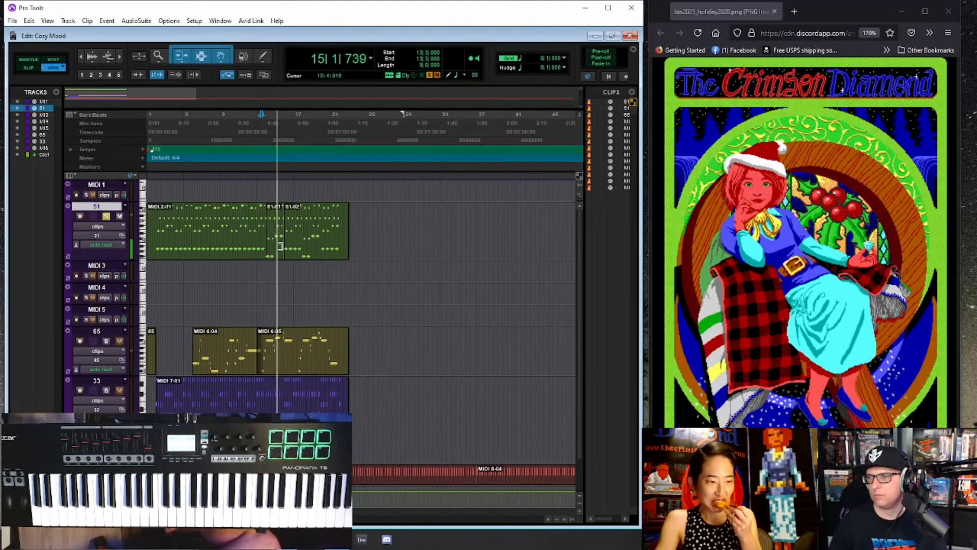
key("space")
- Open the 51 track's notes in the MIDI Editor and move the early bass note onto the start of bar 15 during playback
left_click(278, 258)
double_click(278, 257)
left_click(245, 102)
key("space")
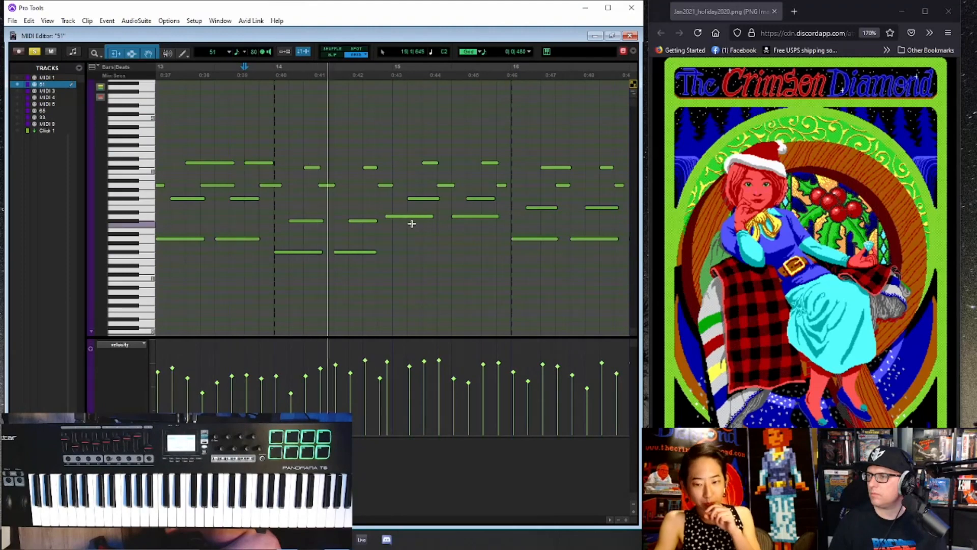
left_click_drag(398, 218, 404, 218)
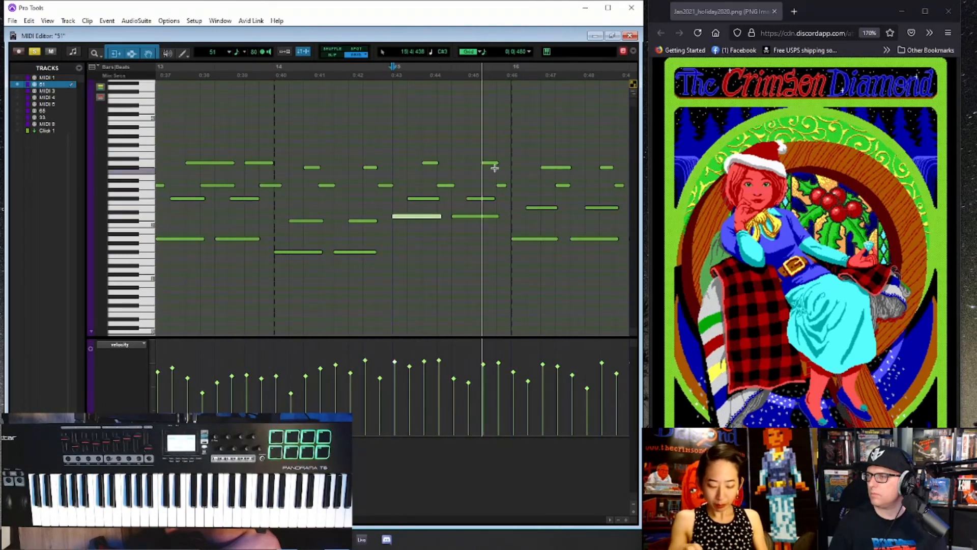
- Move the early notes throughout bar 18 and the first bass note of bar 19 slightly later onto the grid
key("r")
left_click(542, 132)
key("t")
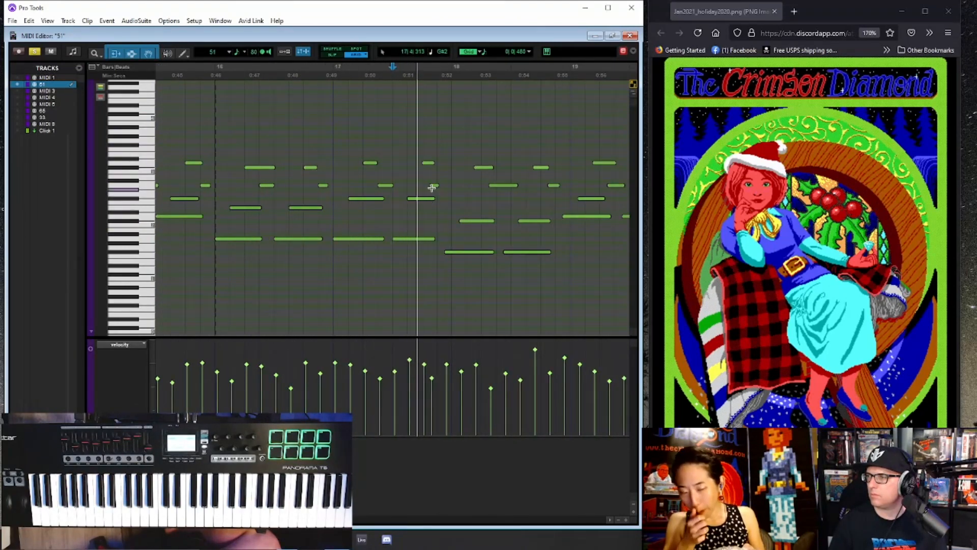
left_click_drag(464, 252, 481, 221)
left_click_drag(499, 186, 494, 168)
left_click_drag(521, 253, 540, 223)
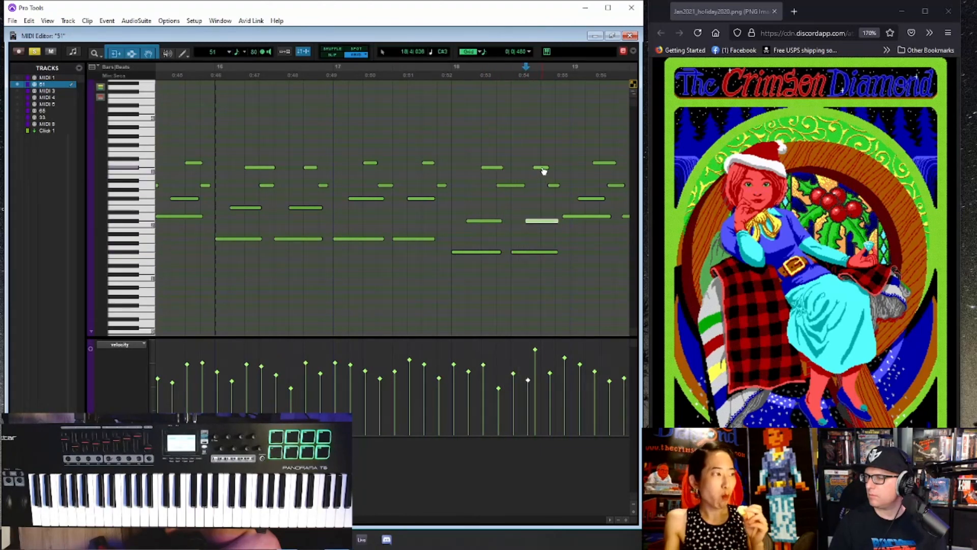
left_click_drag(544, 168, 588, 217)
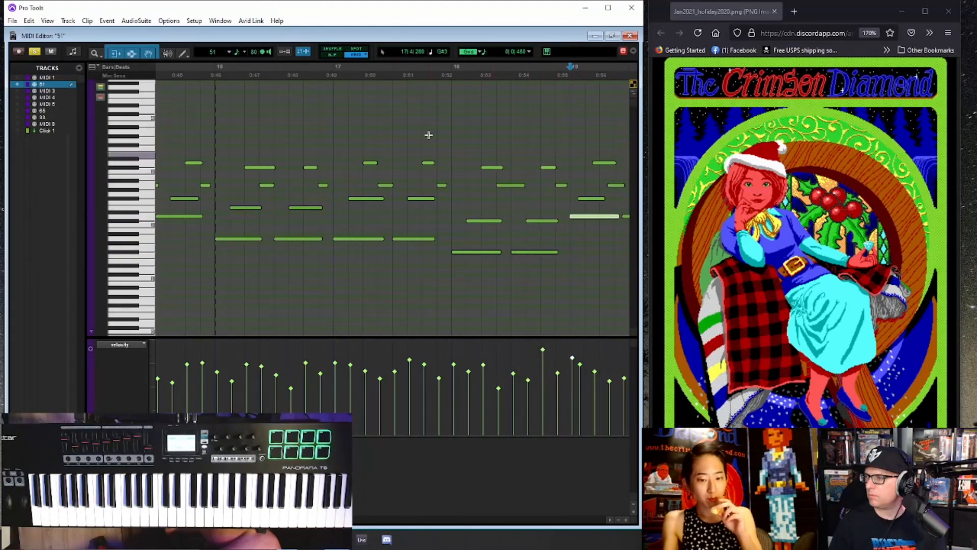
- Replay from late in bar 17 and move the early upper notes and second bass note of bar 19 later onto the grid
left_click(426, 133)
key("space")
key("r")
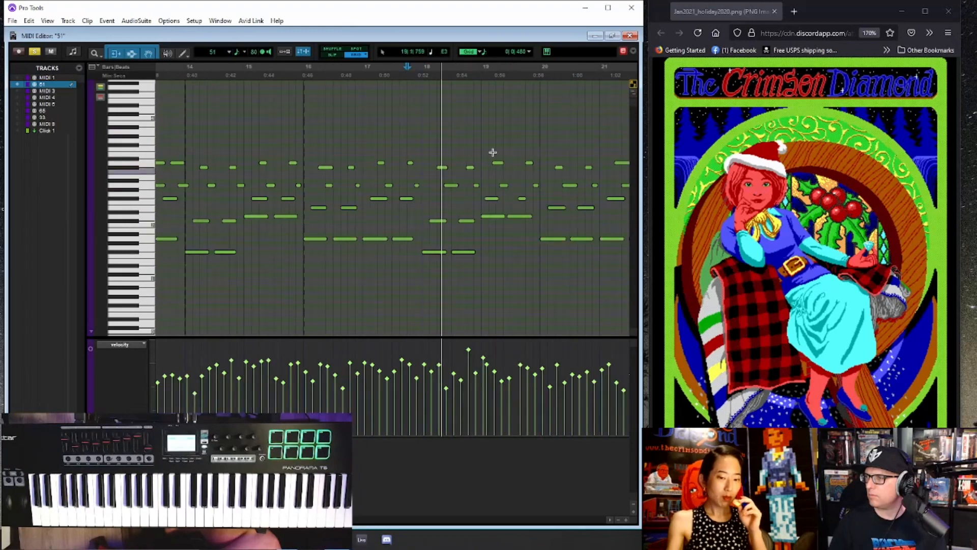
key("t")
left_click(393, 198)
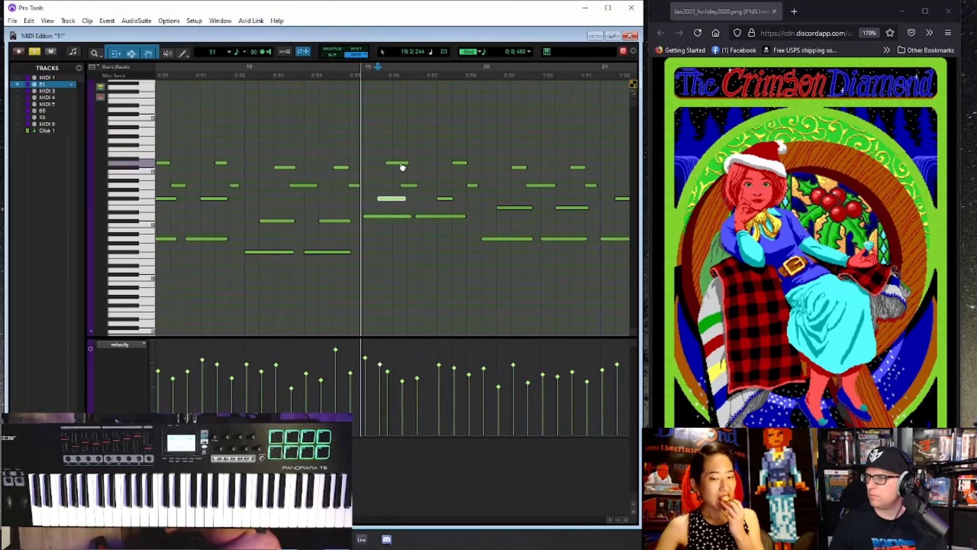
left_click_drag(402, 164, 441, 217)
left_click(351, 157)
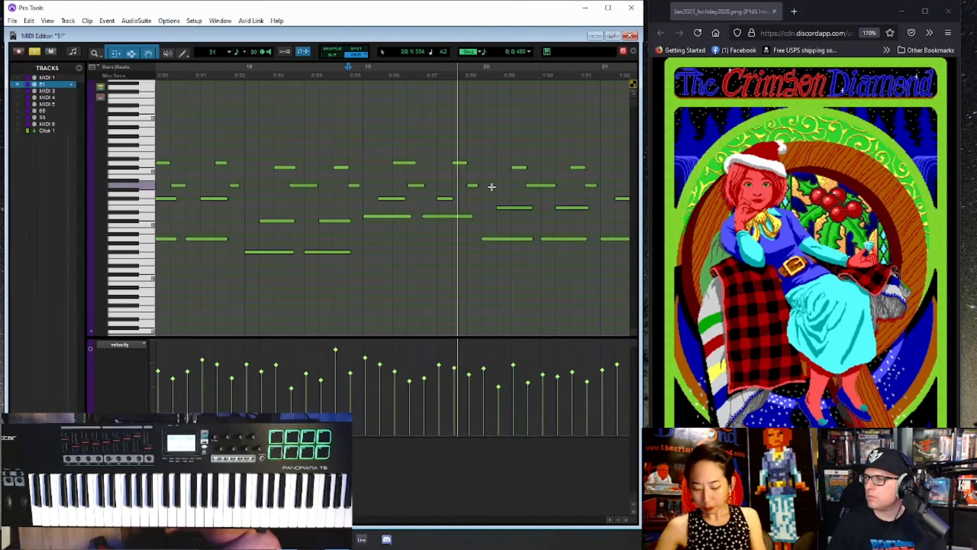
- Play through the notes up to bar 21 and lengthen the part's final A2 note to the end of that bar
key("r")
left_click(483, 147)
key("t")
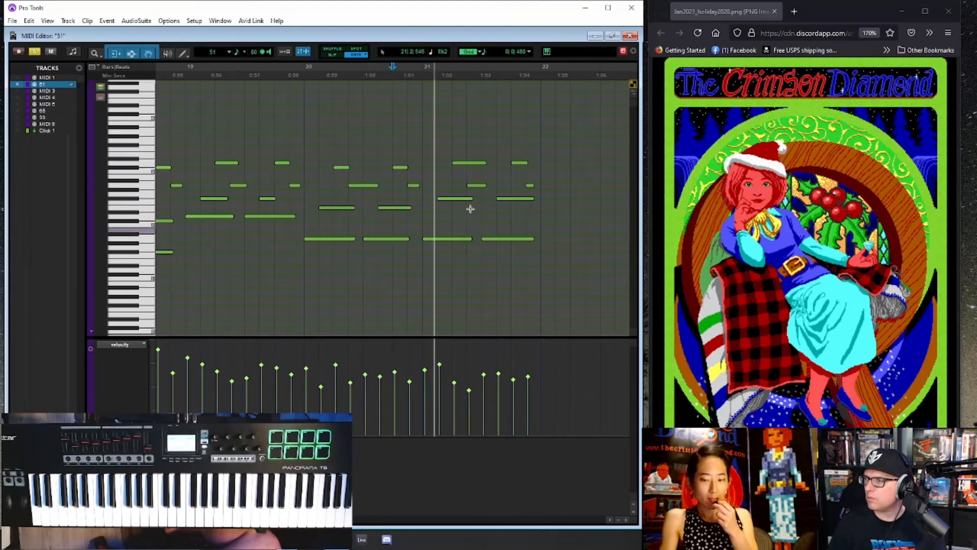
key("space")
left_click(533, 187)
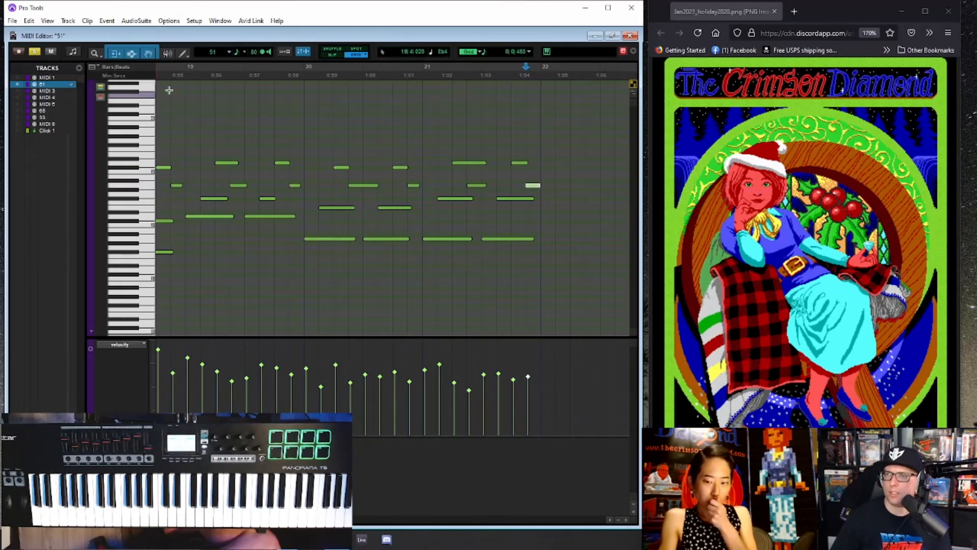
- Return to the Edit window, consolidate all clips on the 51 track into one unsoloed clip, and place the cursor at bar 2
key("ctrl+=")
key("r")
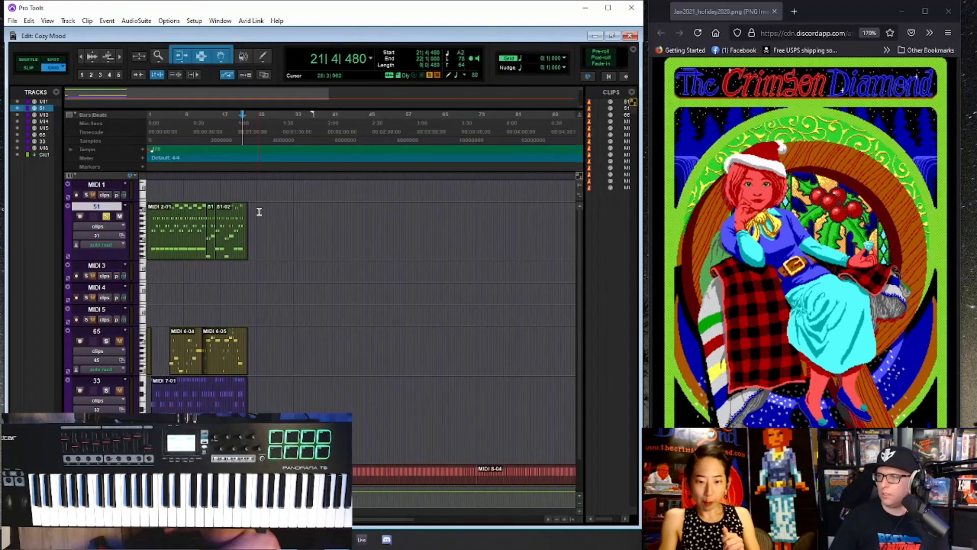
left_click(175, 255)
left_click(234, 251, "shift")
key("alt+shift+3")
key("t")
key("t")
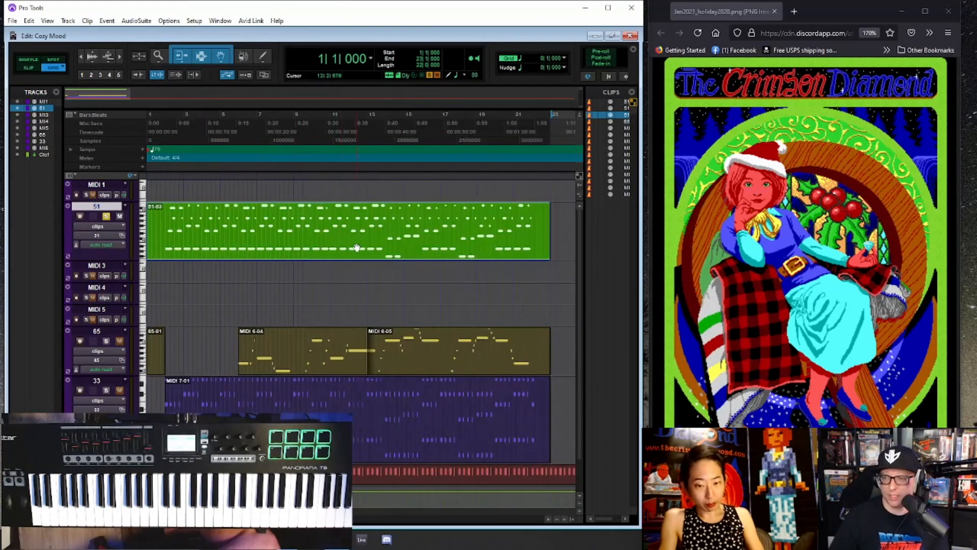
left_click(165, 216)
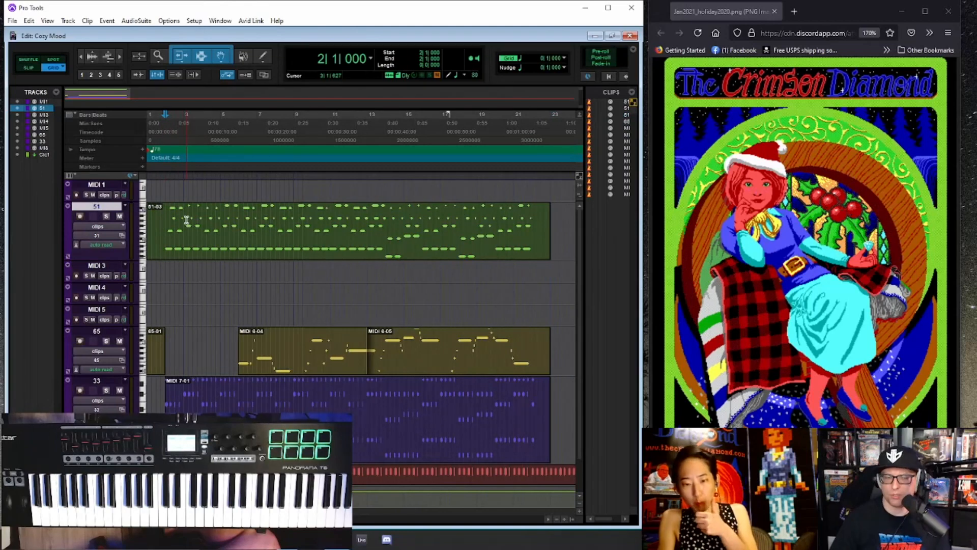
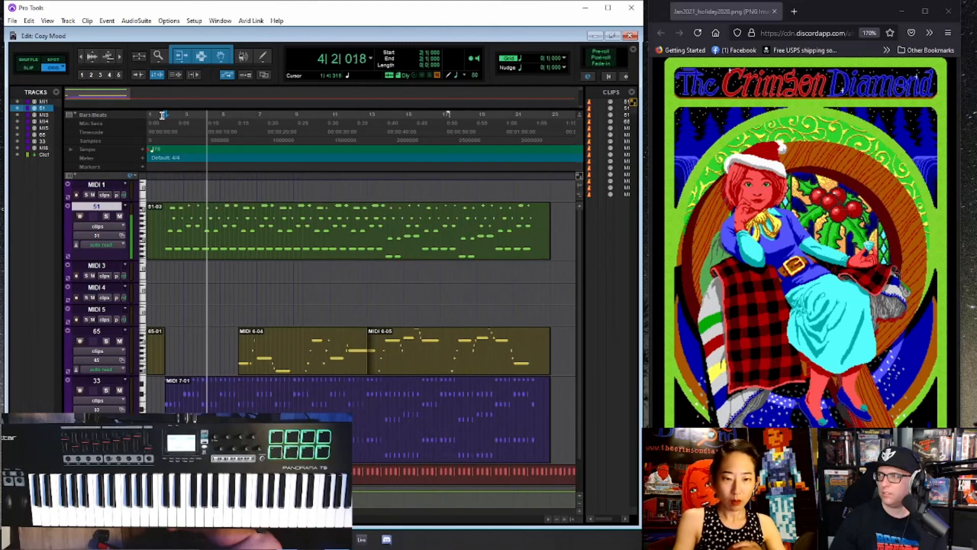
- Duplicate the MIDI 8 track with its playlists, automation, inserts, sends and group assignments, and stop playback
scroll(155, 254, "down", 2)
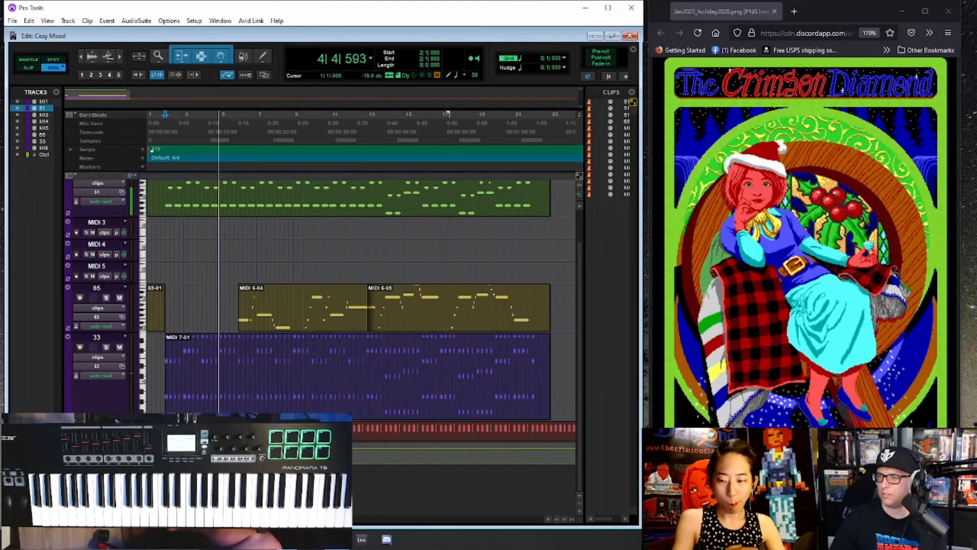
right_click(105, 215)
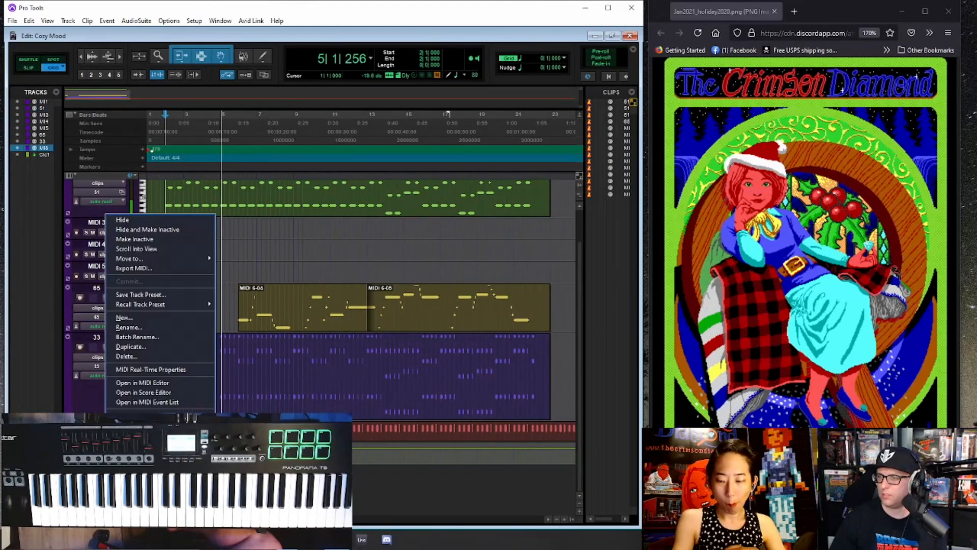
left_click(131, 346)
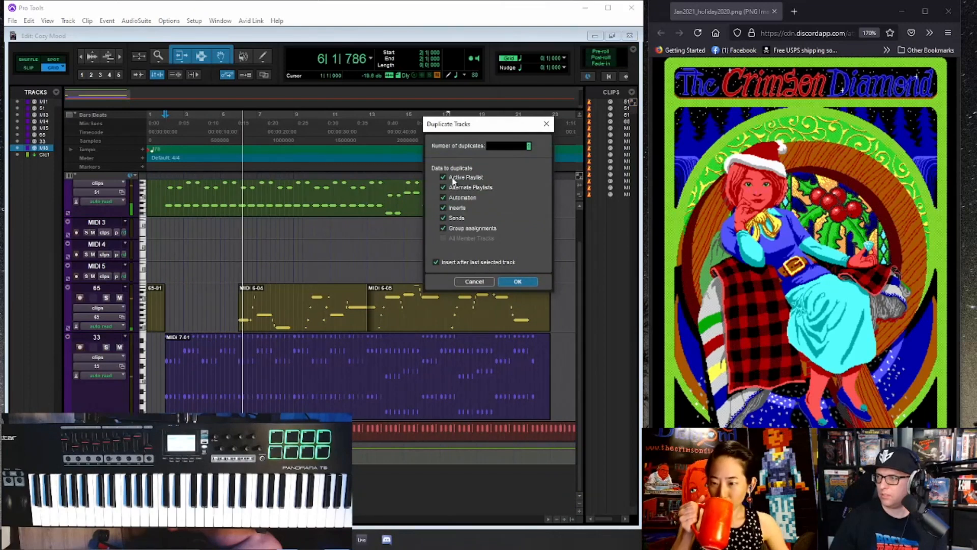
left_click(514, 281)
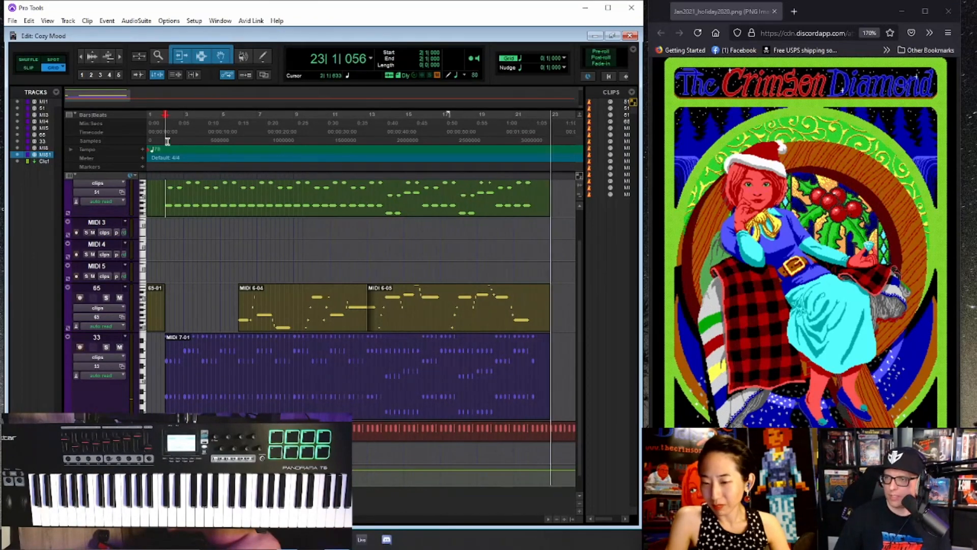
key("space")
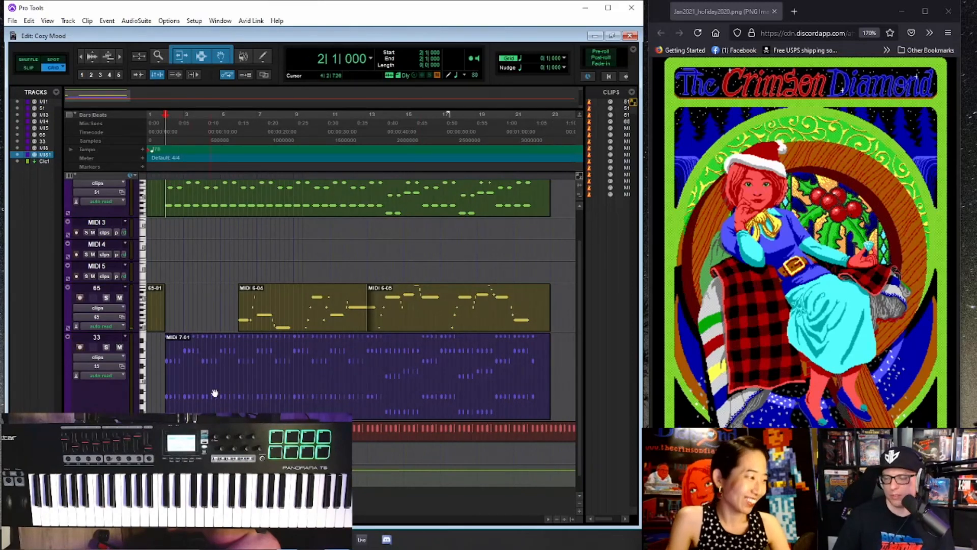
- Move the first MIDI 8 clip onto the duplicated track, transpose all its notes upward in the MIDI Editor, and start playback
left_click_drag(194, 435, 197, 456)
double_click(199, 456)
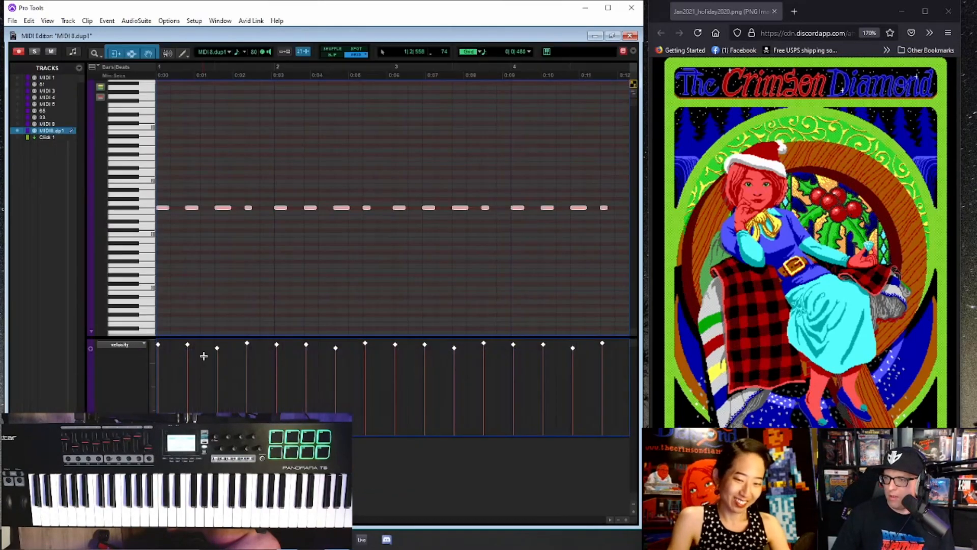
left_click_drag(167, 210, 156, 168)
key("space")
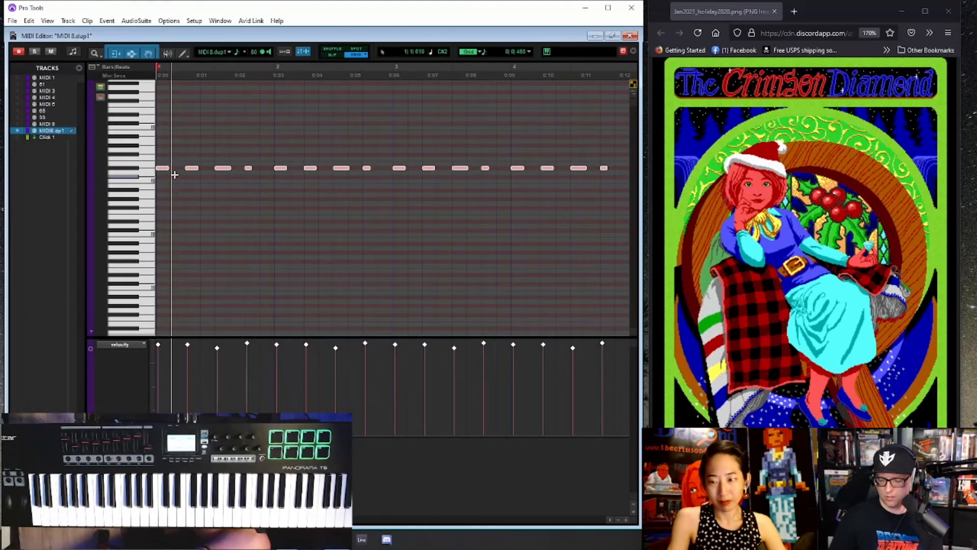
- Return to the Edit window and listen to the transposed part with the other tracks, replaying from beat 4 of bar 1
key("ctrl+=")
key("ctrl+]")
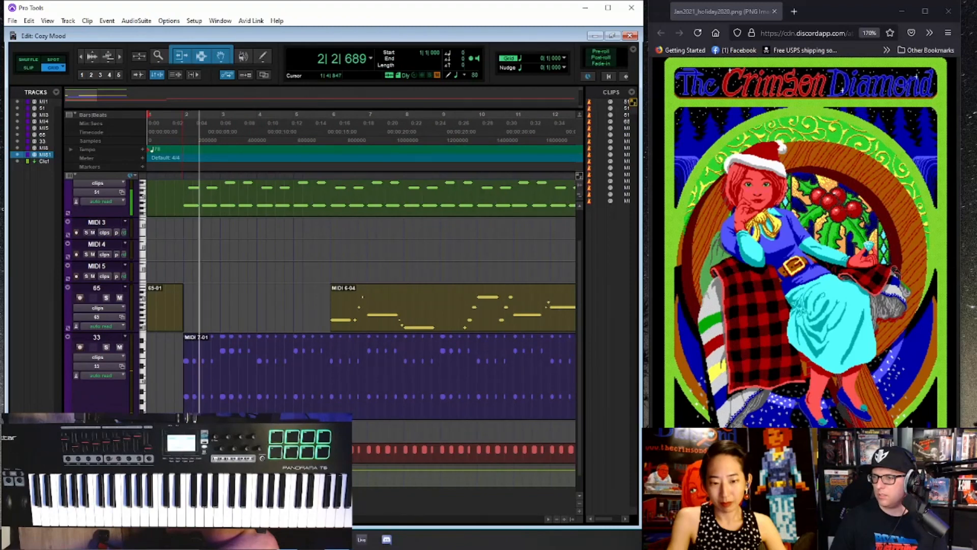
key("space")
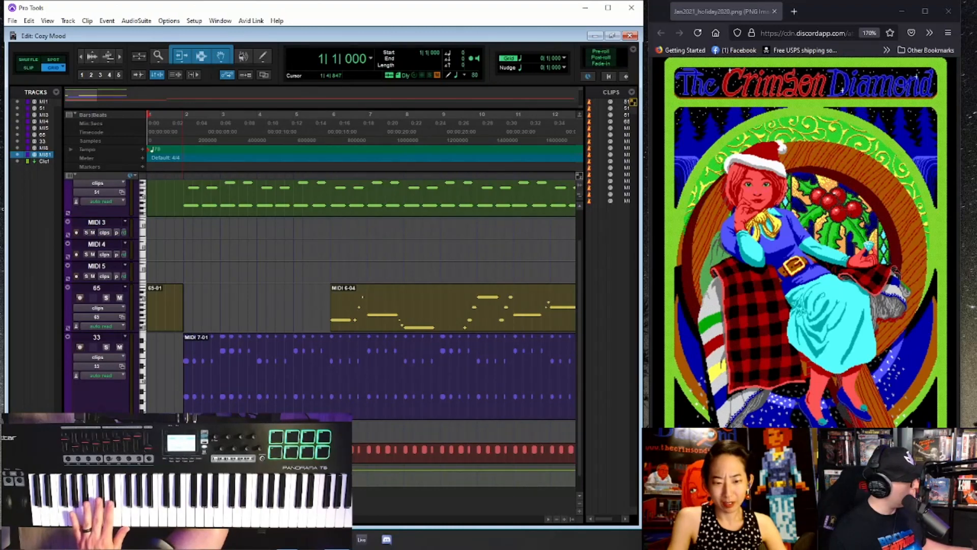
left_click(174, 115)
key("space")
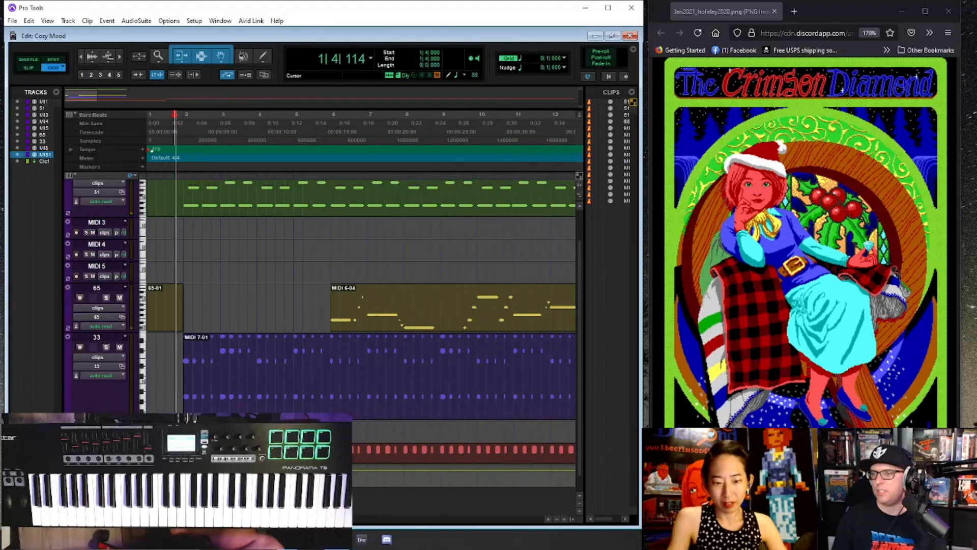
- Reopen the duplicated track's clip in the MIDI Editor, lower the velocity of all its notes, and return to the Edit window
double_click(316, 449)
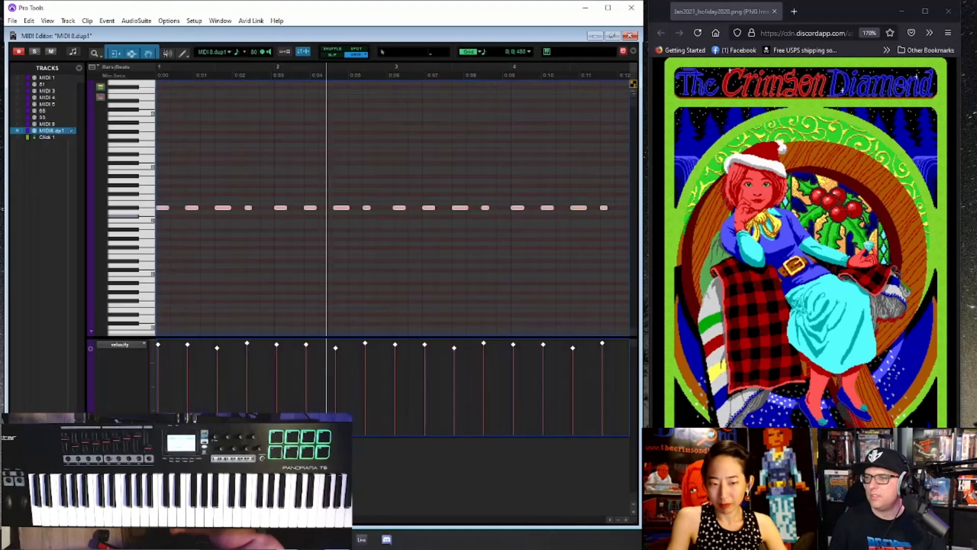
key("r")
key("r")
key("r")
key("r")
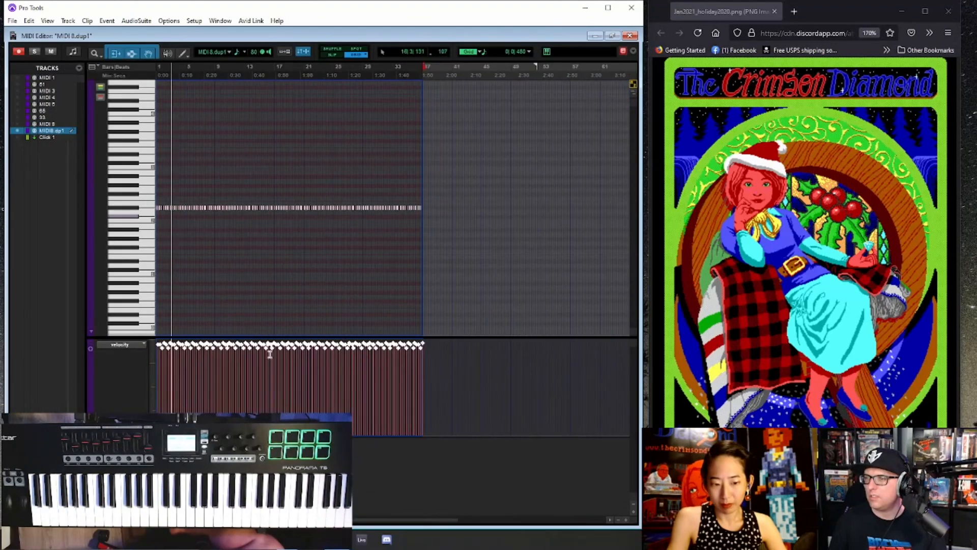
left_click_drag(271, 347, 269, 387)
key("ctrl+=")
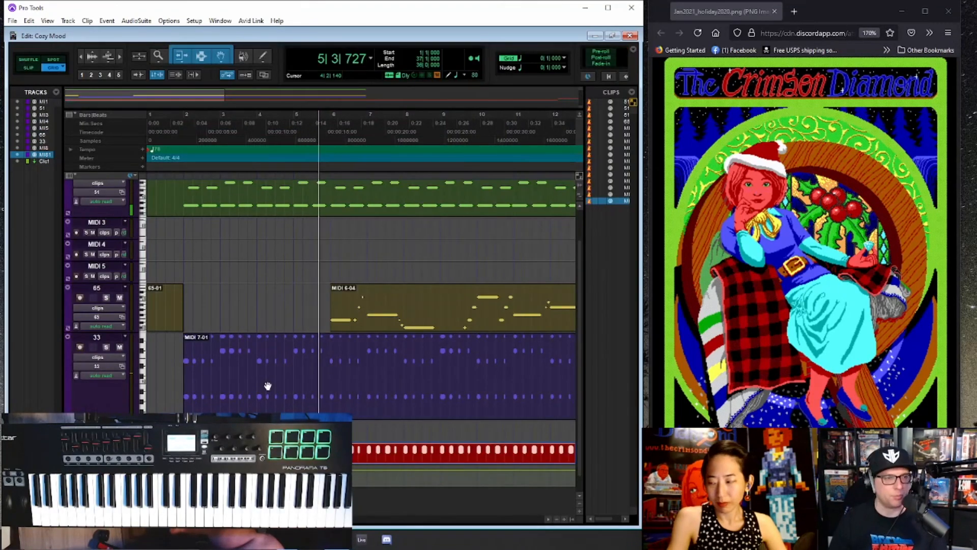
key("ctrl+[")
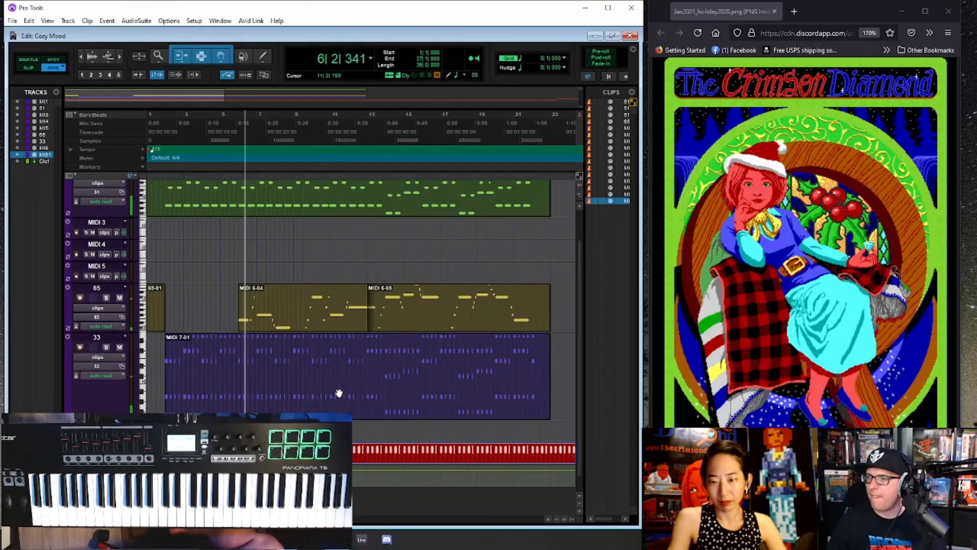
left_click_drag(164, 448, 147, 448)
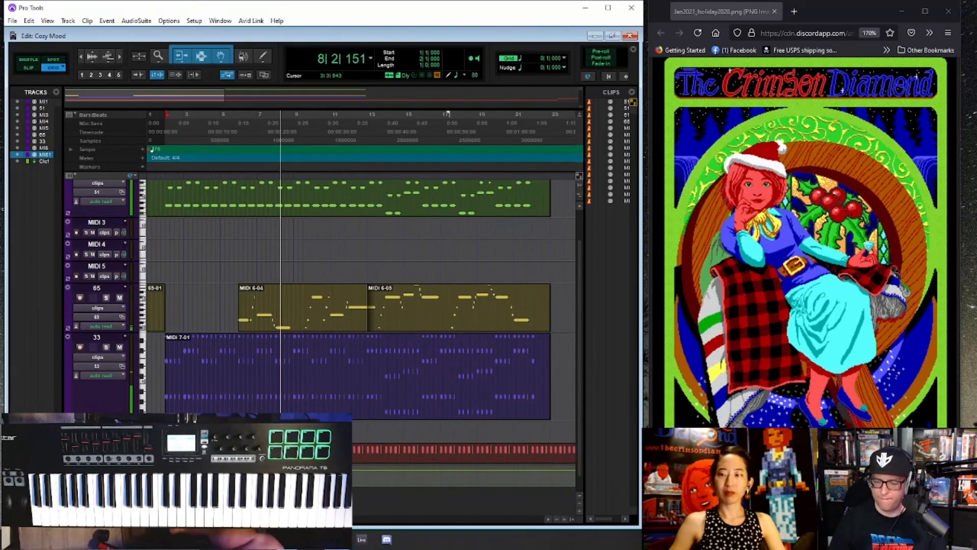
key("ctrl+z")
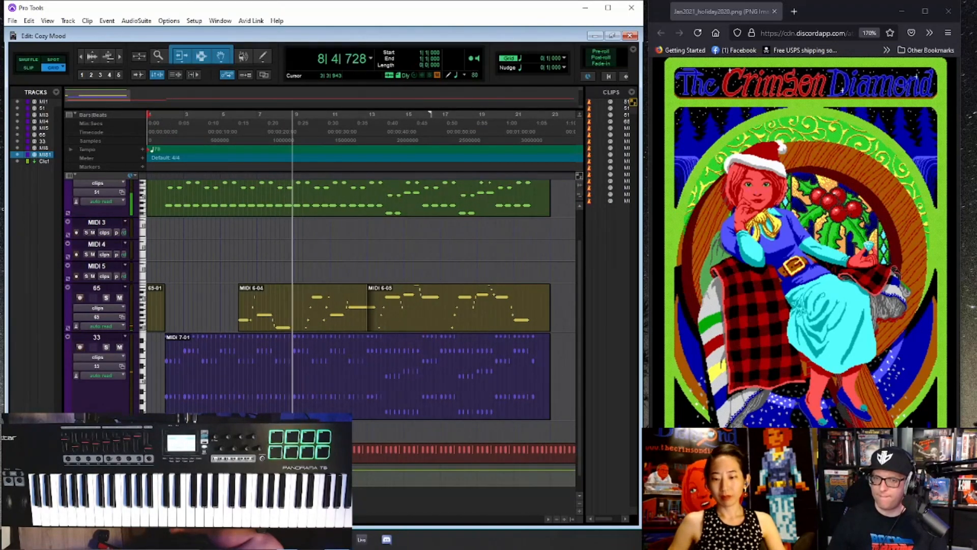
- Delete the four leftover MIDI 8 clips from bar 37 onward
key("ctrl+bracketleft")
key("ctrl+bracketright")
key("ctrl+bracketleft")
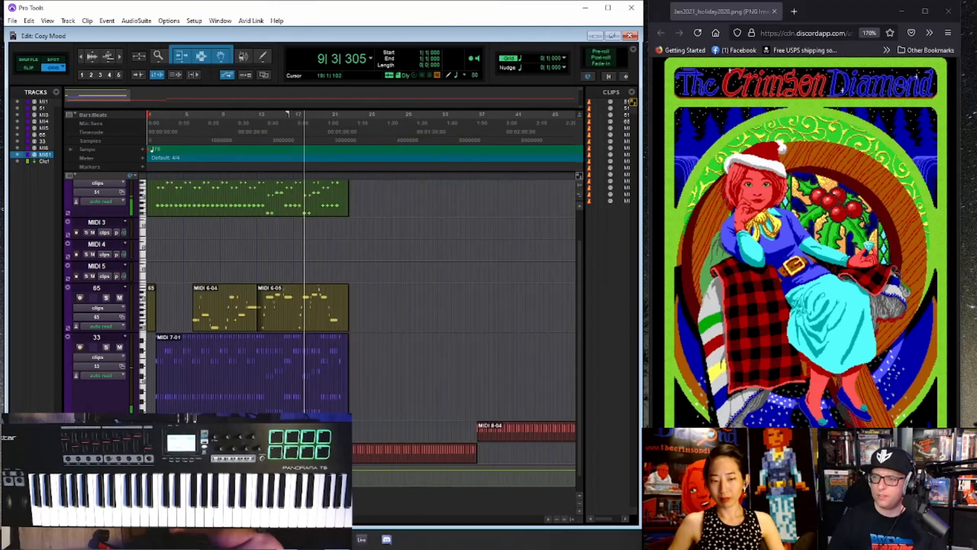
key("ctrl+bracketleft")
key("ctrl+bracketleft")
left_click(285, 435)
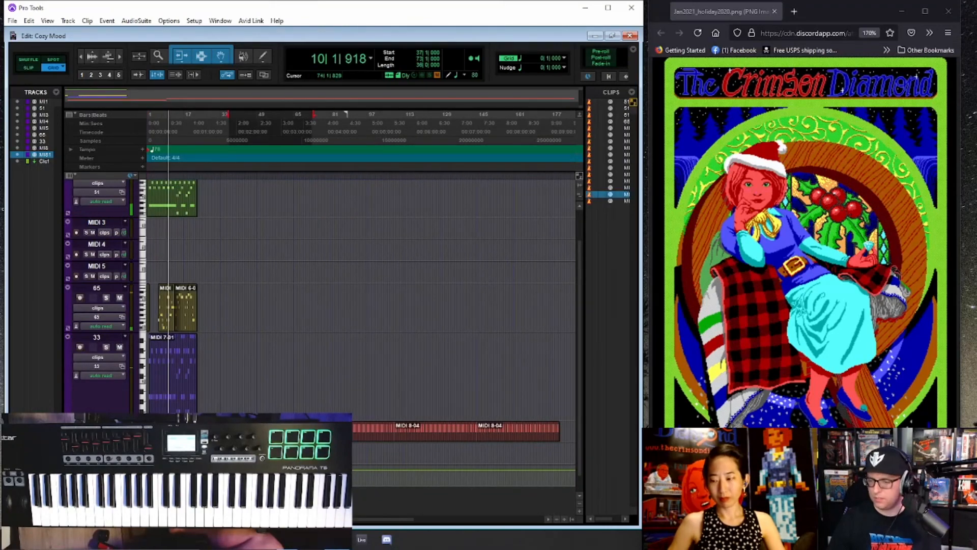
key("Delete")
left_click(362, 434)
key("Delete")
left_click(428, 435)
key("Delete")
left_click(506, 435)
key("Delete")
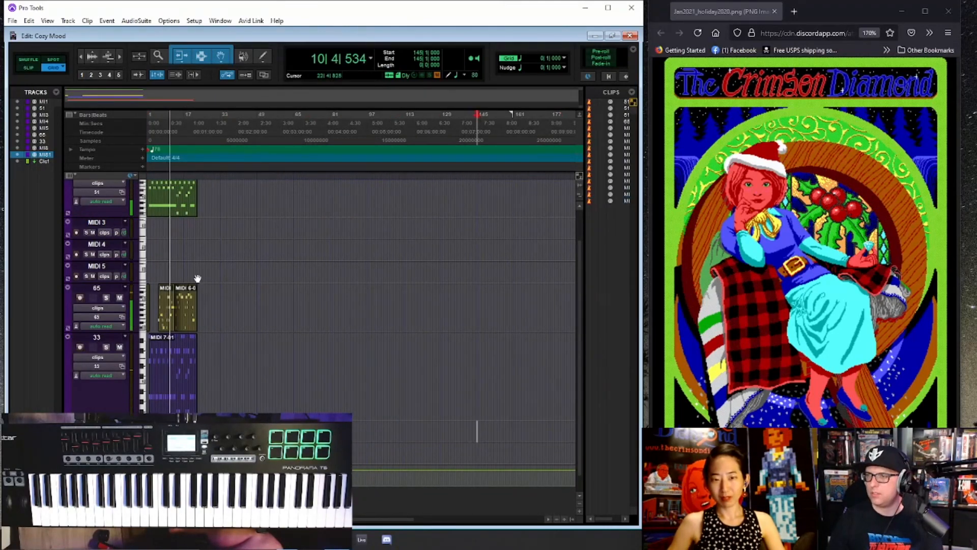
- Stop playback, place the cursor at beat 4 of bar 1, and record-arm the MIDI 5 track
key("ctrl+bracketright")
scroll(221, 264, "down", 1)
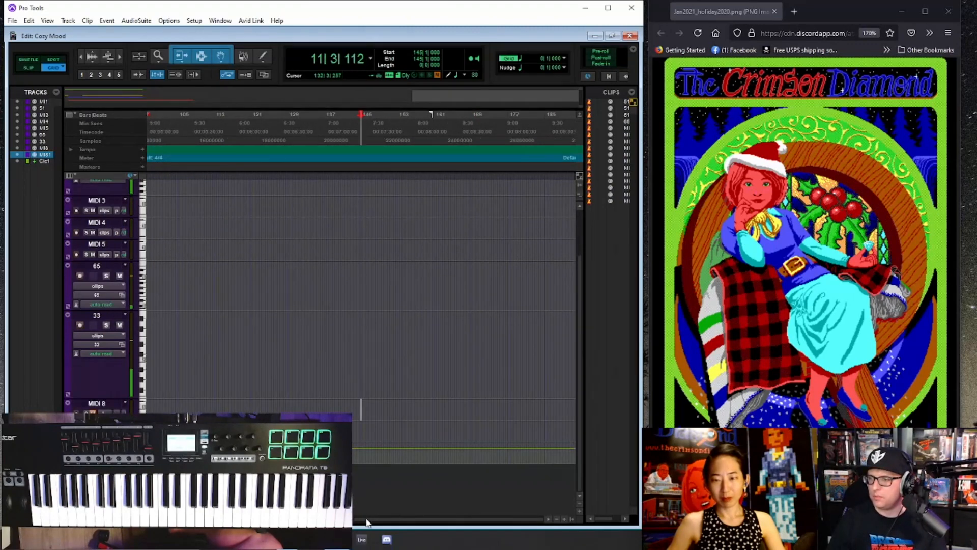
left_click_drag(366, 519, 137, 519)
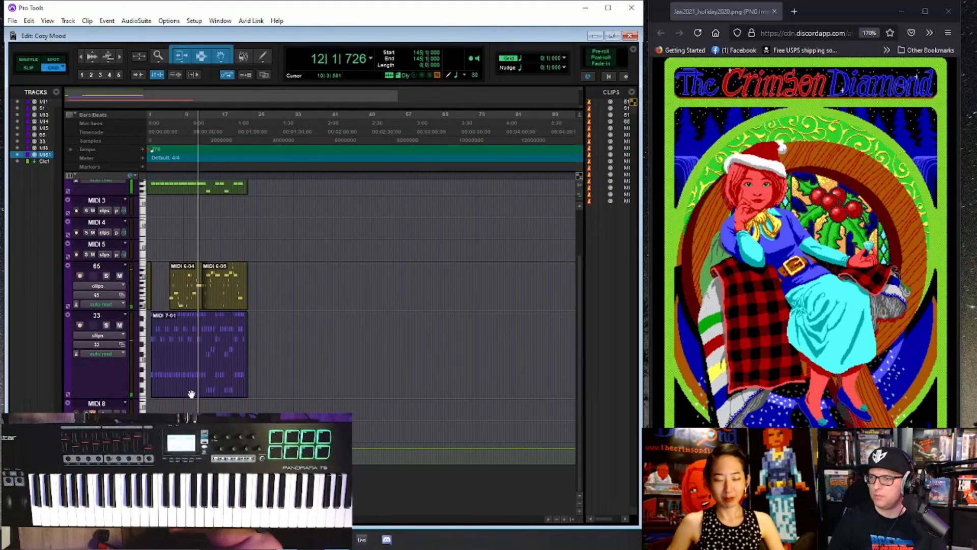
key("space")
left_click(151, 124)
key("ctrl+]")
key("ctrl+]")
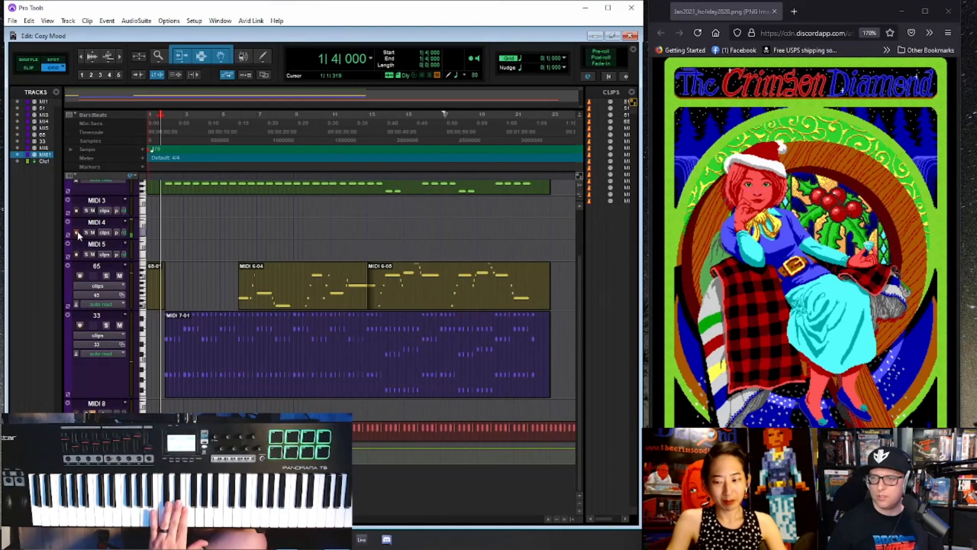
left_click(77, 254)
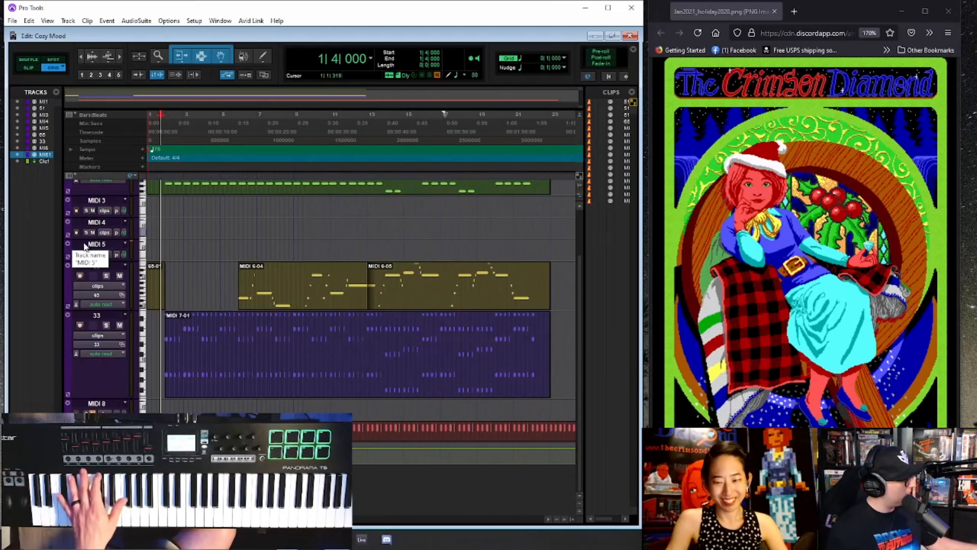
- Audition patches such as 12 and 26 for the MIDI 5 track and set it to patch 25
key("ctrl+equal")
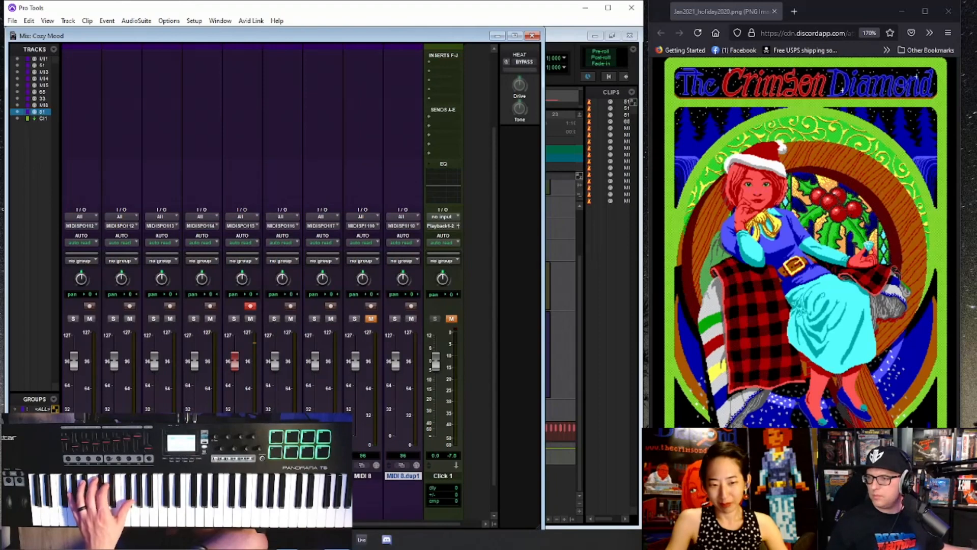
left_click(256, 465)
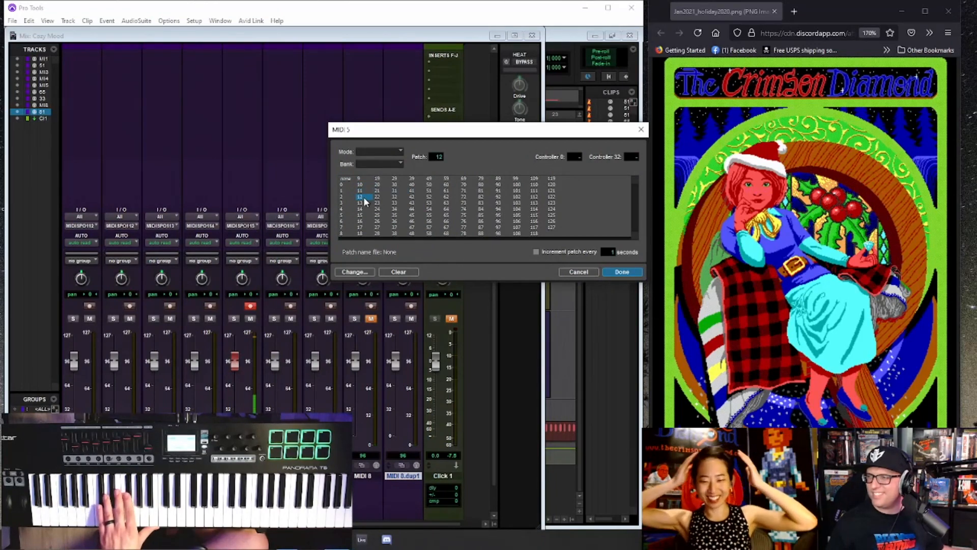
left_click(365, 216)
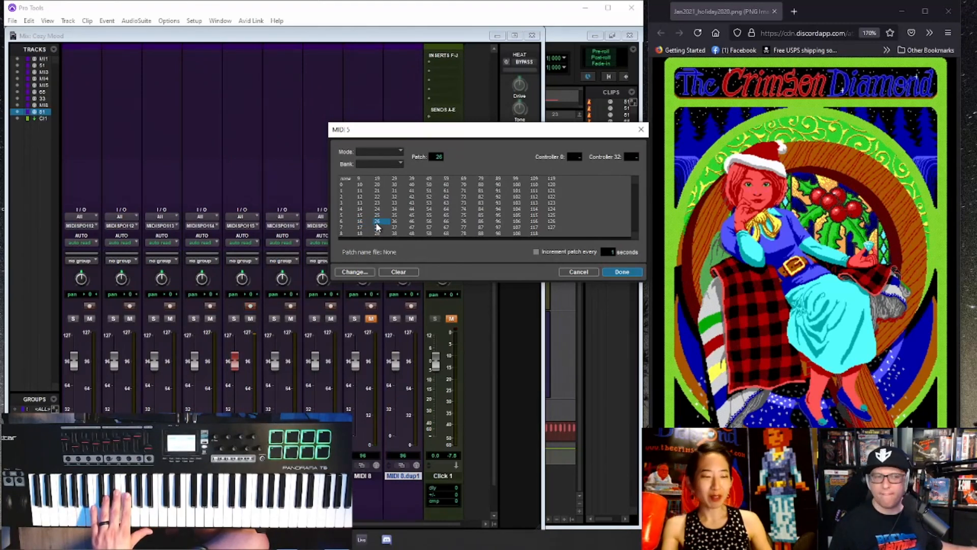
left_click(396, 180)
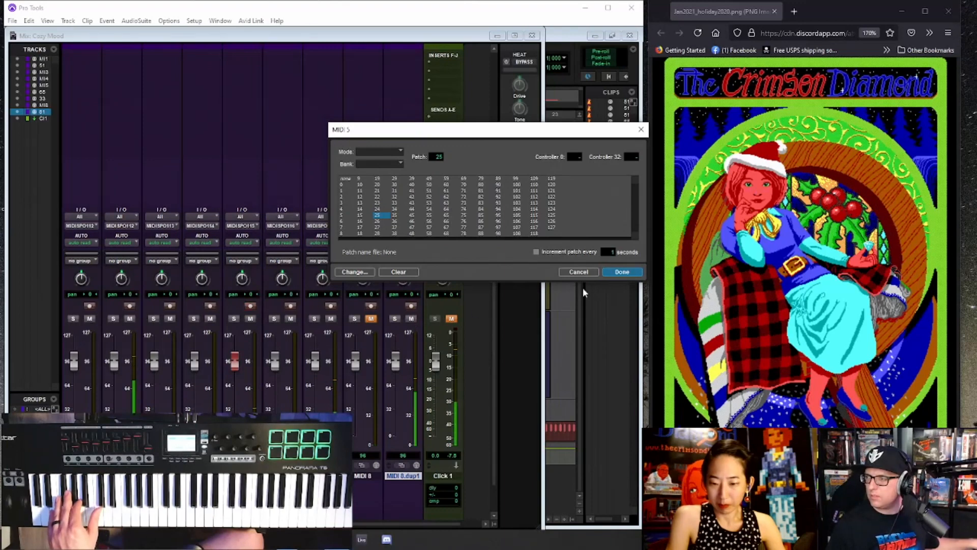
left_click(622, 272)
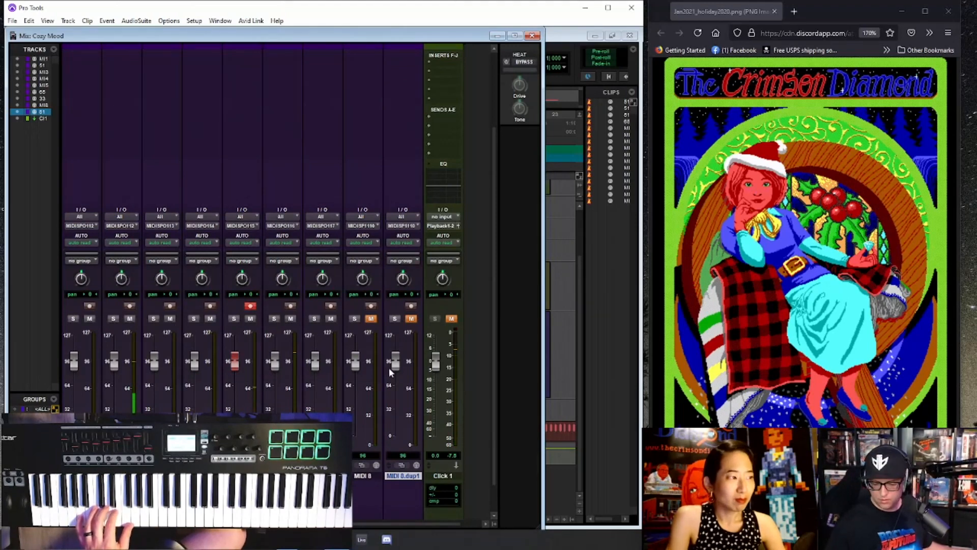
- Toggle playback, reopen the MIDI 5 patch list in the Mix window, and audition patches such as 36, 41, 44, 57 and 65
key("ctrl+equal")
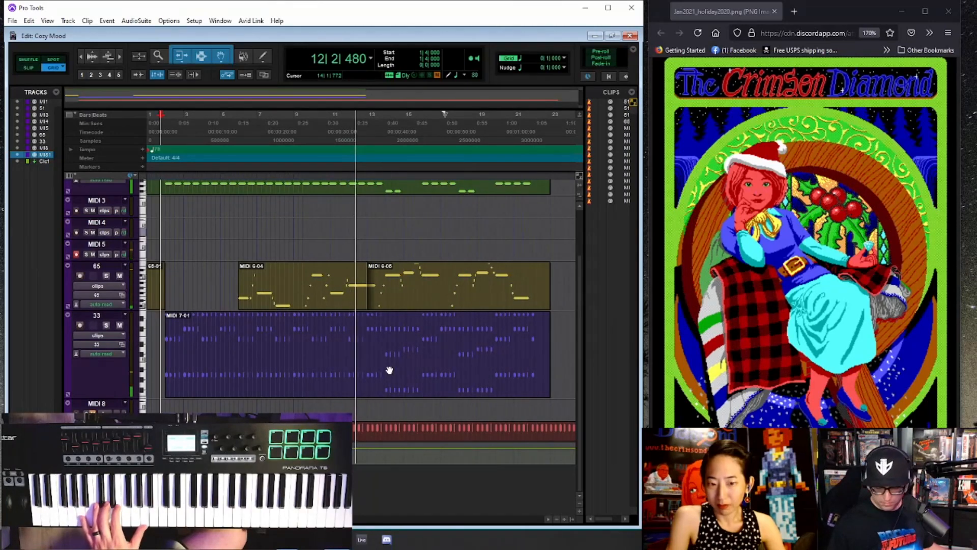
key("space")
key("ctrl+equal")
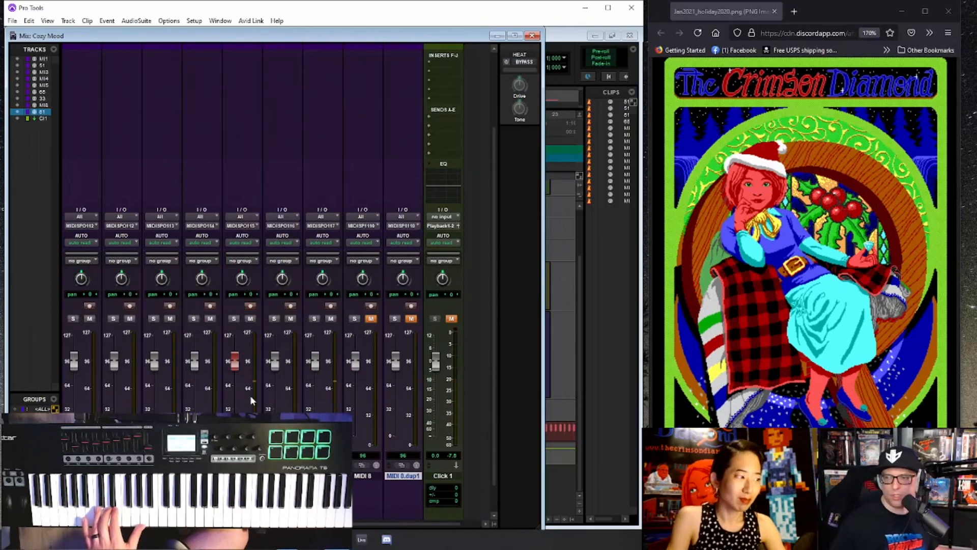
left_click(241, 465)
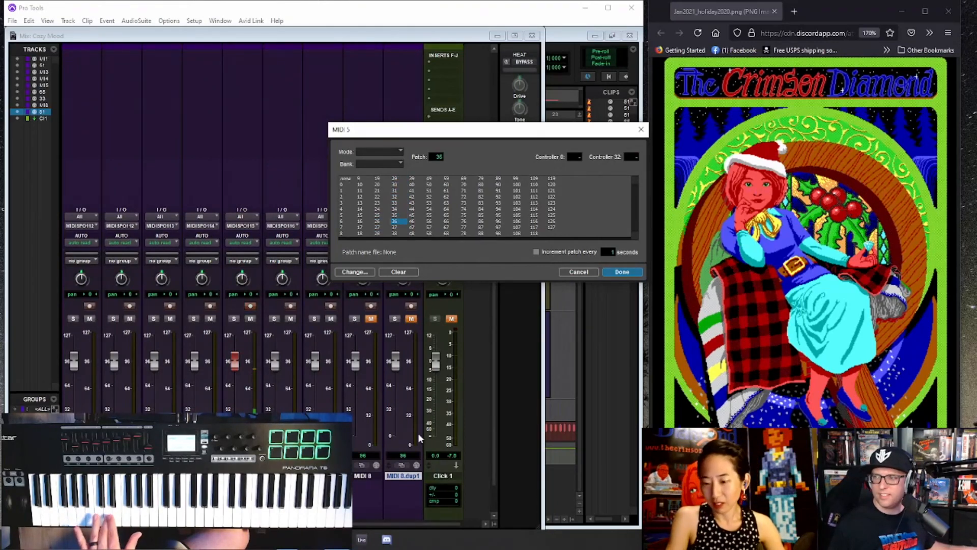
key("Down")
key("Down")
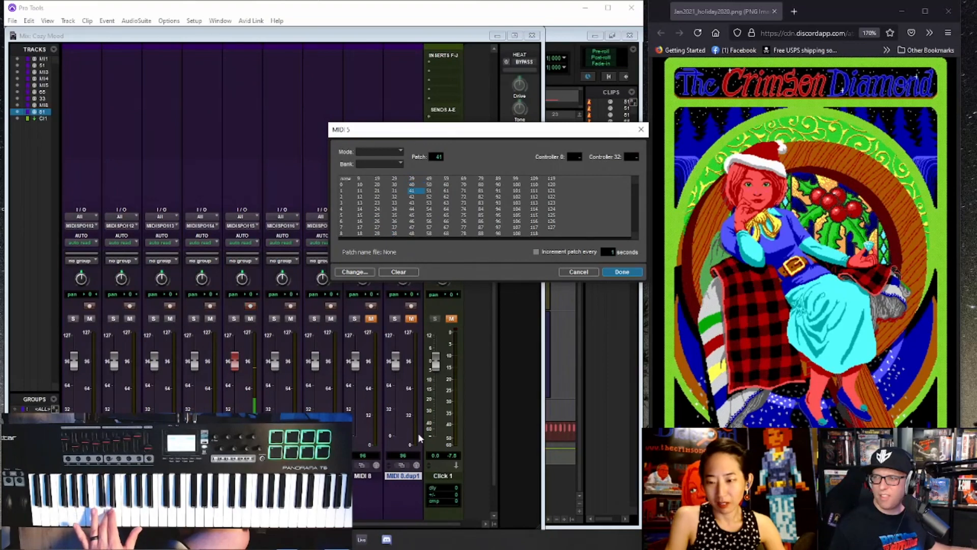
key("Down")
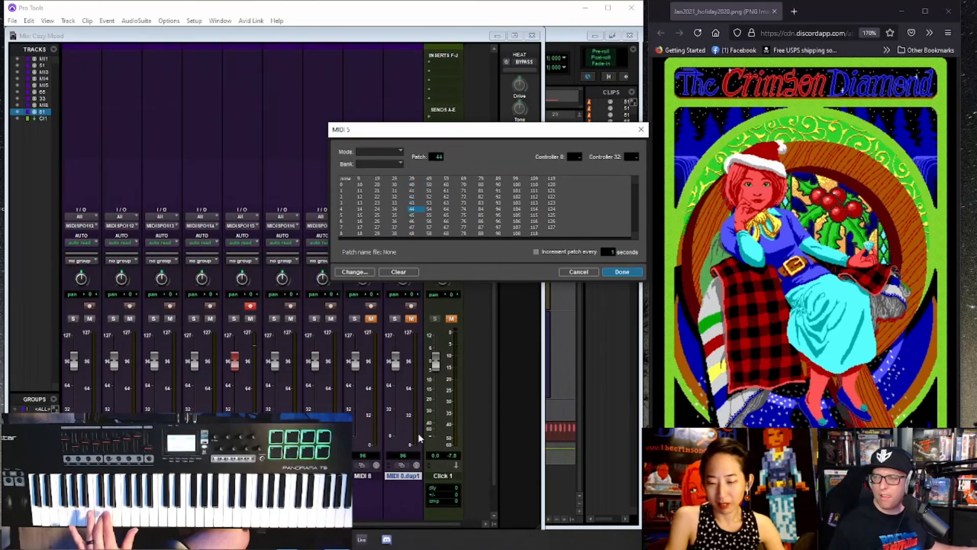
key("Down")
key("Down")
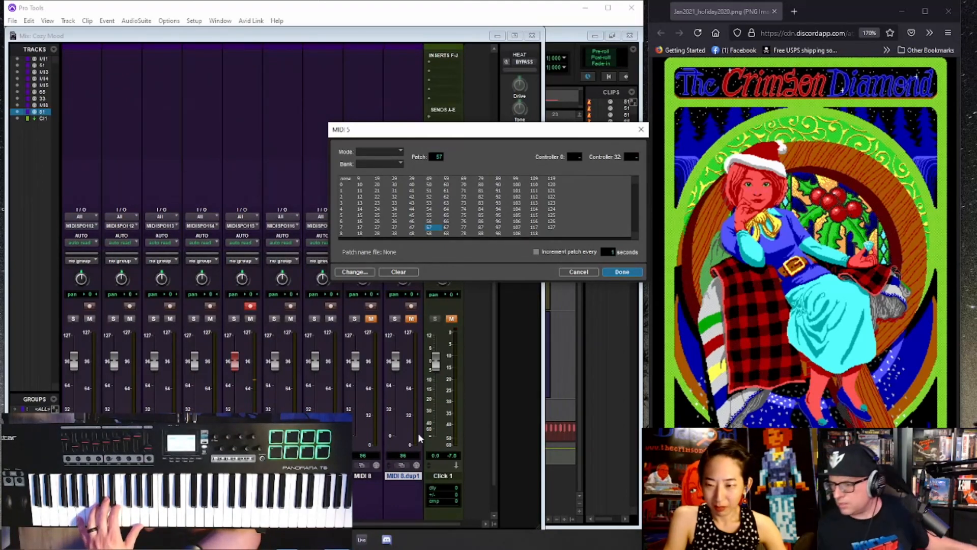
key("Down")
key("Down")
key("Down")
key("Down")
key("Down")
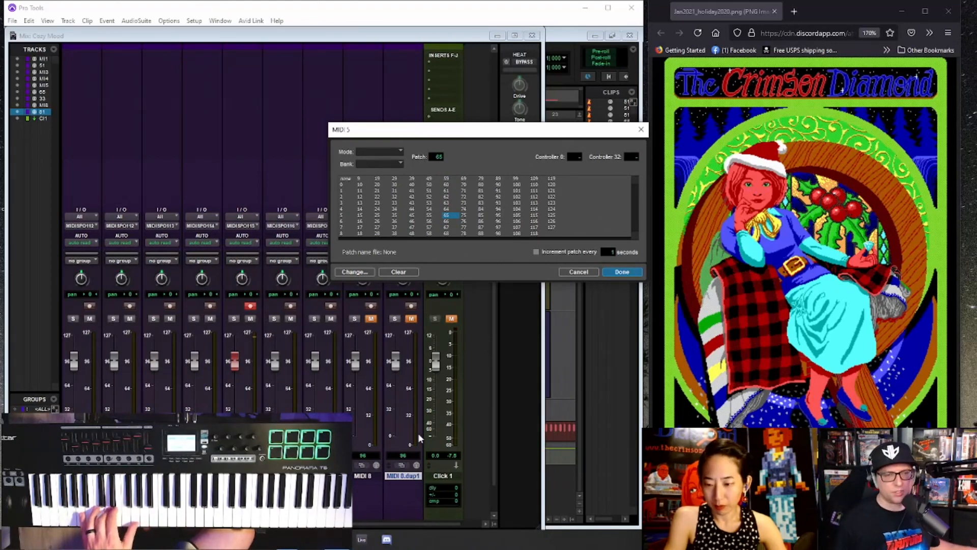
- Compare patches 64, 73 and 59 for the MIDI 5 track and set it to patch 64
key("Up")
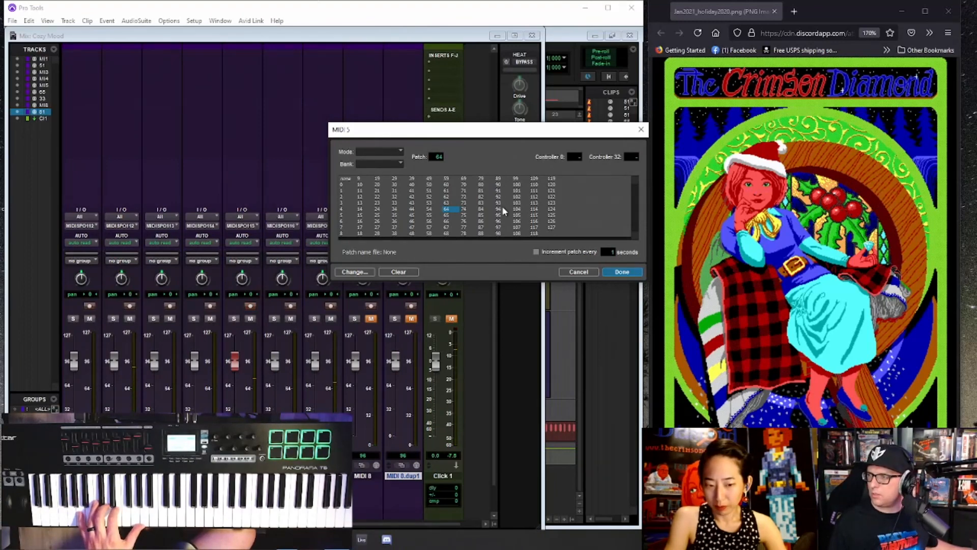
left_click(462, 203)
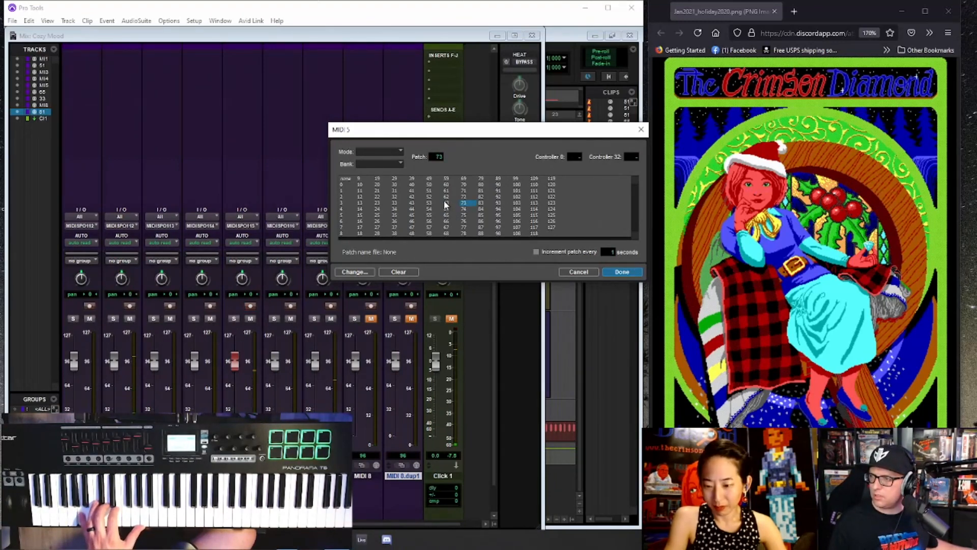
key("Left")
key("Up")
key("Up")
key("Up")
key("Up")
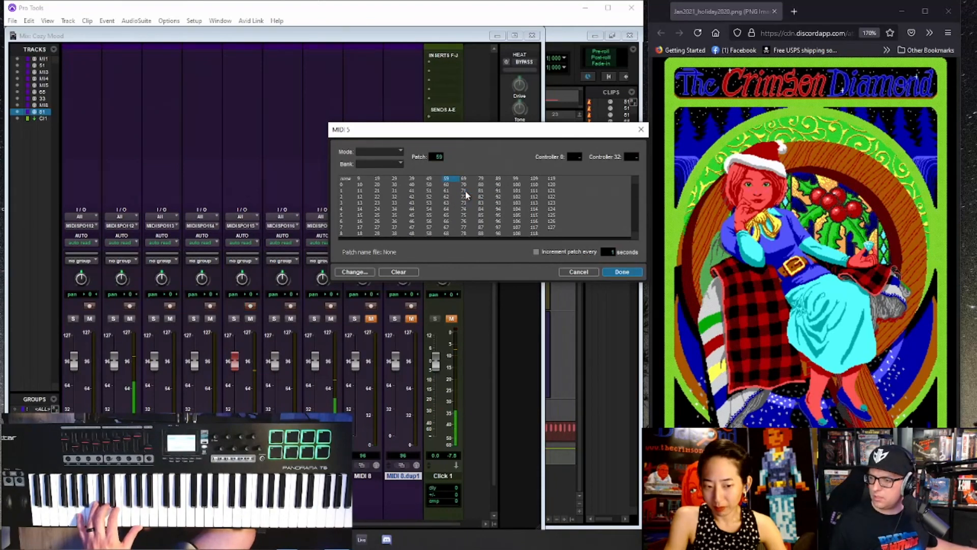
key("Down")
key("Down")
key("Down")
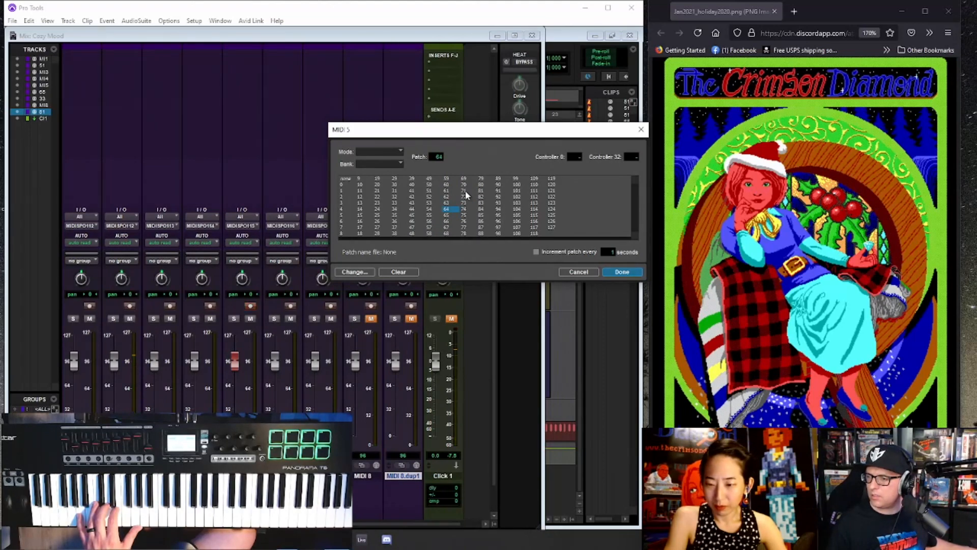
key("Return")
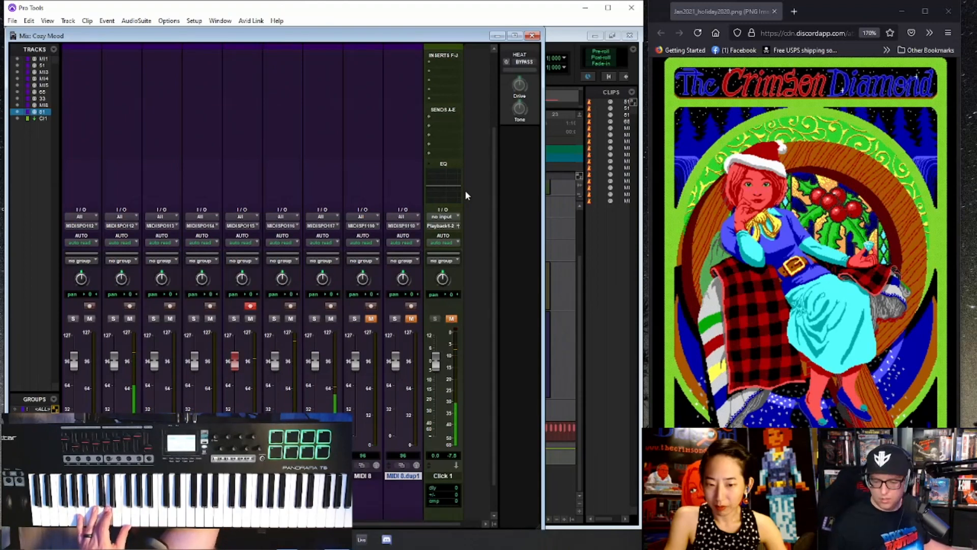
- Return to the Edit window, record a part on the MIDI 5 track from about bar 5 to bar 23, and stop recording
key("ctrl+equal")
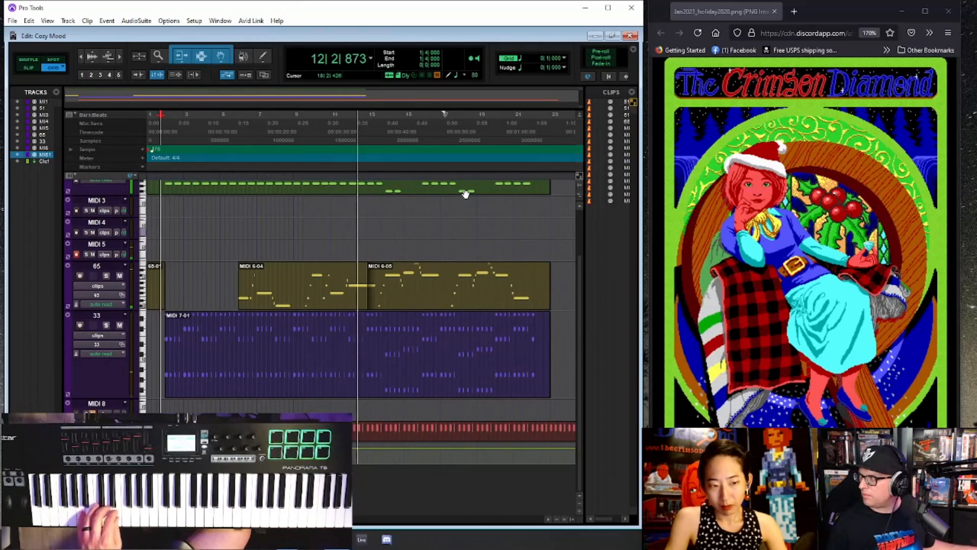
key("space")
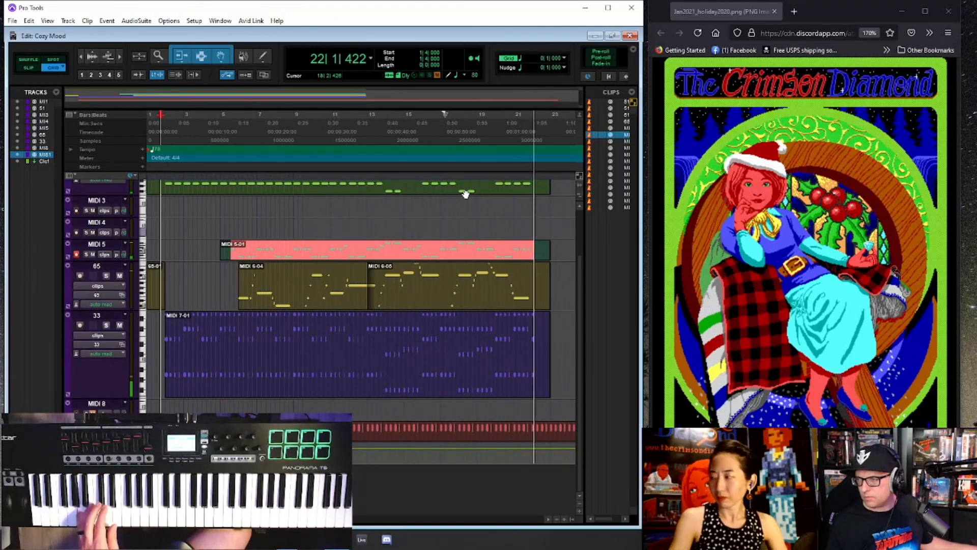
key("space")
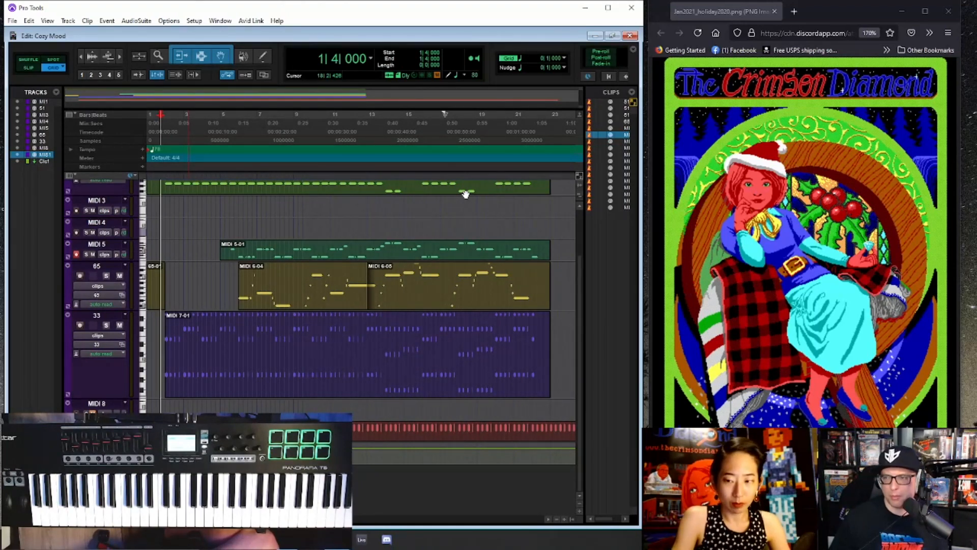
- Select the MIDI 7-01, MIDI 6-04, MIDI 6-05 and MIDI 5-01 clips together
key("ctrl+[")
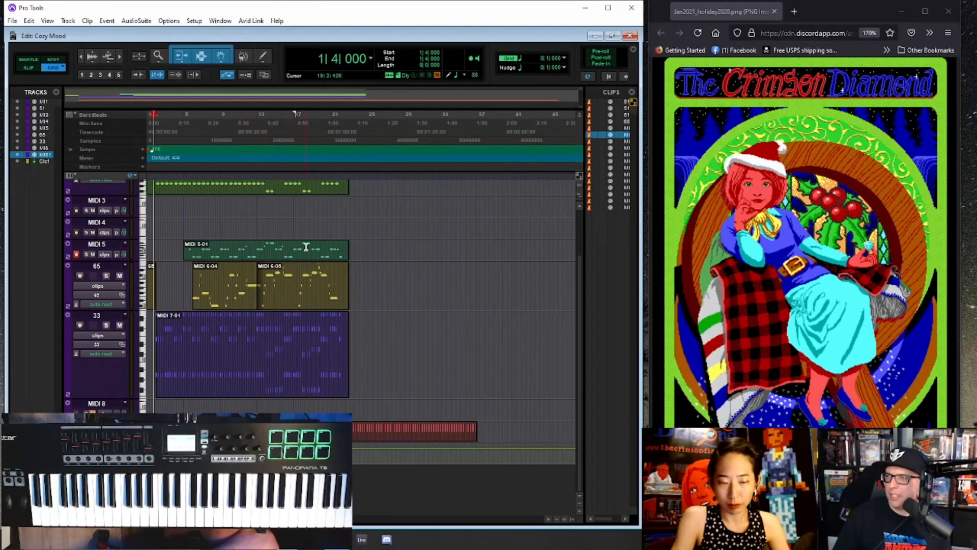
left_click(233, 391)
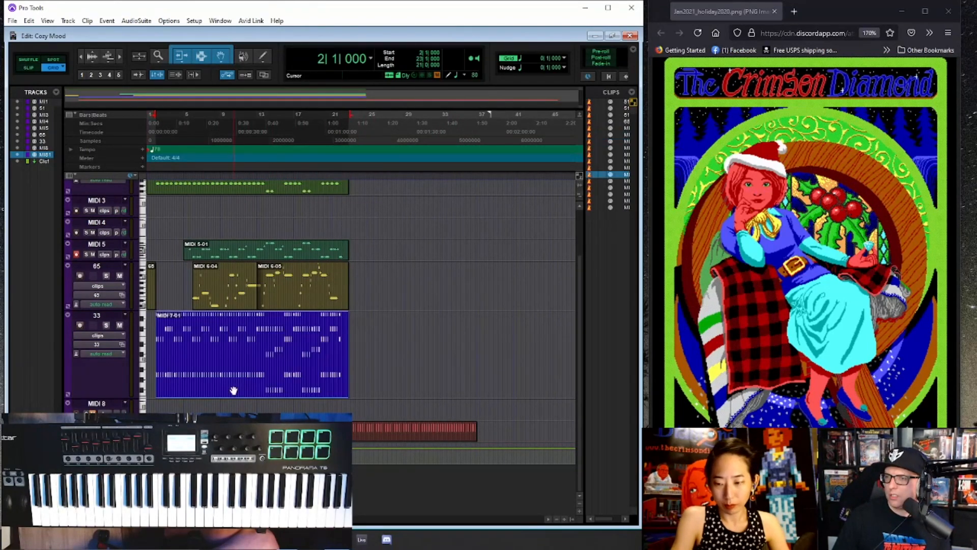
left_click(305, 298, "shift")
left_click(288, 257, "shift")
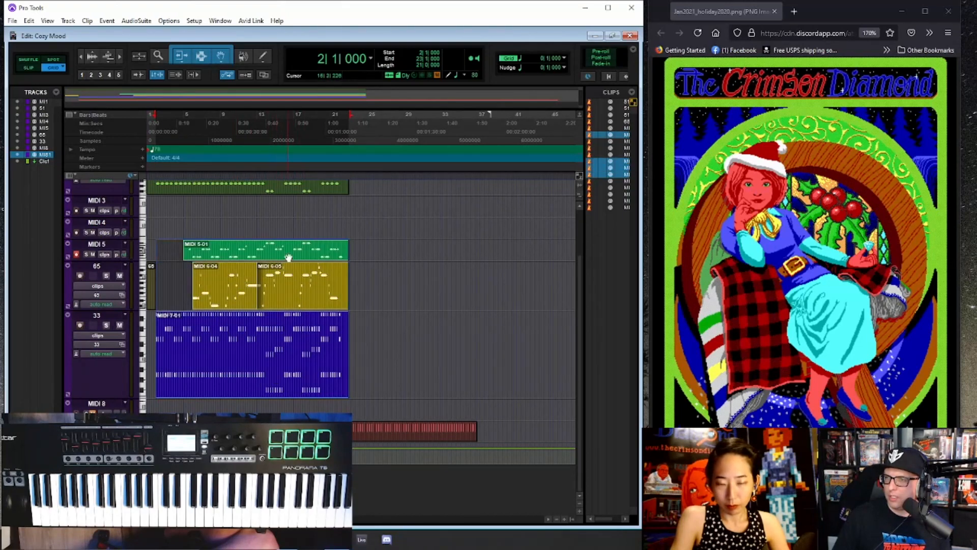
key("ctrl+bracketright")
key("ctrl+bracketright")
scroll(259, 239, "up", 3)
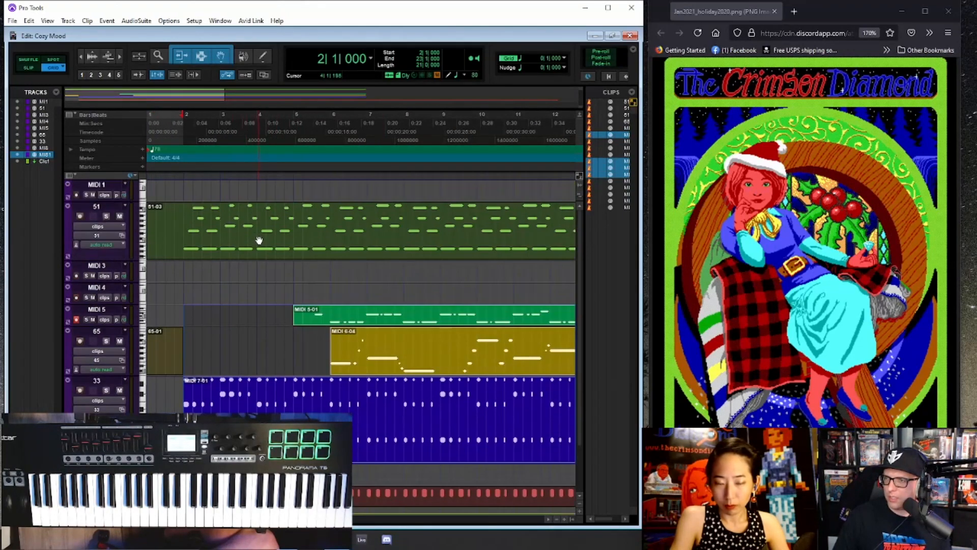
- Increase the MIDI 5 track's height and rename the track 64
scroll(306, 324, "down", 1)
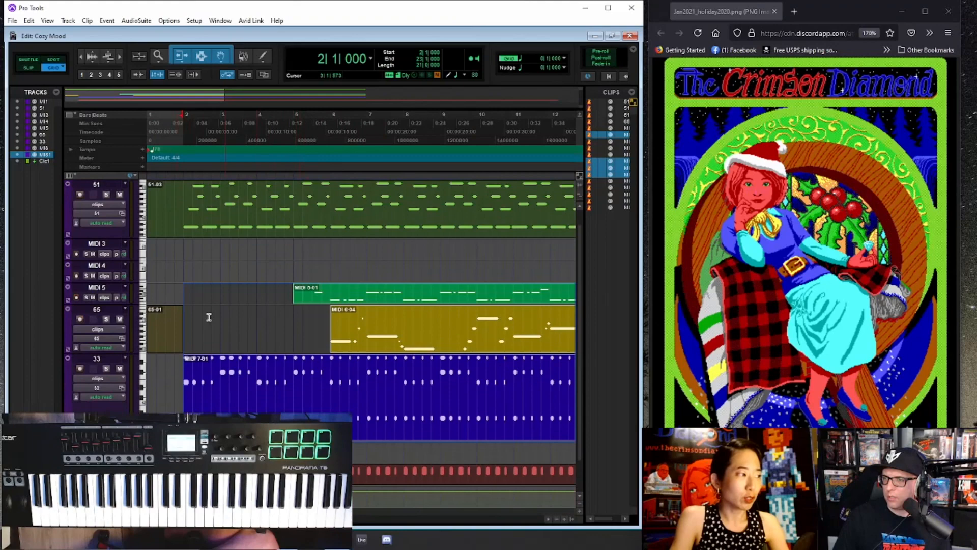
left_click_drag(99, 304, 103, 325)
double_click(103, 288)
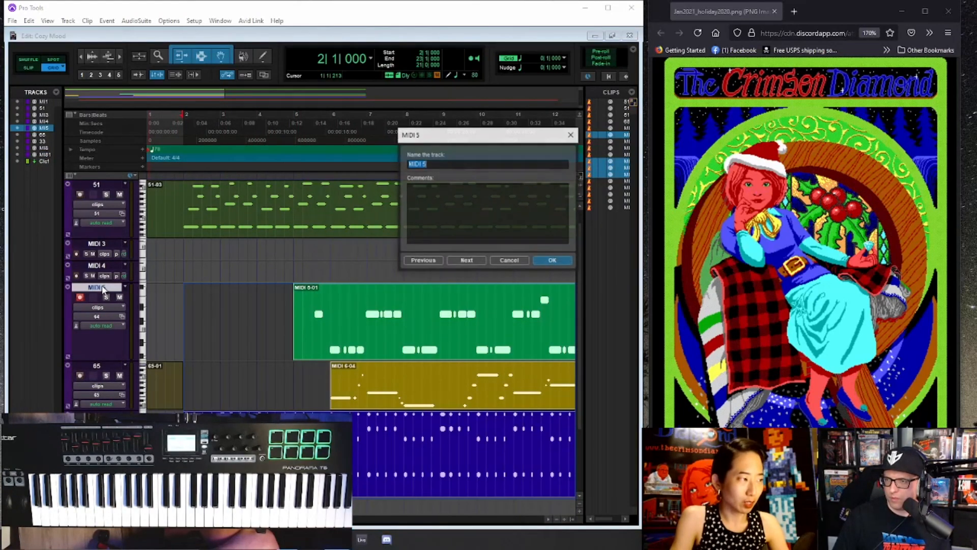
key("Return")
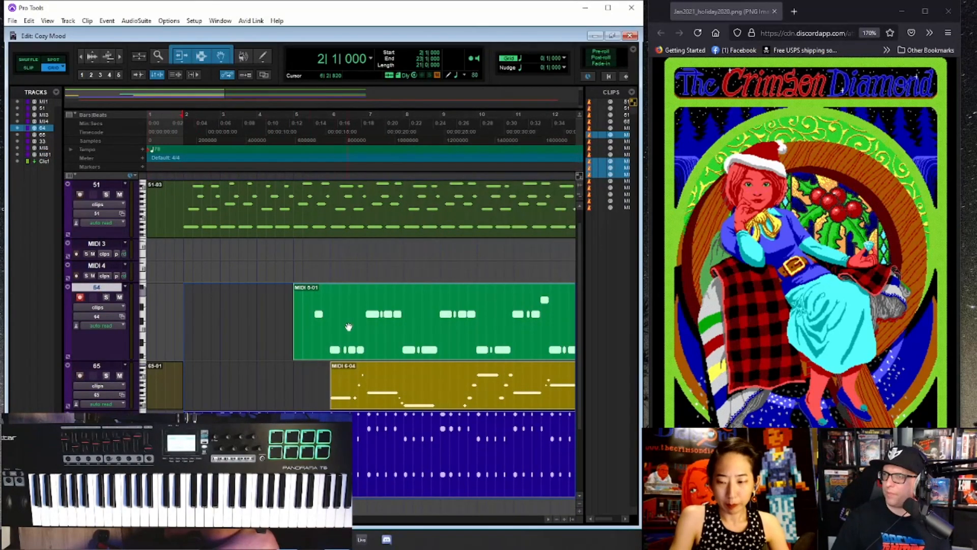
- Trim the start of the MIDI 5-01 clip to beat 3 of bar 5 and play from there
scroll(348, 328, "down", 1)
left_click_drag(226, 313, 233, 315)
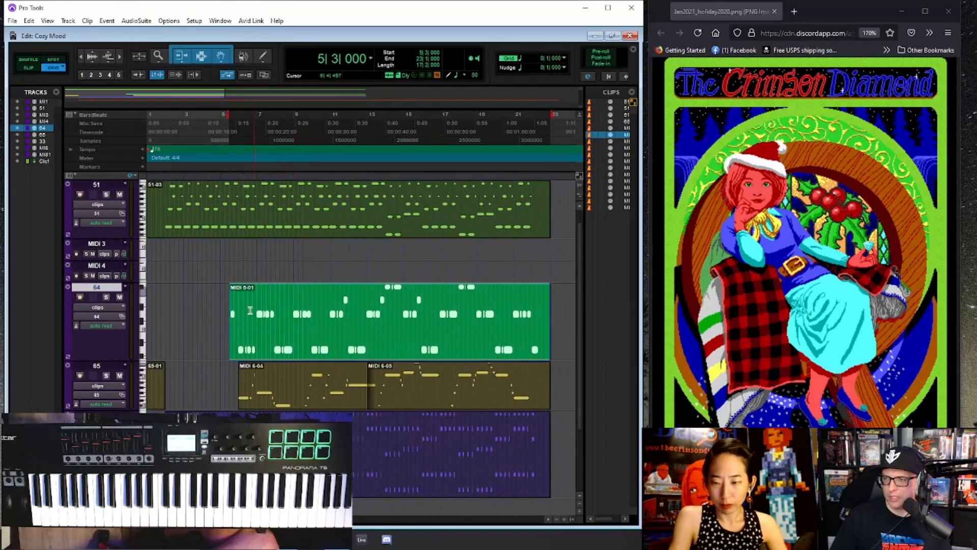
left_click(229, 305)
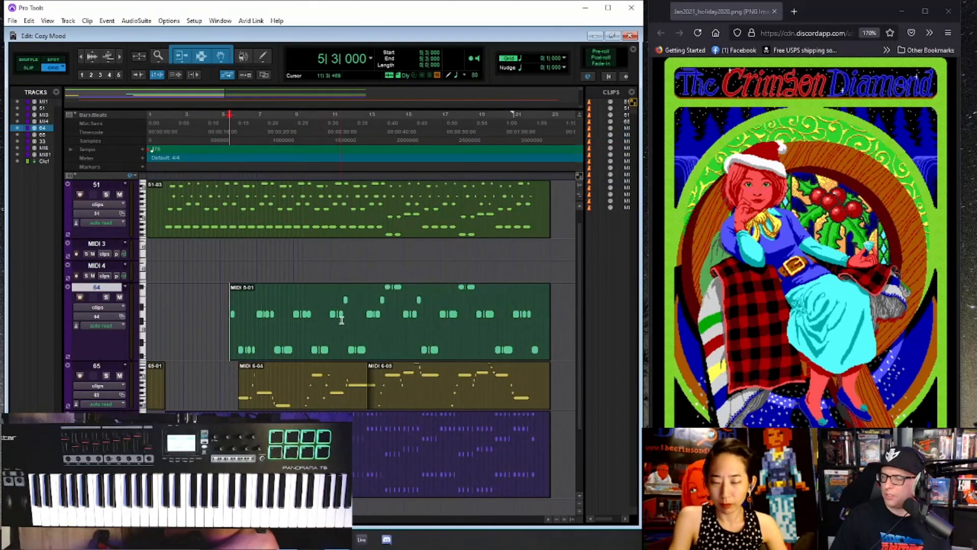
key("space")
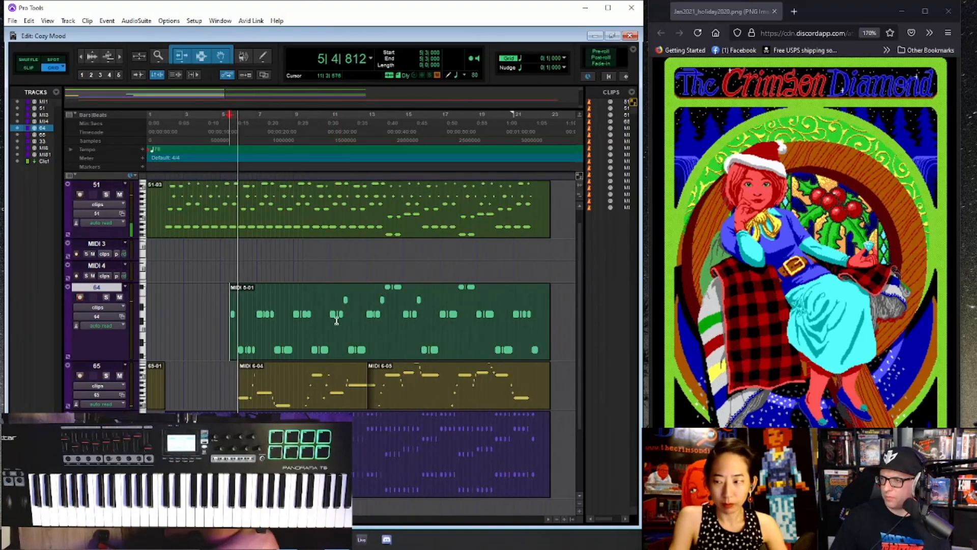
- Try deleting the start of the MIDI 5-01 clip up to bar 6, and undo the deletion
left_click_drag(238, 315, 194, 314)
key("Delete")
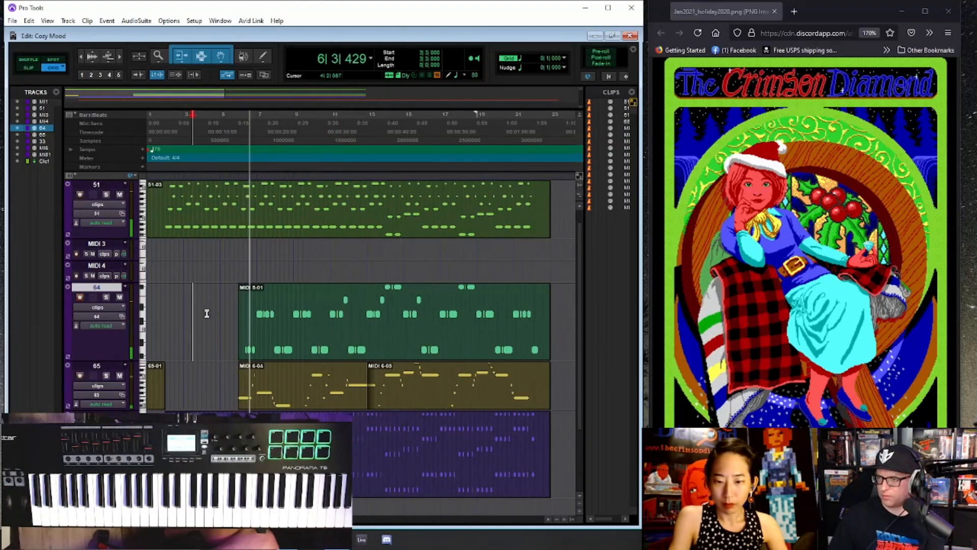
key("ctrl+z")
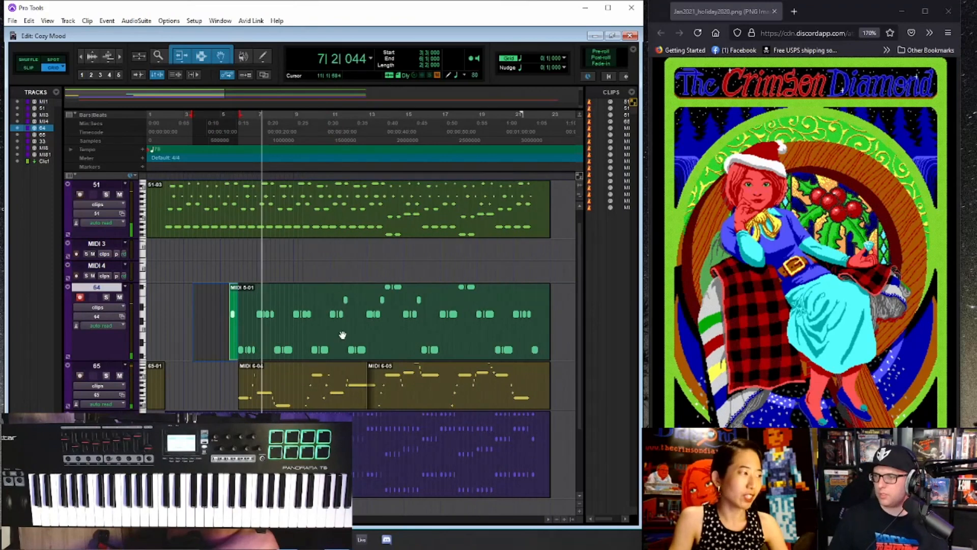
- Delete the opening portion of the MIDI 5-01 clip so that it starts exactly at bar 6
scroll(364, 333, "up", 3)
scroll(461, 335, "down", 2)
left_click_drag(506, 301, 435, 312)
key("Delete")
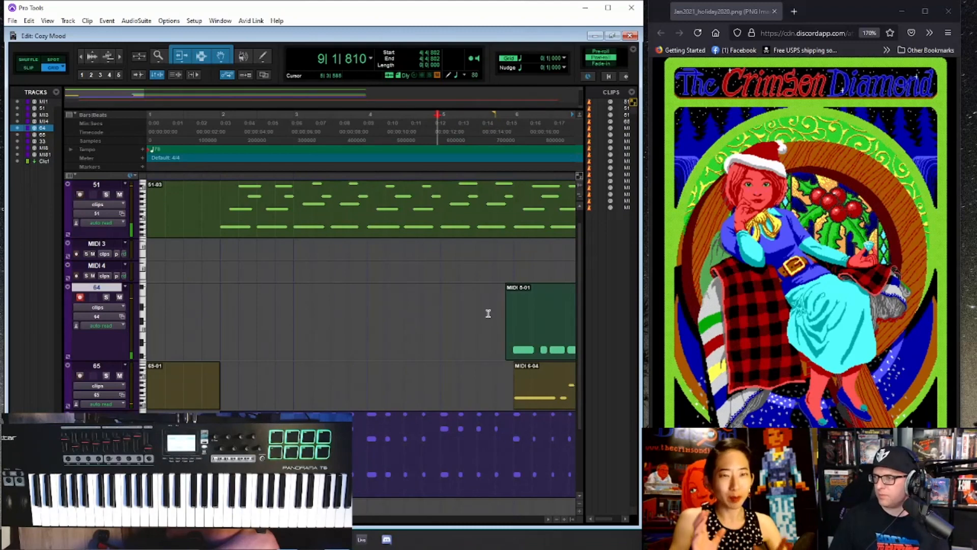
left_click_drag(488, 313, 431, 312)
key("Delete")
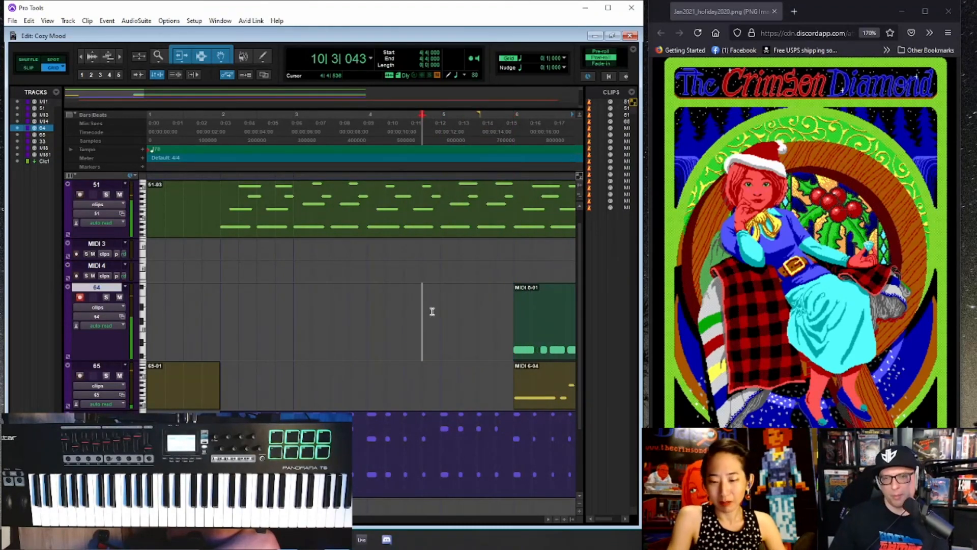
- Select the trimmed clip on track 64 and review it against the other parts during playback
key("ctrl+[")
key("ctrl+[")
key("ctrl+[")
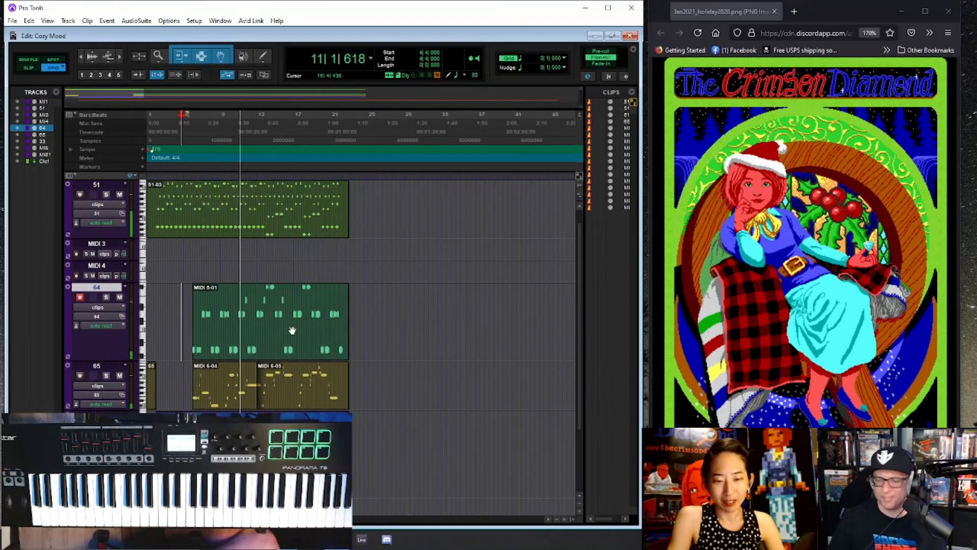
left_click(292, 330)
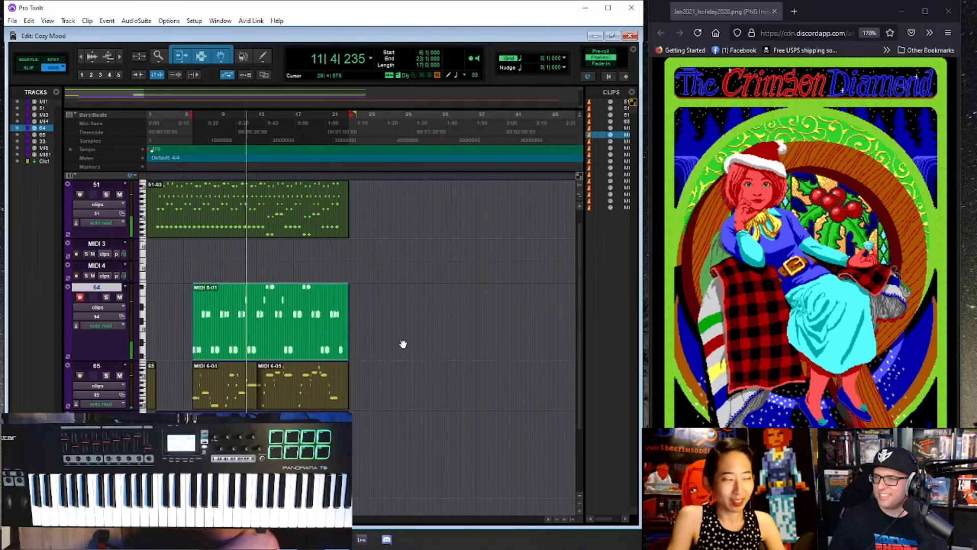
key("ctrl+]")
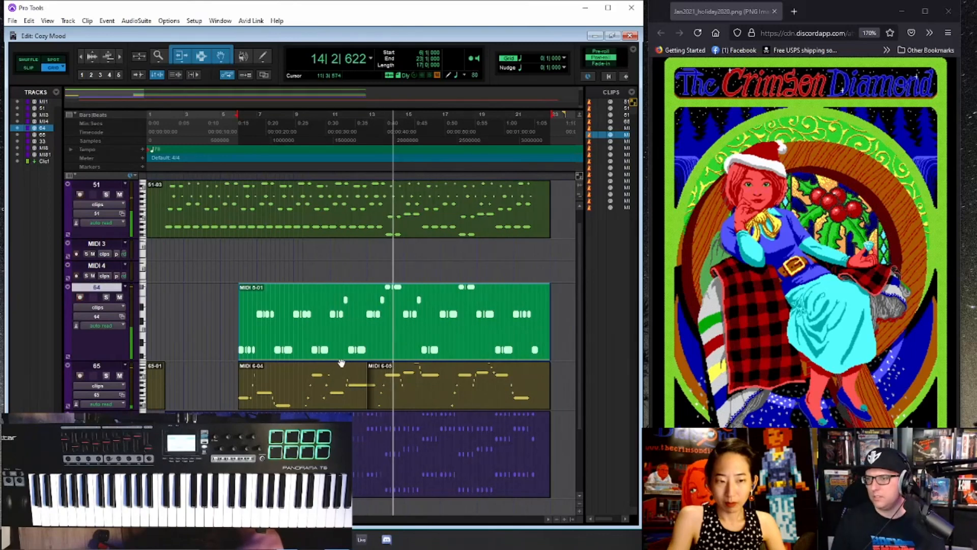
key("ctrl+bracketleft")
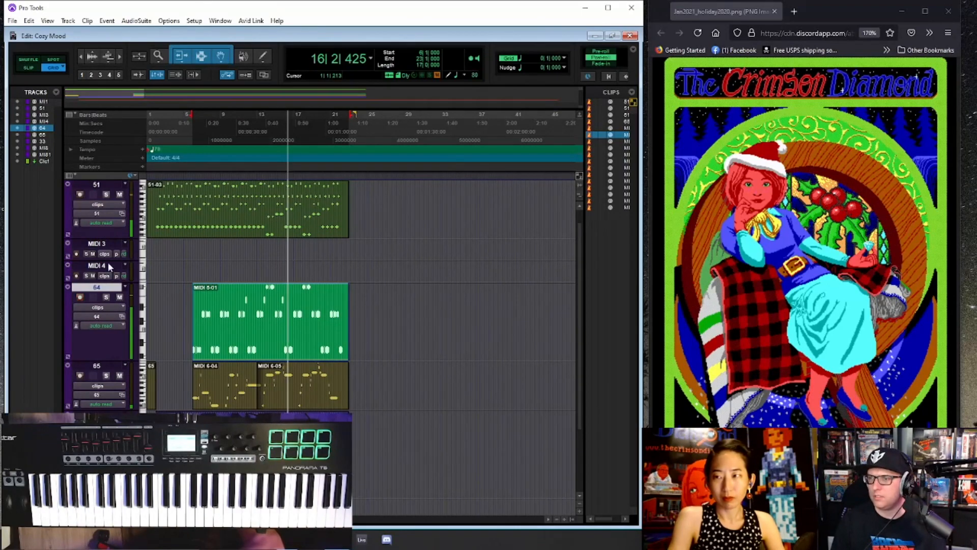
- Move track 51 down the track order, placing it between MIDI 4 and track 64
left_click(105, 186)
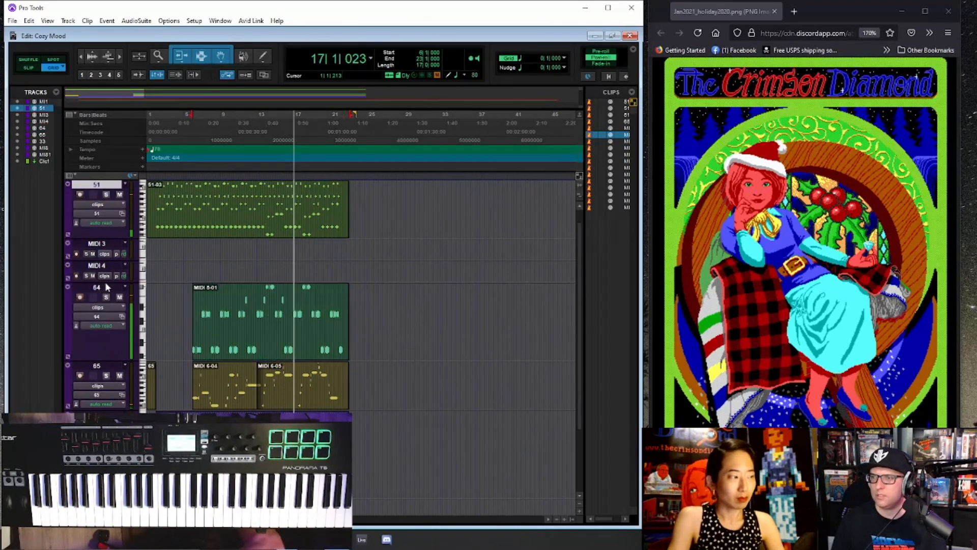
left_click_drag(105, 282, 106, 283)
scroll(221, 301, "down", 3)
scroll(265, 295, "up", 2)
scroll(285, 293, "up", 4)
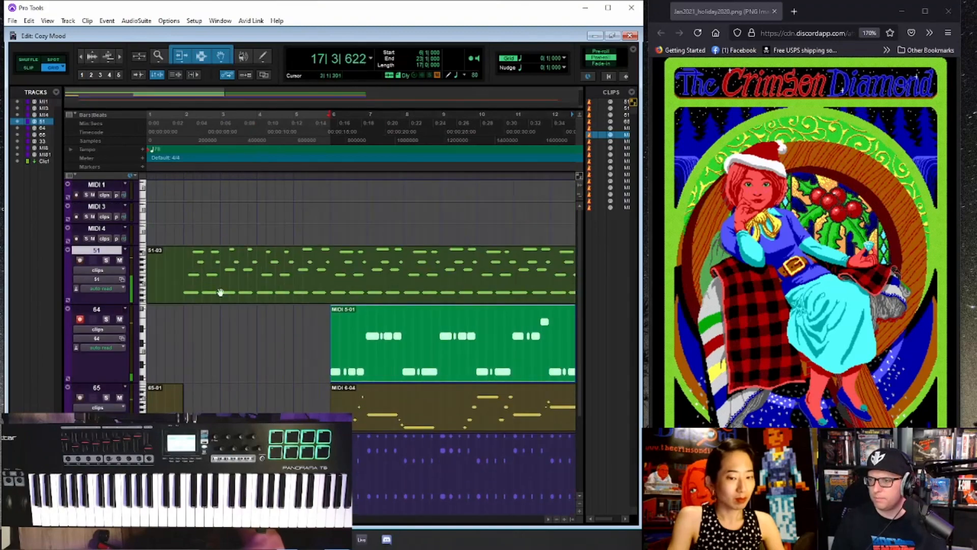
- Consolidate the material from bar 2 to bar 23 into one clip each on tracks 51, 64, 65 and 33
left_click(184, 269)
key("ctrl+[")
key("ctrl+[")
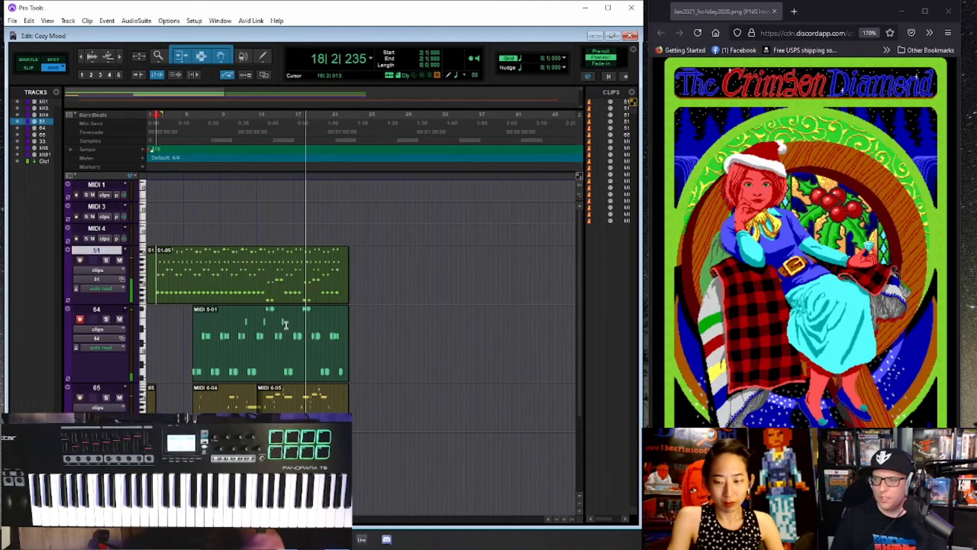
left_click(273, 356)
left_click(264, 407, "shift")
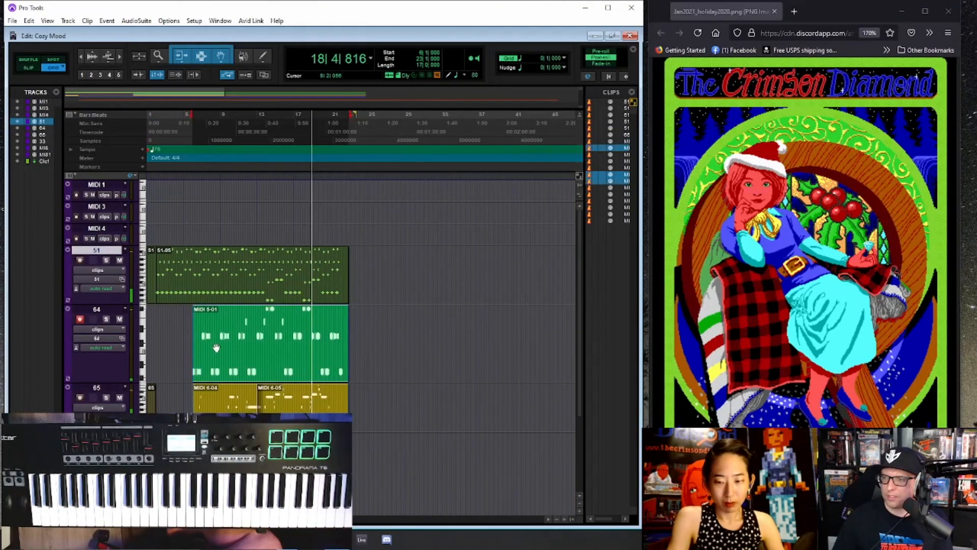
left_click(209, 290, "shift")
left_click(224, 450, "shift")
key("alt+shift+3")
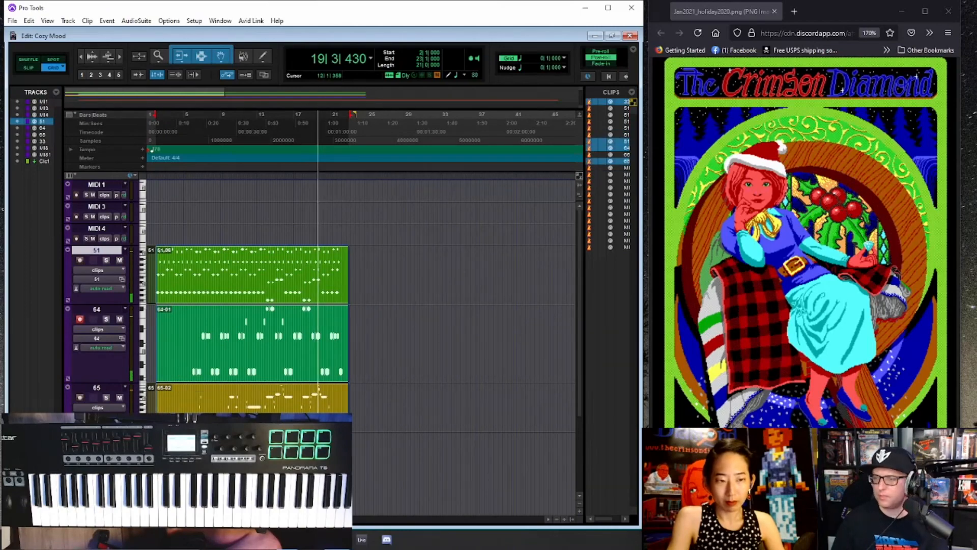
- Stop playback and delete everything from bar 22 onward on tracks 51, 64, 65 and 33
key("ctrl+]")
key("ctrl+[")
scroll(243, 366, "down", 2)
scroll(243, 366, "down", 3)
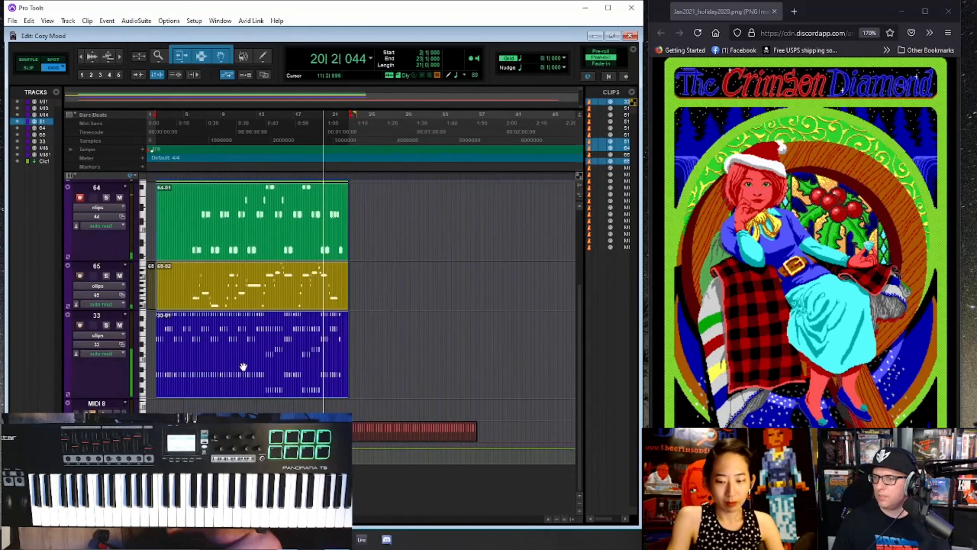
scroll(244, 366, "up", 3)
scroll(243, 366, "down", 1)
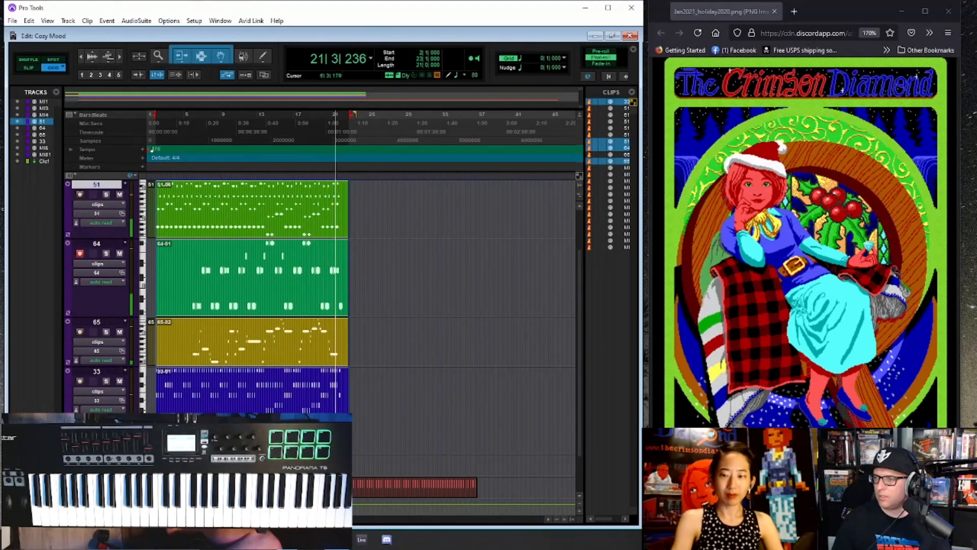
key("ctrl+]")
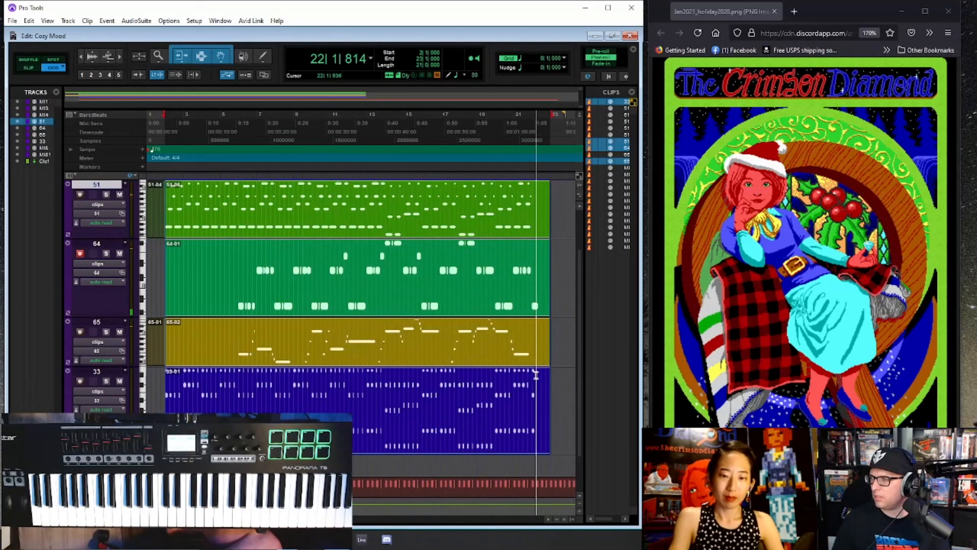
key("space")
left_click_drag(533, 377, 548, 223)
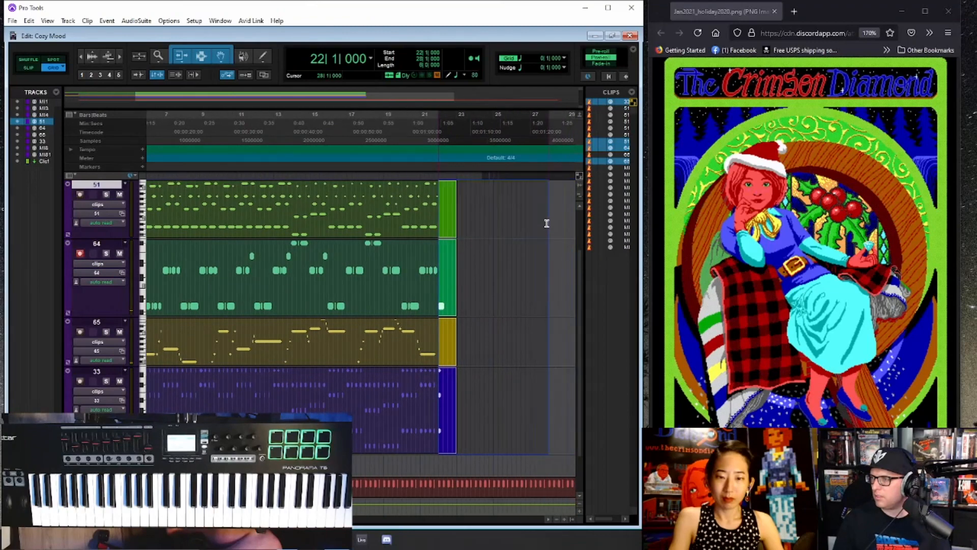
key("Delete")
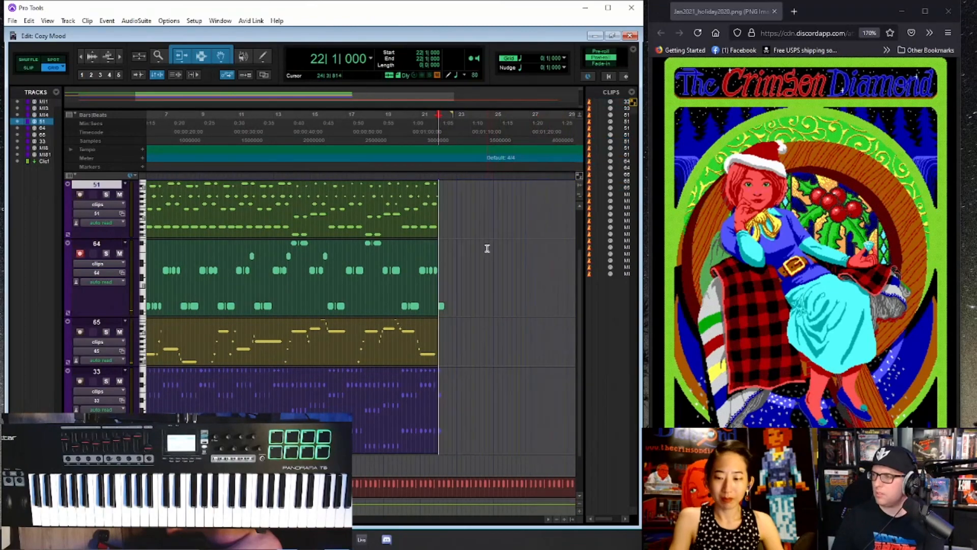
- Clear the overhanging note at bar 22 on track 64 and duplicate the bar 2 to 22 clips on tracks 51, 64, 65 and 33
left_click(436, 287)
left_click_drag(439, 283, 164, 287)
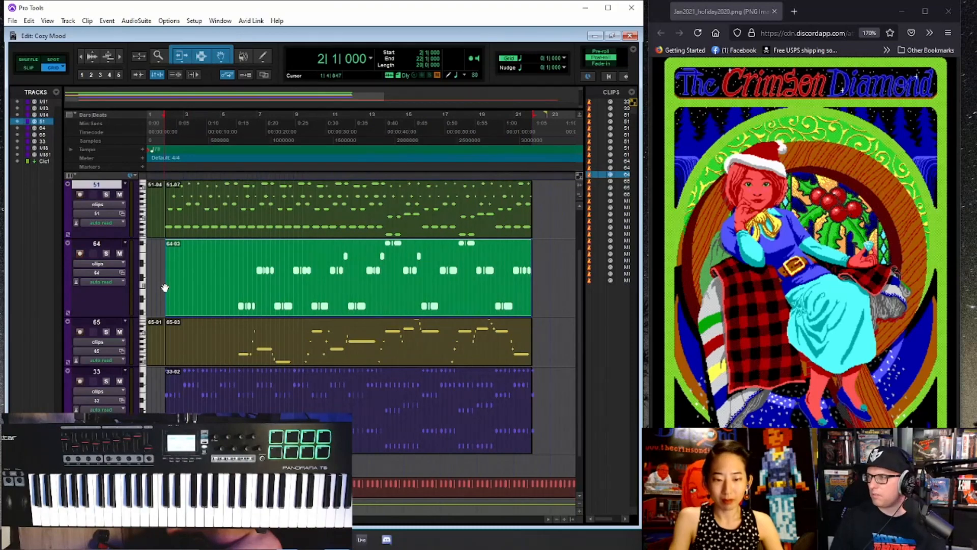
left_click(284, 229, "shift")
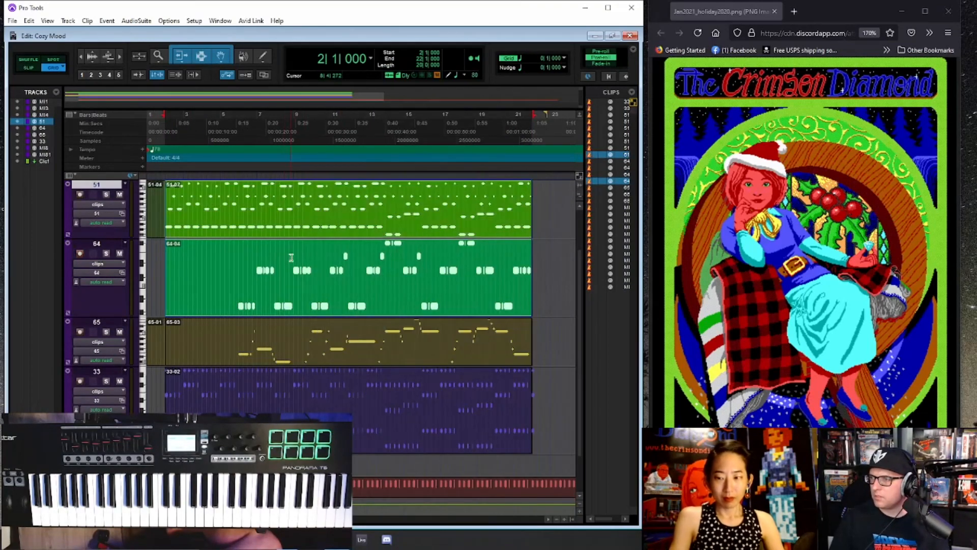
left_click(297, 348, "shift")
left_click(313, 403, "shift")
key("ctrl+d")
- Play the transition from the original clips into their duplicates, starting at bar 21 beat 2
key("space")
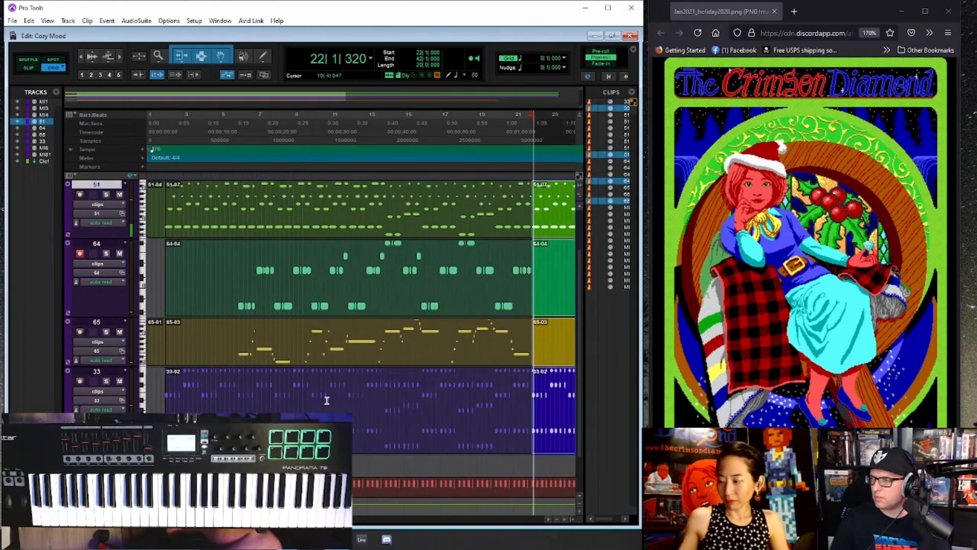
key("ctrl+bracketleft")
left_click(333, 142)
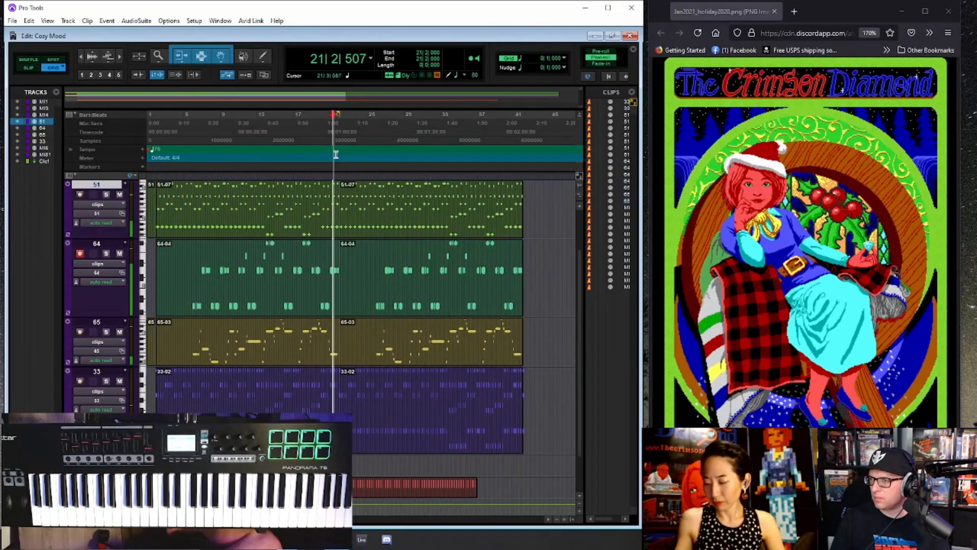
key("ctrl+bracketright")
key("ctrl+bracketleft")
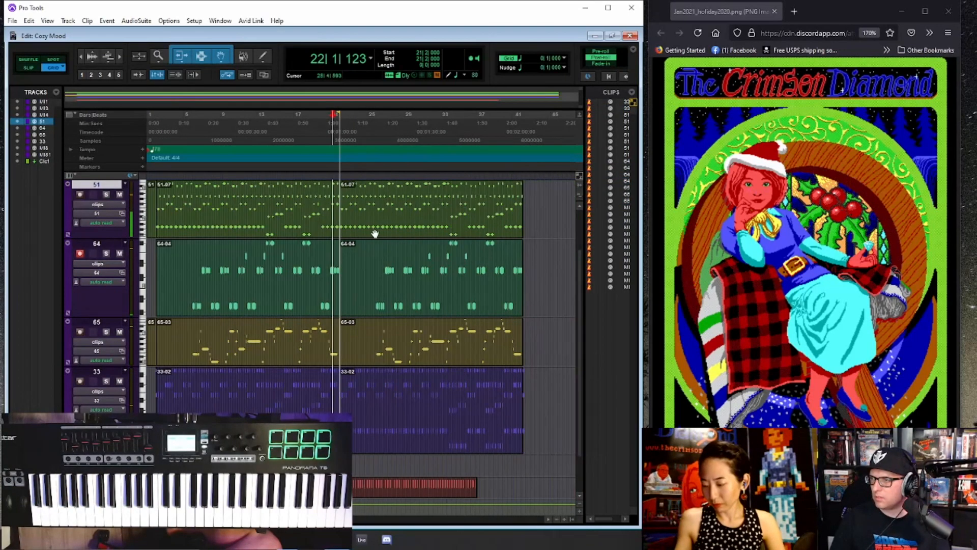
scroll(224, 247, "up", 3)
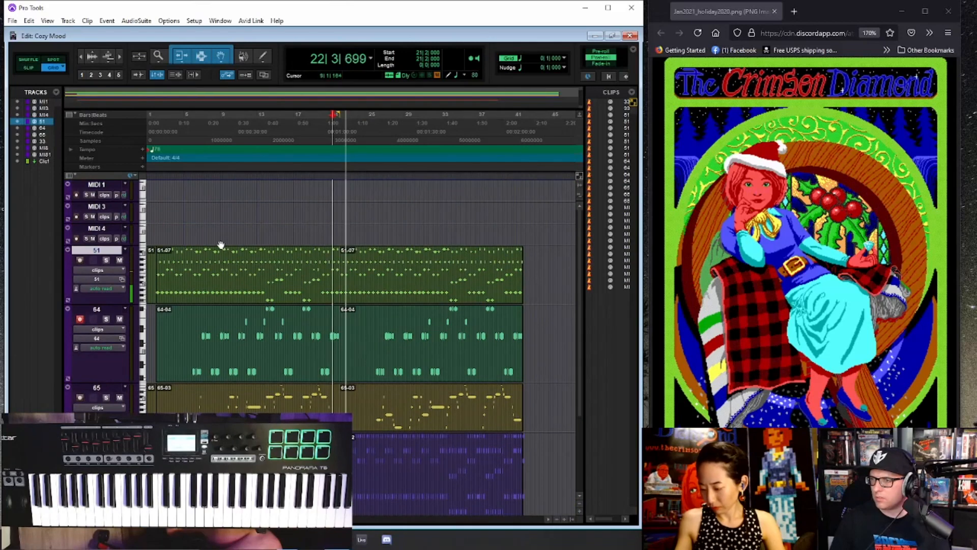
scroll(224, 247, "down", 2)
- Mute track 64 and delete its first clip, spanning bars 2 to 22
left_click(155, 147)
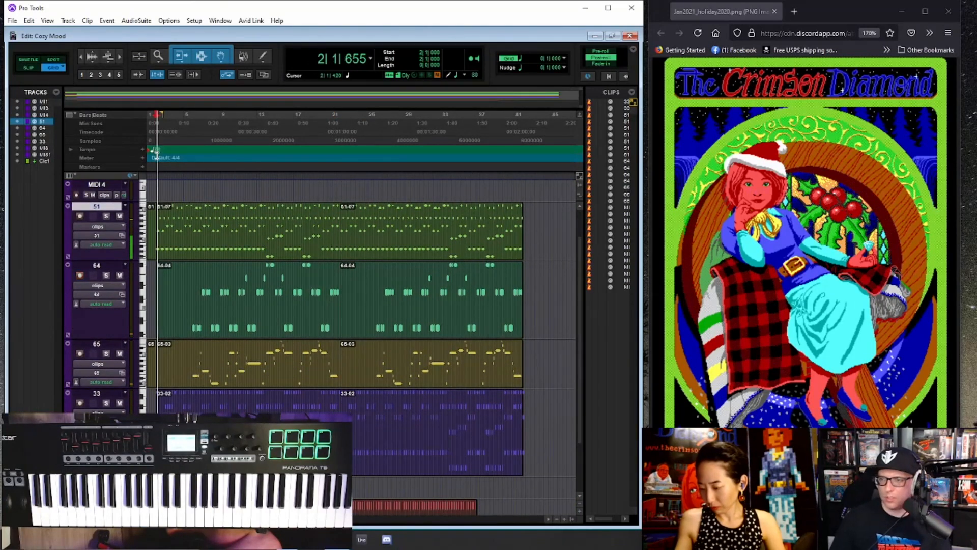
scroll(161, 267, "down", 1)
double_click(161, 266)
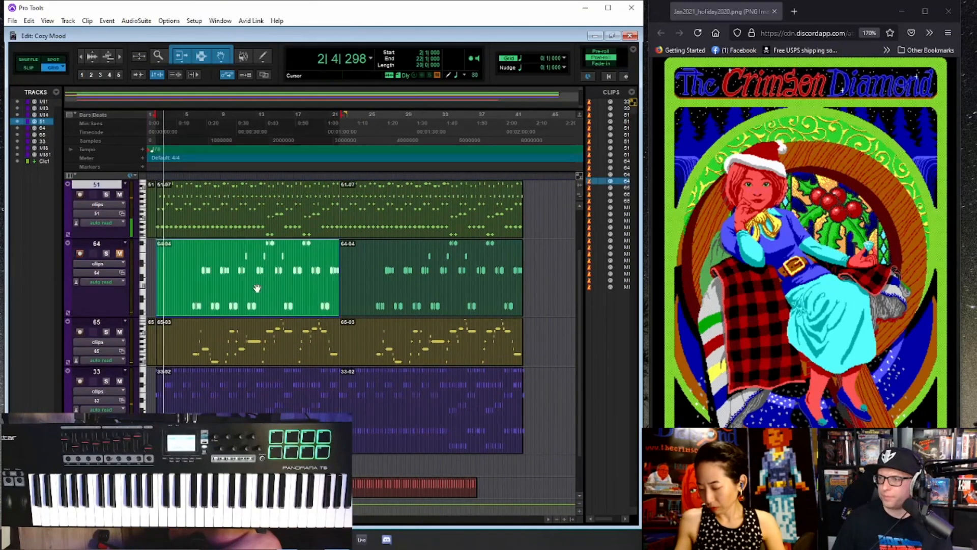
key("Delete")
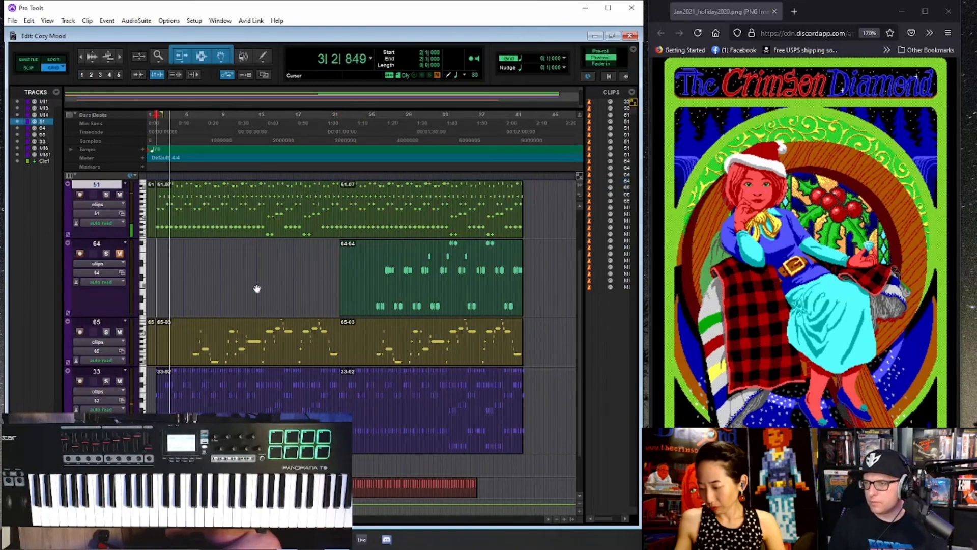
- Move the second 51-07 clip from track 51 to the MIDI 4 track, keeping its start at bar 22
scroll(275, 287, "up", 3)
left_click(415, 289)
right_click(415, 288)
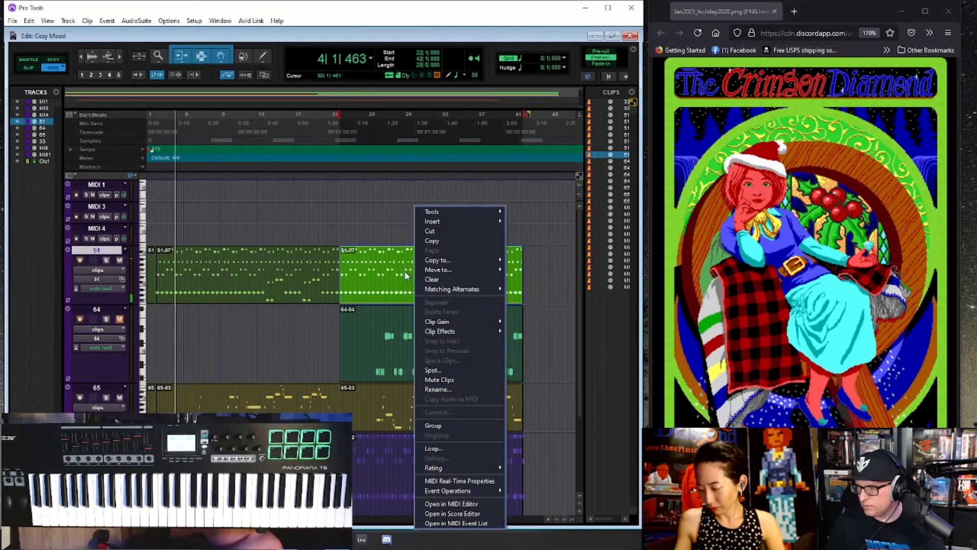
left_click(385, 250)
left_click_drag(385, 283, 388, 240)
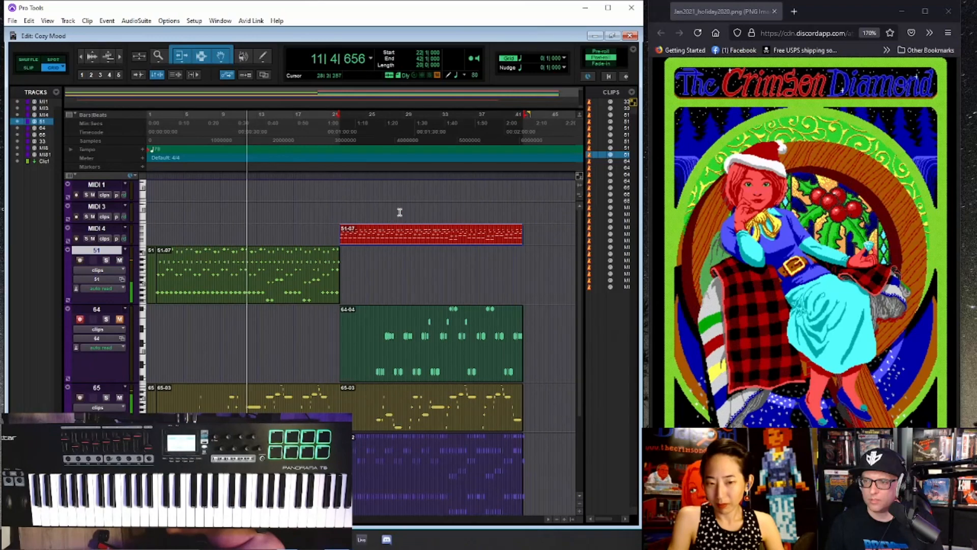
- Try splitting the first clip on track 65 at bar 13 beat 3, and undo the split
scroll(264, 400, "down", 3)
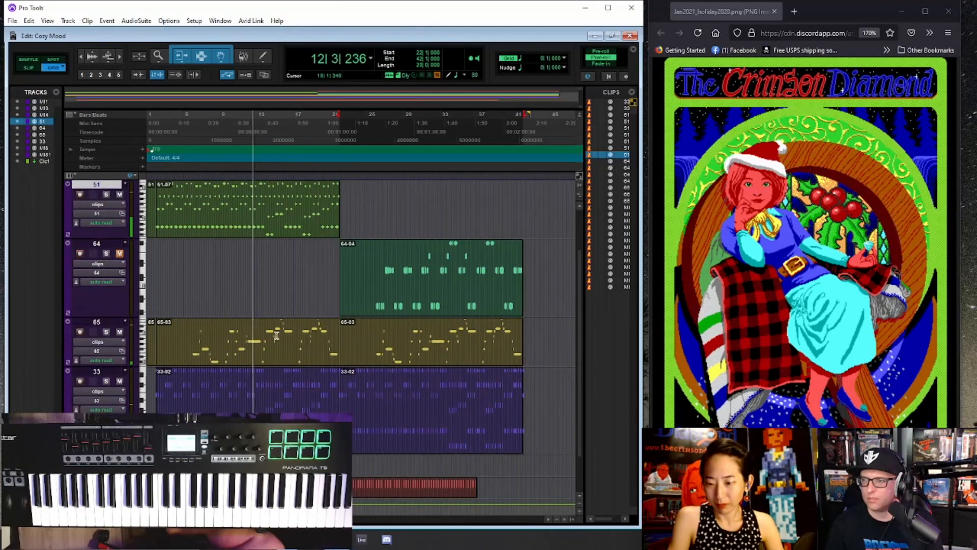
left_click(262, 334)
key("ctrl+]")
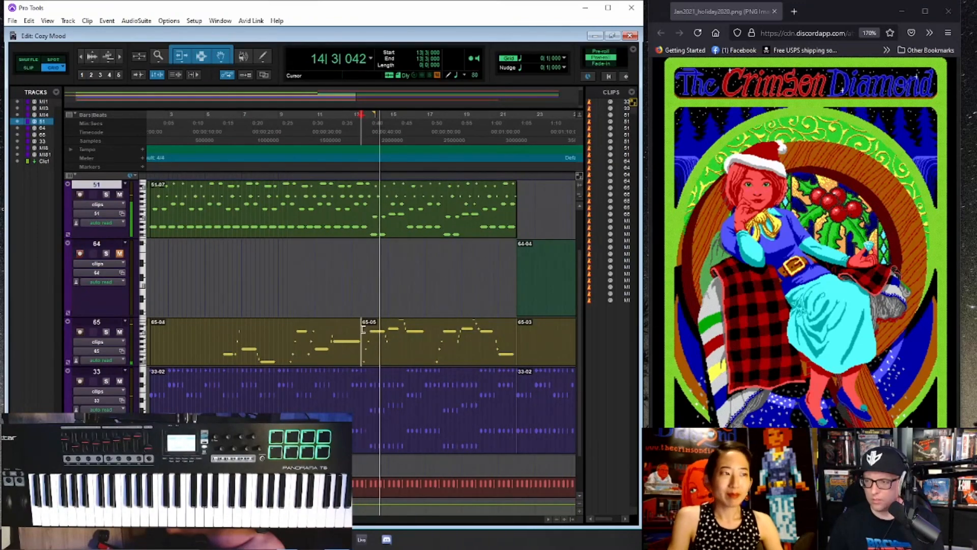
key("ctrl+bracketleft")
key("ctrl+bracketleft")
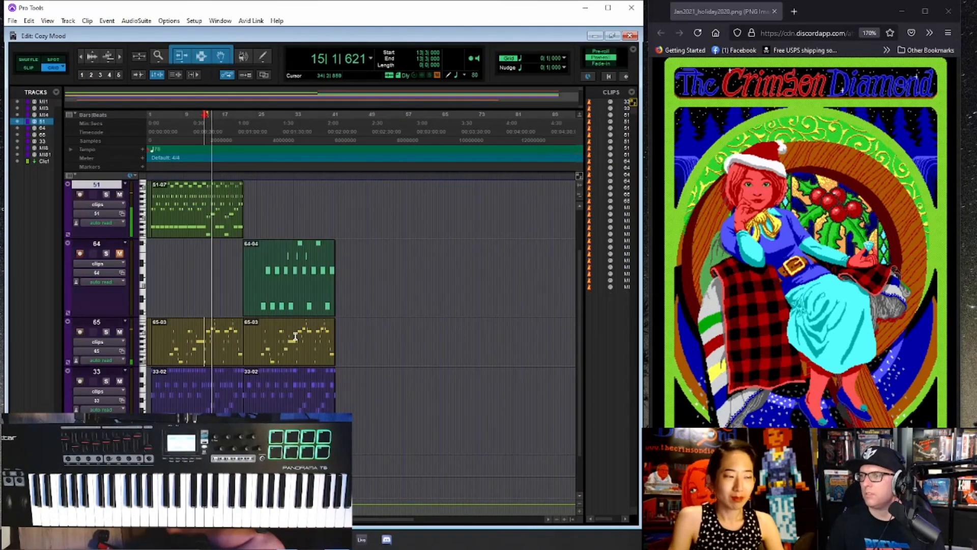
- Reduce the height of all tracks so the parts can be viewed together
left_click(260, 333)
key("ctrl+bracketright")
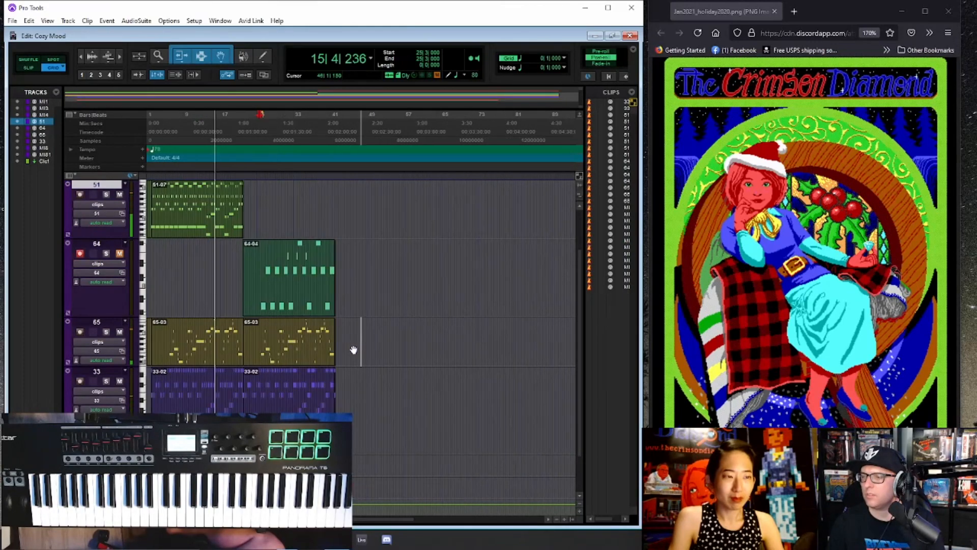
key("ctrl+bracketleft")
scroll(355, 349, "up", 3)
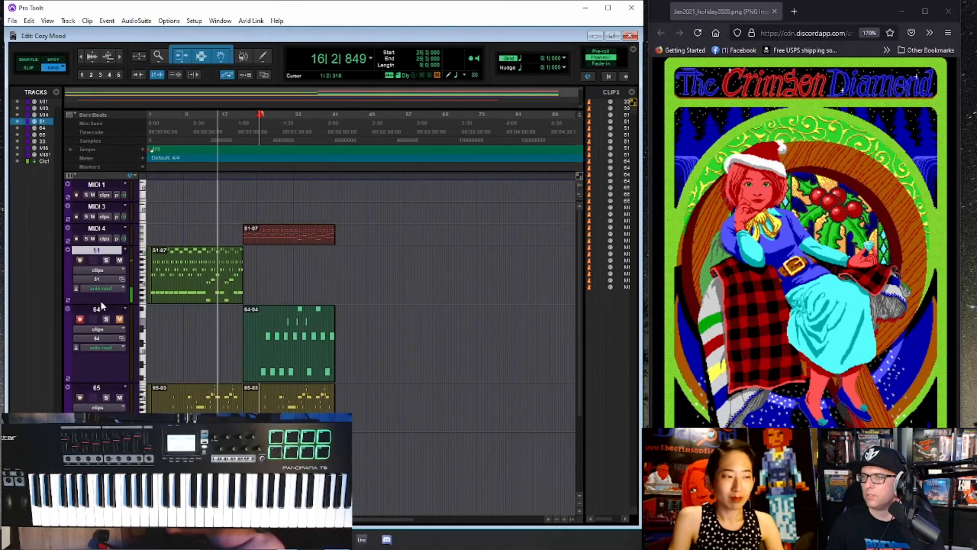
left_click_drag(101, 303, 99, 278)
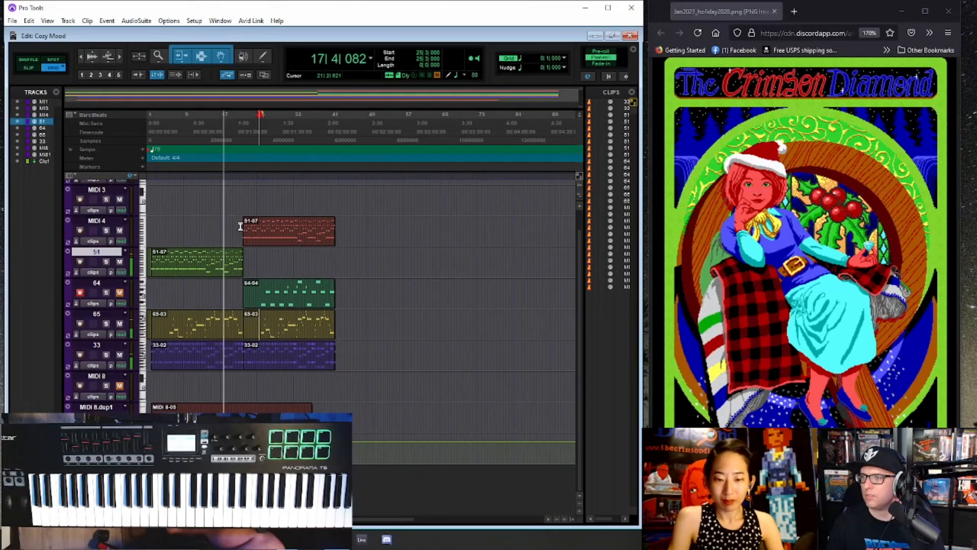
- Split the track 65 clip around the short rising notes at the end of bar 18 and open that segment in the MIDI Editor
key("ctrl+bracketright")
key("ctrl+bracketright")
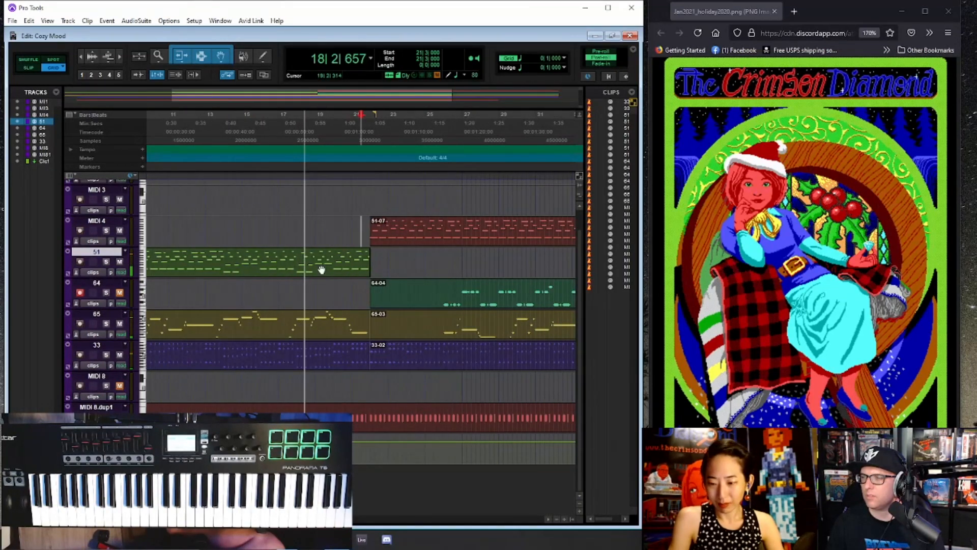
key("ctrl+bracketleft")
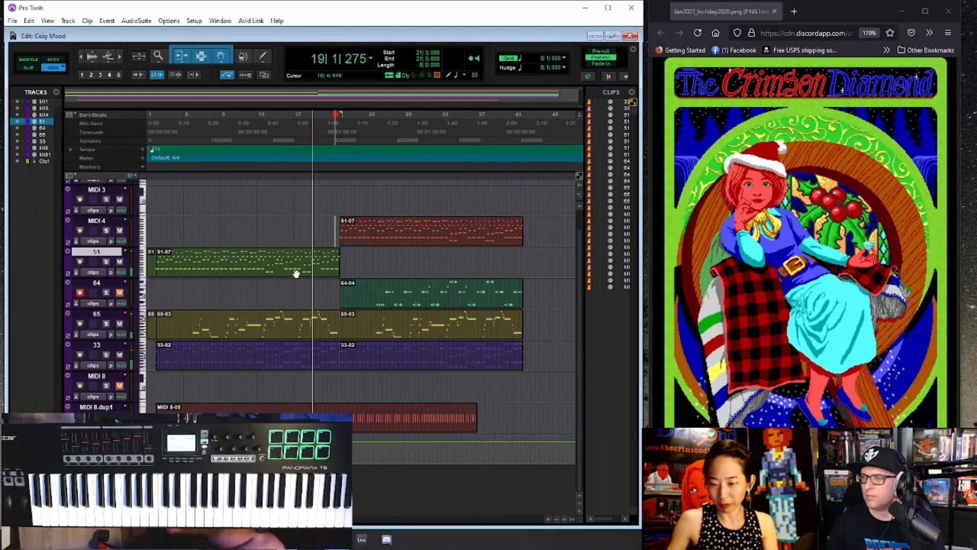
left_click(308, 320)
key("ctrl+bracketright")
key("ctrl+bracketright")
key("ctrl+bracketright")
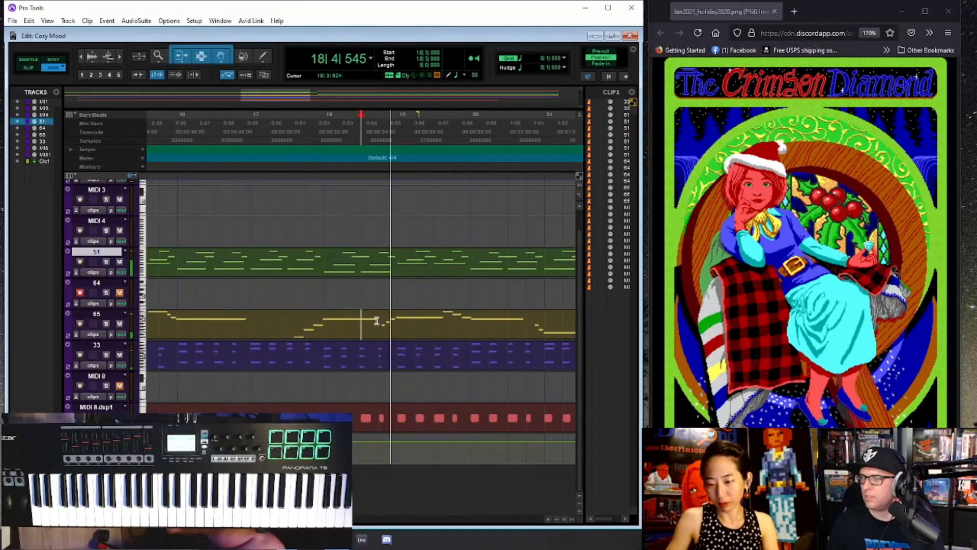
left_click(388, 337)
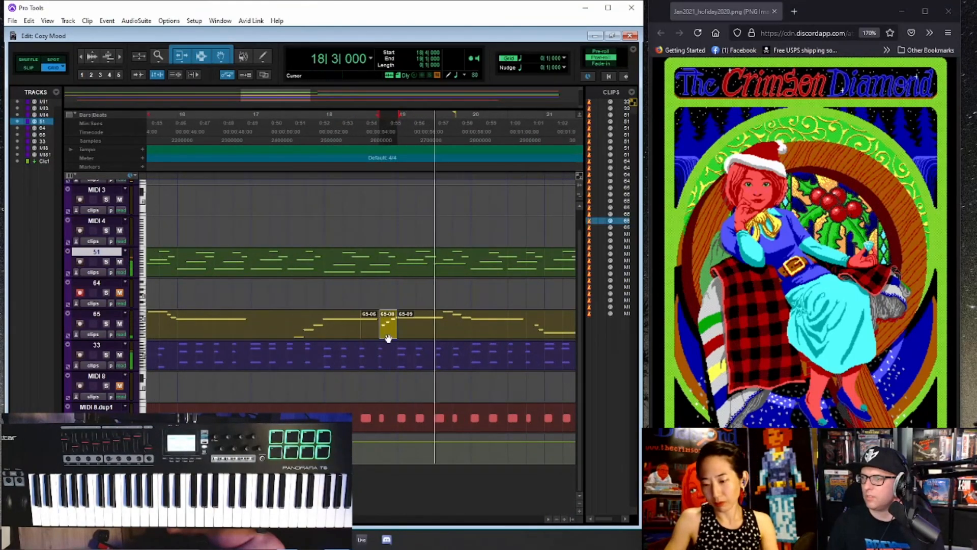
double_click(388, 338)
key("ctrl+bracketright")
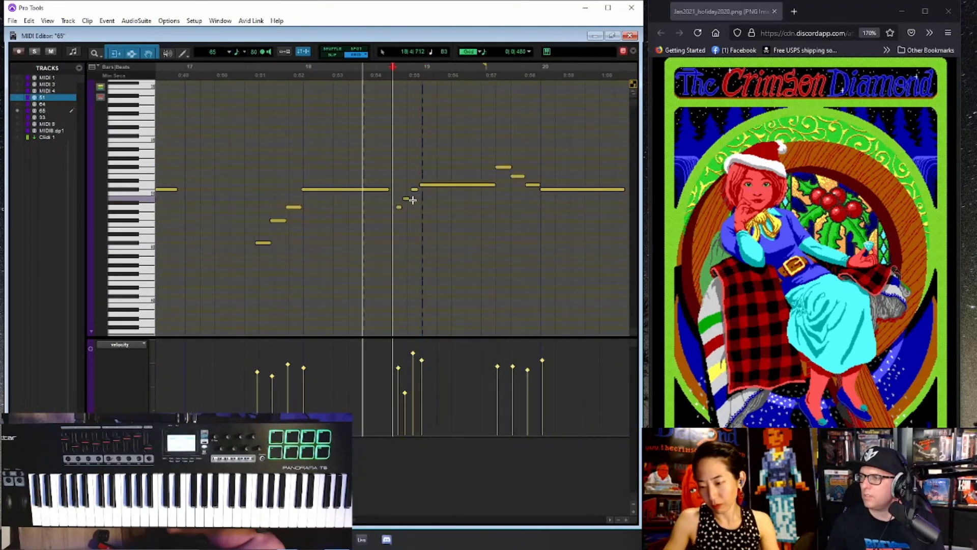
- Move the three short notes before bar 19 earlier, lower the first two in pitch, and align the following long note to bar 19
key("space")
left_click(399, 208)
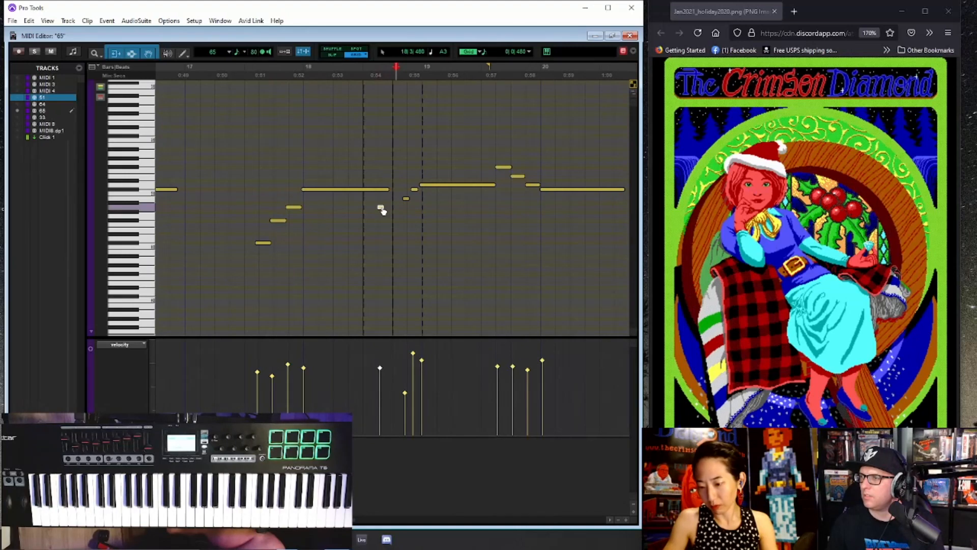
mouse_move(383, 211)
left_mouse_down()
mouse_move(405, 200)
mouse_move(396, 200)
left_mouse_up()
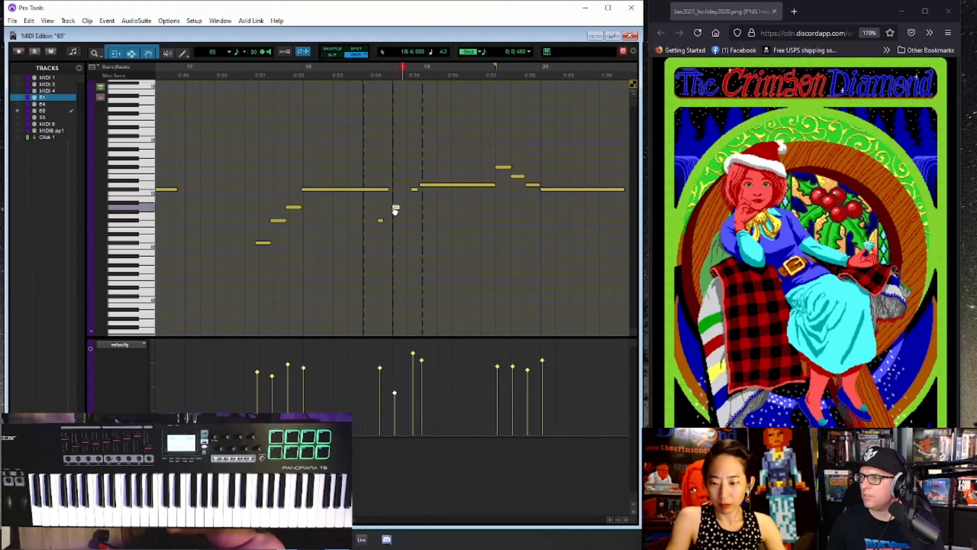
left_click(411, 190)
key("space")
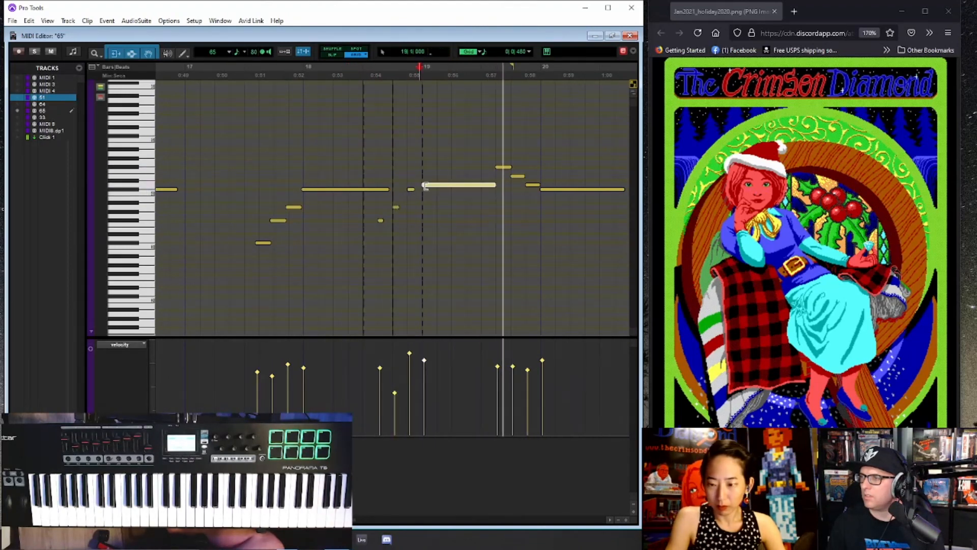
- Play from bar 17 beat 2 and retime the three rising notes and the long note that lead into bar 18
left_click(233, 148)
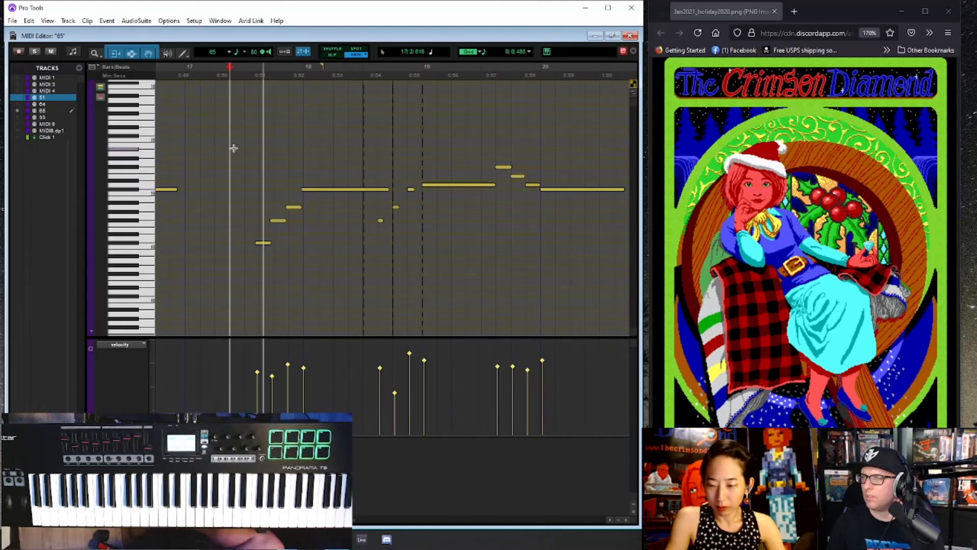
left_click_drag(249, 163, 318, 255)
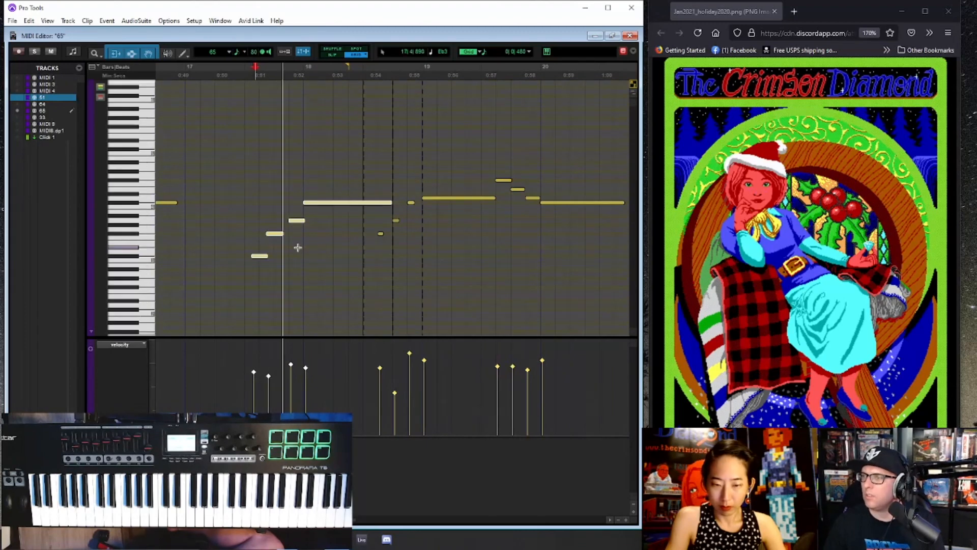
- Move the first two rising notes before bar 18 slightly later and play the melody from bar 17 beat 2
scroll(258, 257, "up", 1)
left_click(258, 256)
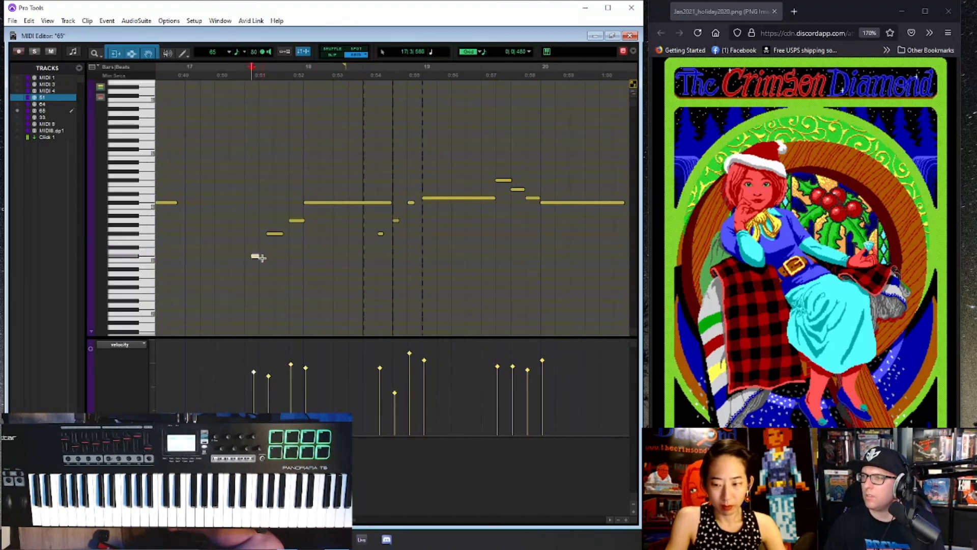
left_click_drag(259, 257, 281, 238)
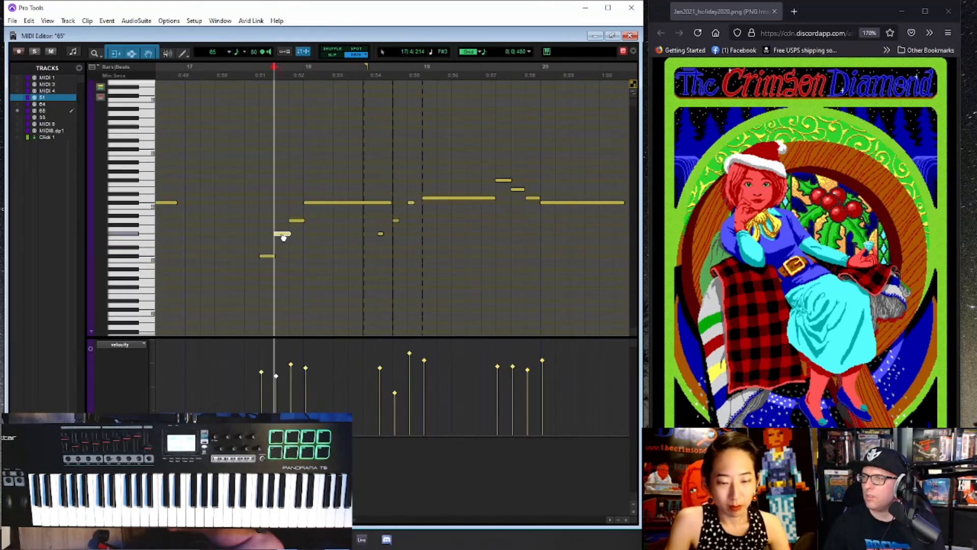
left_click(221, 181)
key("space")
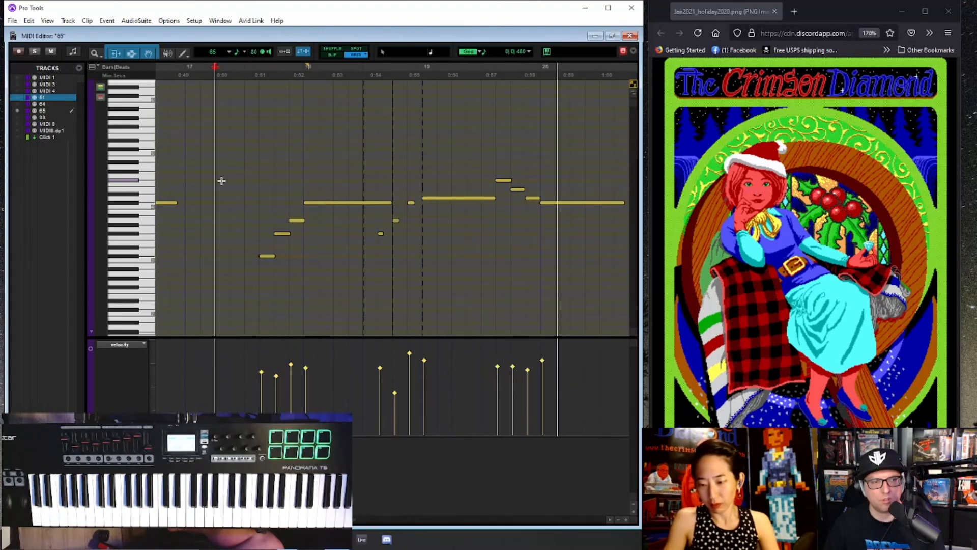
key("ctrl+[")
key("ctrl+[")
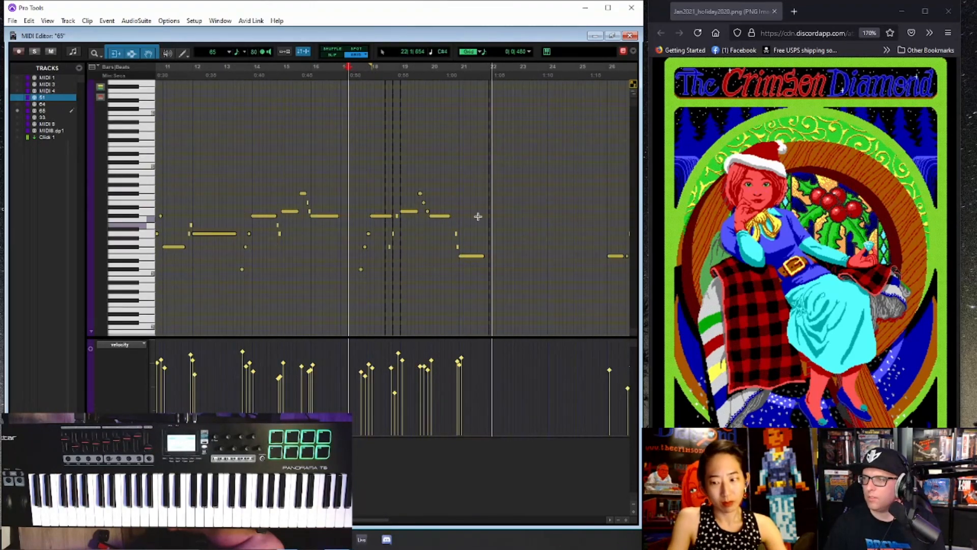
key("space")
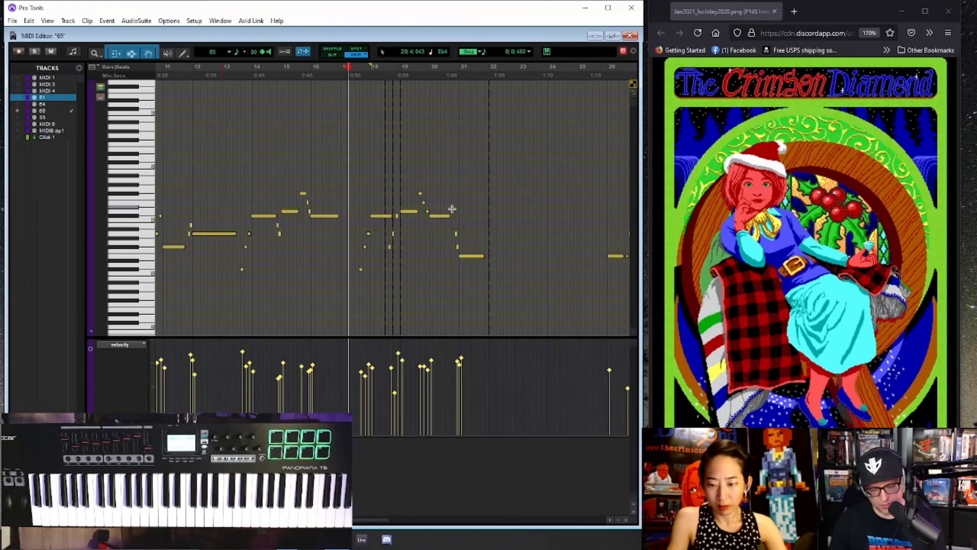
- Return to the Edit window and play the transition into the duplicated section from bar 20 beat 4
key("ctrl+=")
key("ctrl+bracketleft")
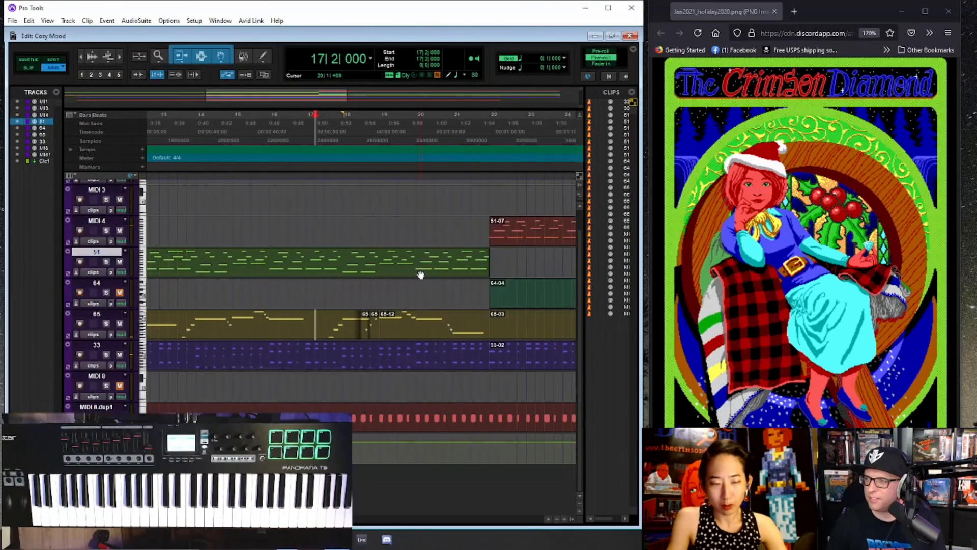
key("ctrl+bracketleft")
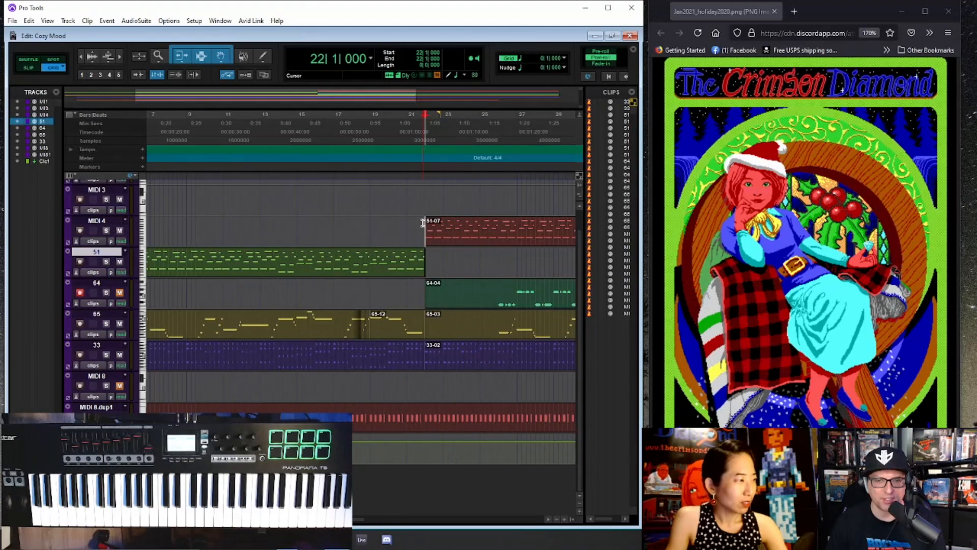
key("ctrl+[")
left_click(327, 134)
key("space")
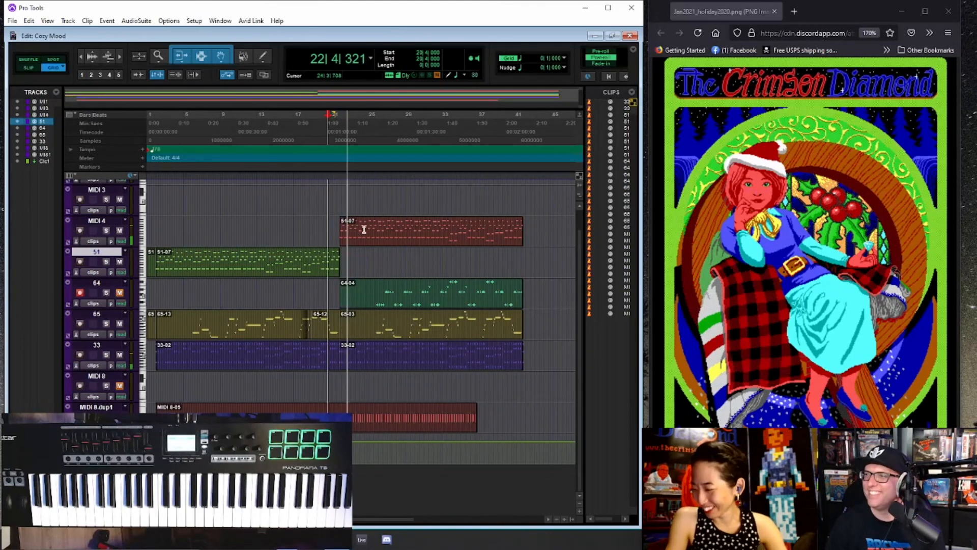
- Copy the second-section clips of tracks 33 and 64 to MIDI 3 and MIDI 1, and delete the original from track 64
scroll(389, 245, "up", 1)
scroll(389, 245, "down", 1)
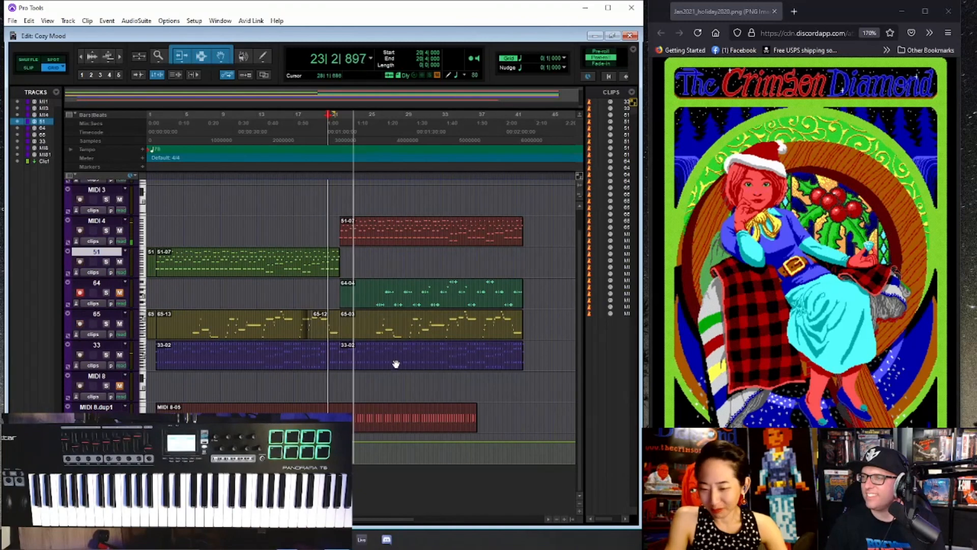
left_click_drag(395, 359, 395, 214)
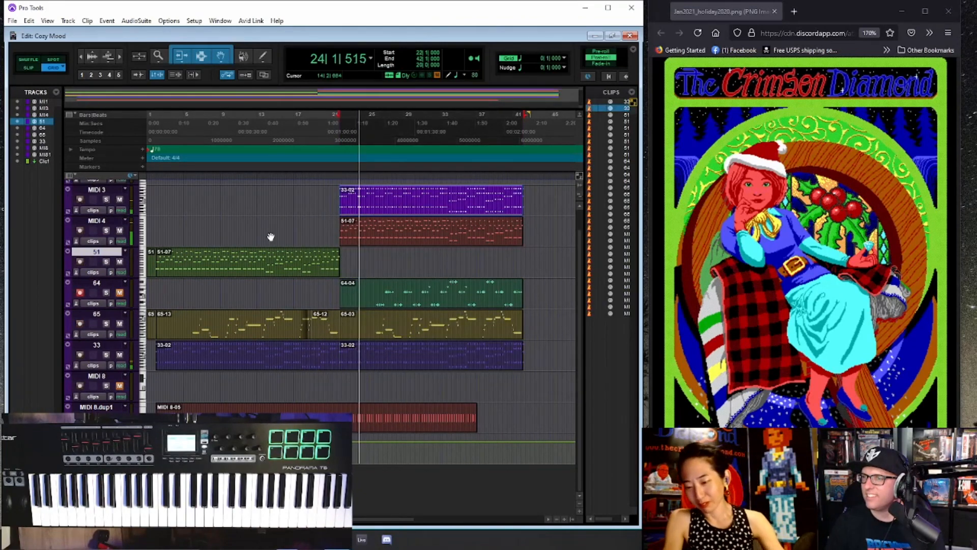
scroll(402, 237, "up", 1)
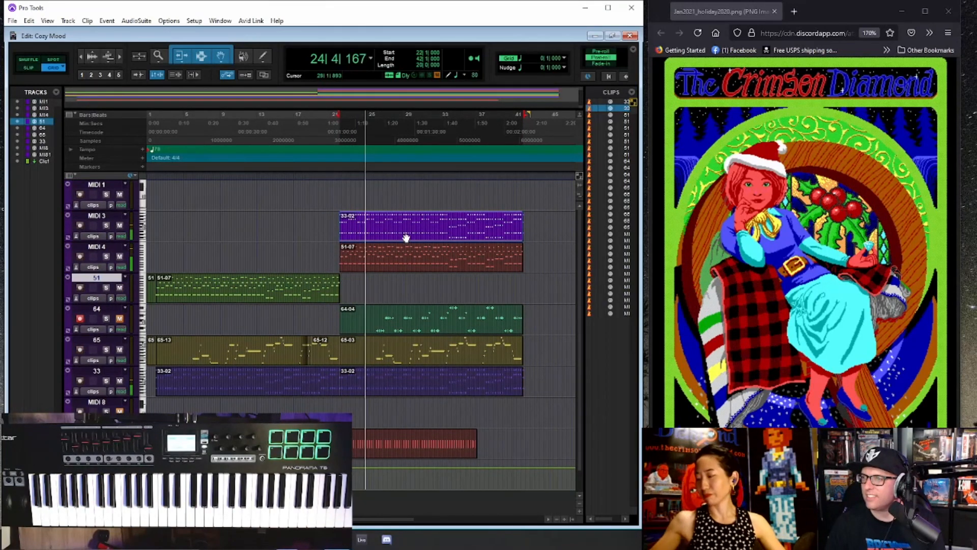
left_click_drag(404, 328, 404, 203)
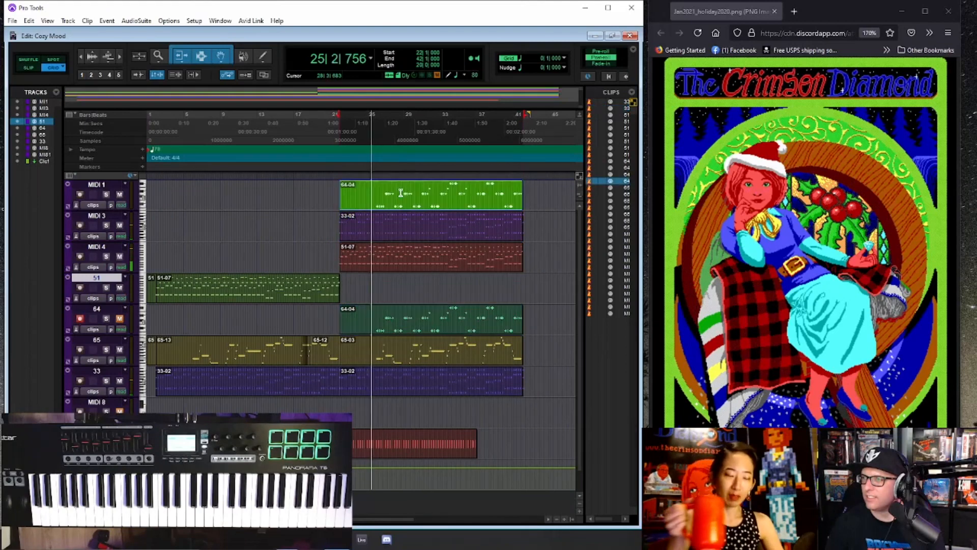
left_click(402, 331)
key("Delete")
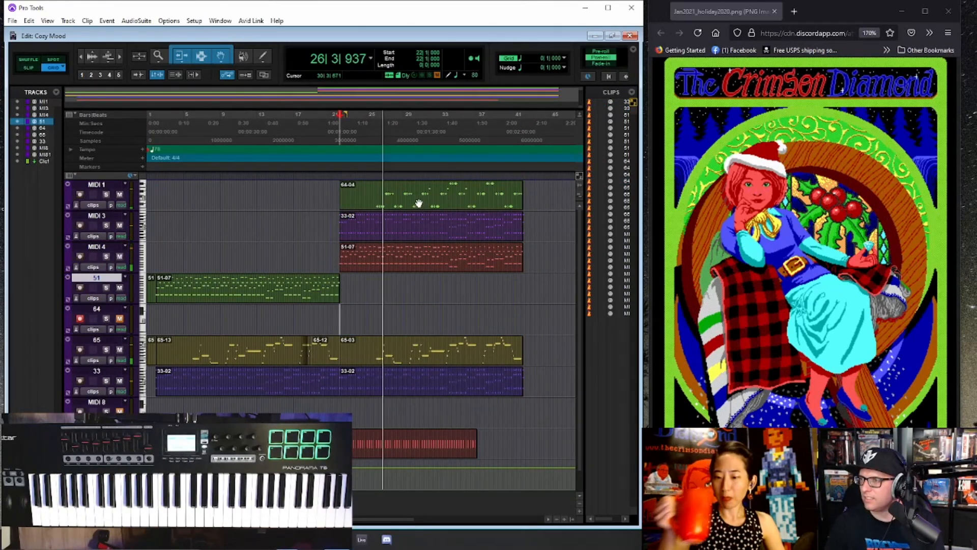
- Move the second-section melody clip from track 65 to track 64 and audition it from bar 26 beat 2
left_click_drag(403, 353, 404, 322)
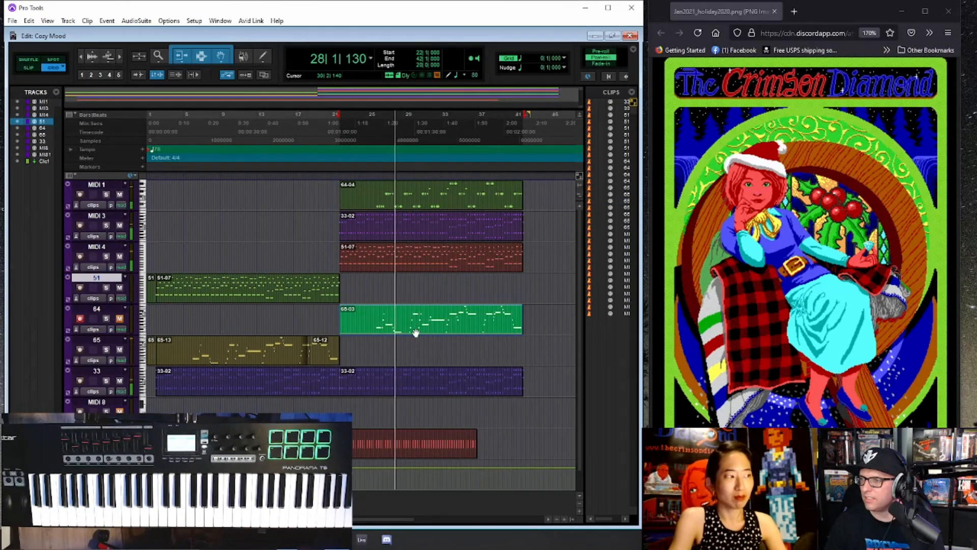
key("space")
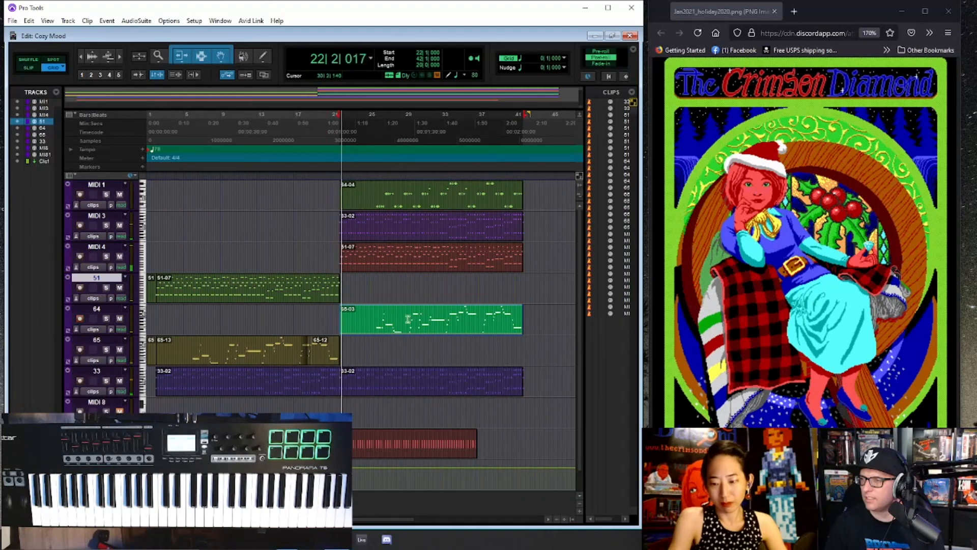
key("space")
left_click(383, 313)
key("space")
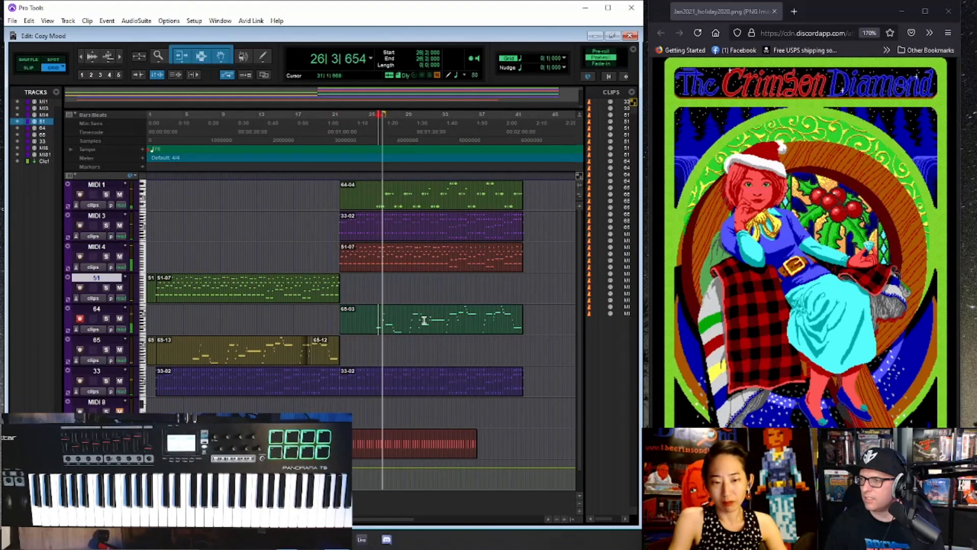
- Try the second-section melody clip on track 51 instead of track 64, and stop playback
left_click(415, 306)
left_click_drag(415, 306, 414, 302)
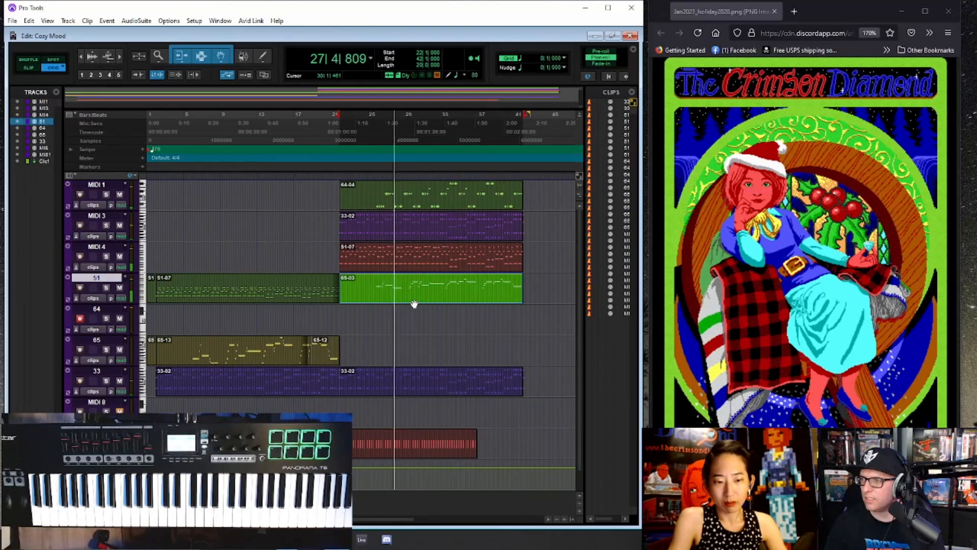
key("space")
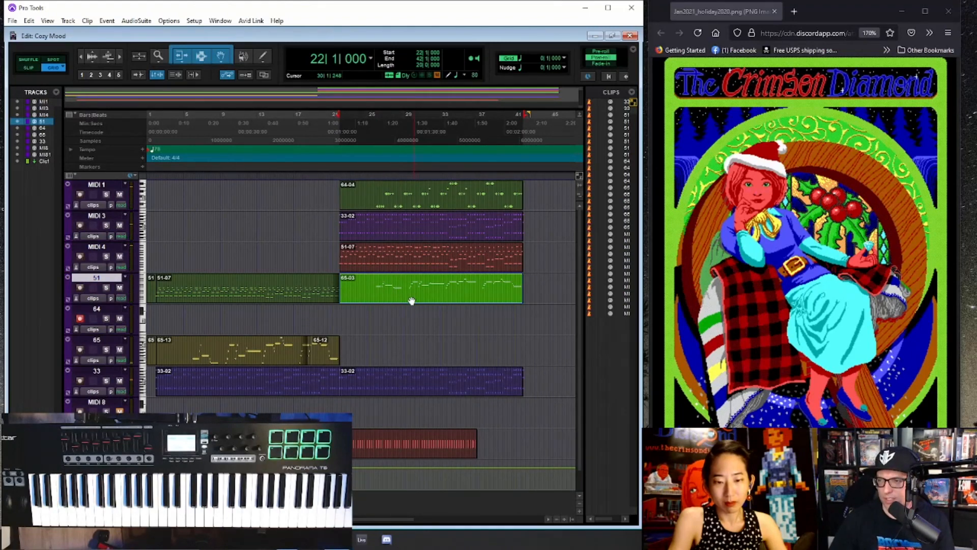
- Undo the second-section clip moves, copies and deletion, along with the latest note edits on track 65
key("ctrl+z")
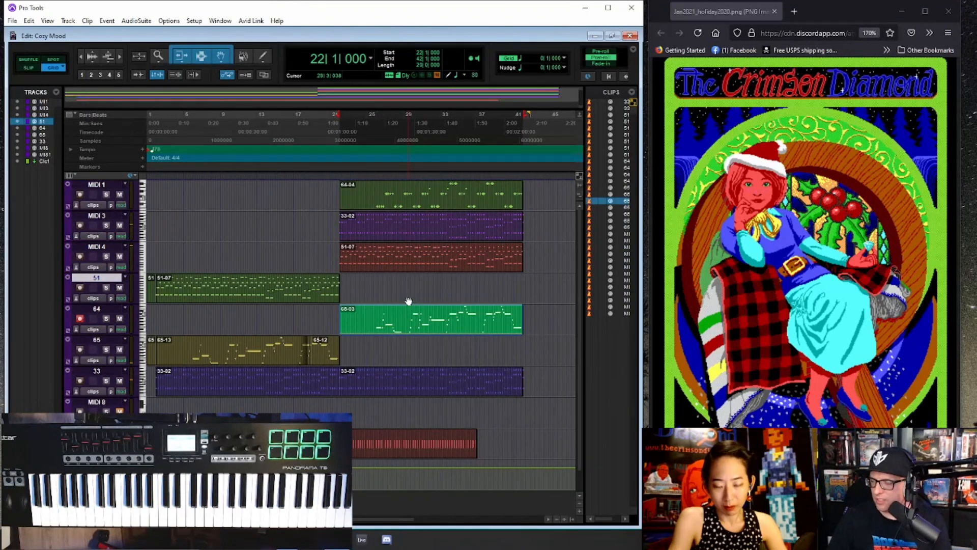
key("ctrl+z")
key("ctrl+z")
key("ctrl+z")
key("ctrl+z")
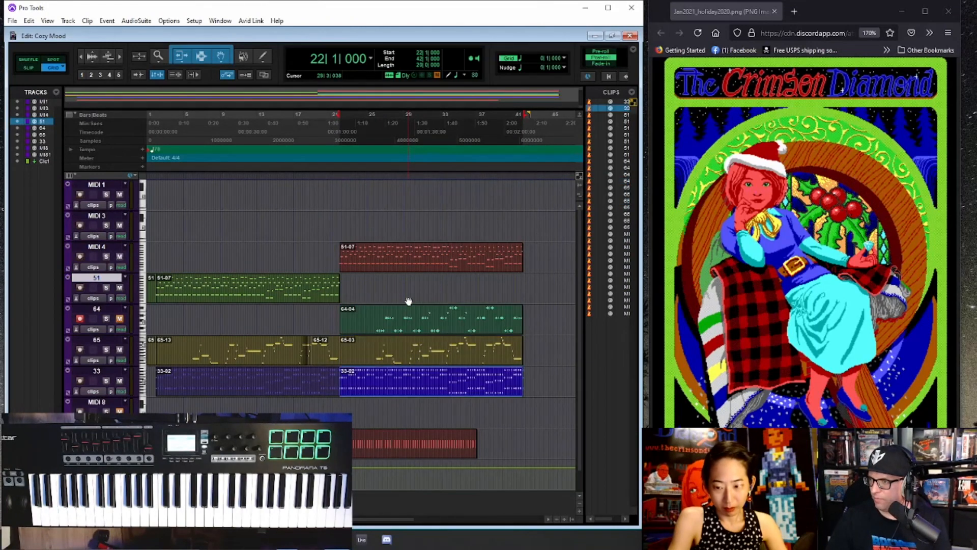
key("ctrl+z")
key("ctrl+z")
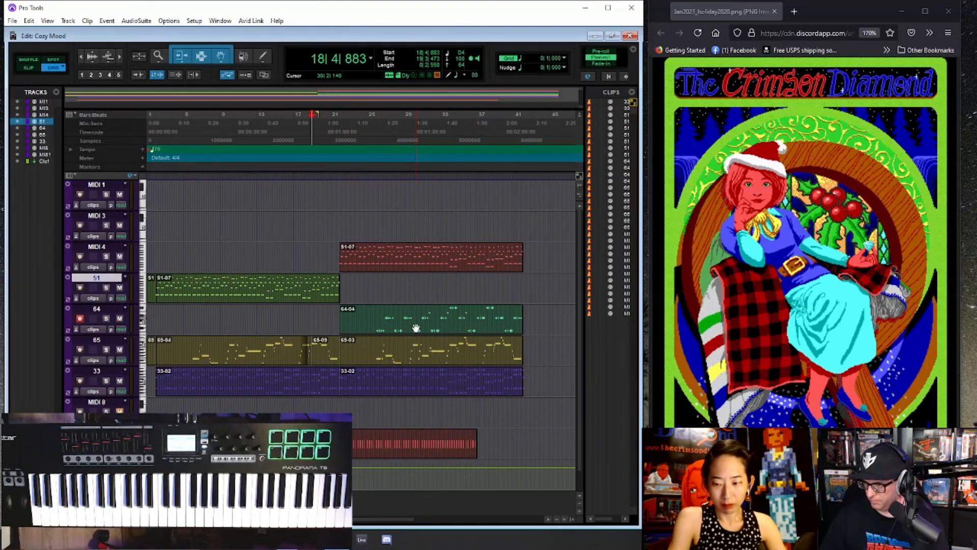
- Play the full arrangement from bar 2 to review the first section and the transition
key("ctrl+[")
scroll(249, 277, "down", 1)
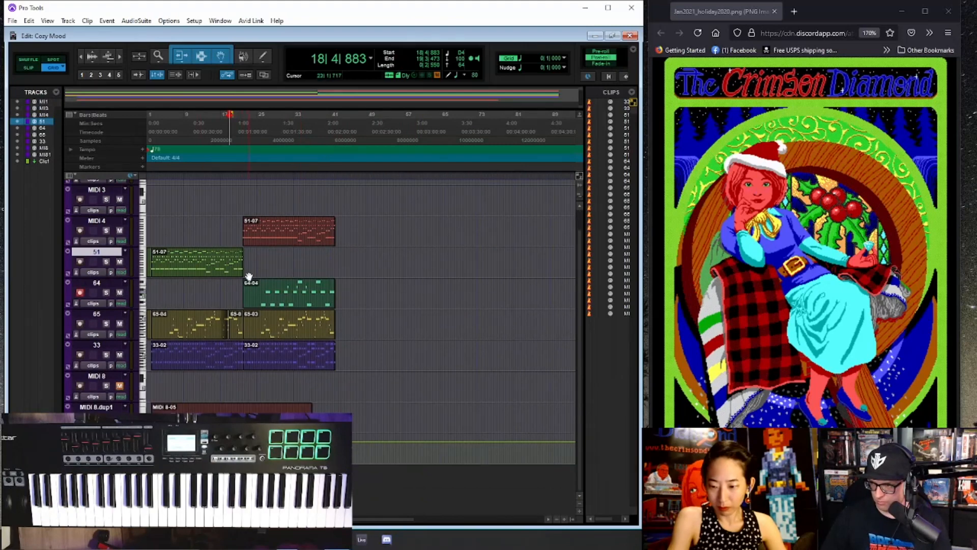
scroll(236, 240, "up", 1)
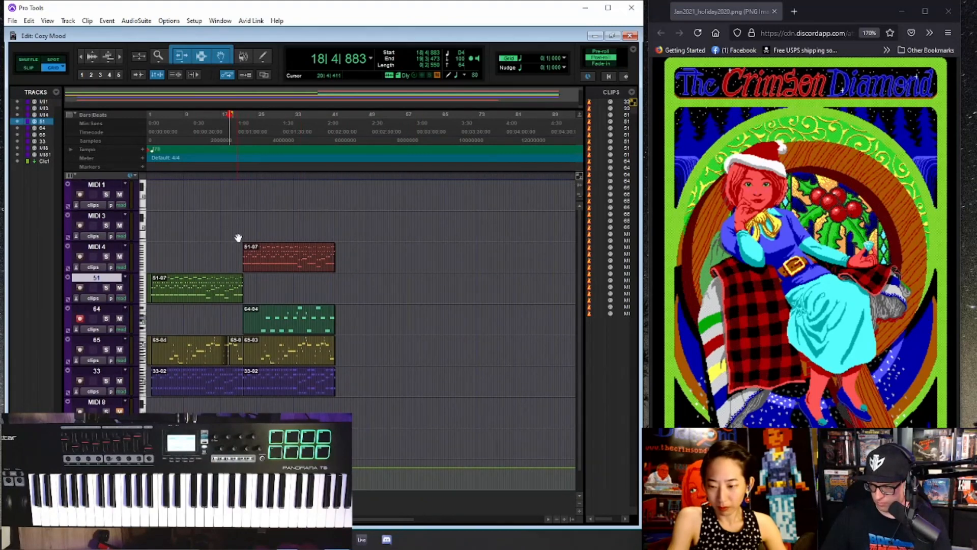
left_click(151, 134)
key("space")
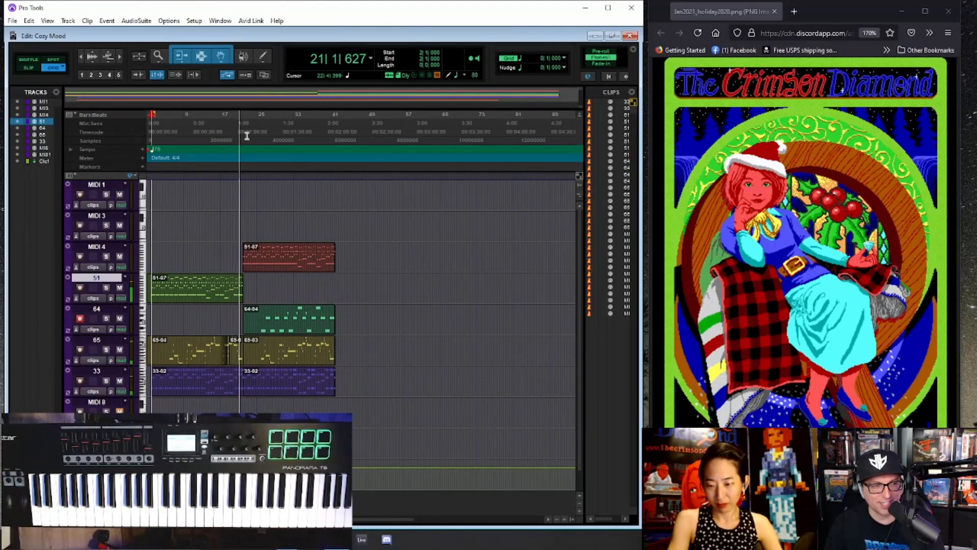
- Move track 33's second-section clip to MIDI 3 at bar 22, and solo tracks MIDI 4 and MIDI 3
key("ctrl+]")
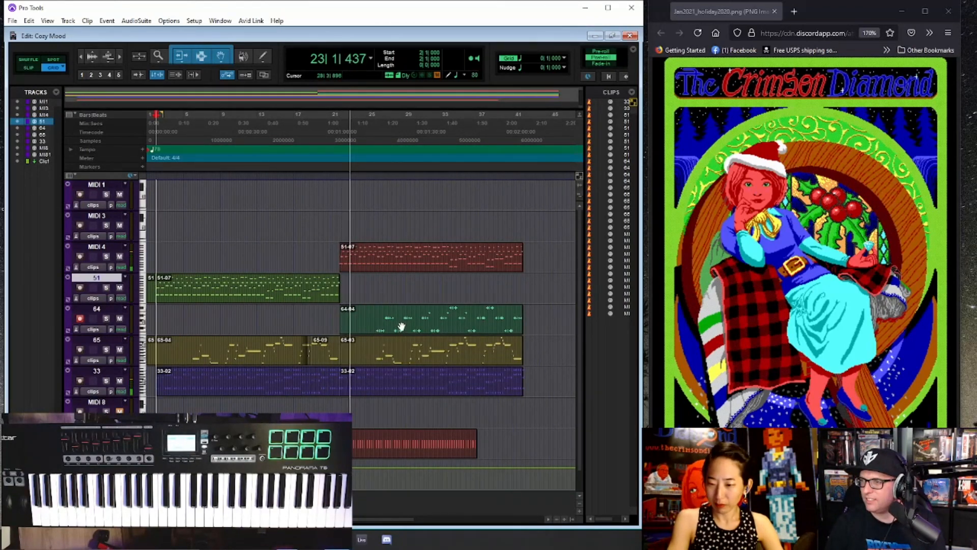
left_click(106, 256)
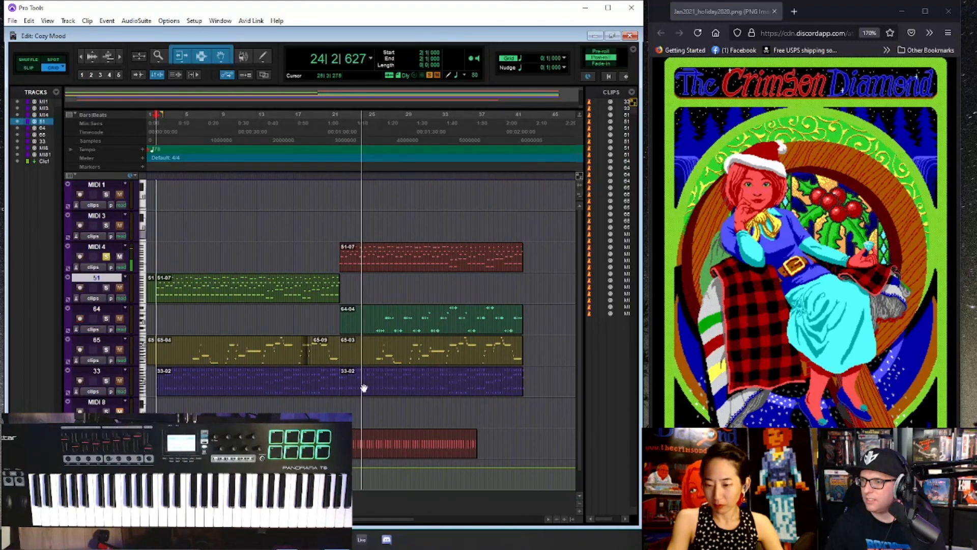
left_click_drag(395, 228, 396, 228)
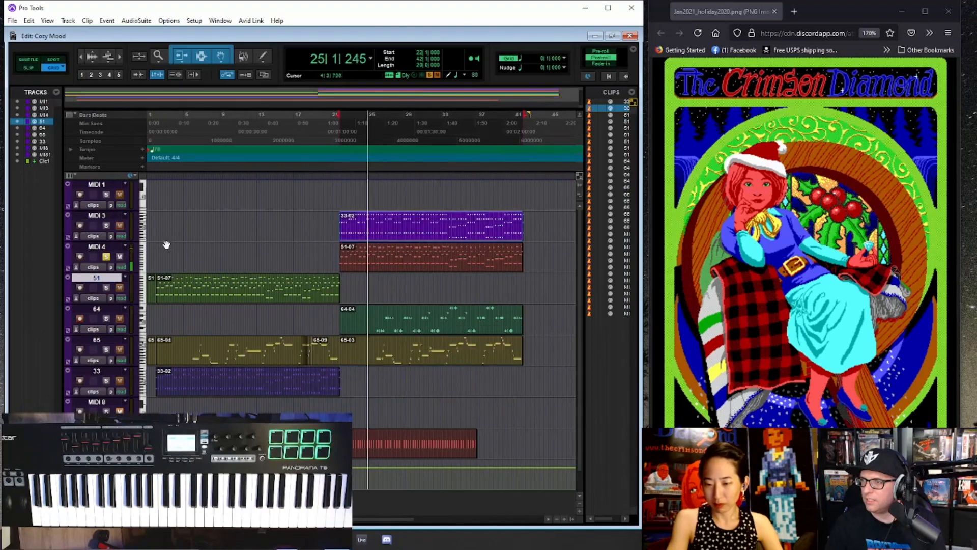
left_click(106, 225)
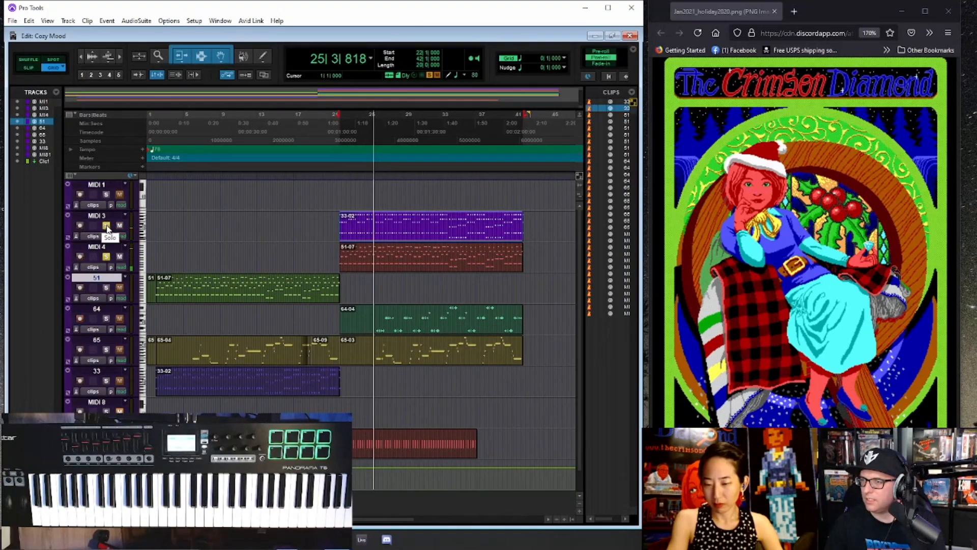
key("ctrl+equal")
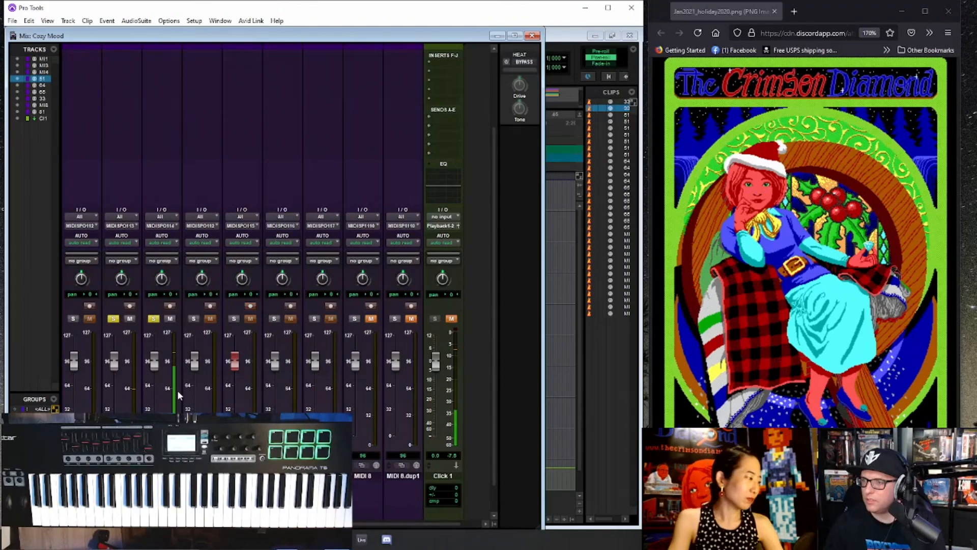
left_click(160, 465)
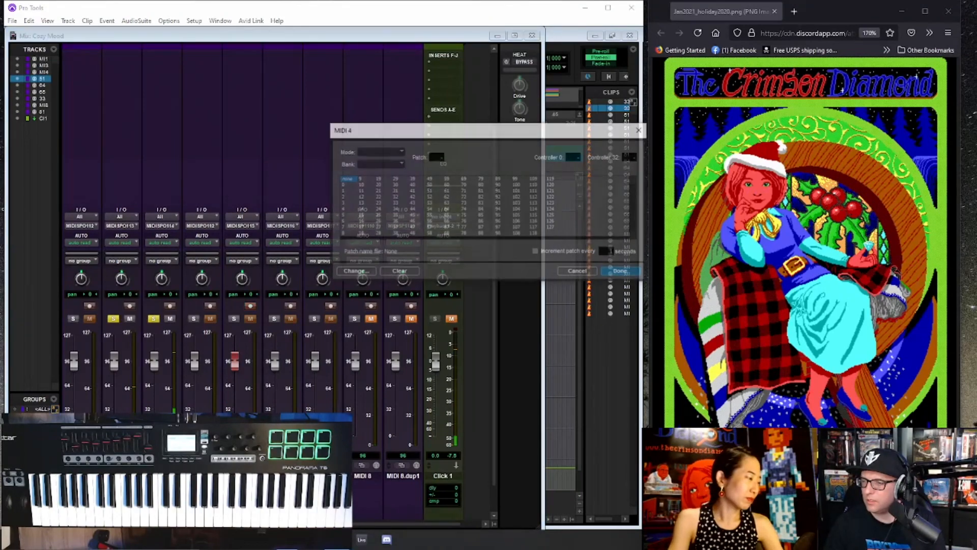
left_click(578, 271)
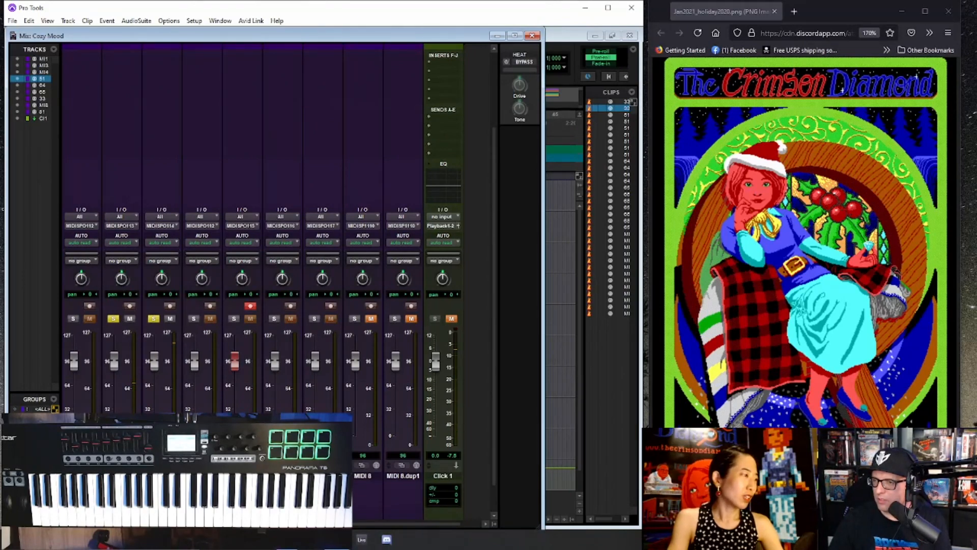
key("ctrl+equal")
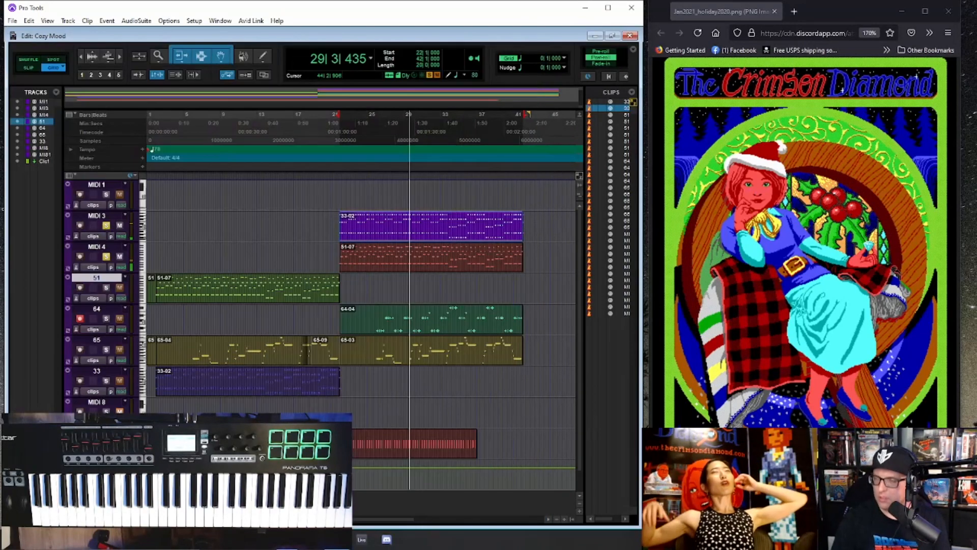
- Enlarge the track rows to expose their patch settings, and audition patches 11 to 14 on MIDI 3 from bar 22
key("space")
left_click_drag(117, 242, 116, 258)
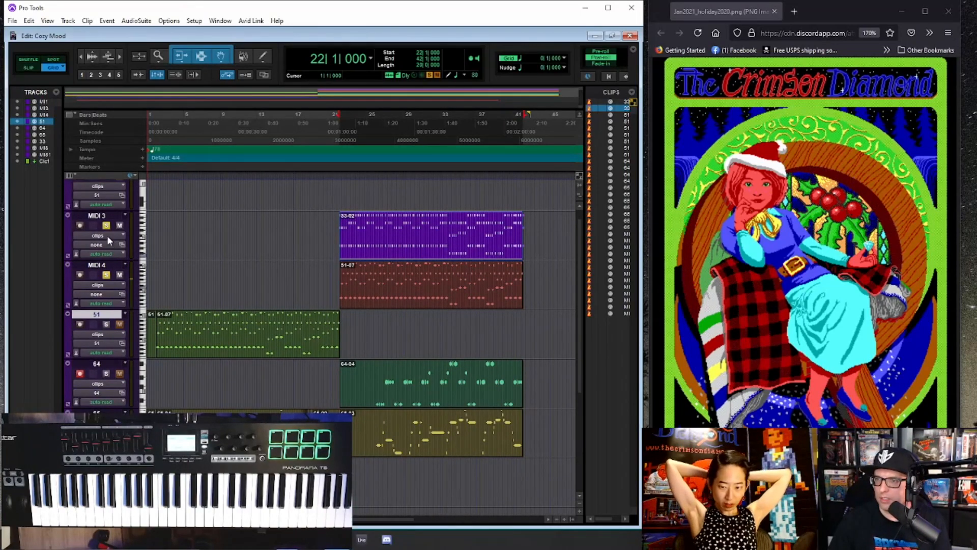
left_click(122, 244)
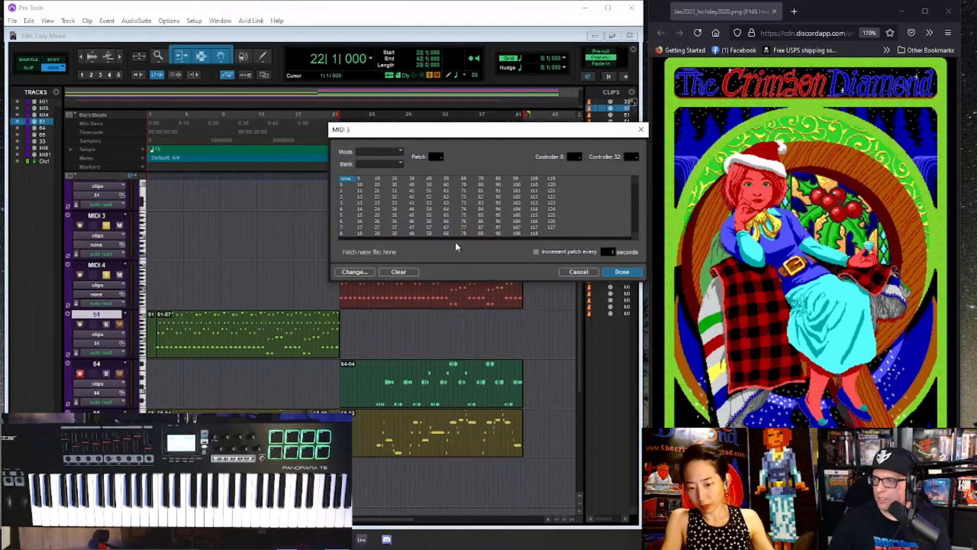
left_click(360, 192)
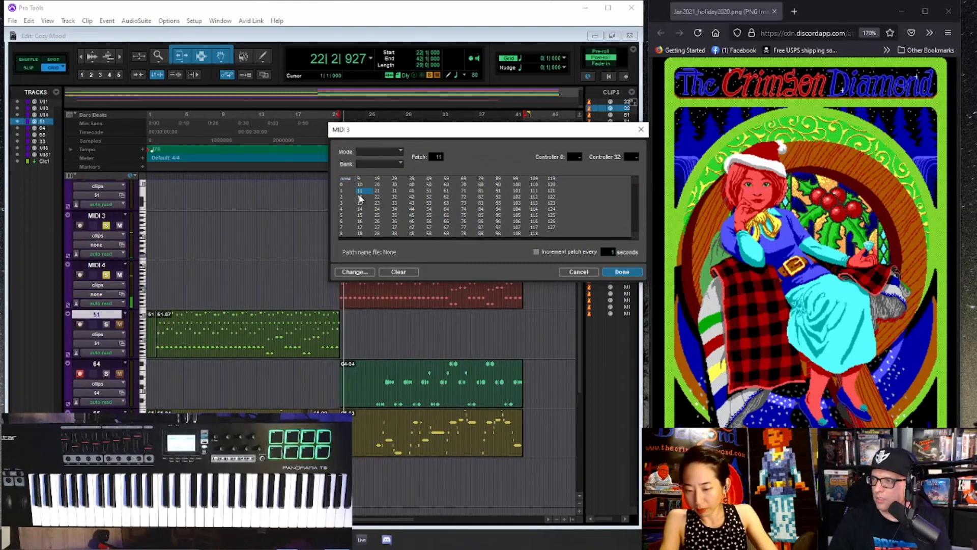
left_click(360, 198)
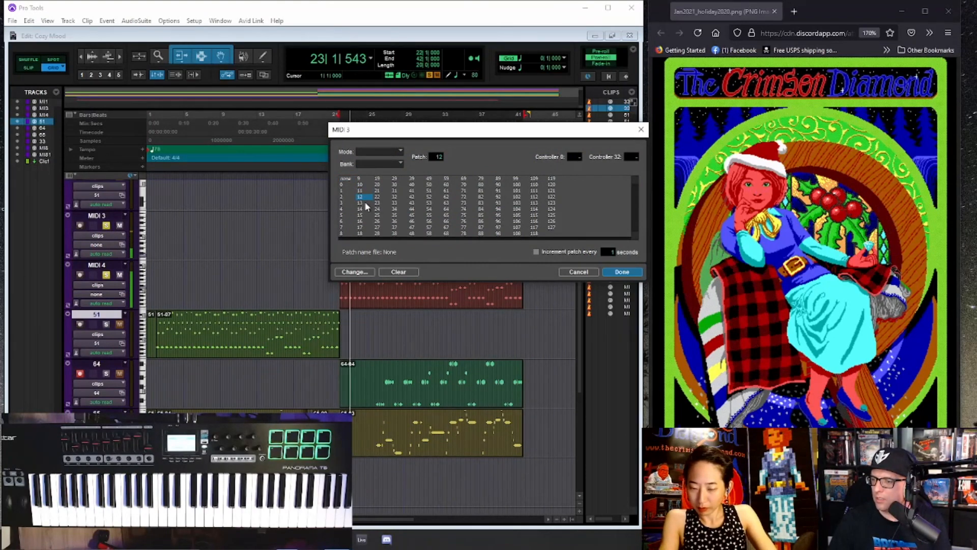
key("Down")
key("Down")
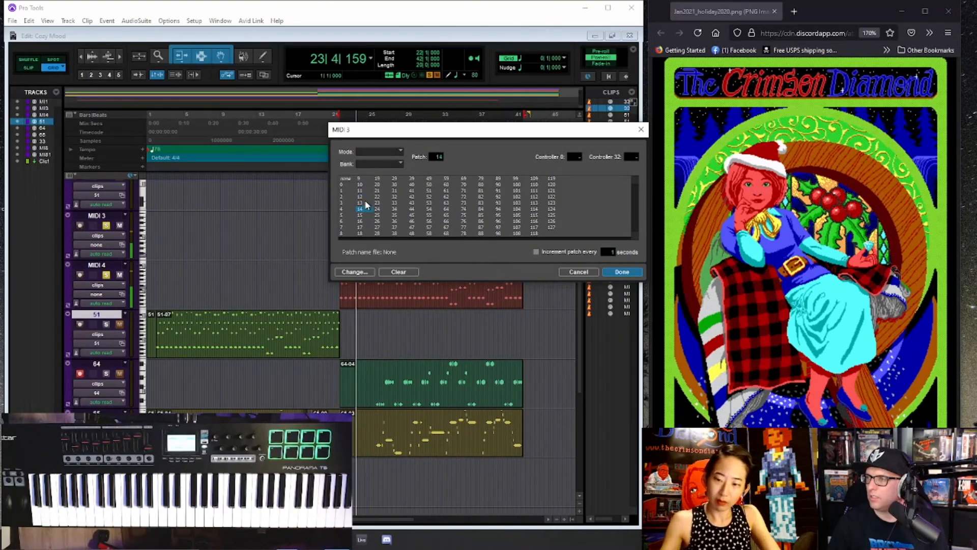
- Audition patches 15 and 5 down to 1 on MIDI 3, and assign patch 1
key("Down")
key("Left")
key("Up")
key("Up")
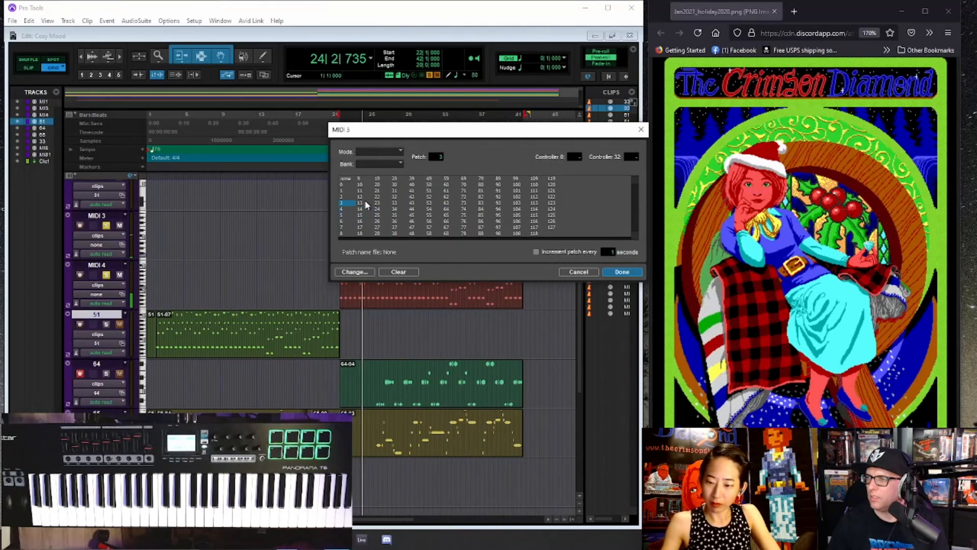
key("Up")
key("Up")
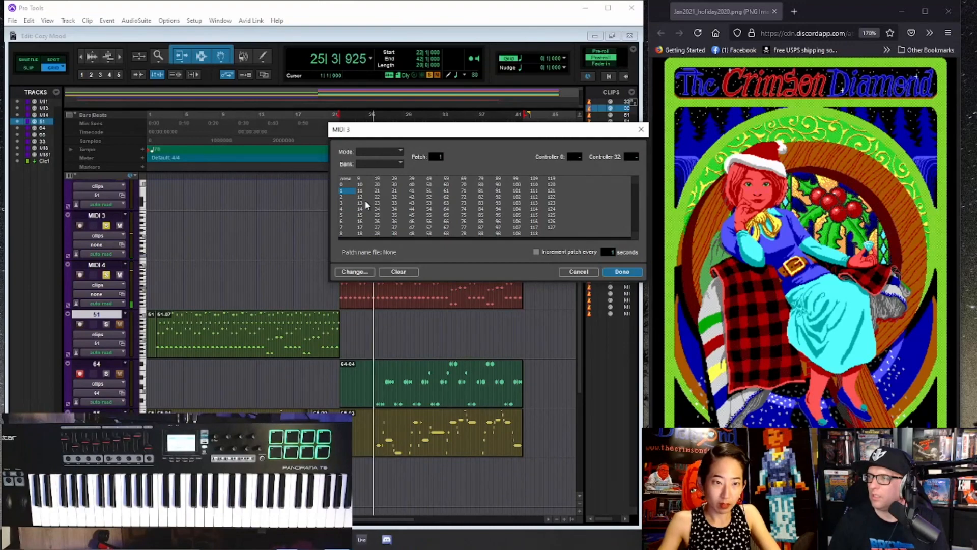
key("Return")
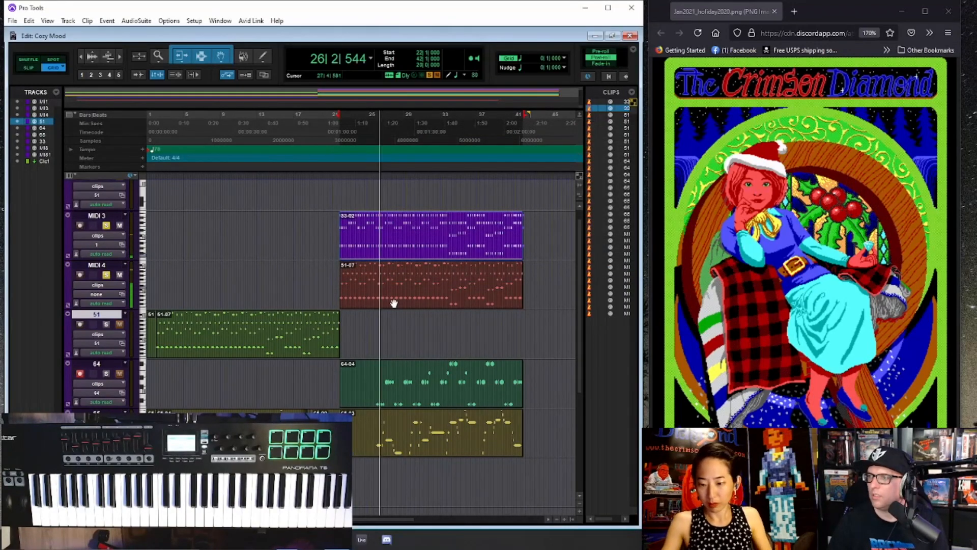
- Audition patches 22, 12, 0 and 1 on MIDI 4 from the Mix window, and assign patch 2
key("ctrl+equal")
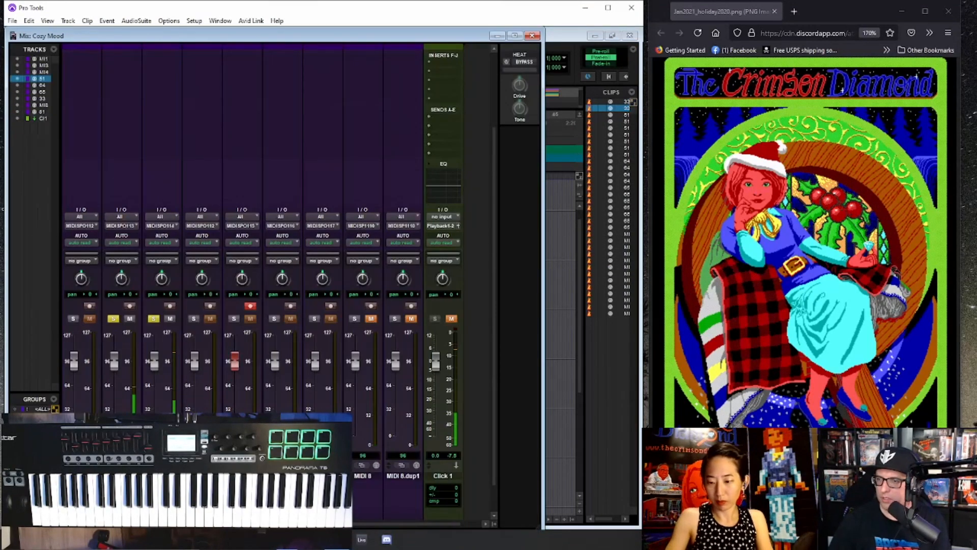
left_click(161, 465)
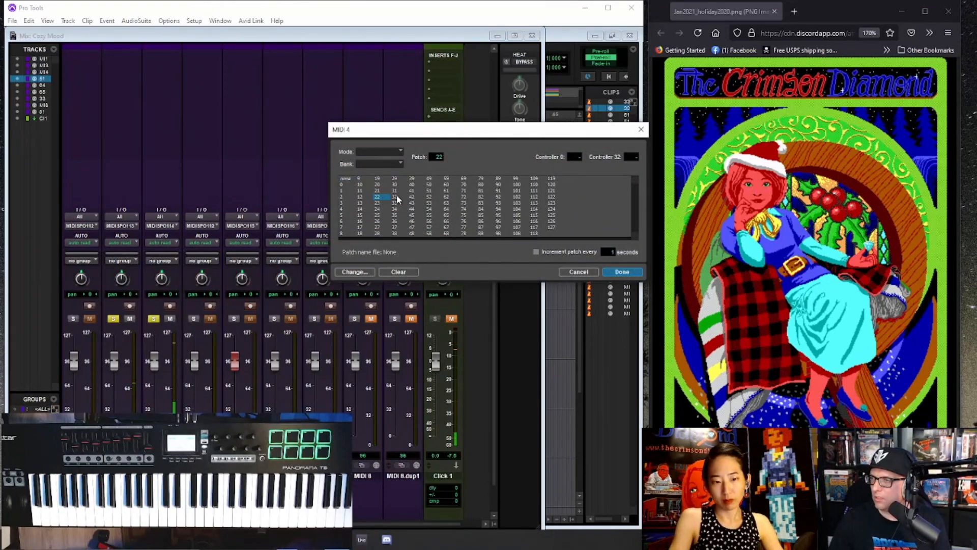
left_click(382, 224)
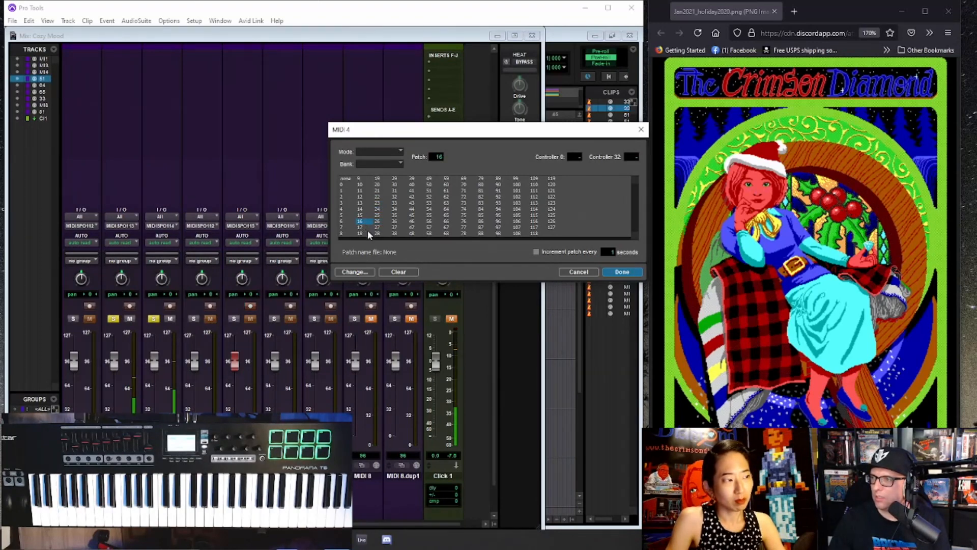
left_click(363, 183)
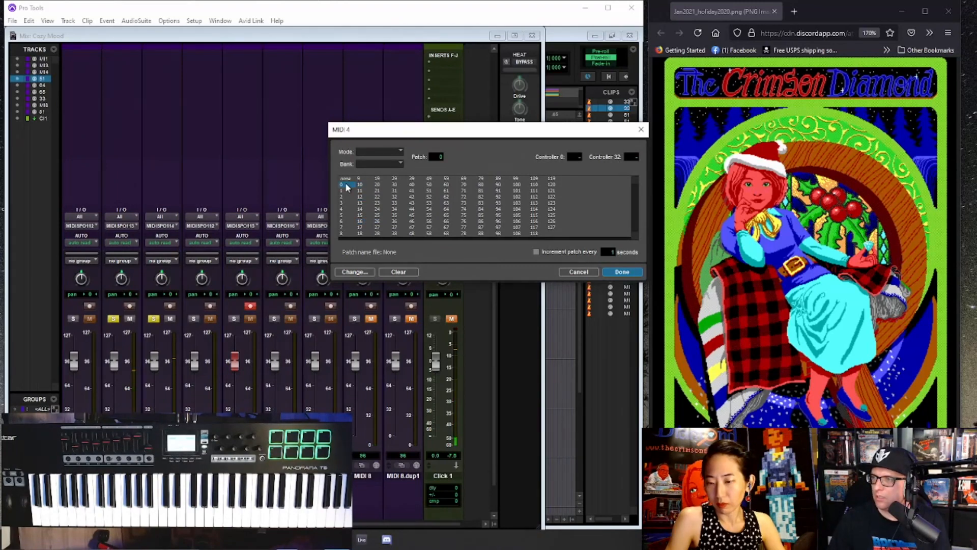
left_click(346, 191)
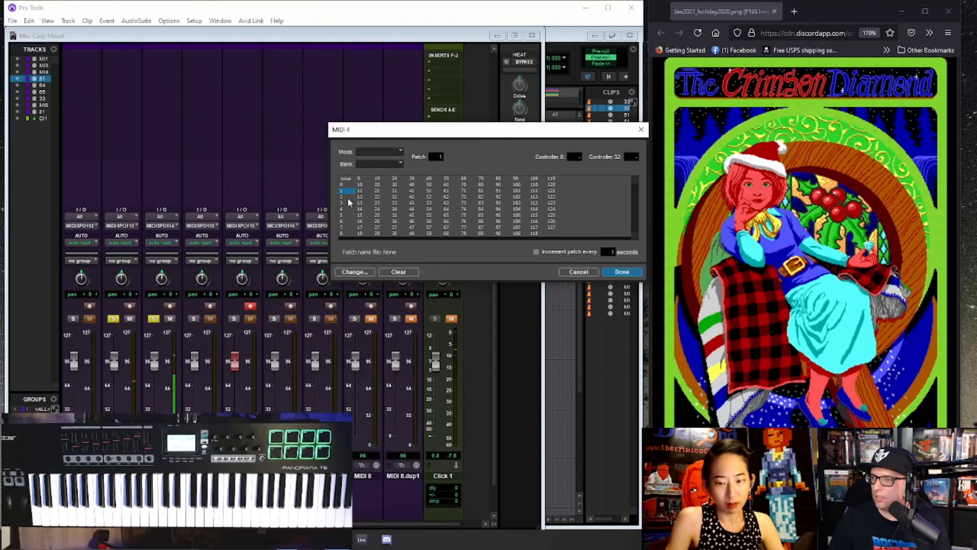
left_click(348, 198)
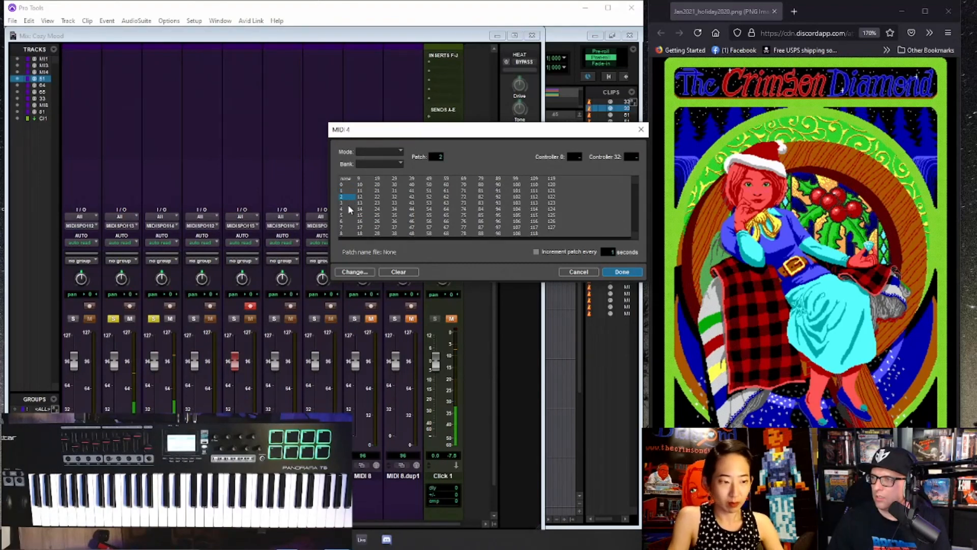
left_click(614, 272)
key("ctrl+equal")
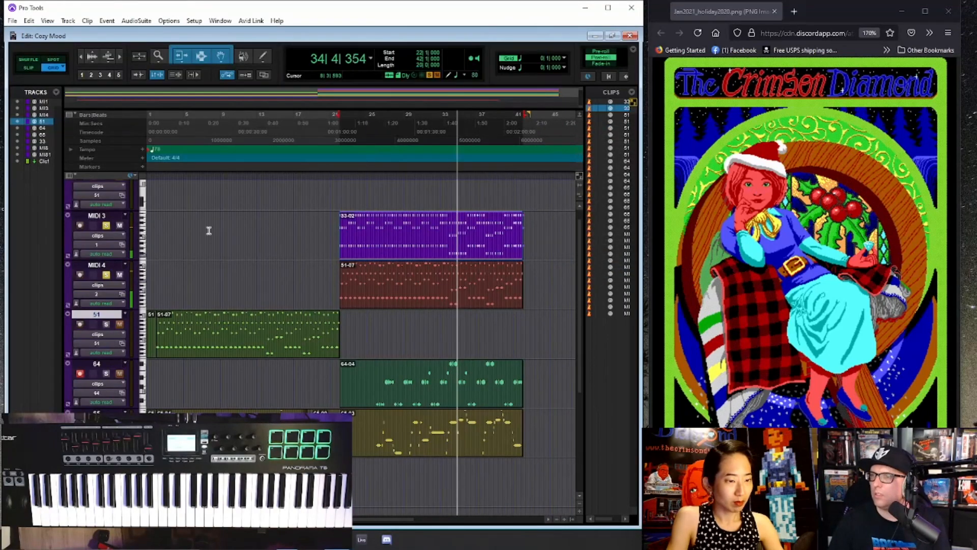
- Try patch 35 on MIDI 3, assign patch 54 instead, and rename the track 54
left_click(97, 245)
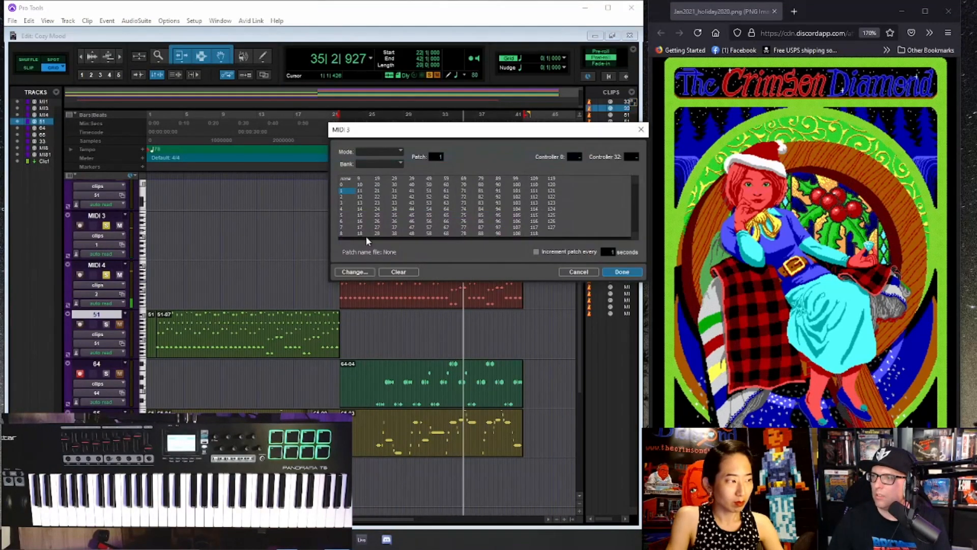
left_click(395, 215)
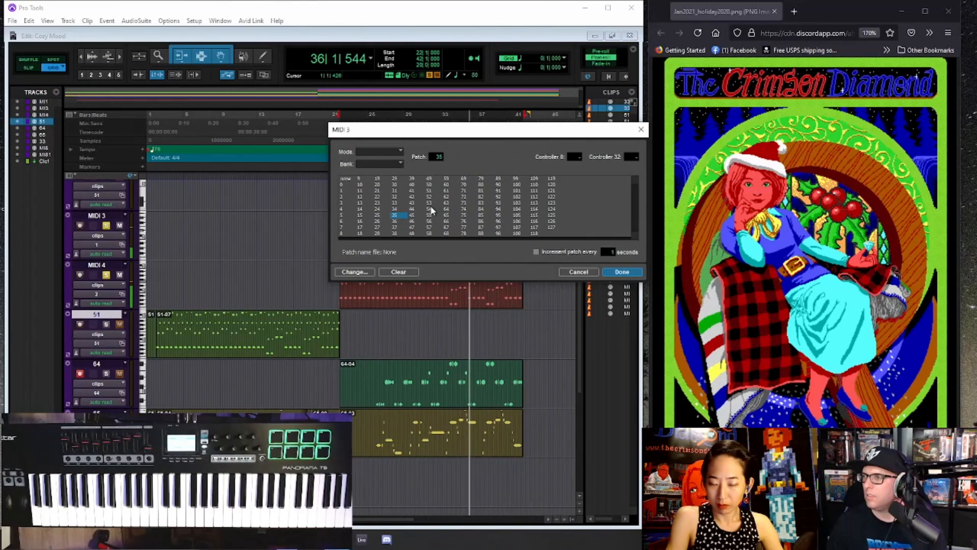
left_click(430, 209)
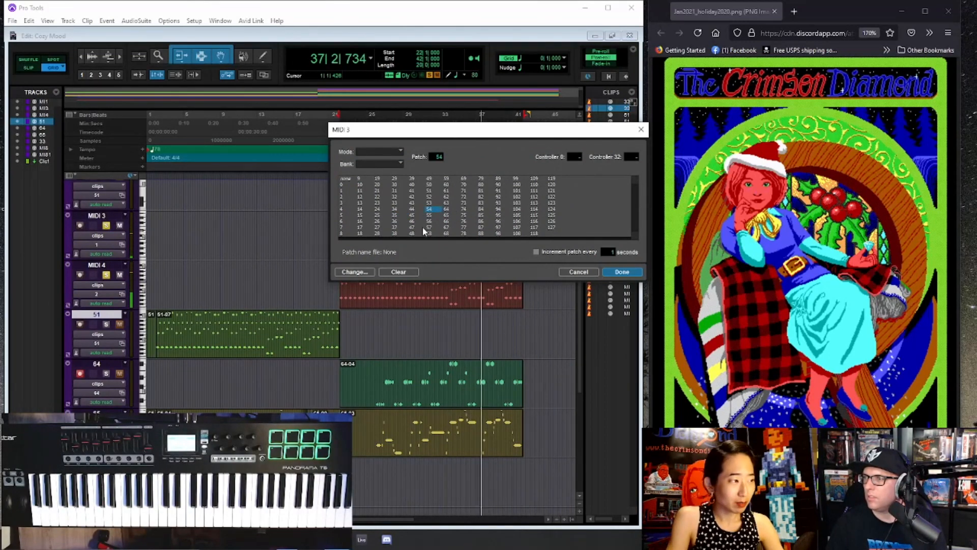
key("Return")
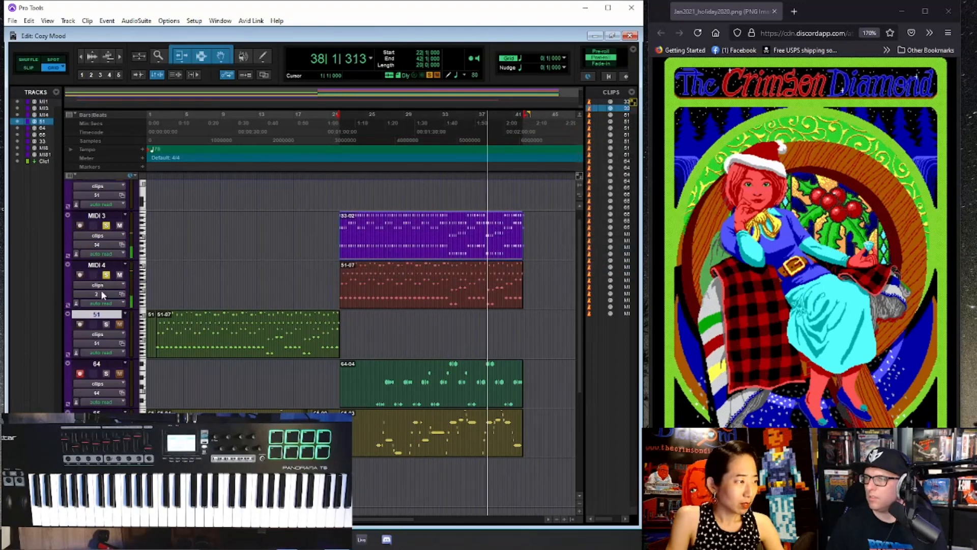
double_click(96, 216)
type("5")
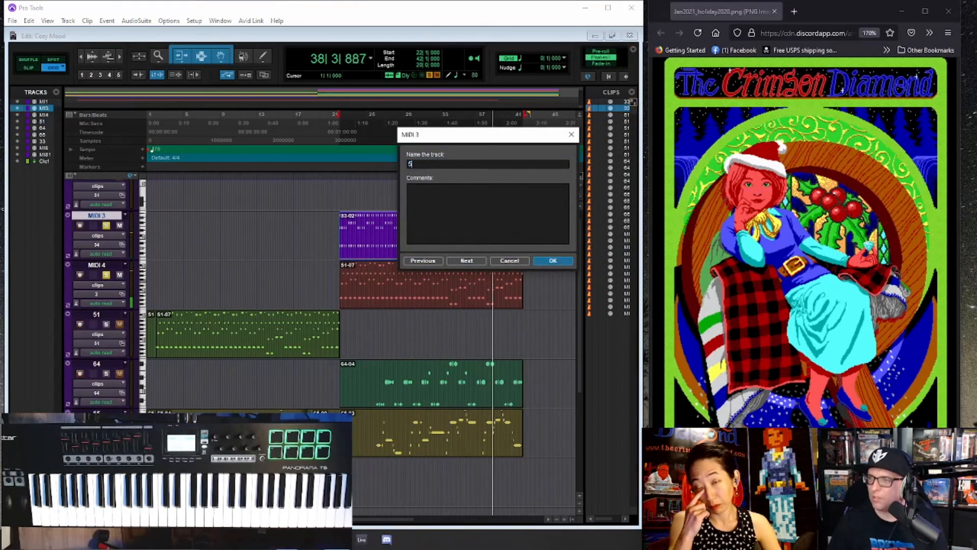
type("4")
key("Return")
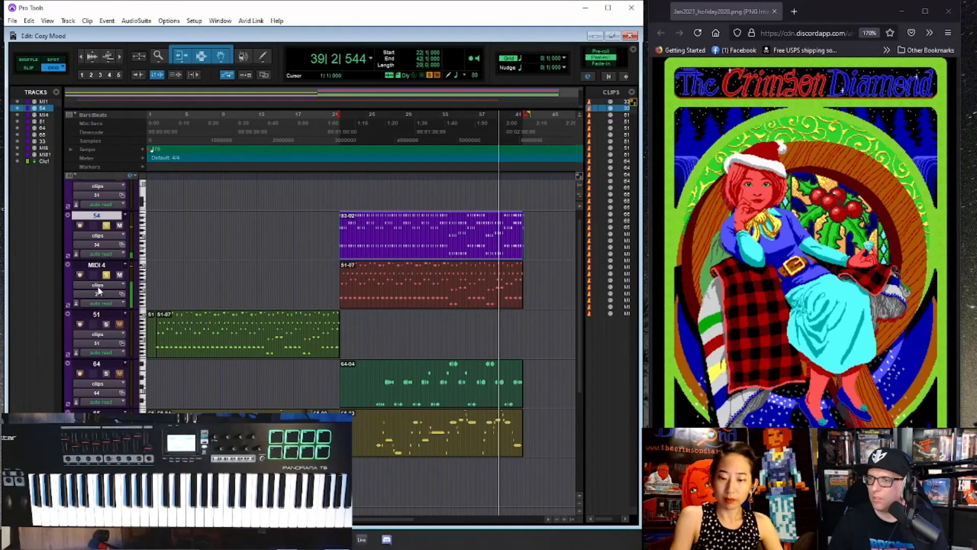
- Rename the MIDI 4 track as 2 to match its patch number
double_click(97, 264)
type("3")
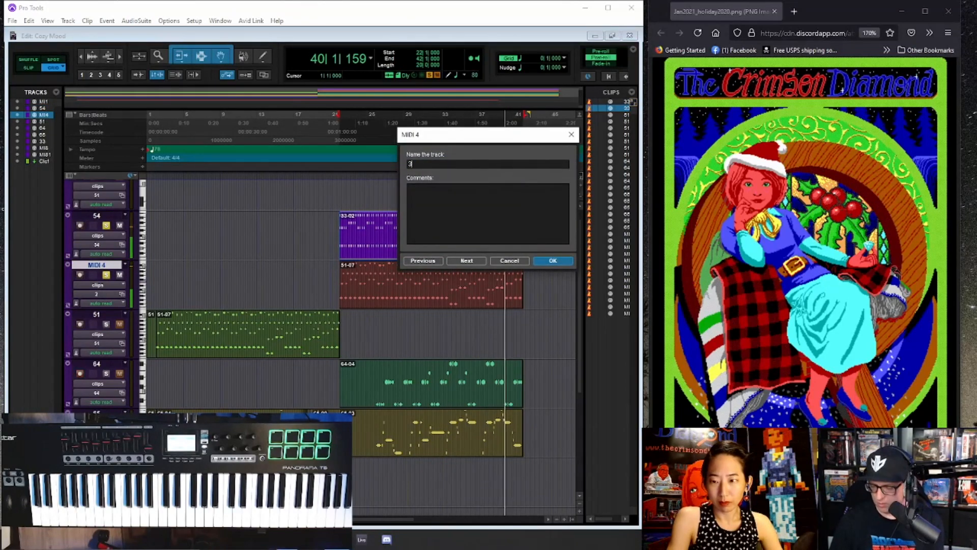
key("BackSpace")
type("2")
key("Return")
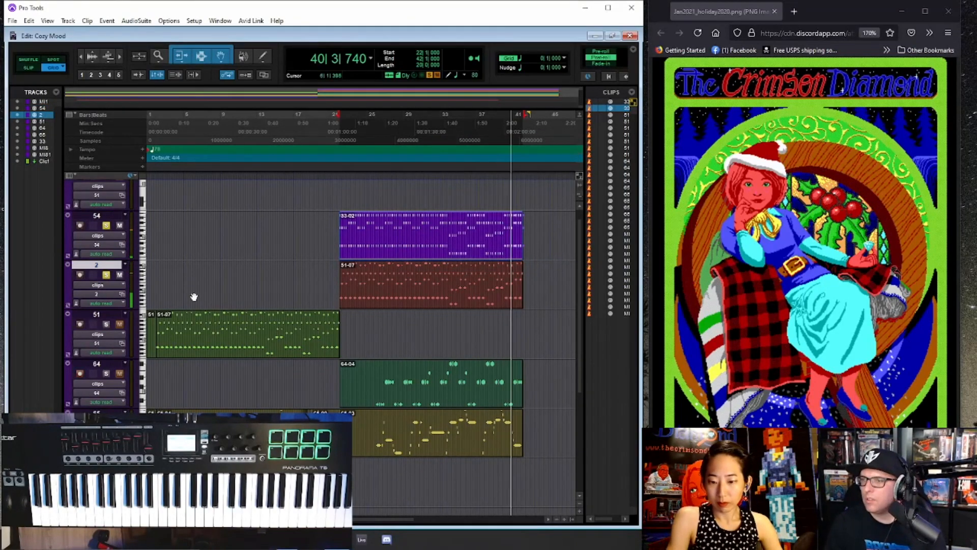
scroll(194, 297, "down", 3)
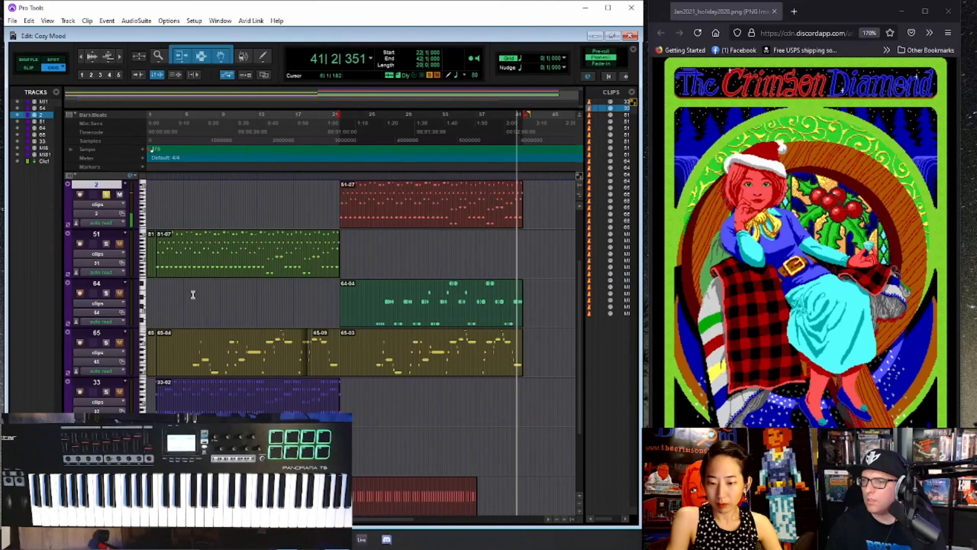
scroll(193, 294, "up", 2)
scroll(202, 272, "up", 2)
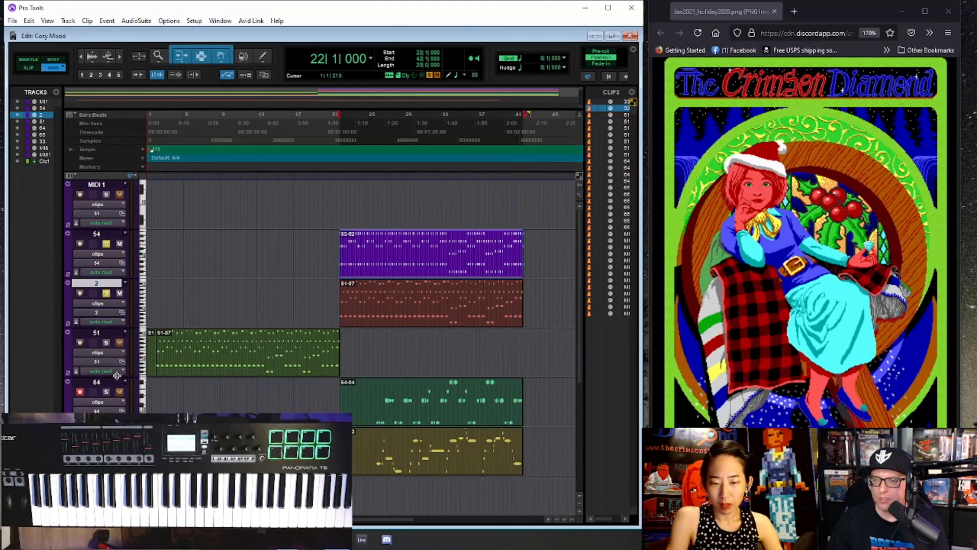
scroll(127, 395, "down", 2)
scroll(111, 380, "up", 2)
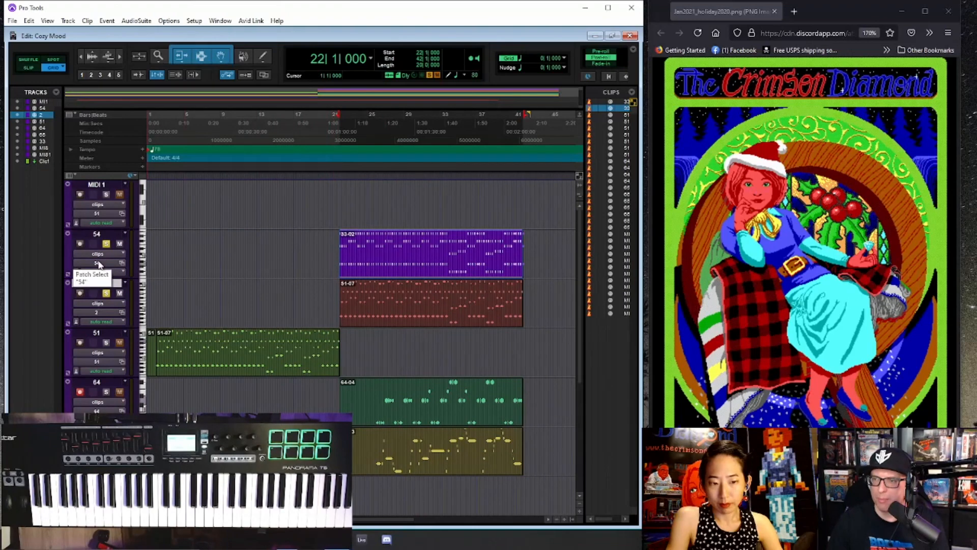
- Check the program's version in its About information, and close the splash screen
left_click(11, 21)
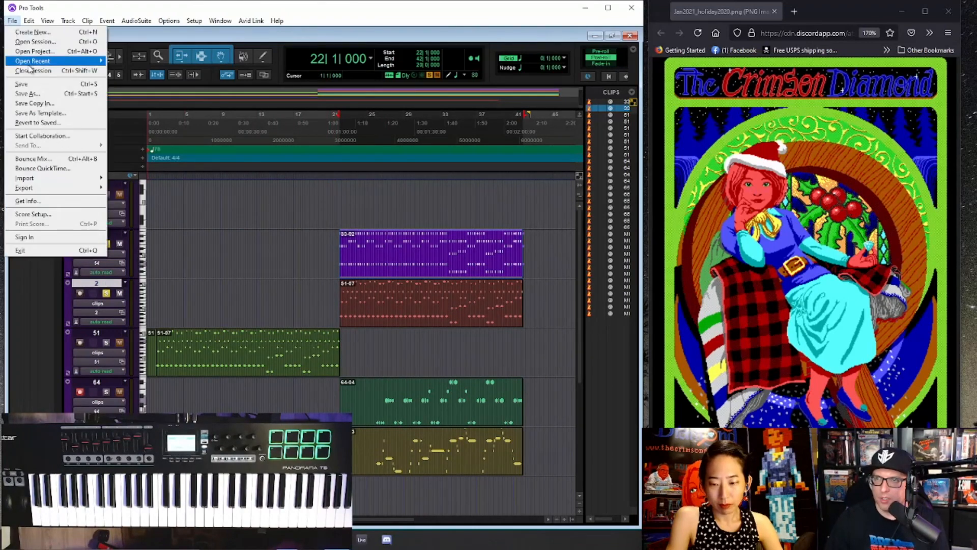
key("Escape")
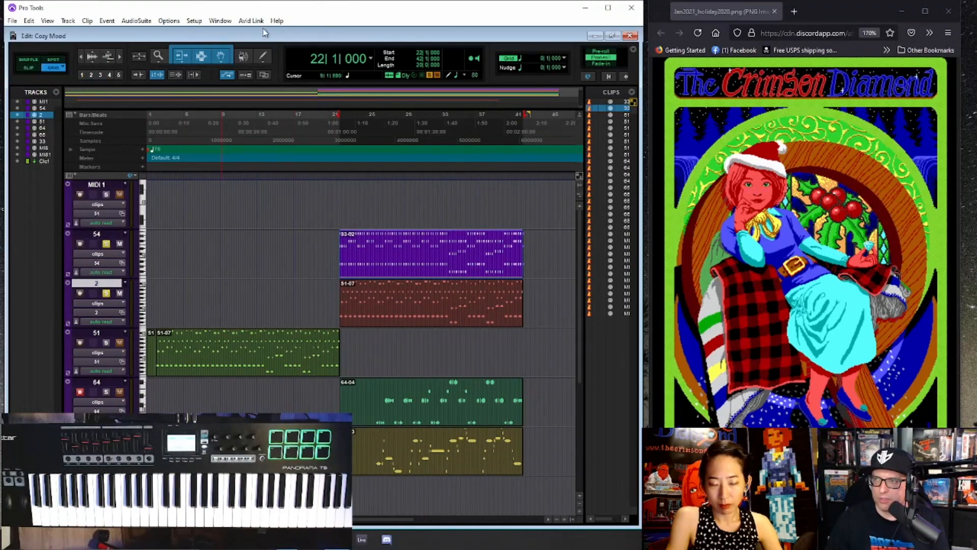
left_click(277, 21)
left_click(292, 107)
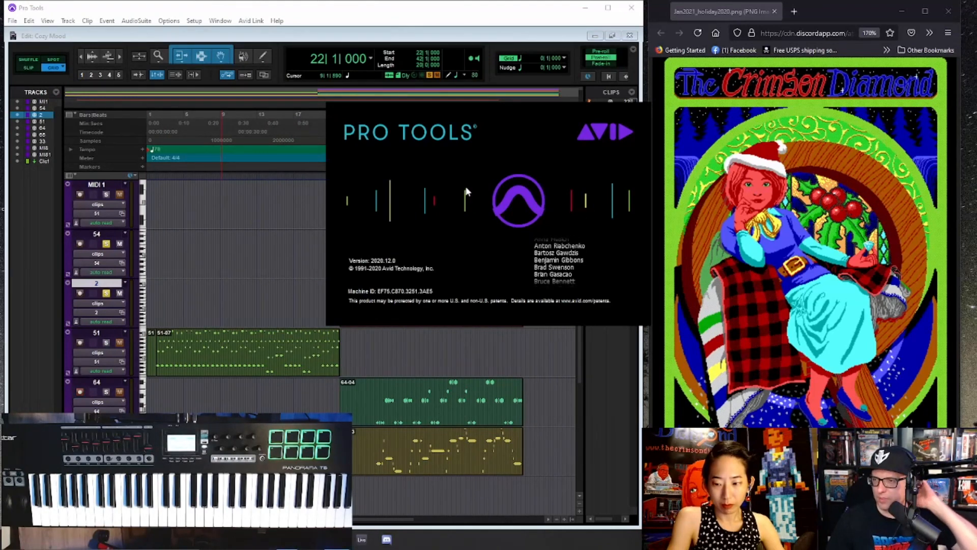
left_click(375, 248)
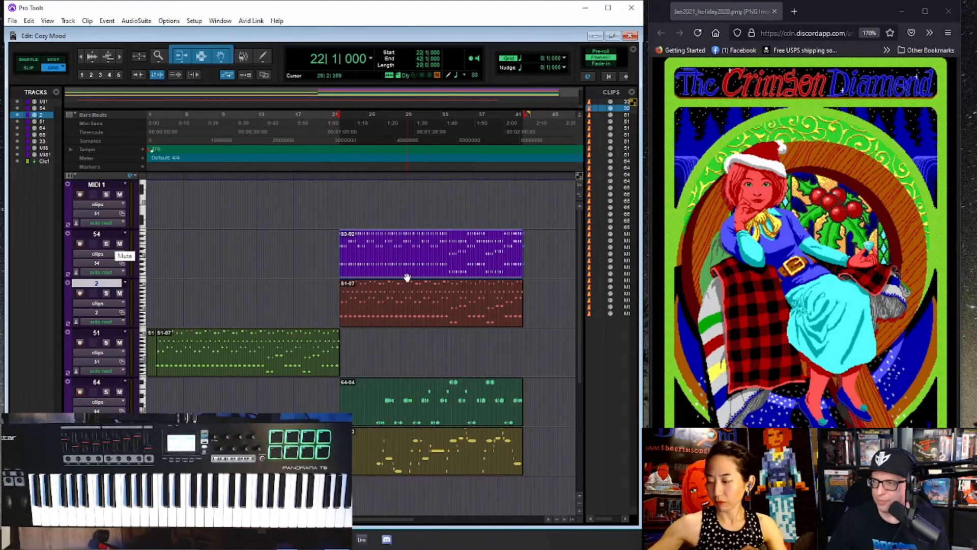
- Play the second section from bar 22, keep patch 2 on track 2, and change track 54's patch to 55
key("space")
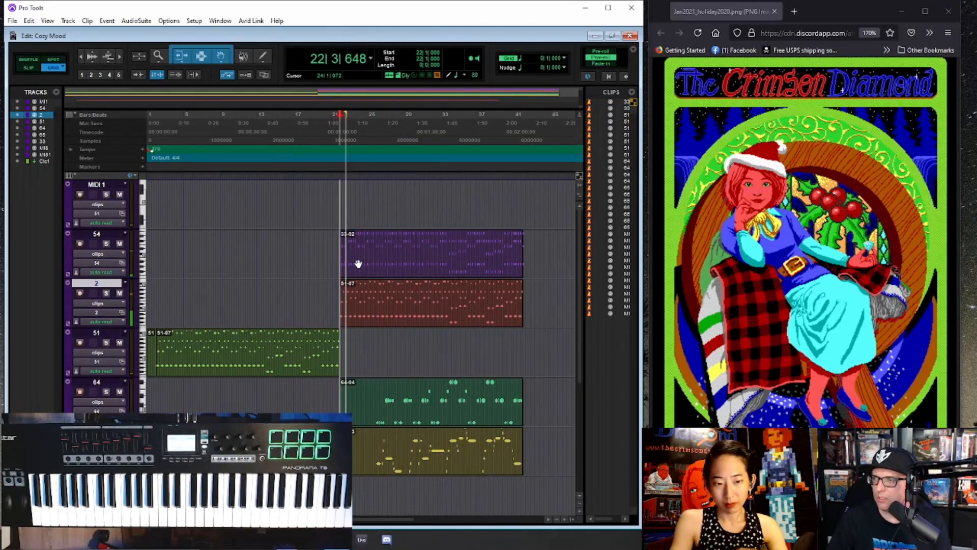
left_click(102, 313)
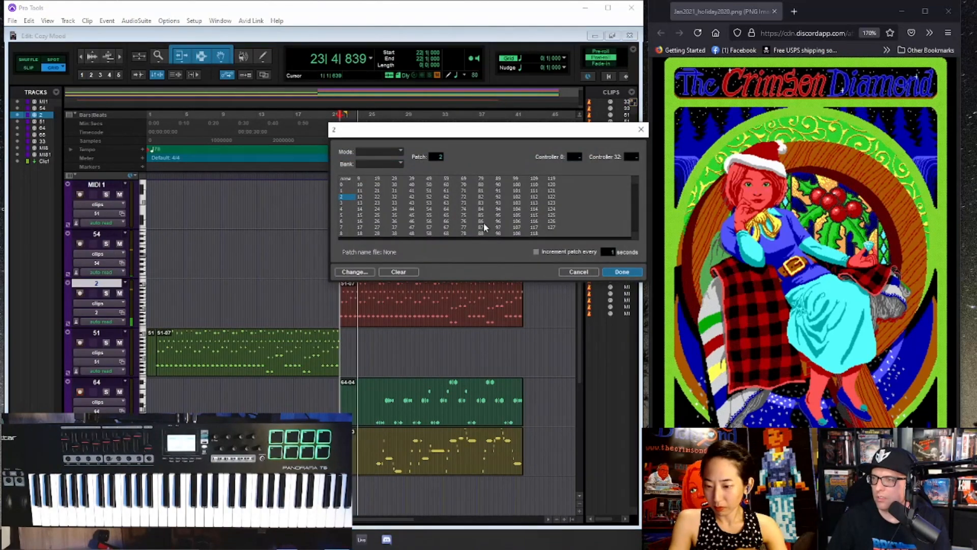
left_click(629, 272)
left_click(106, 262)
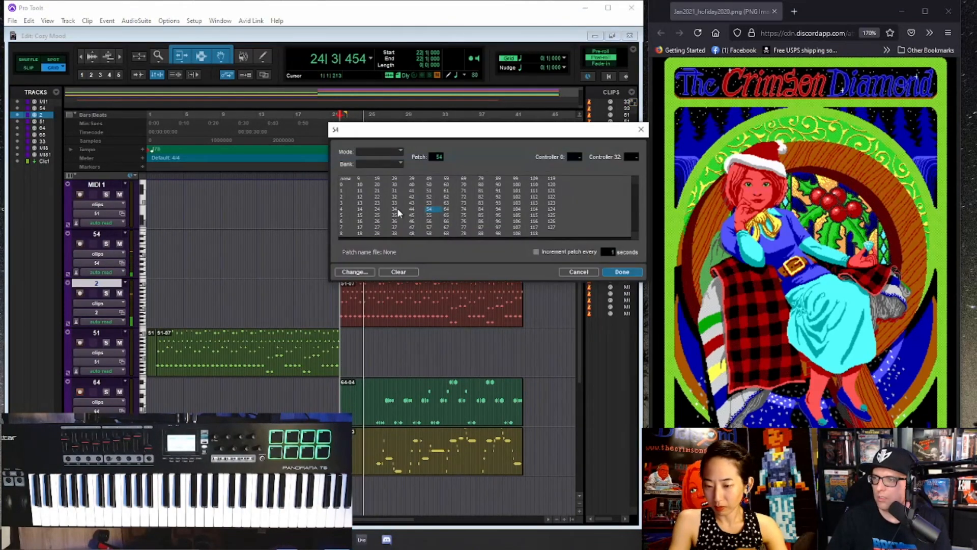
left_click(431, 215)
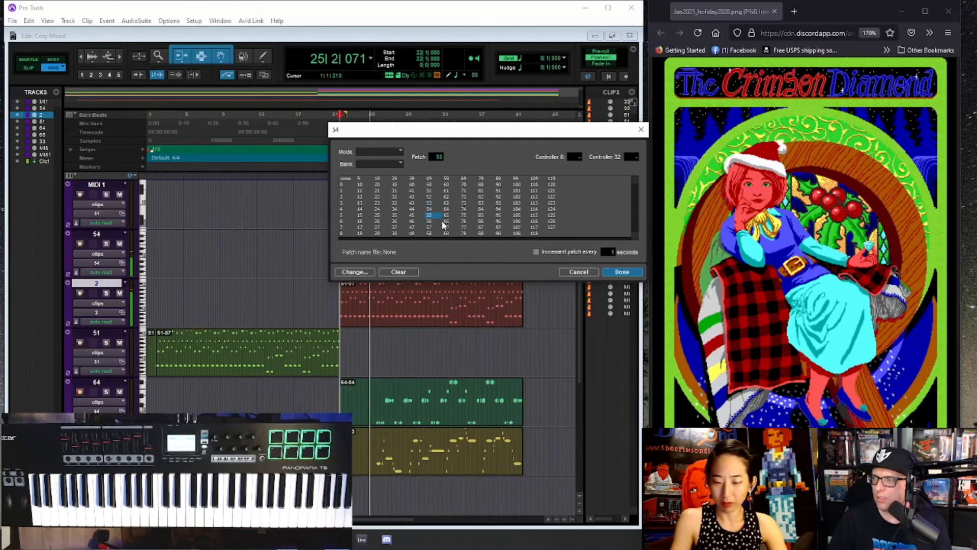
left_click(635, 275)
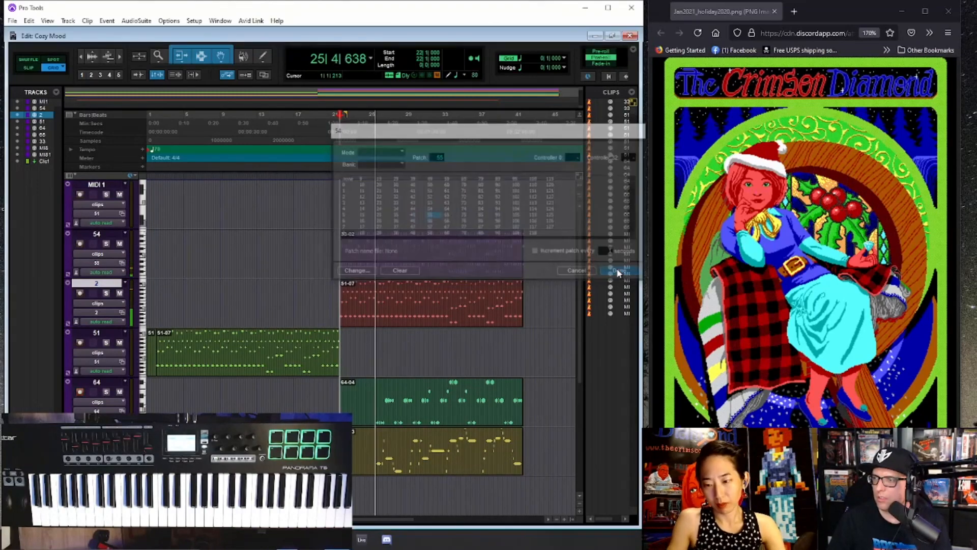
- Stop playback and move track 65's second-section clip up to the MIDI 1 track, keeping its start at bar 22
scroll(387, 254, "down", 3)
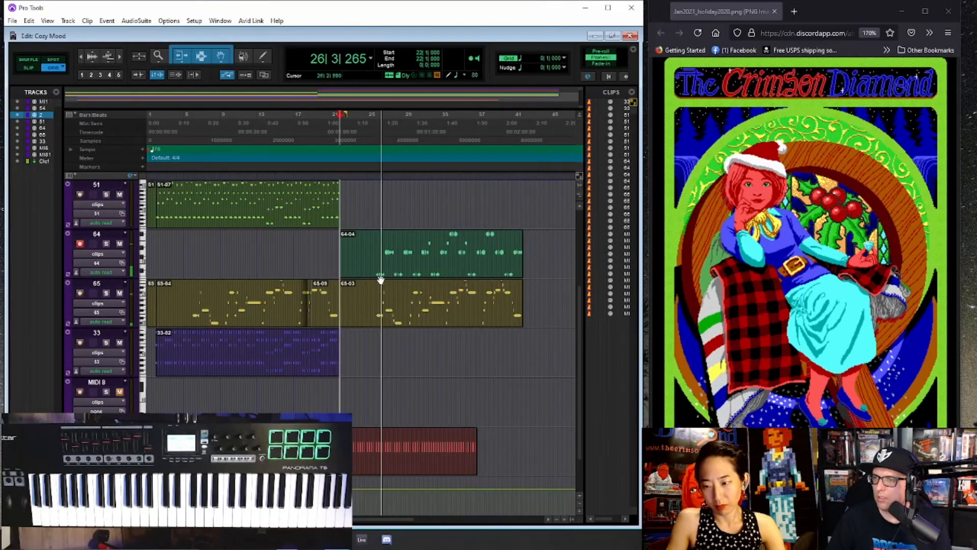
scroll(380, 279, "down", 3)
scroll(380, 280, "up", 2)
scroll(380, 279, "down", 1)
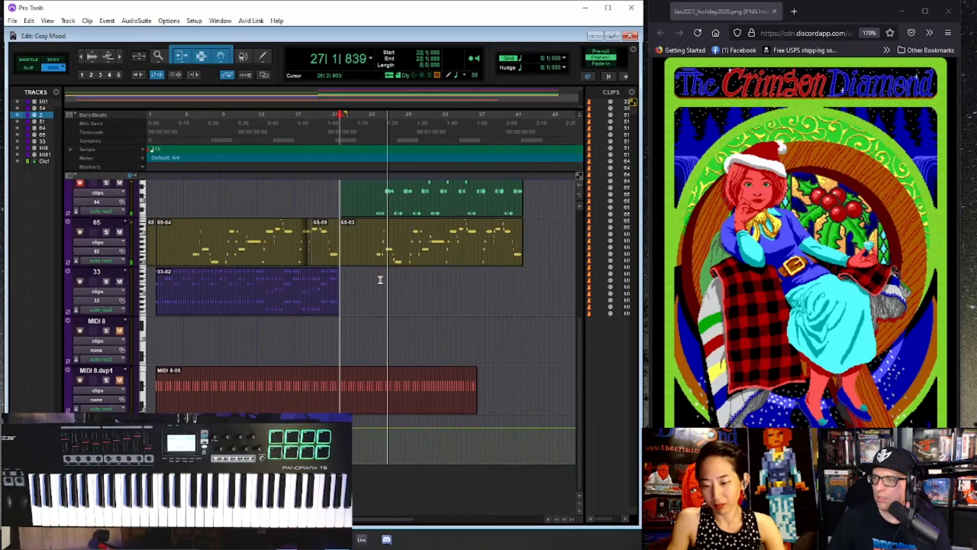
key("space")
left_click(392, 260)
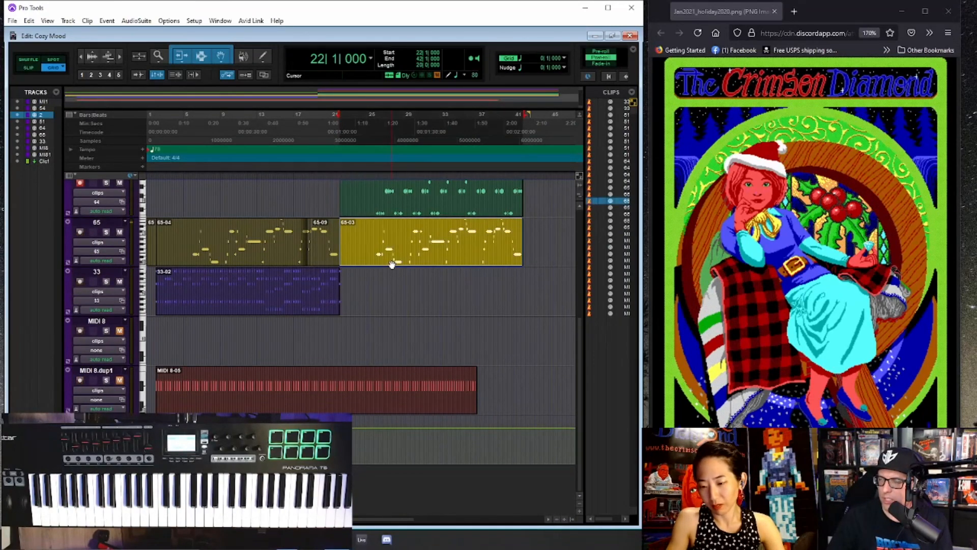
scroll(394, 274, "up", 4)
left_click_drag(388, 463, 379, 218)
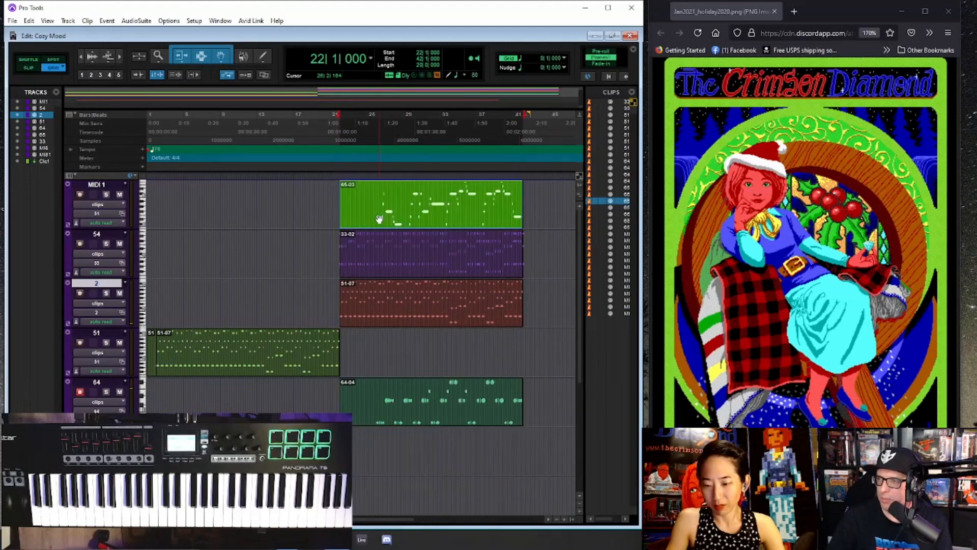
- Play from bar 26, auditioning patch 53 on MIDI 1 before setting its patch to 82
left_click(378, 195)
key("space")
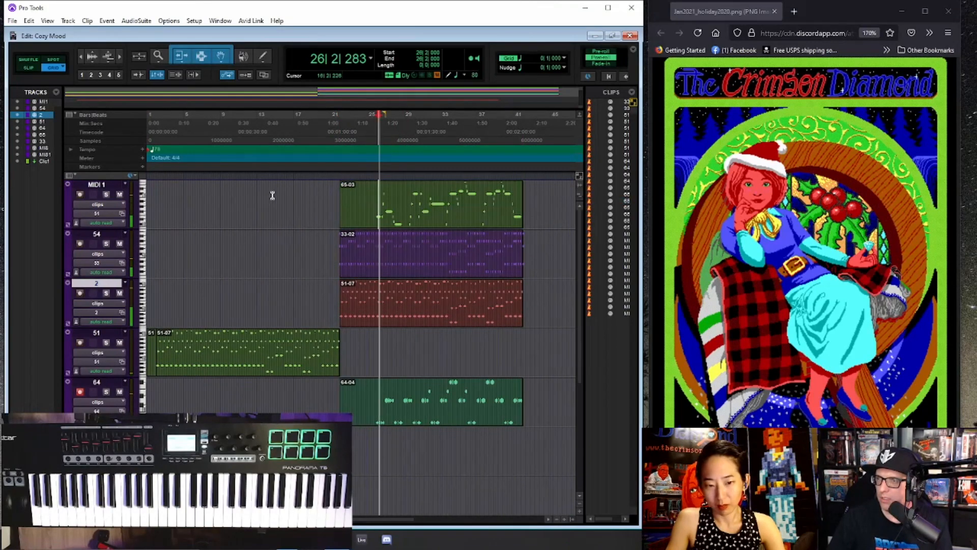
left_click(98, 213)
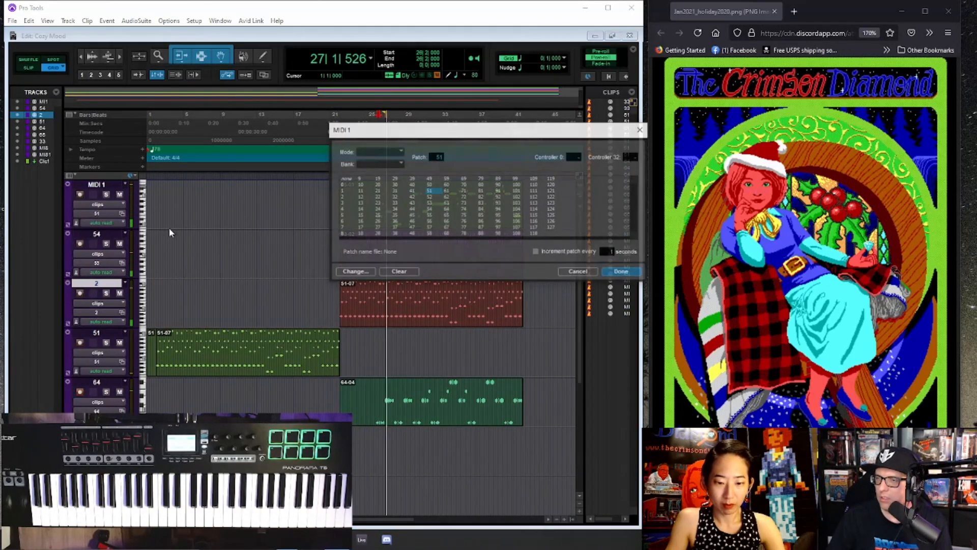
left_click(429, 202)
left_click(480, 197)
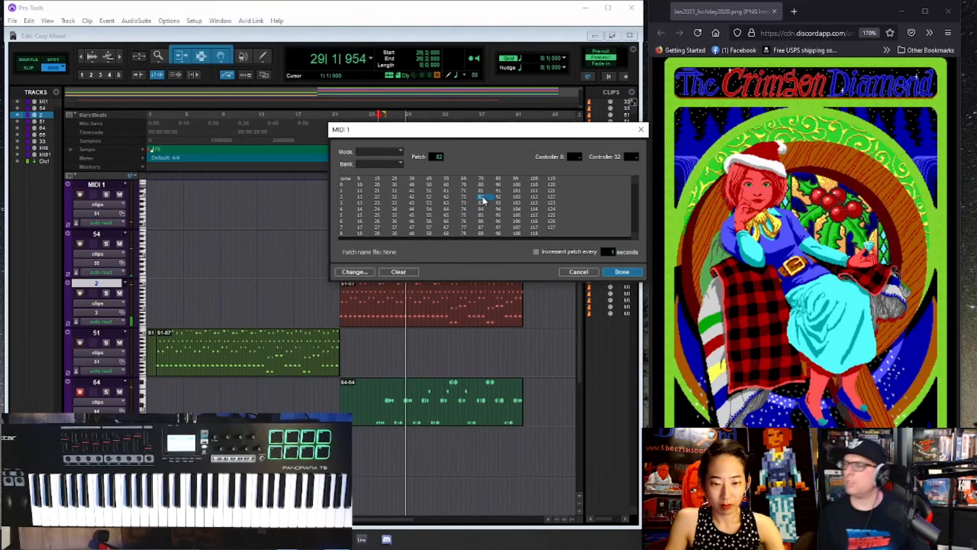
left_click(622, 272)
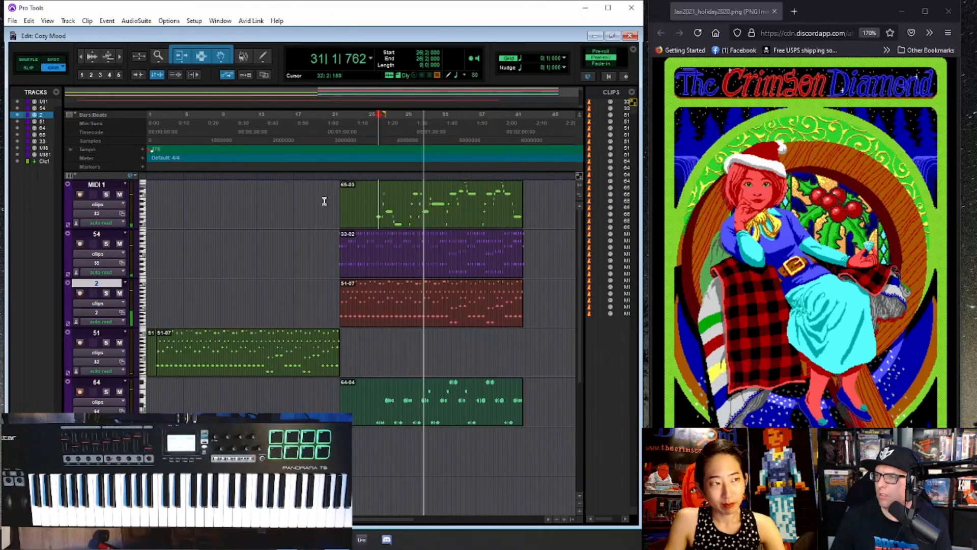
- Rename the MIDI 1 track as 82 to match its patch number
double_click(97, 184)
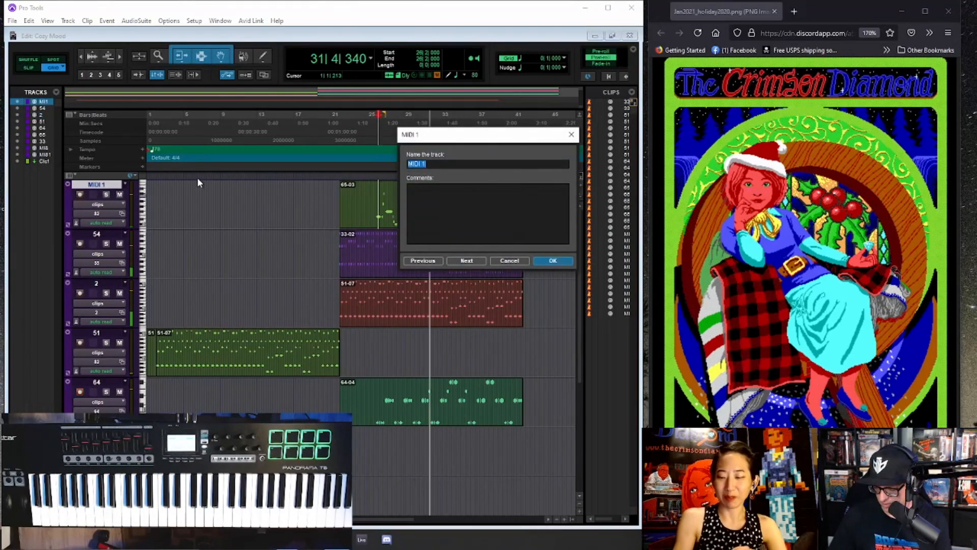
type("82")
key("Return")
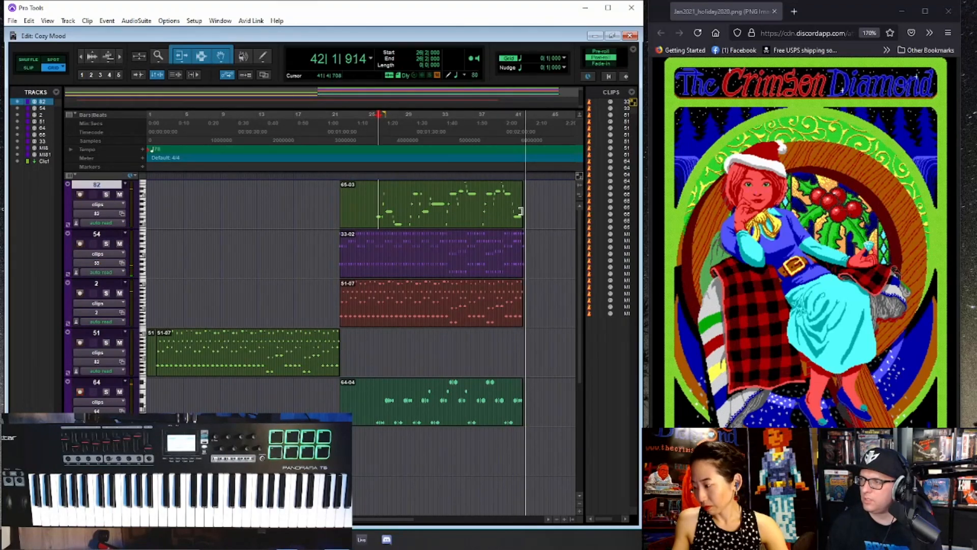
- Stop playback and trim the end of track 54's second-section clip to 41|4|655, just before bar 42
key("space")
left_click(540, 242)
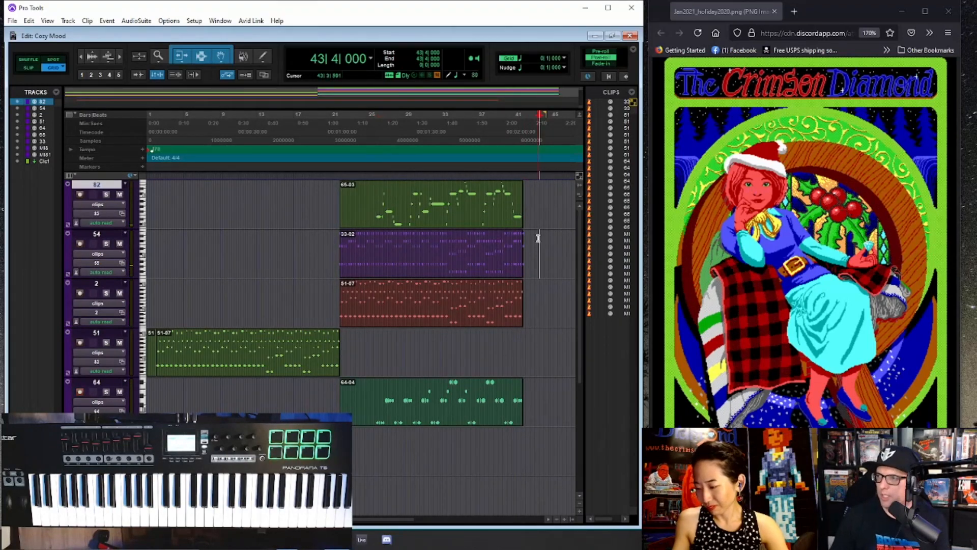
key("ctrl+]")
key("ctrl+]")
left_click(292, 252)
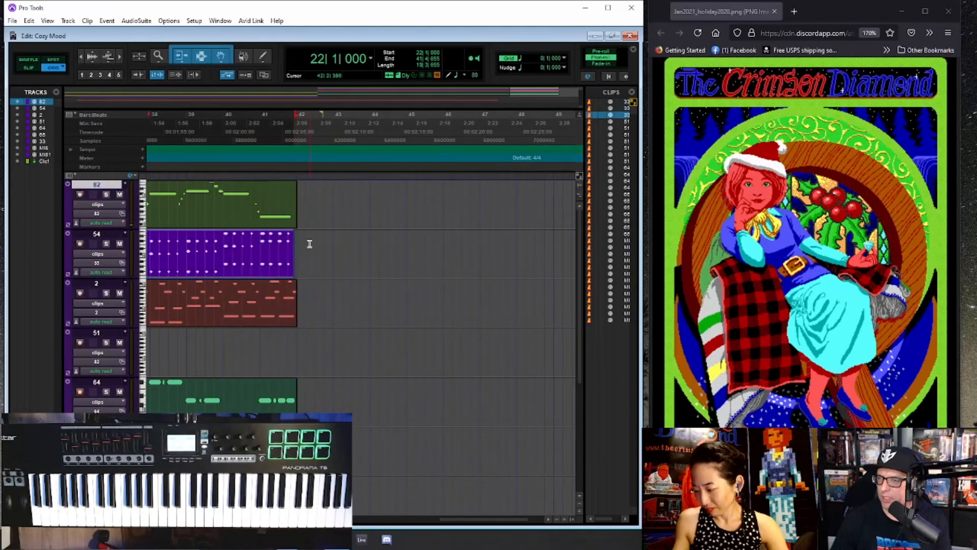
scroll(296, 238, "down", 1)
key("ctrl+[")
scroll(316, 241, "down", 1)
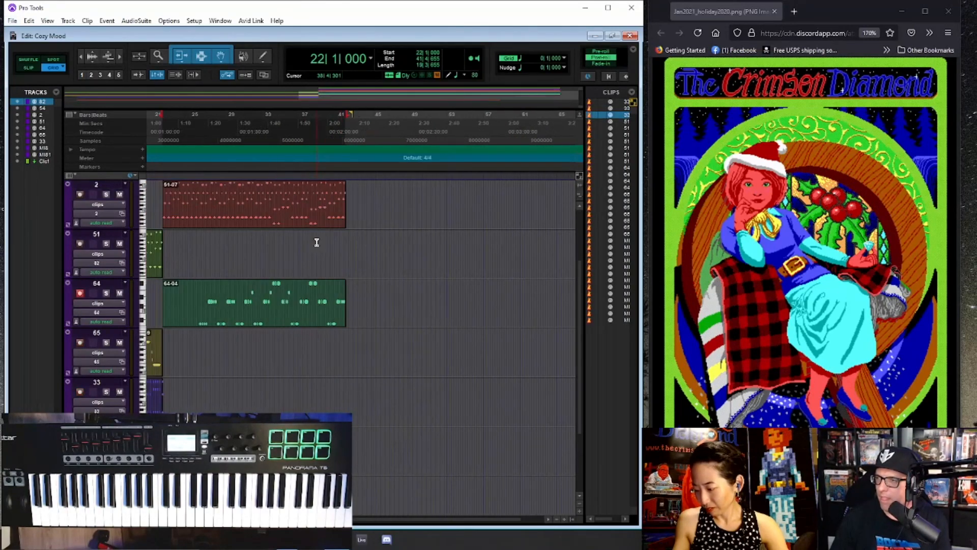
scroll(310, 242, "up", 1)
scroll(310, 242, "down", 2)
key("ctrl+[")
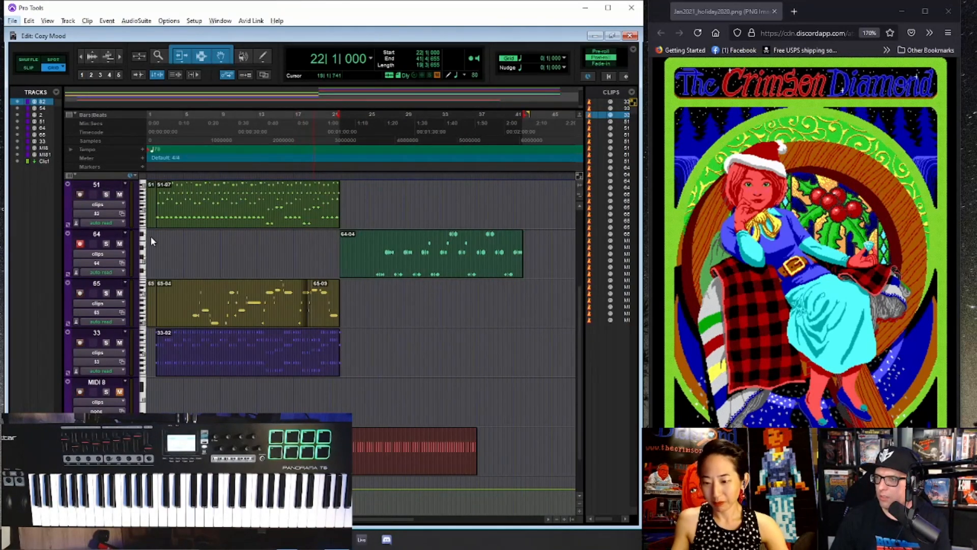
- Reduce the height of all tracks so both sections fit in view, and play the piece from bar 1
left_click_drag(109, 228, 115, 212)
scroll(346, 218, "up", 1)
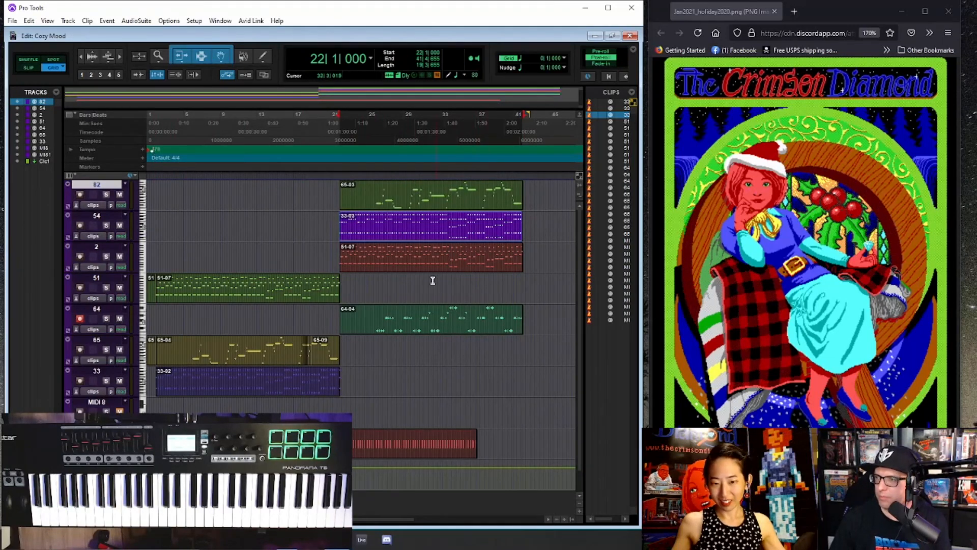
left_click(149, 133)
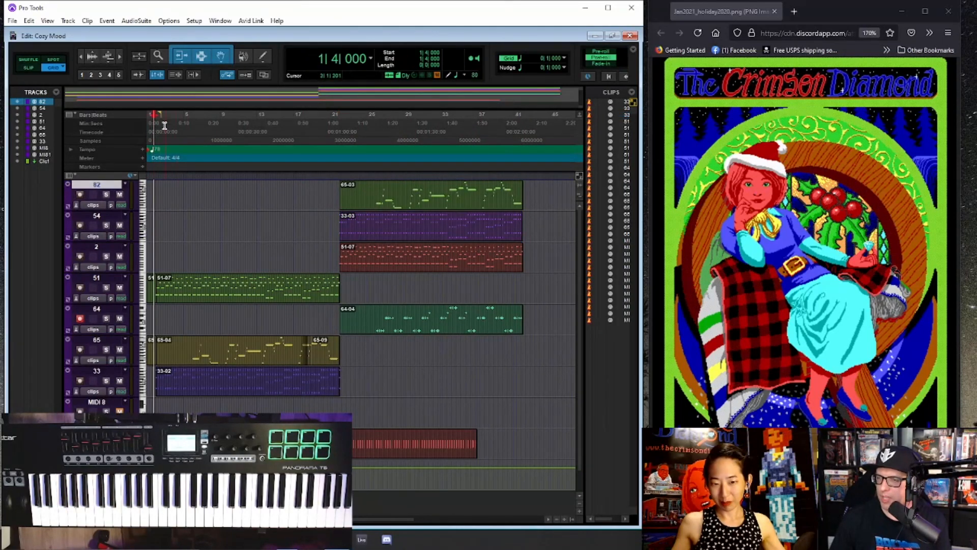
key("space")
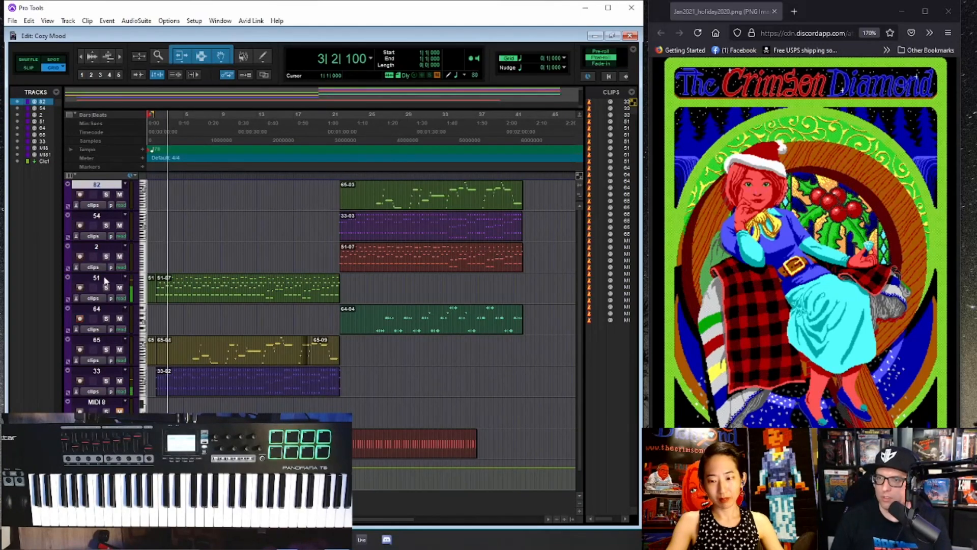
- In the Mix window, set track 51's patch back to 51 and reconfirm the patch on track 64
key("ctrl+equal")
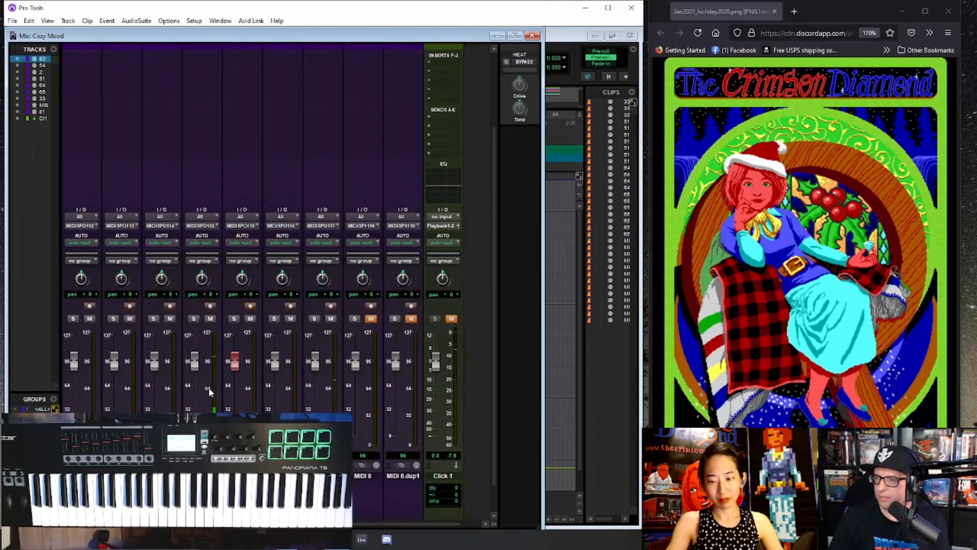
scroll(210, 393, "down", 2)
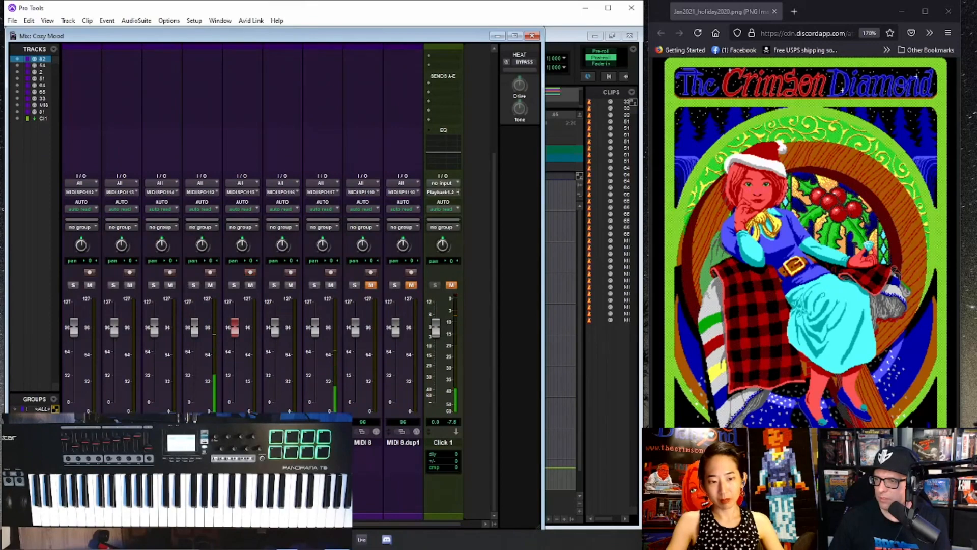
left_click(200, 431)
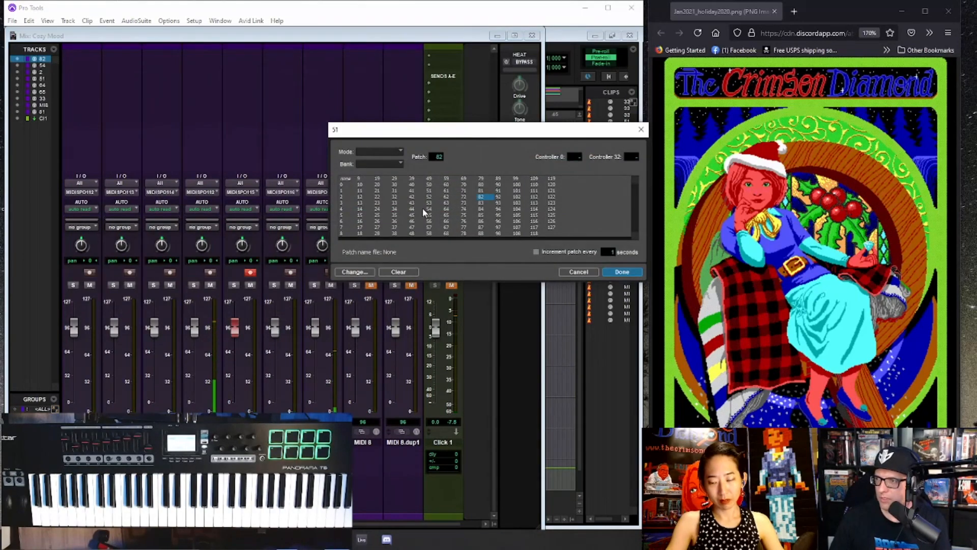
left_click(614, 273)
left_click(241, 431)
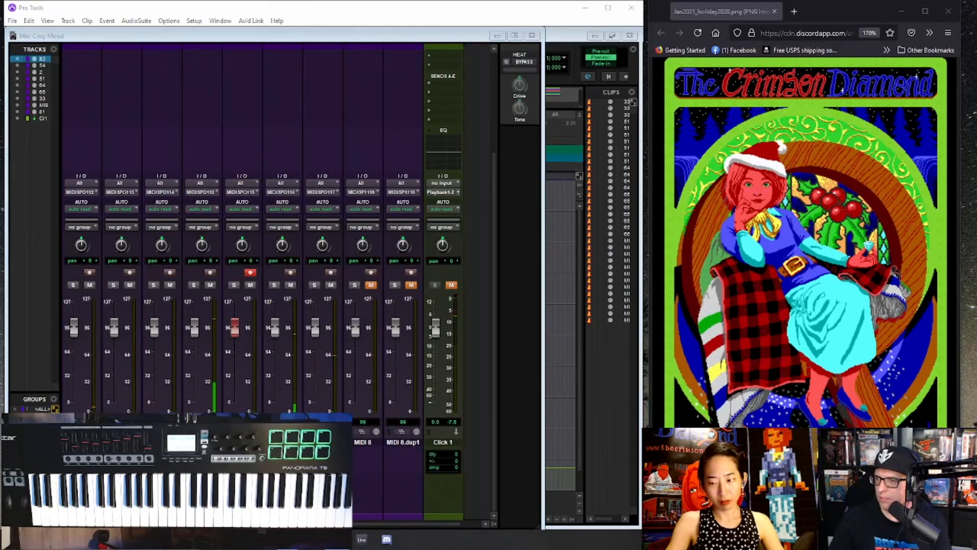
left_click(620, 273)
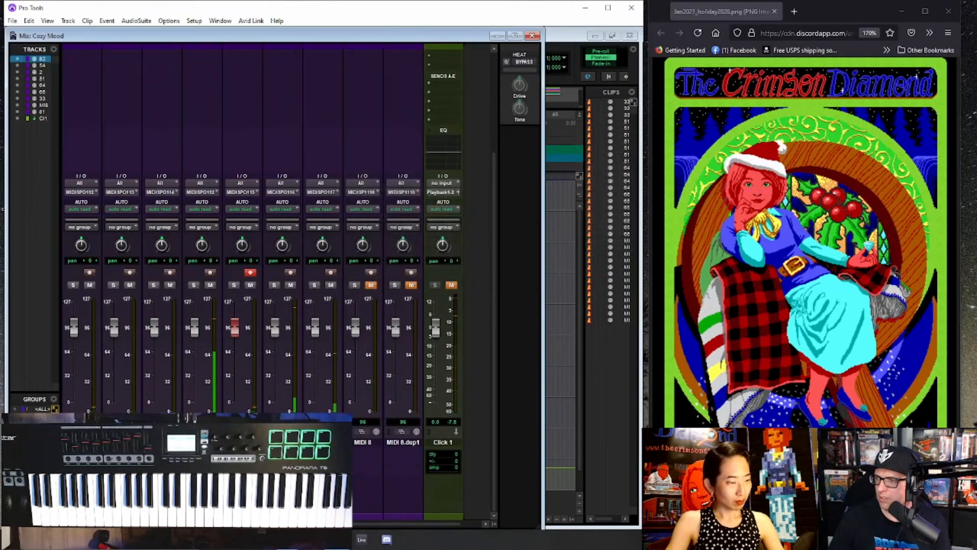
- Reconfirm patch 65 on track 65 and patch 33 on track 33, leave MIDI 8 without a patch, and return to the Edit window
left_click(281, 431)
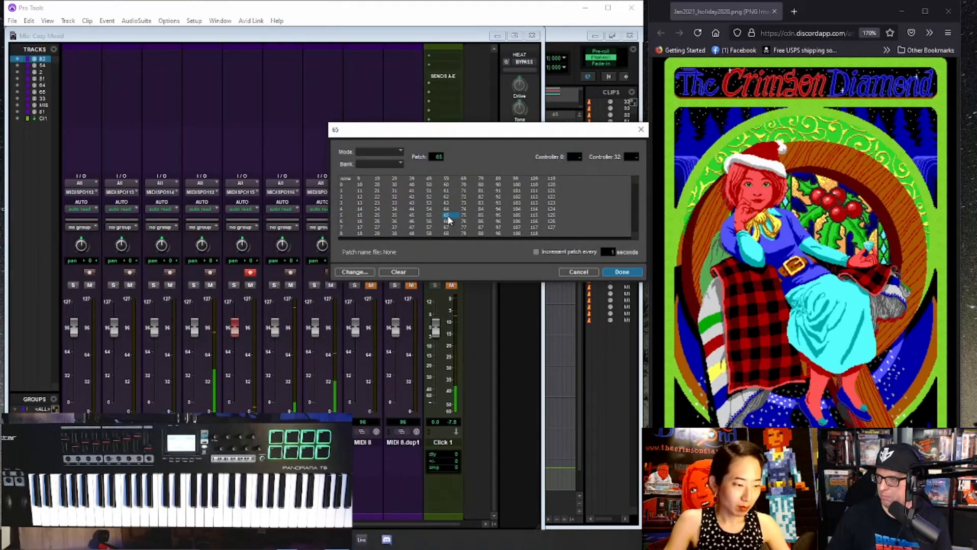
left_click(630, 274)
left_click(362, 432)
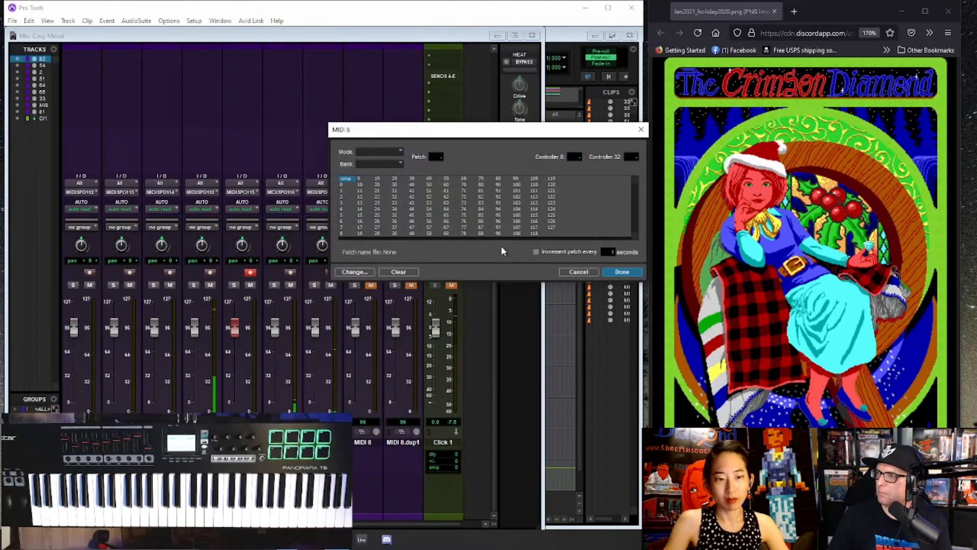
left_click(581, 274)
left_click(322, 431)
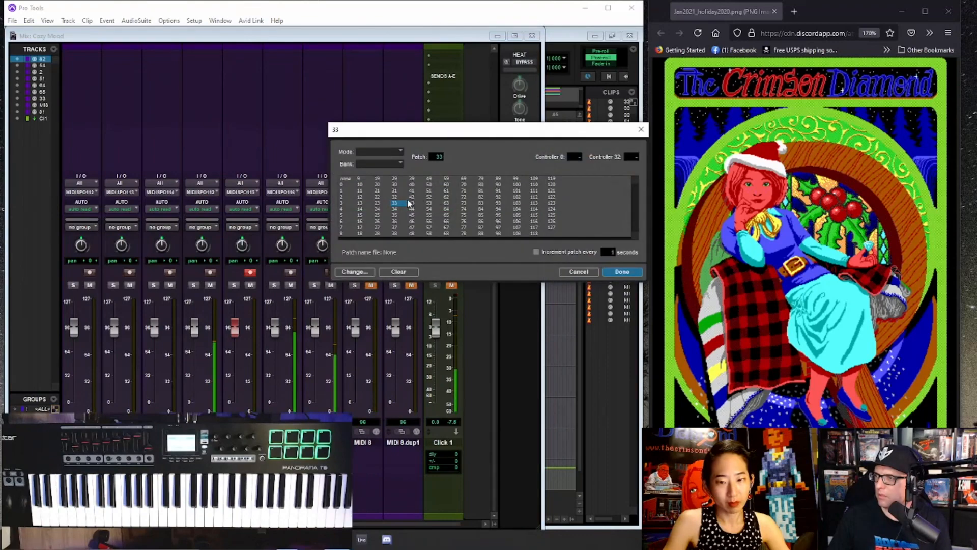
left_click(630, 273)
key("ctrl+equal")
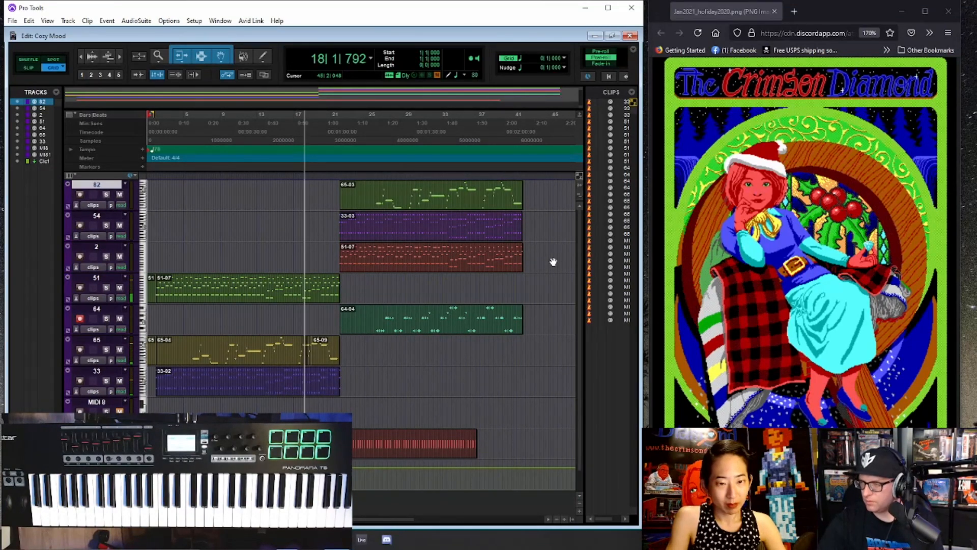
- During the second section, set patch 54 on track 54 and reconfirm patch 82 on track 82 and patch 2 on track 2 in the Mix window
key("ctrl+equal")
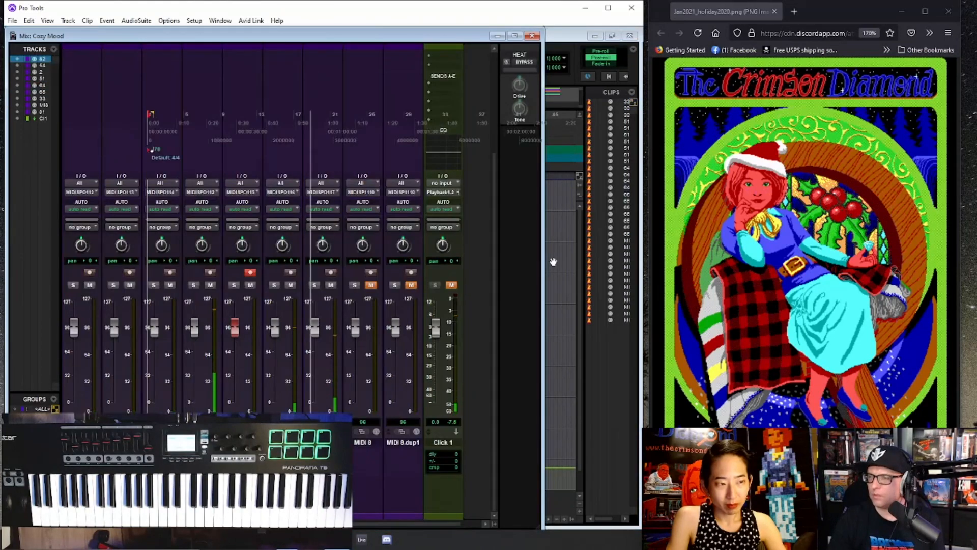
key("ctrl+equal")
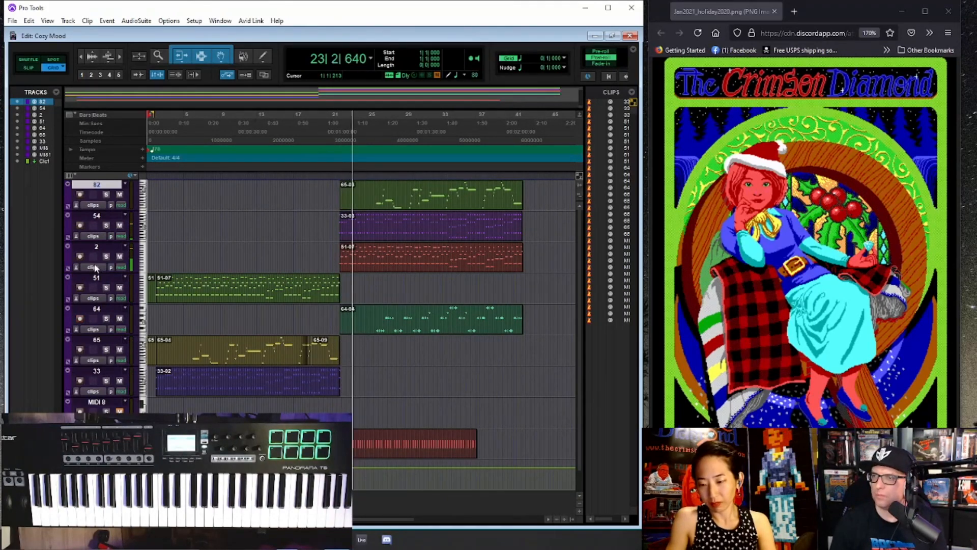
key("ctrl+equal")
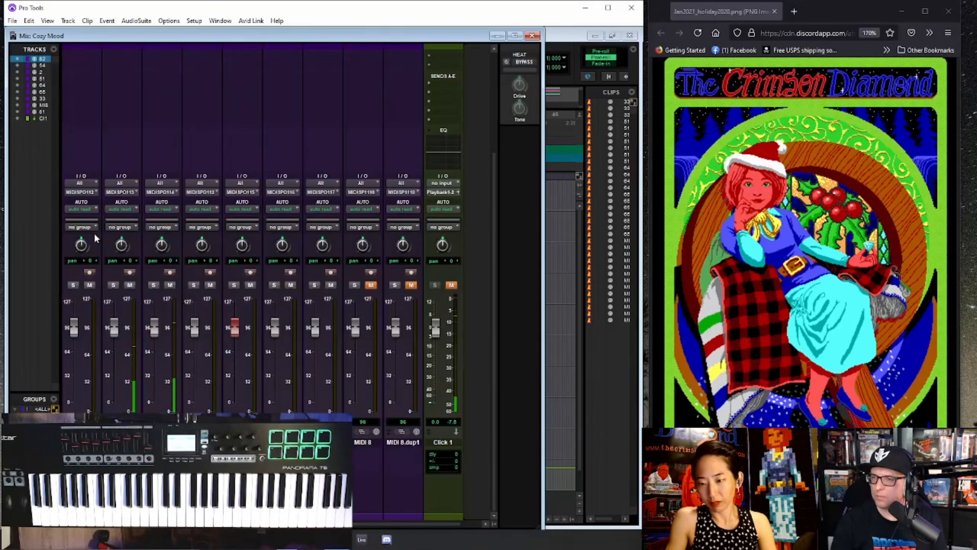
left_click(121, 431)
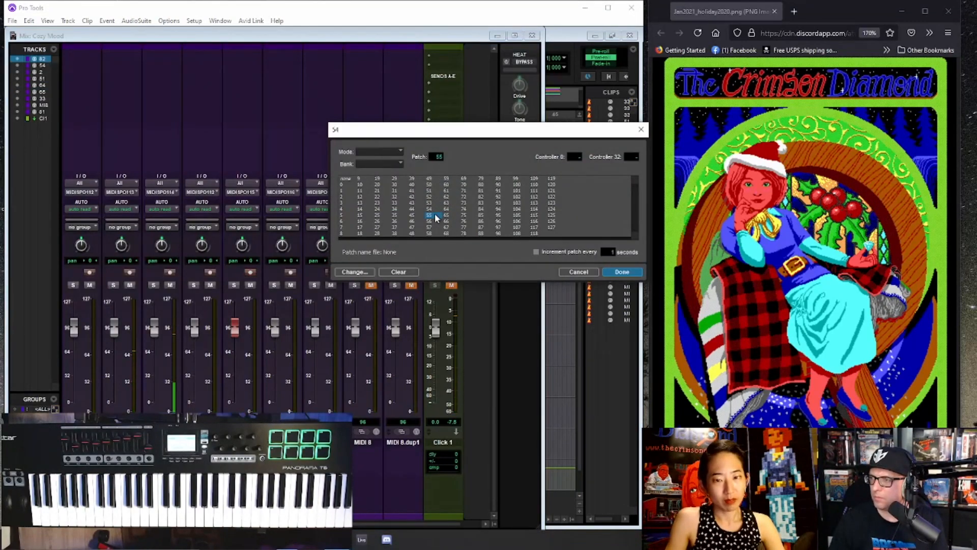
left_click(622, 272)
left_click(80, 431)
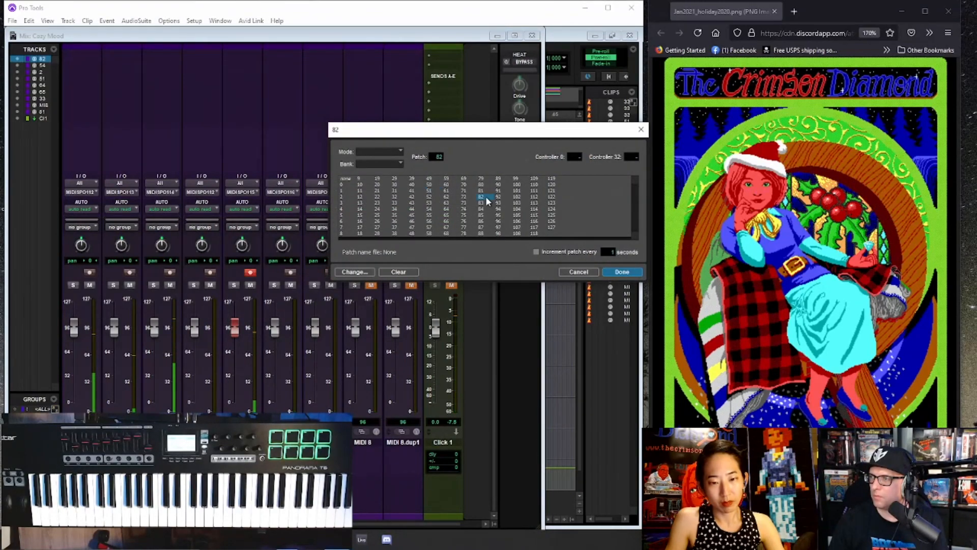
left_click(622, 273)
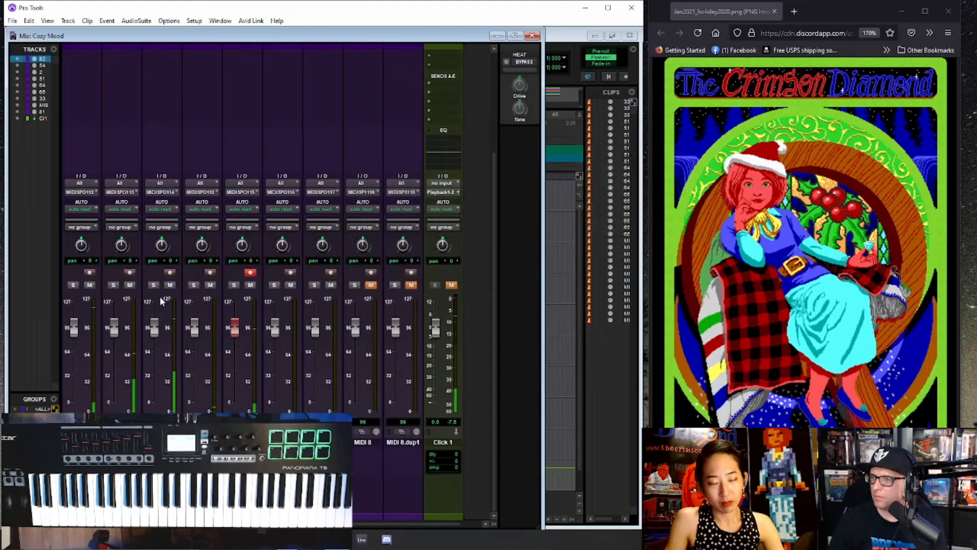
left_click(160, 431)
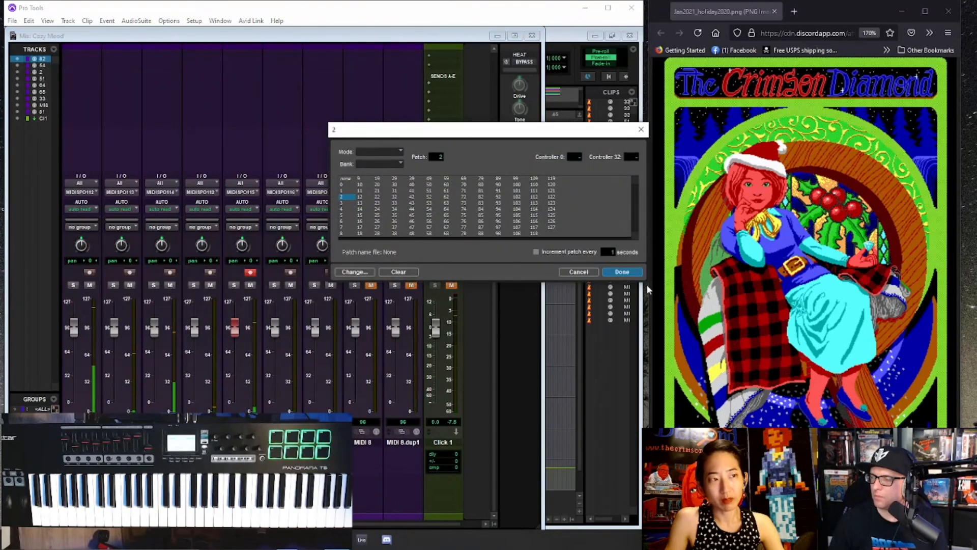
left_click(622, 272)
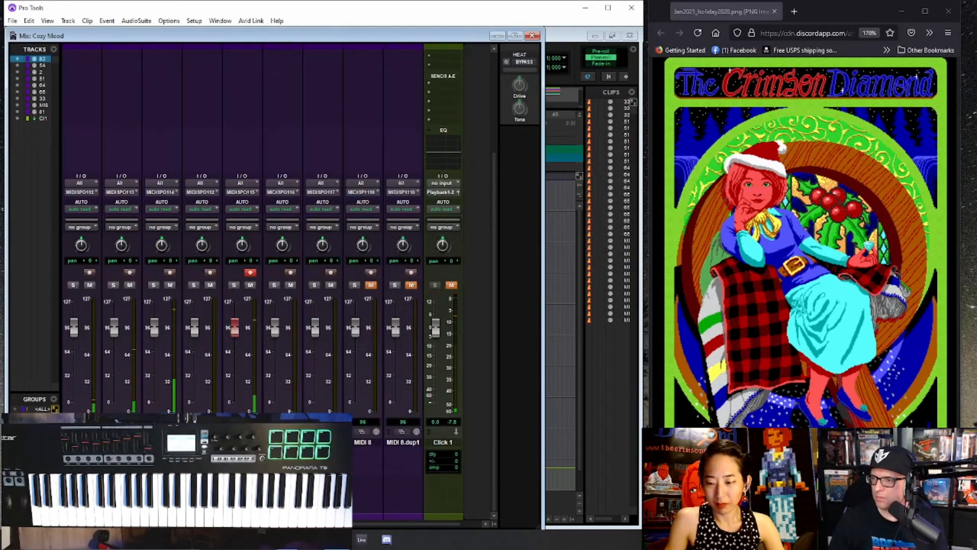
key("ctrl+equal")
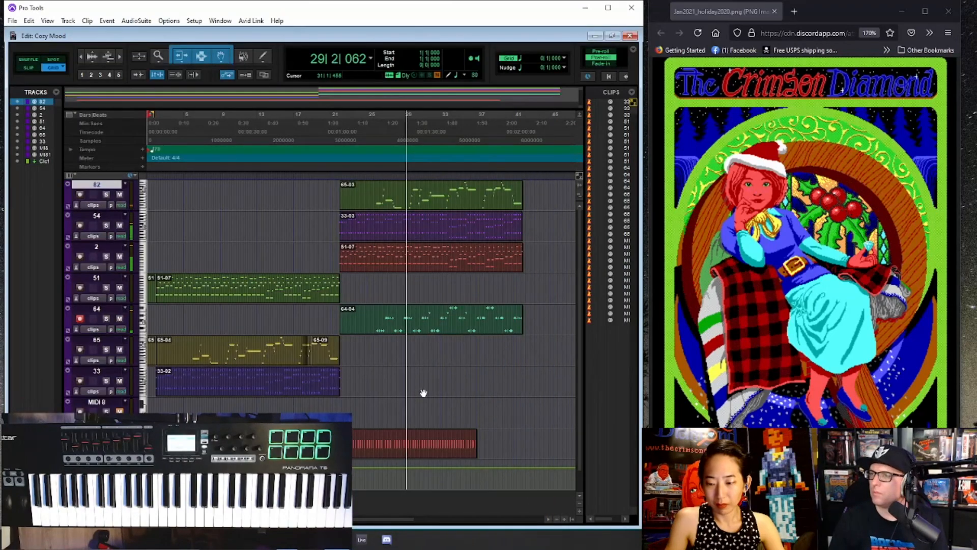
- In the Mix window, set track 51's output to channel 8 of MIDISPORT Uno / 1x1 Out, and return to the Edit window
key("ctrl+equal")
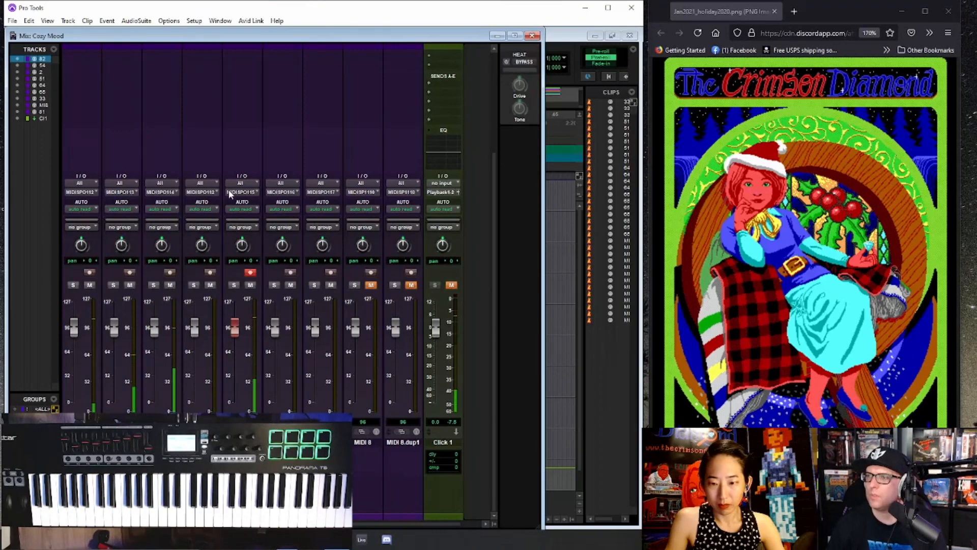
left_click(212, 192)
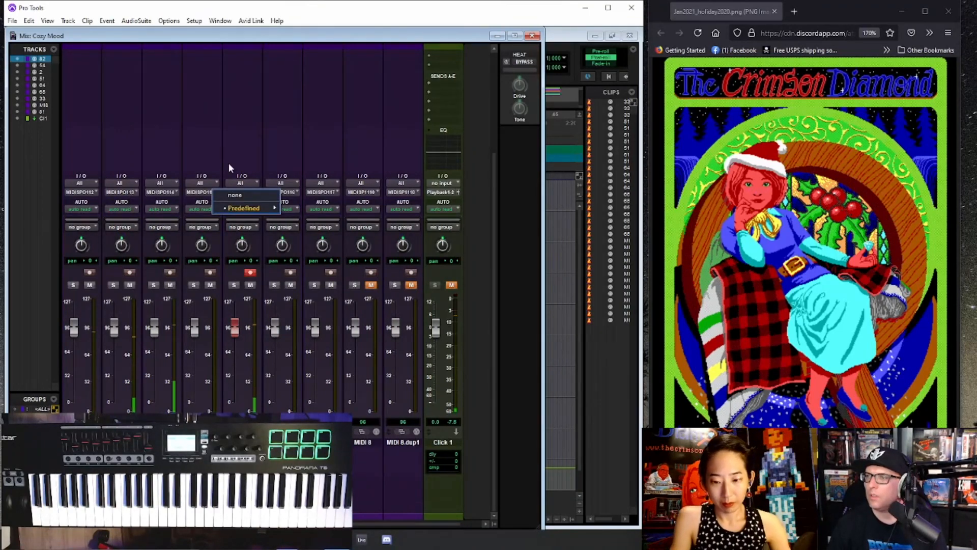
mouse_move(237, 209)
mouse_move(346, 208)
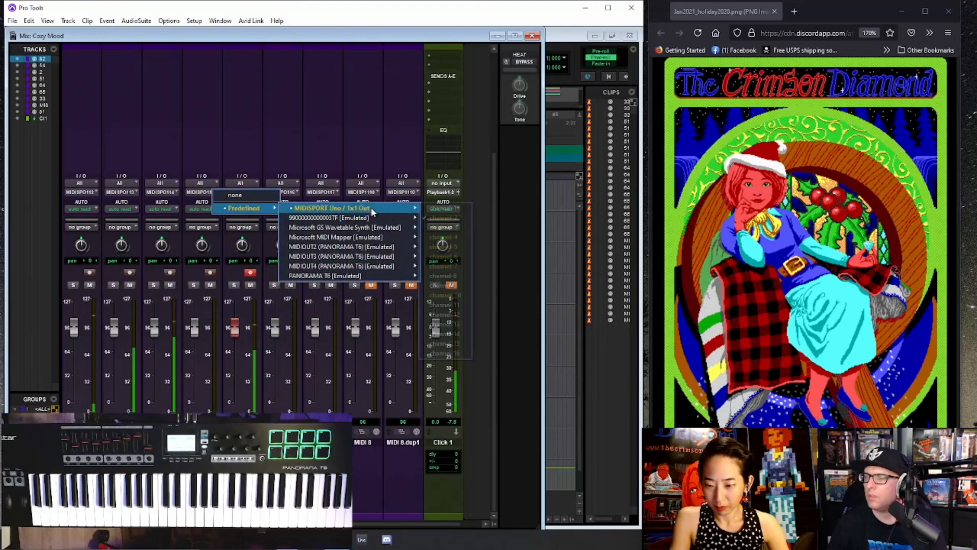
left_click(466, 277)
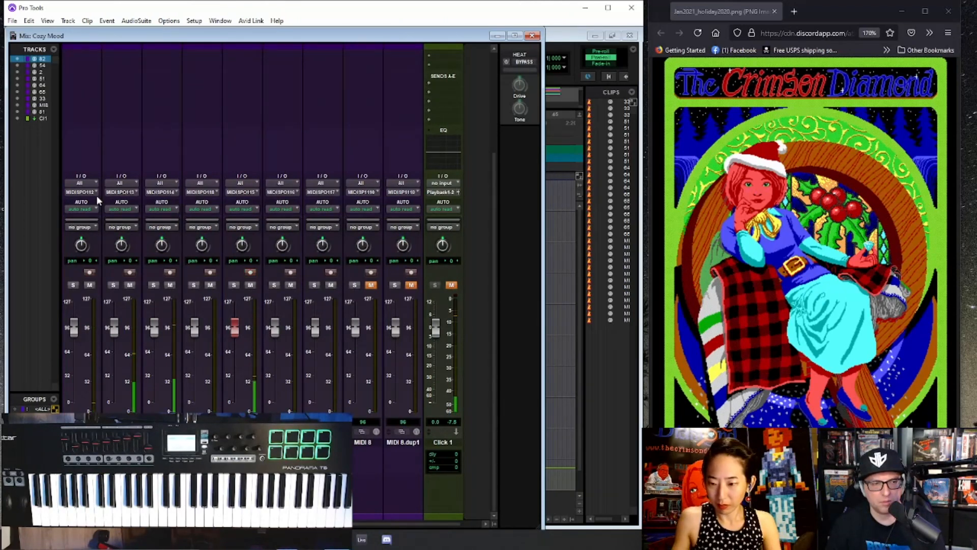
key("ctrl+equal")
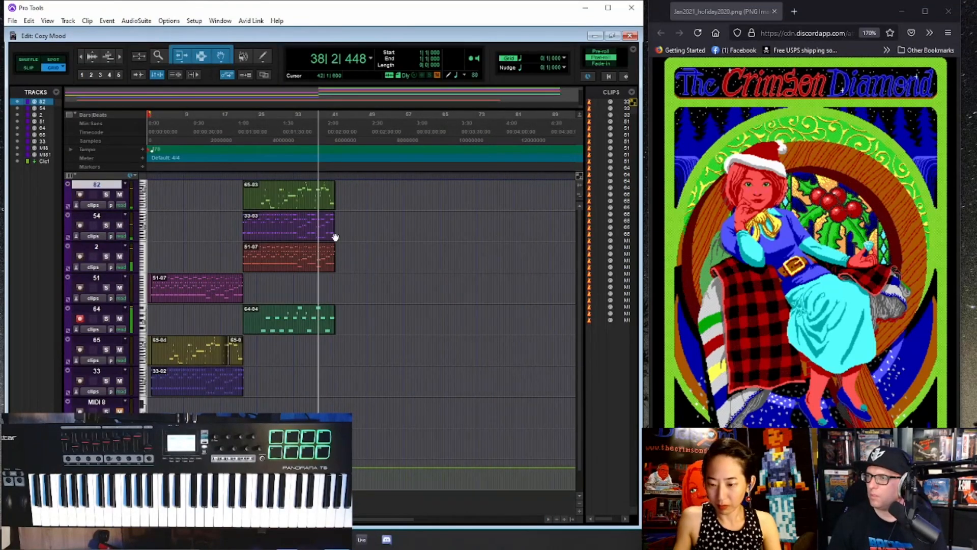
- Place the insertion point at bar 42, at the end of the second section, and stop playback
left_click(337, 191)
key("ctrl+bracketright")
key("ctrl+bracketright")
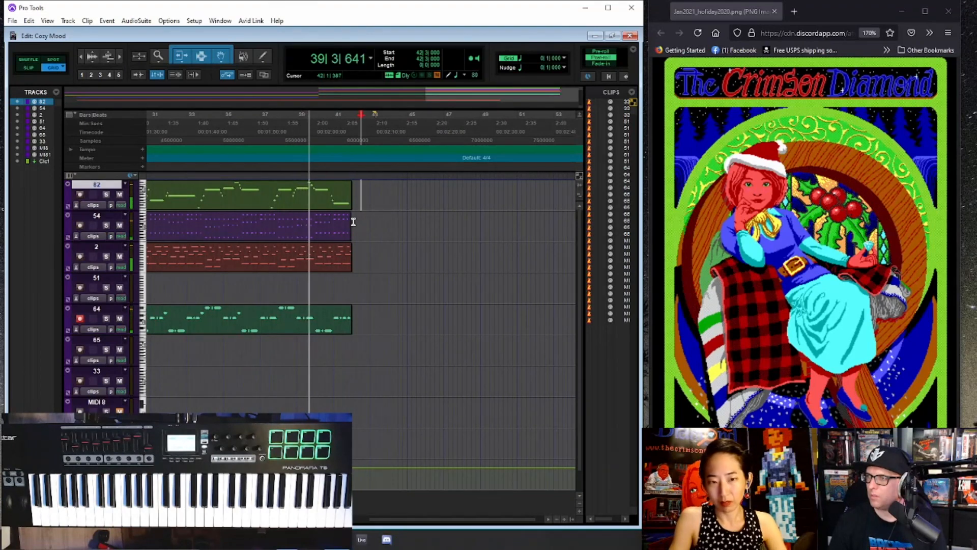
key("ctrl+bracketright")
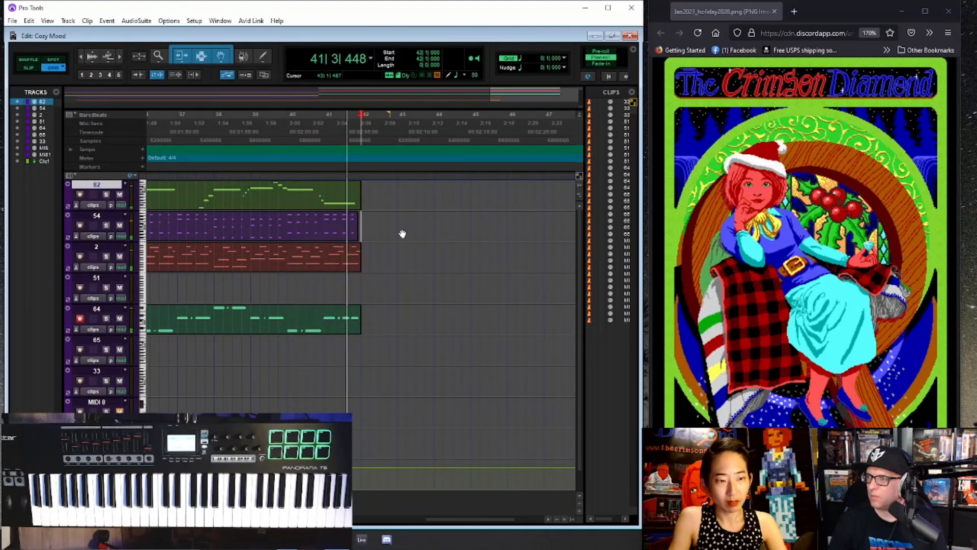
key("space")
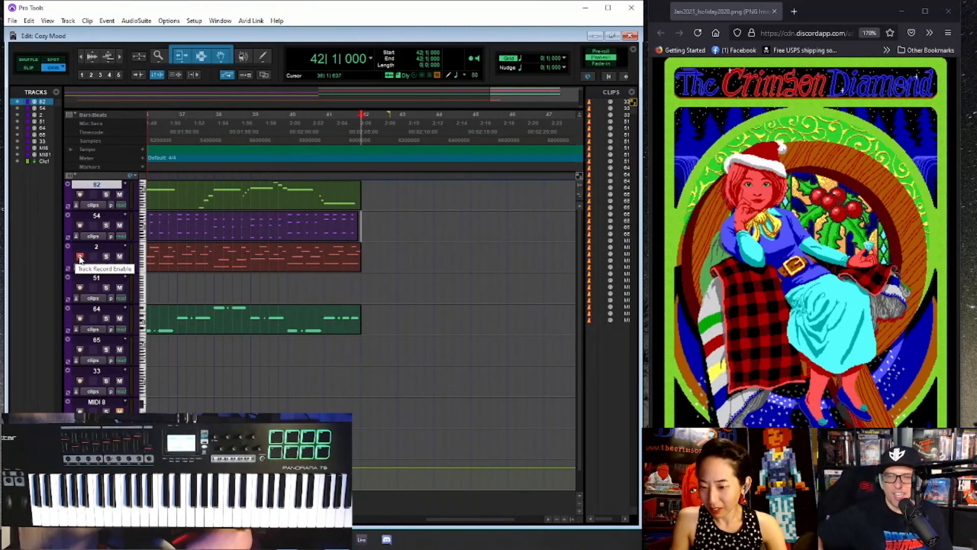
- Record-enable track 2 and audition the last bar of the second section from bar 41
left_click(80, 257)
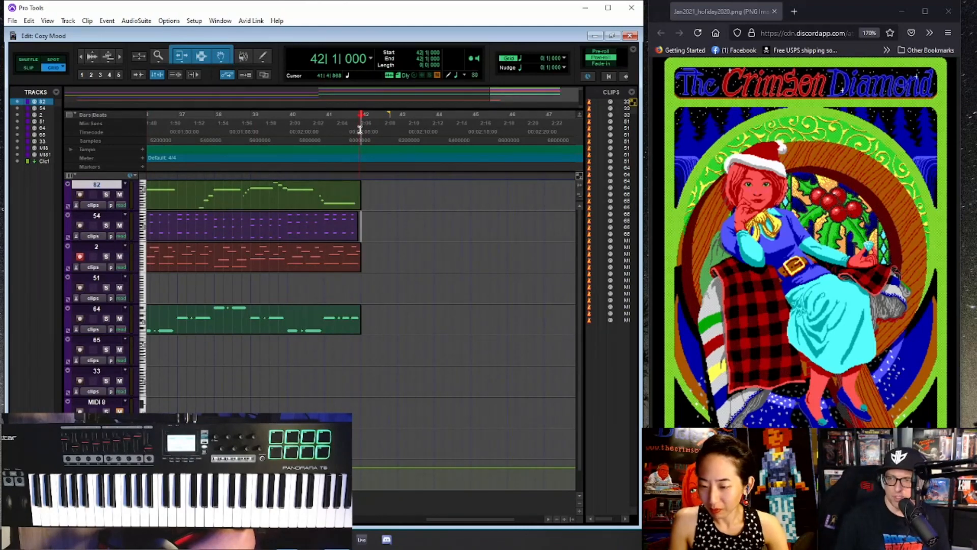
left_click(325, 127)
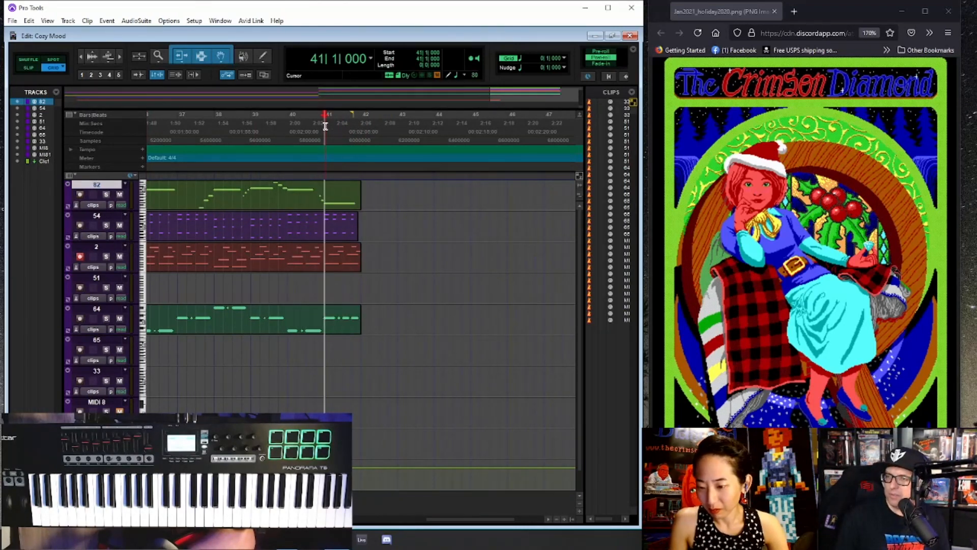
key("space")
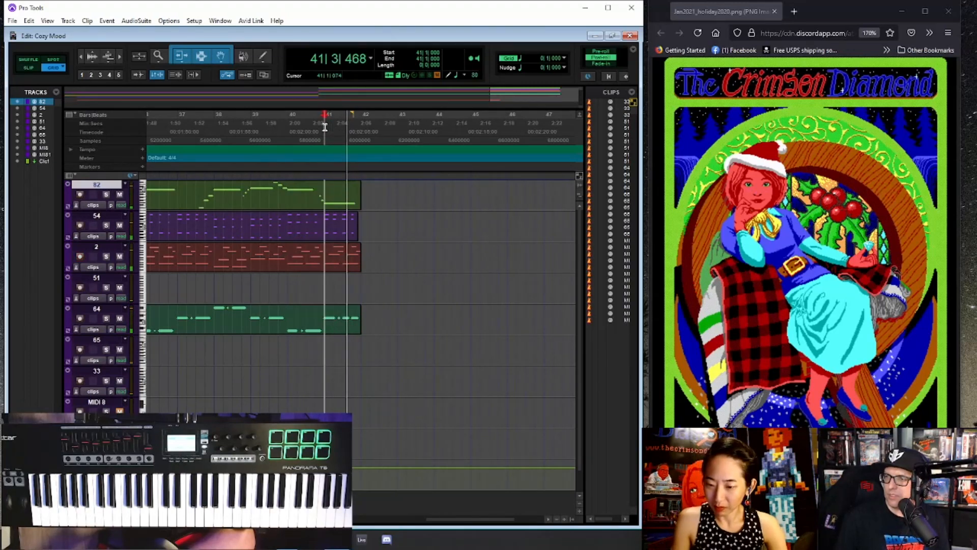
key("space")
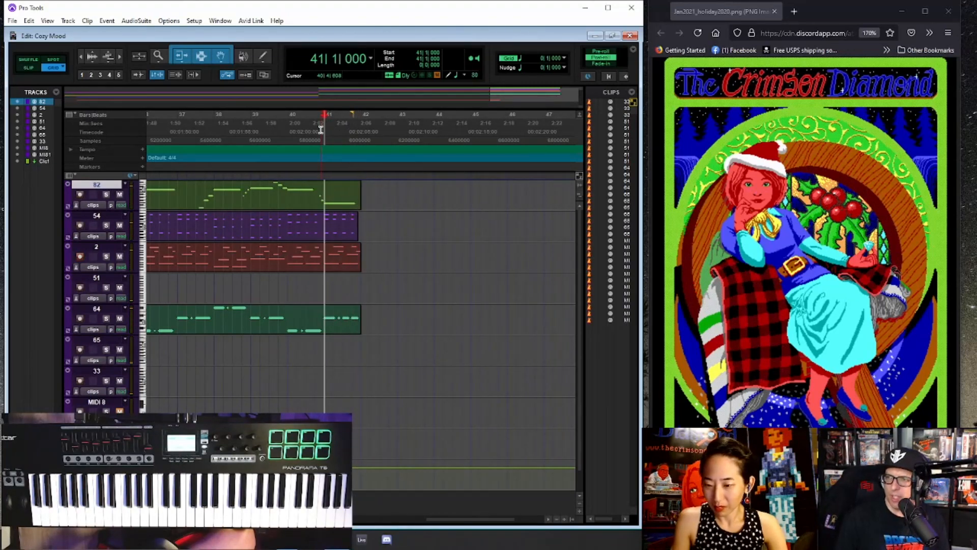
- Place two further copies of the MIDI 8-05 clip end to end on the MIDI 8.dup1 track, the last starting at bar 72
scroll(209, 400, "down", 1)
scroll(209, 401, "down", 5)
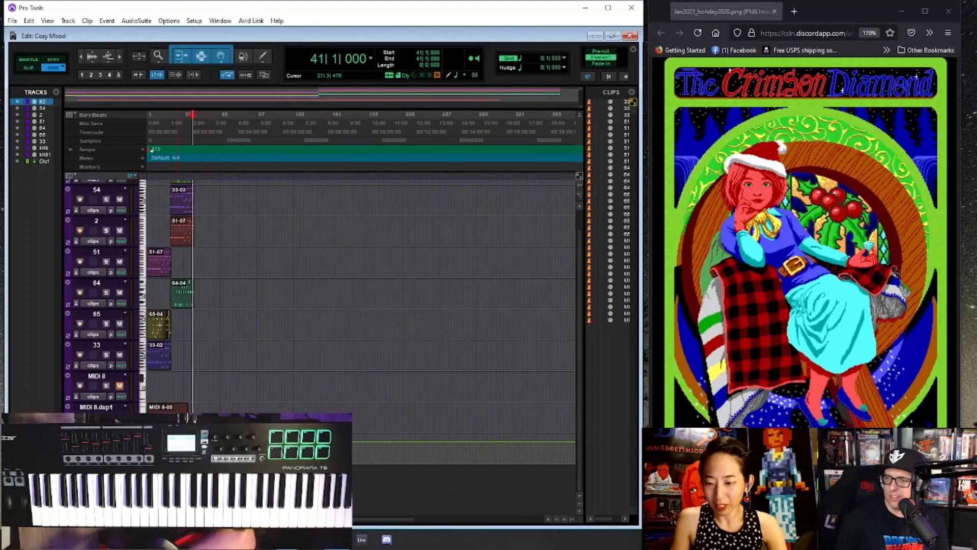
left_click_drag(171, 412, 213, 414)
key("ctrl+bracketright")
key("ctrl+bracketright")
key("ctrl+bracketright")
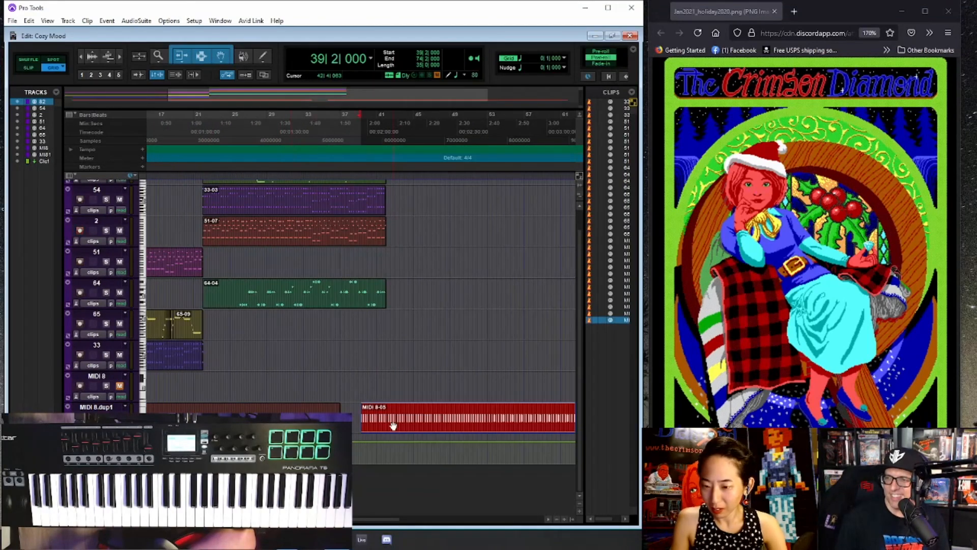
left_click_drag(393, 425, 537, 417)
key("ctrl+bracketleft")
key("ctrl+bracketright")
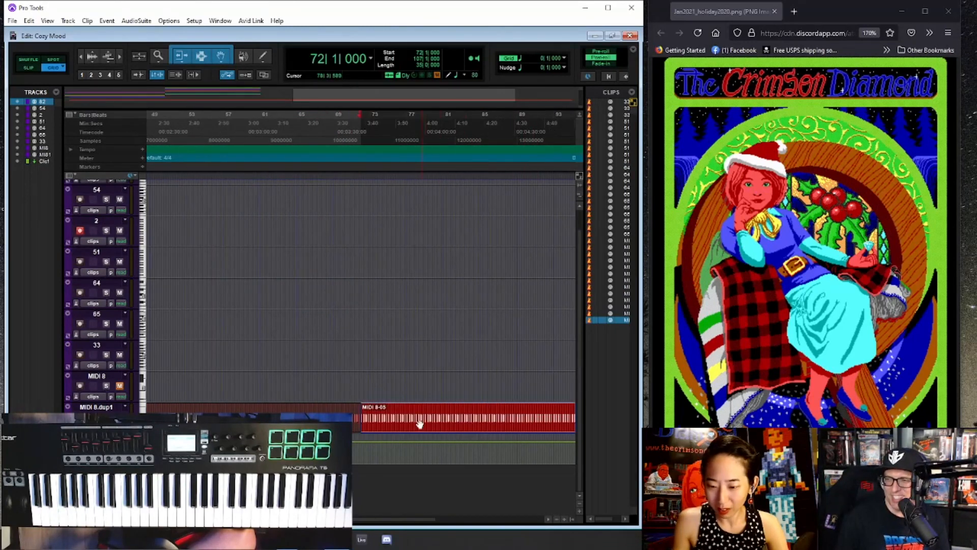
key("ctrl+bracketleft")
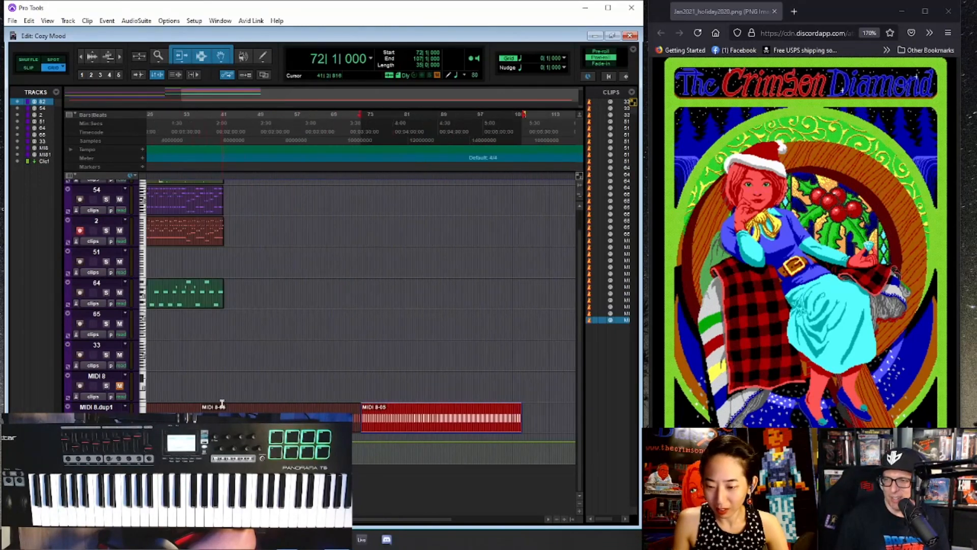
- Return to the closing bars of the second section and place the insertion point at bar 39
left_click(204, 315)
scroll(248, 318, "up", 1)
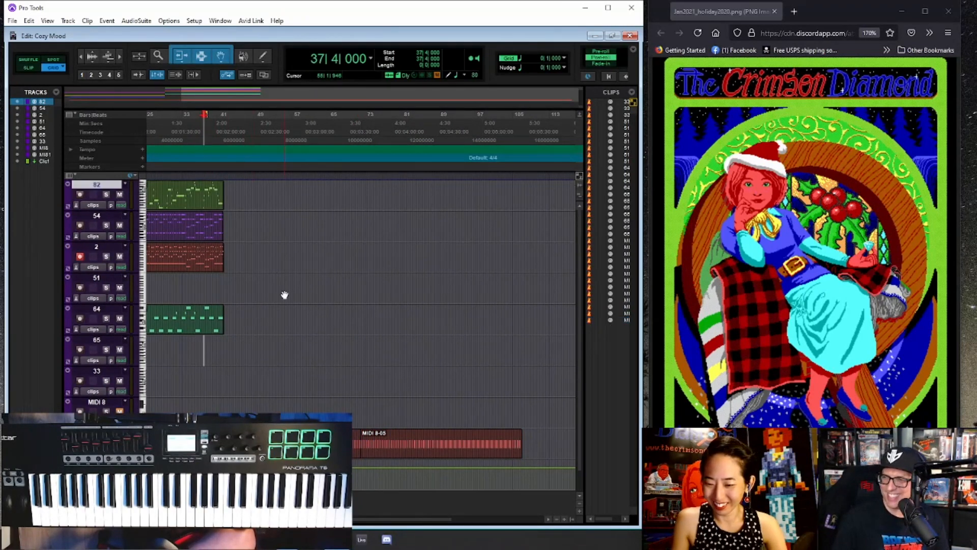
key("ctrl+bracketright")
key("ctrl+bracketright")
key("ctrl+bracketright")
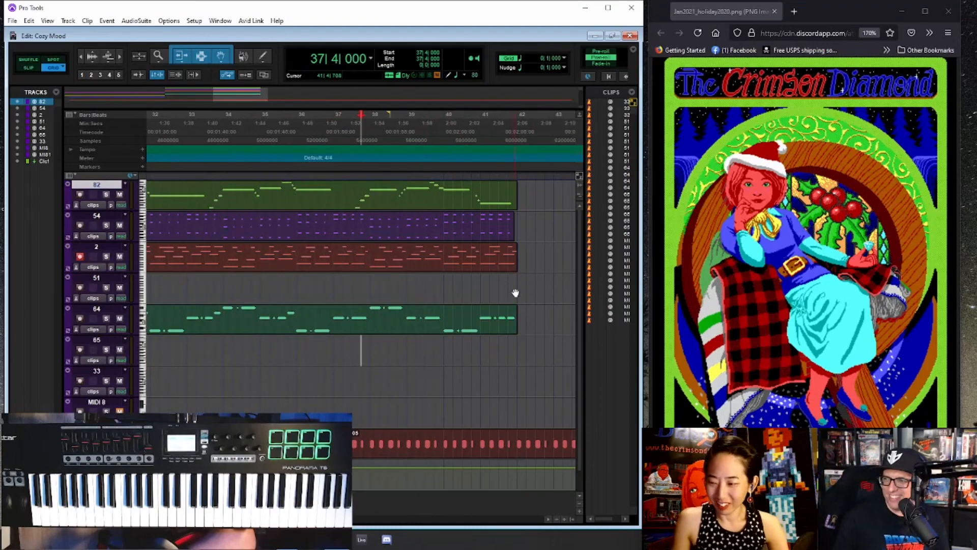
left_click(516, 293)
key("ctrl+bracketright")
key("ctrl+bracketleft")
key("ctrl+bracketleft")
key("ctrl+bracketleft")
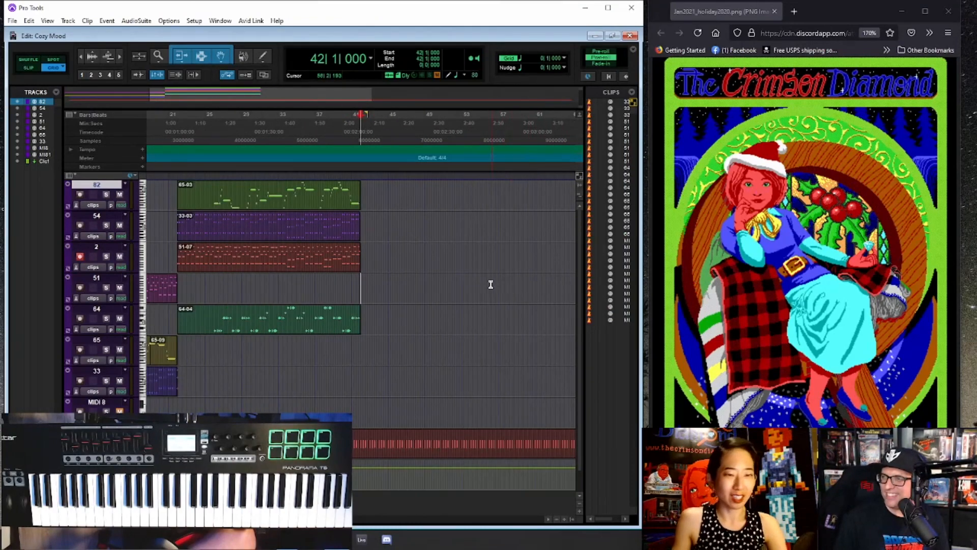
key("ctrl+bracketright")
key("ctrl+bracketright")
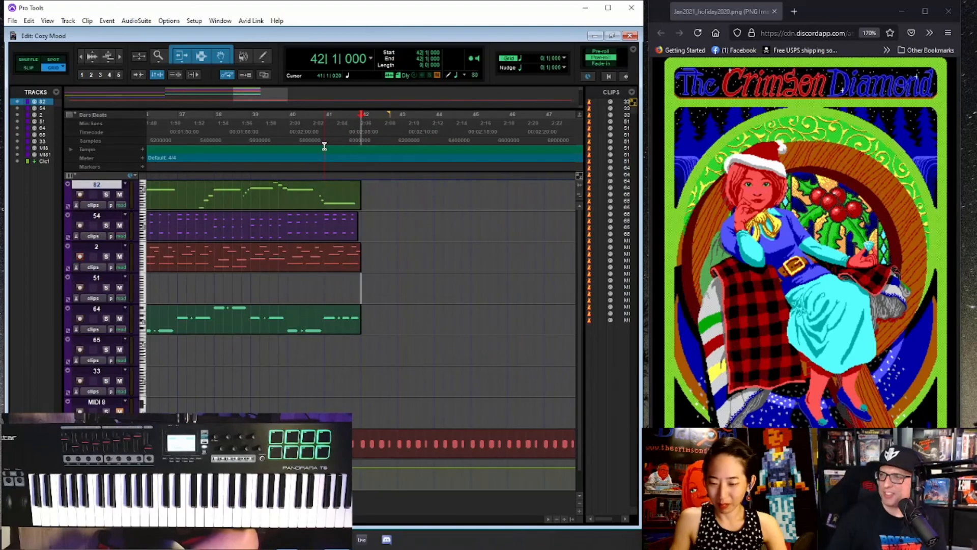
left_click(279, 136)
left_click(286, 137)
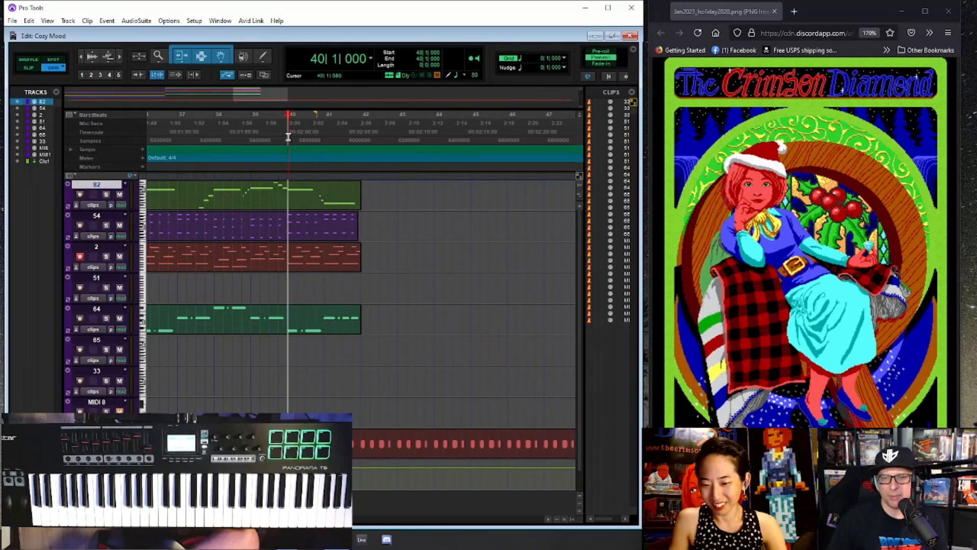
left_click(252, 137)
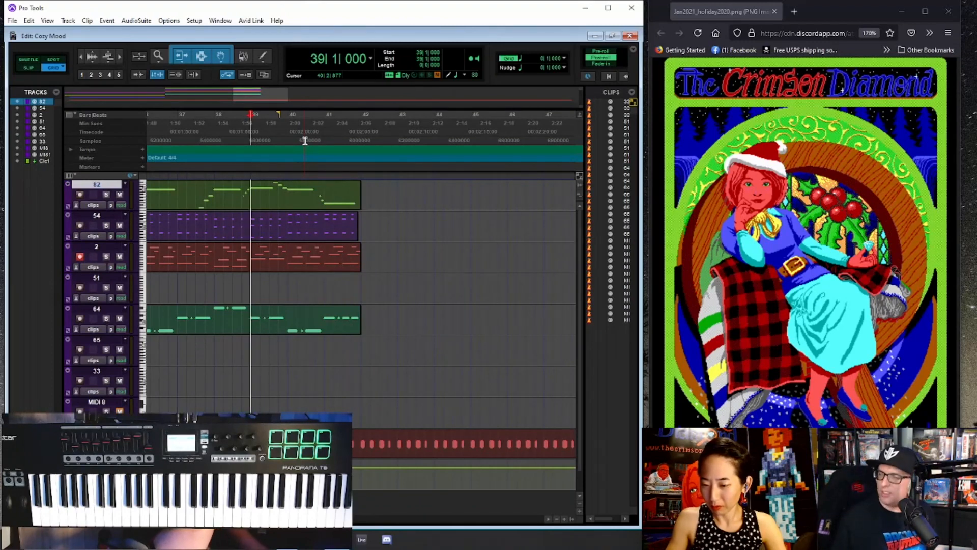
key("ctrl+space")
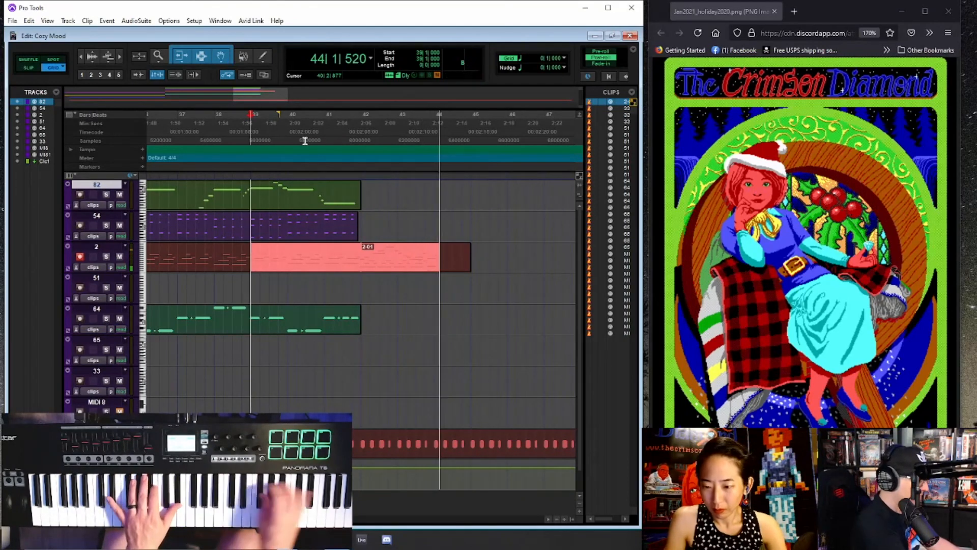
key("space")
key("ctrl+z")
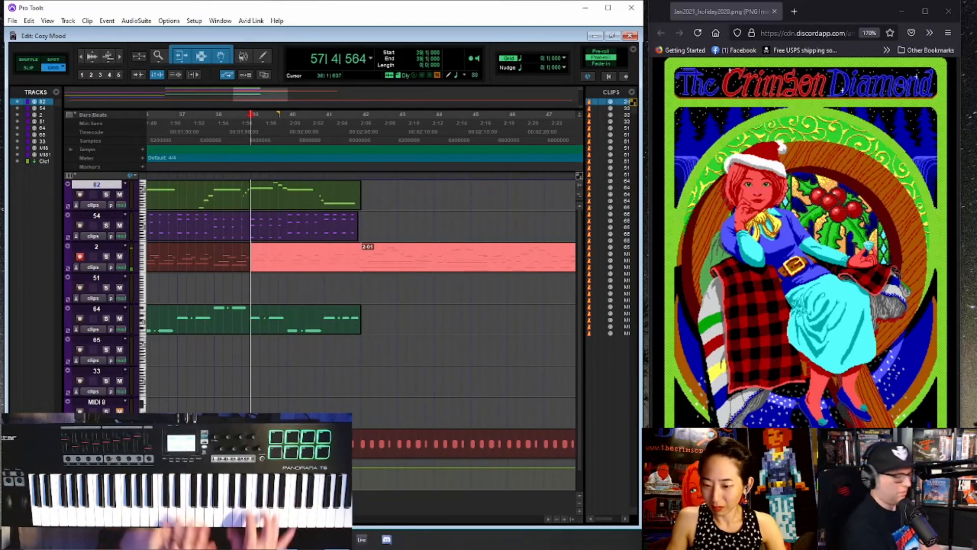
- Finish recording a new take on track 2 from bar 39, and play it back from bar 42
key("space")
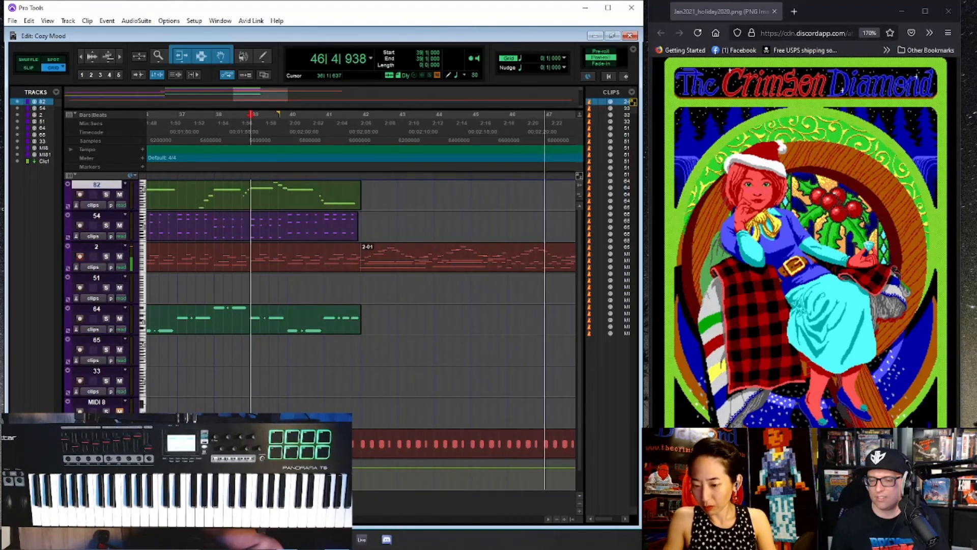
key("space")
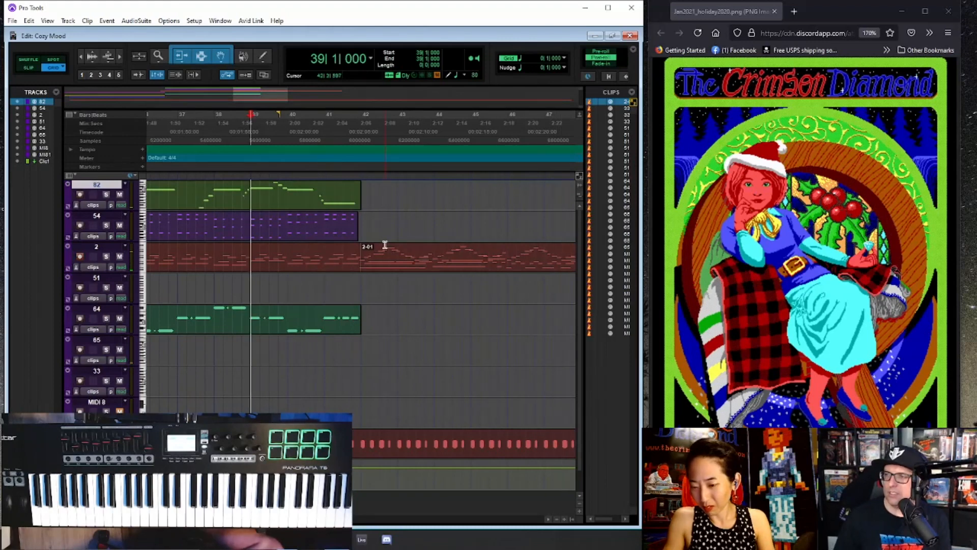
left_click(384, 265)
key("ctrl+bracketleft")
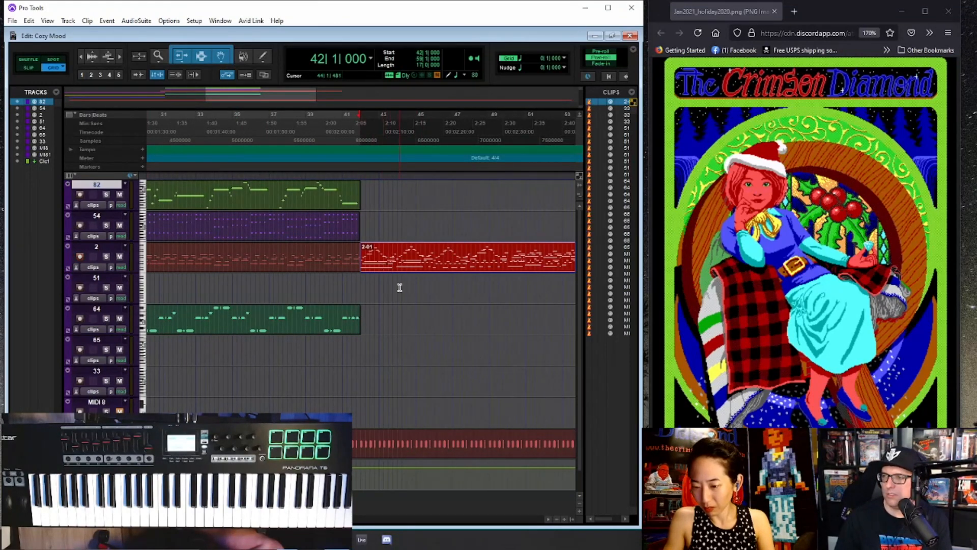
left_click(366, 285)
key("space")
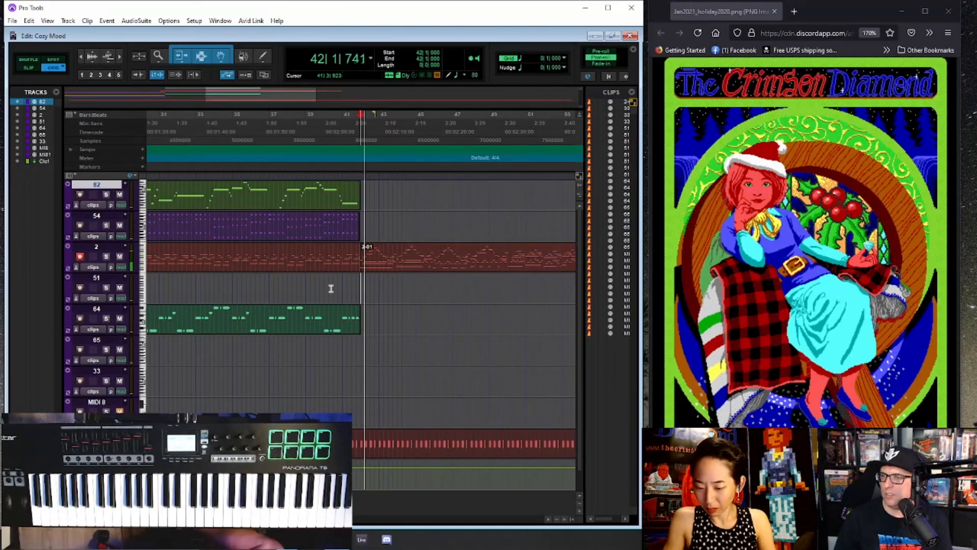
- Record-enable track 51 to try its sound, switch record enable to track 65, and rehearse over playback from bar 42
left_click(79, 287)
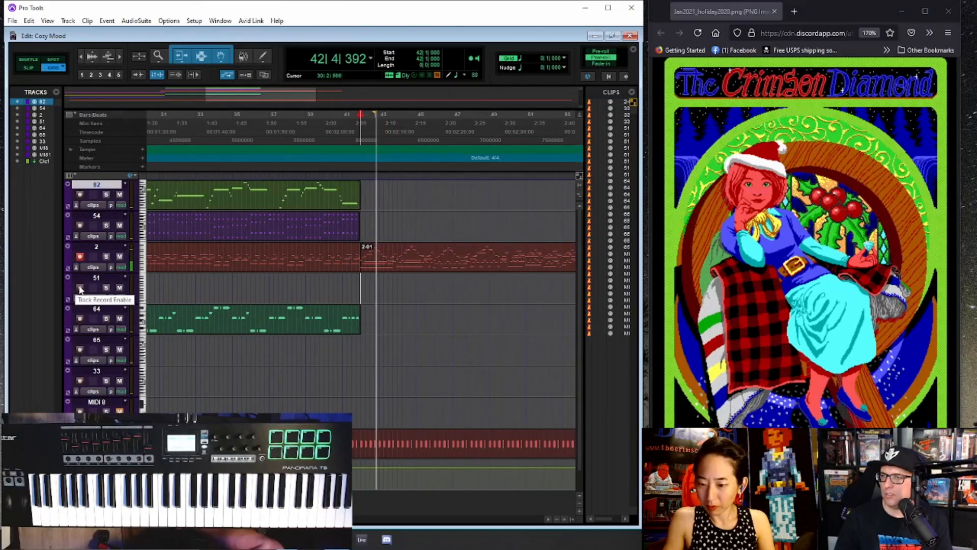
key("space")
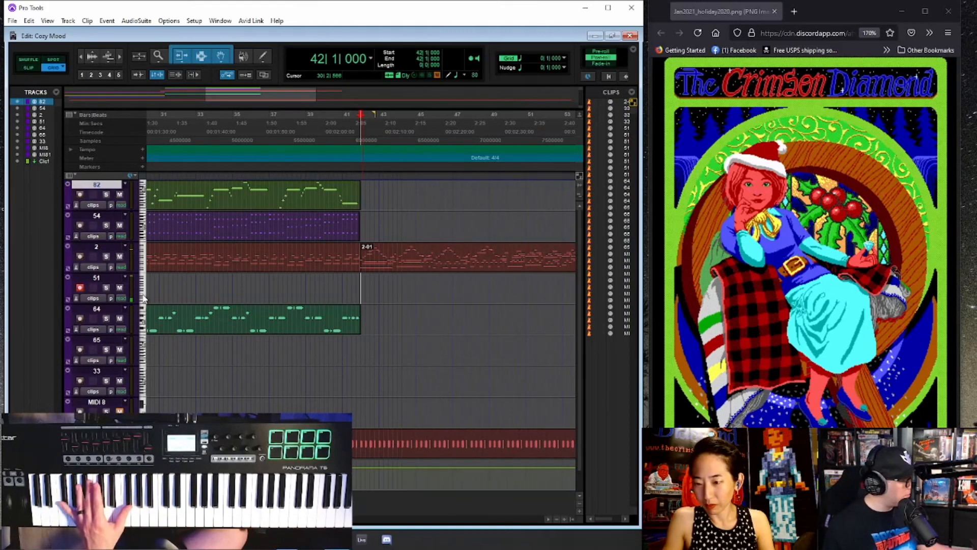
left_click(80, 349)
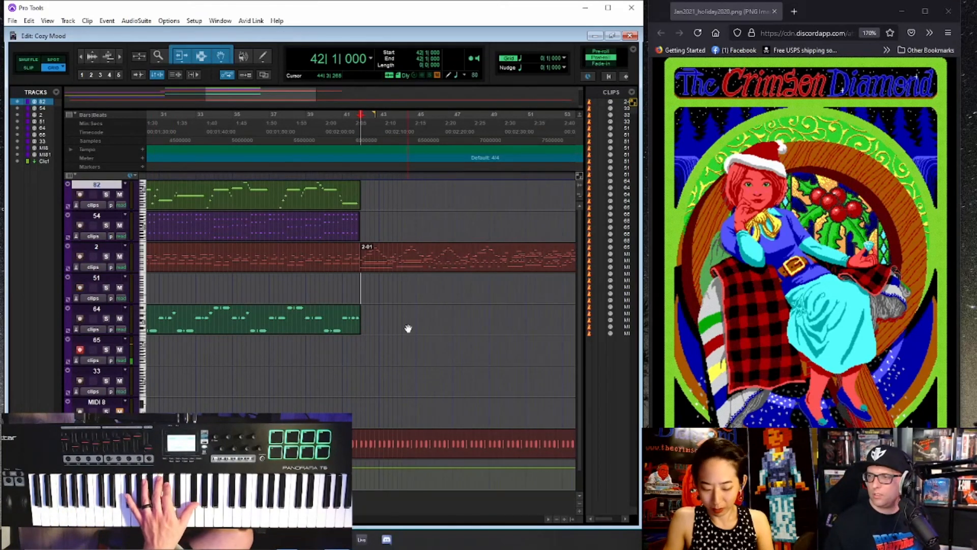
key("space")
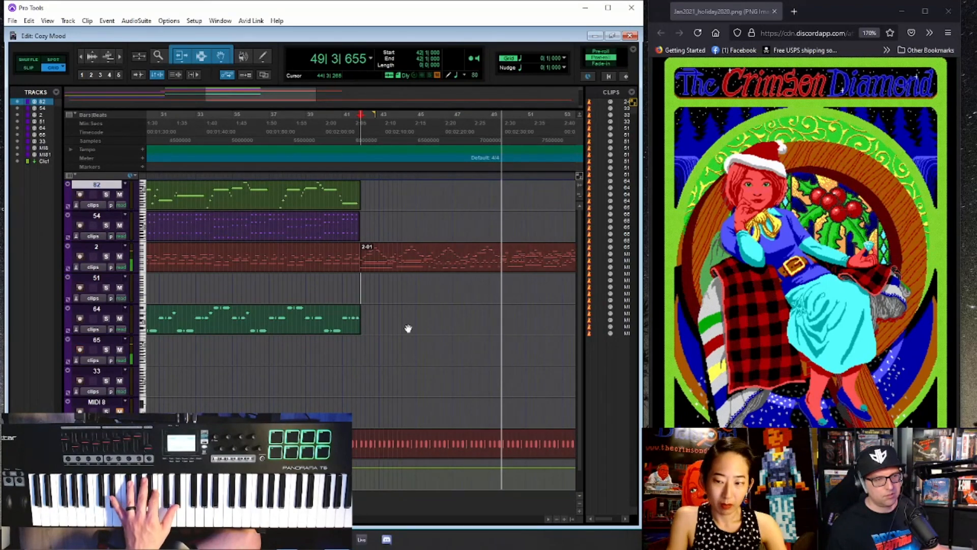
key("space")
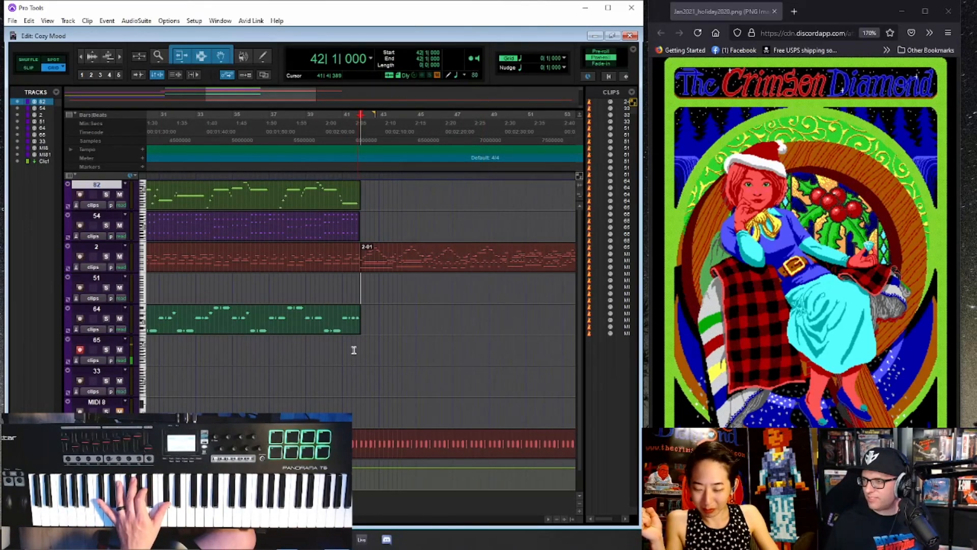
- Record a part on track 65 from bar 41 to about bar 50
left_click(343, 282)
key("ctrl+space")
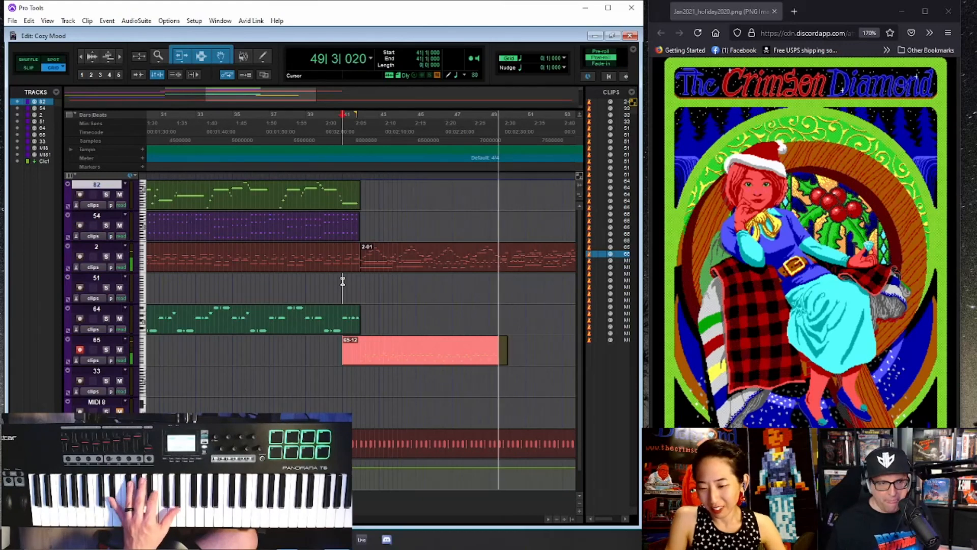
key("space")
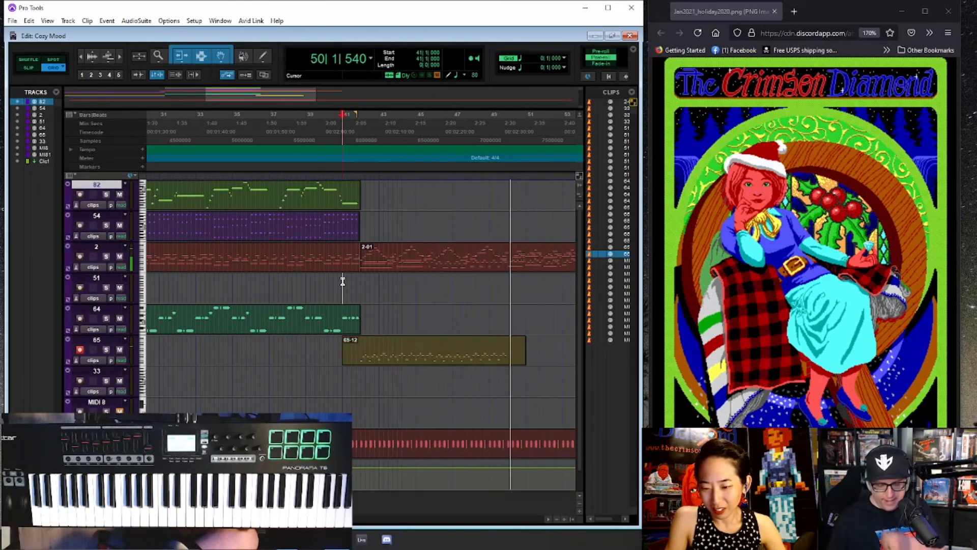
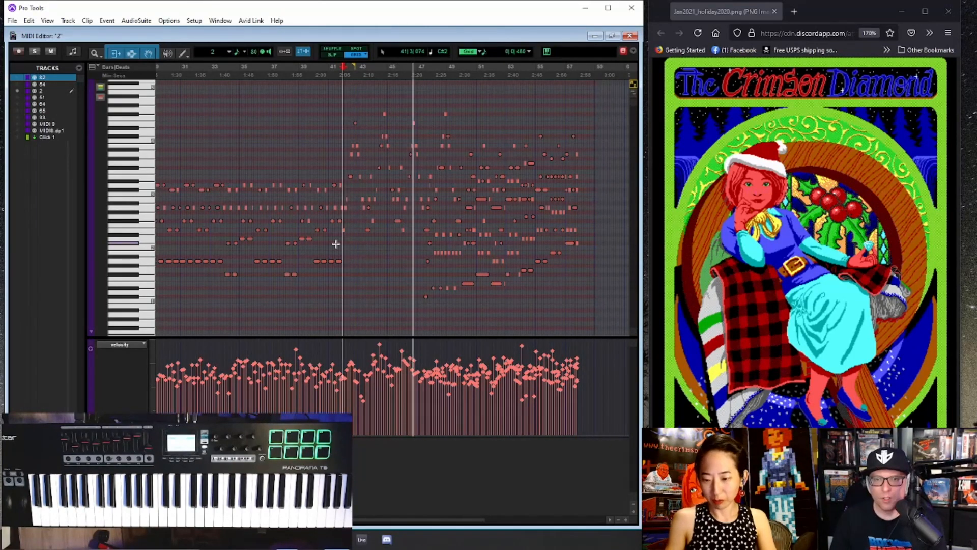
- Delete the low accompaniment notes on track 2 around the end of bar 47 and the start of bar 48
left_click(436, 200)
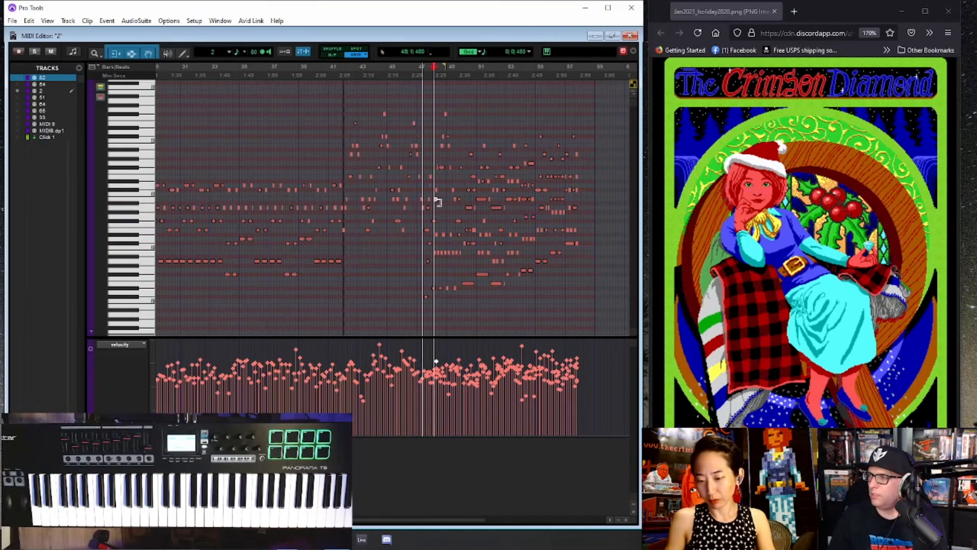
key("t")
key("t")
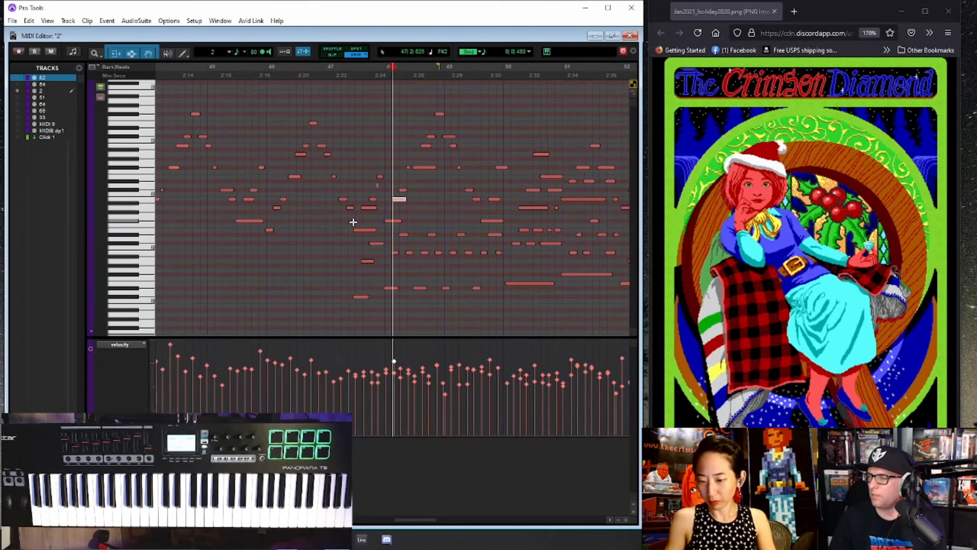
left_click_drag(376, 256, 411, 317)
key("Delete")
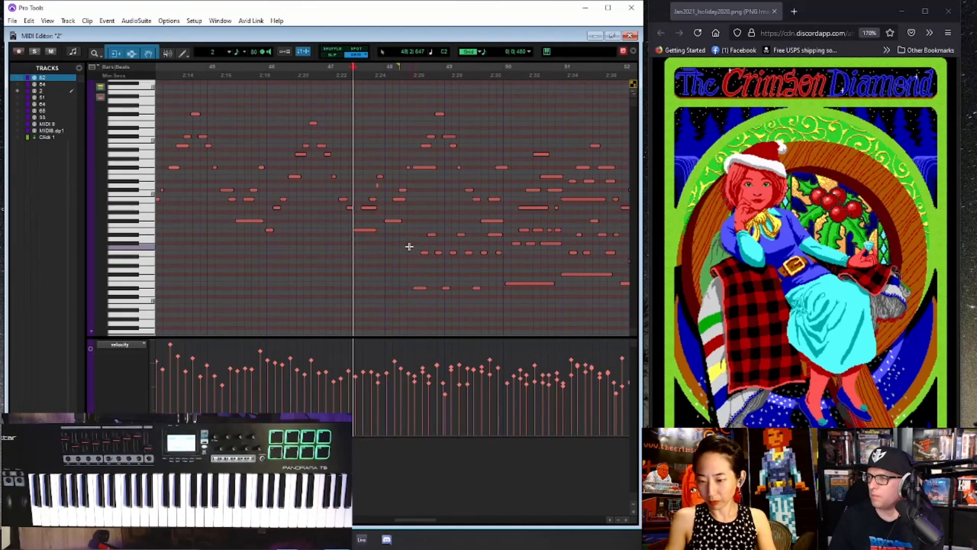
- Remove the remaining low accompaniment notes beneath the melody through bars 48 and 49 on track 2
key("t")
key("t")
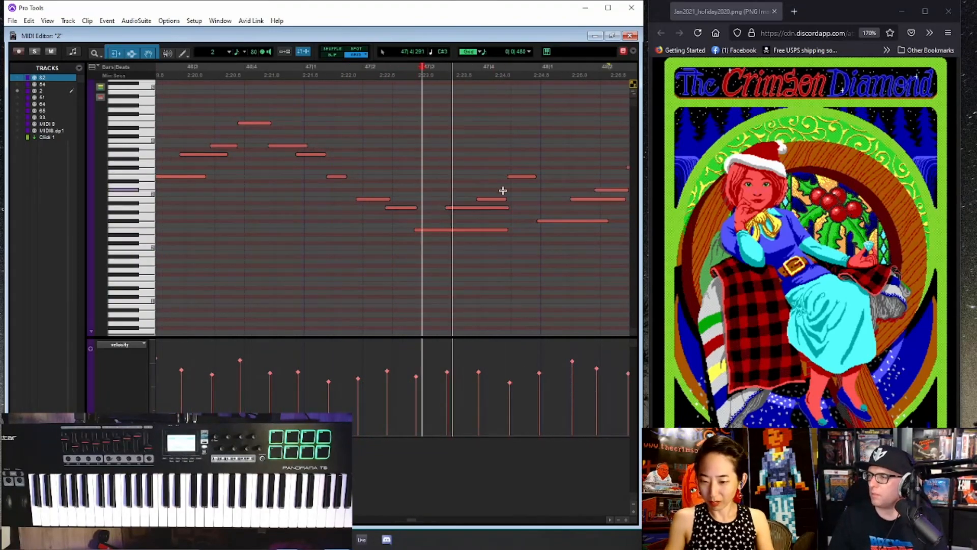
key("r")
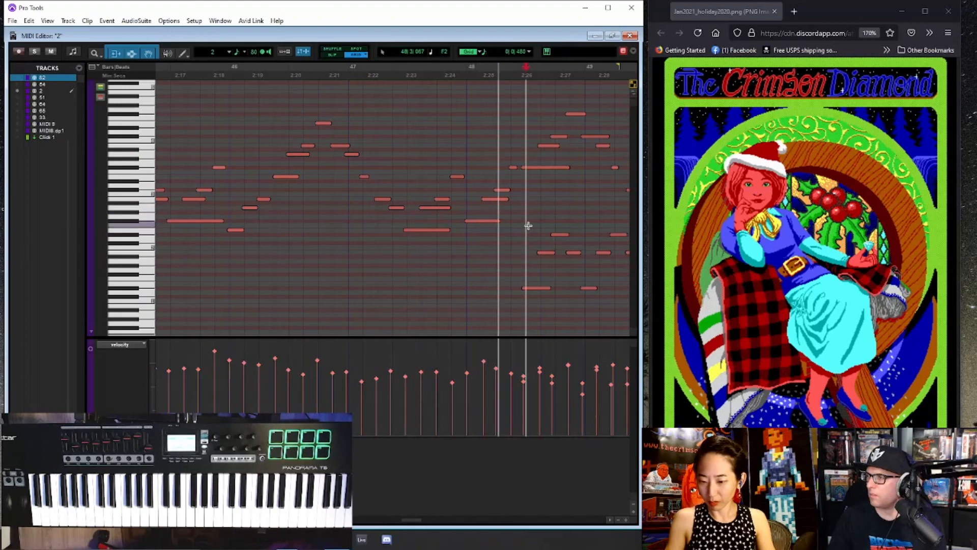
key("r")
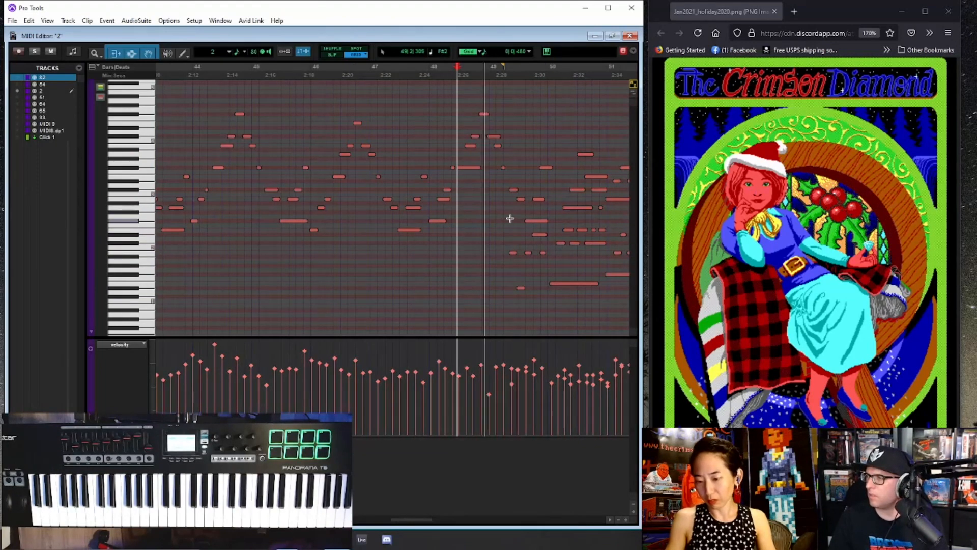
scroll(534, 227, "up", 2)
scroll(530, 230, "down", 2)
left_click_drag(497, 231, 565, 294)
key("Delete")
- Play back the end of bar 49 and delete the extra lower note just before bar 50
left_click(550, 246)
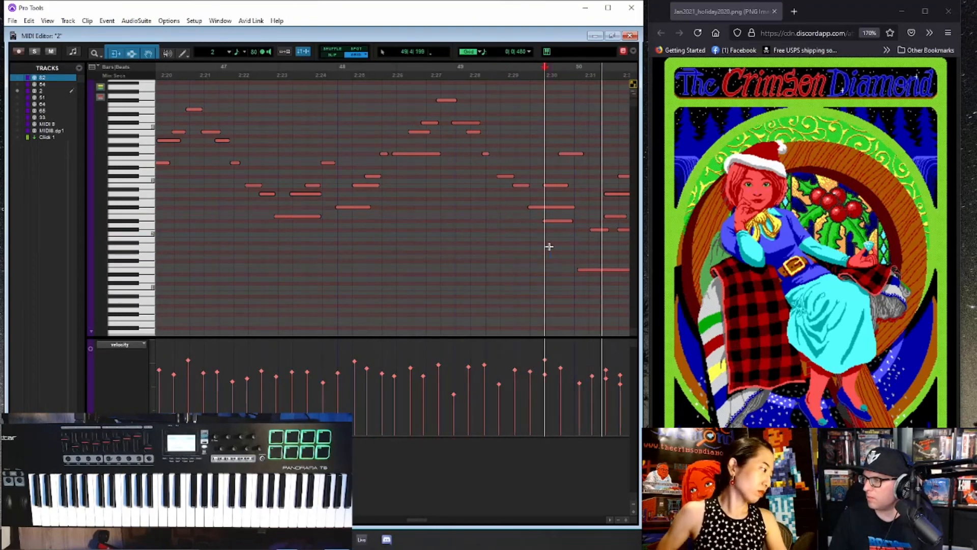
left_click(556, 221)
key("space")
left_click(506, 176)
key("space")
key("t")
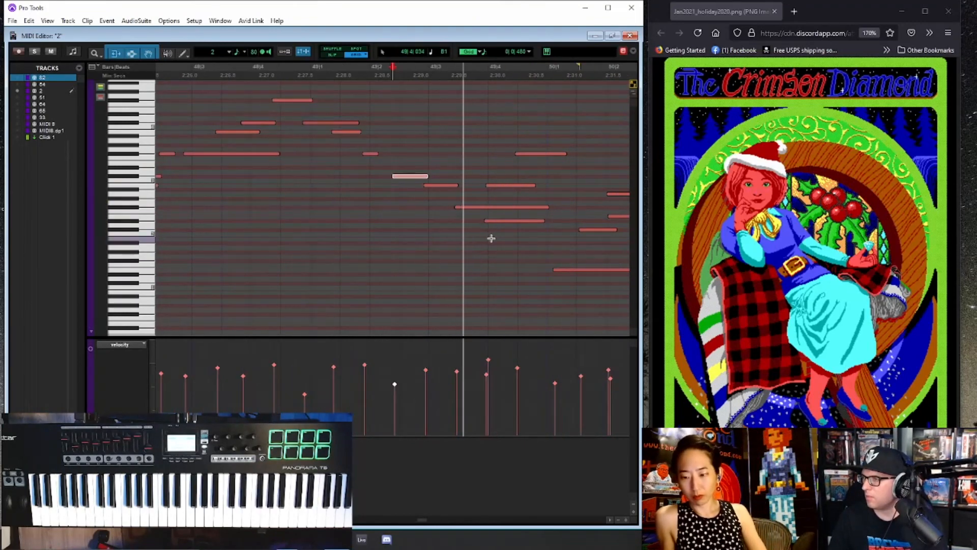
key("space")
left_click(499, 221)
key("Delete")
left_click(429, 224)
key("space")
key("r")
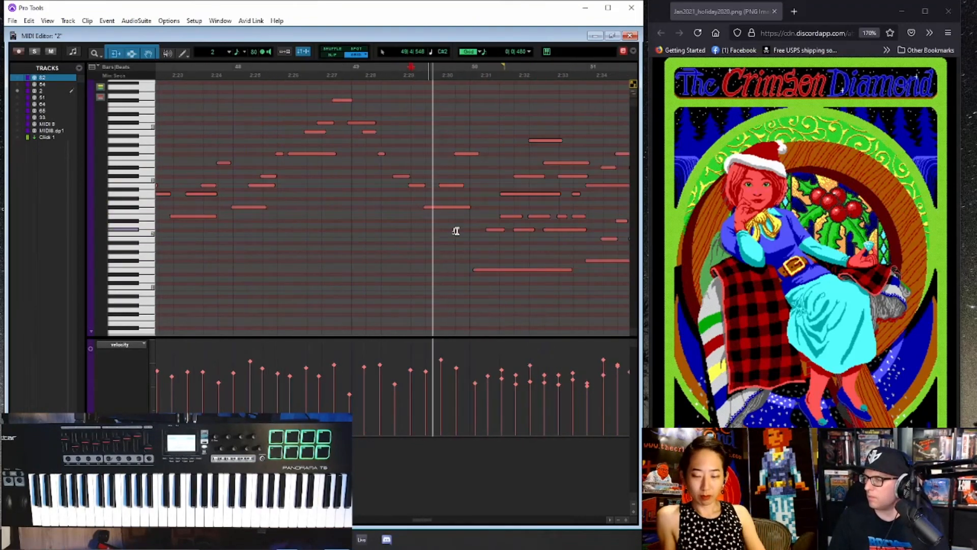
- Try deleting the lower accompaniment notes in bar 50 during playback, and undo the deletion
key("space")
left_click(458, 285)
key("space")
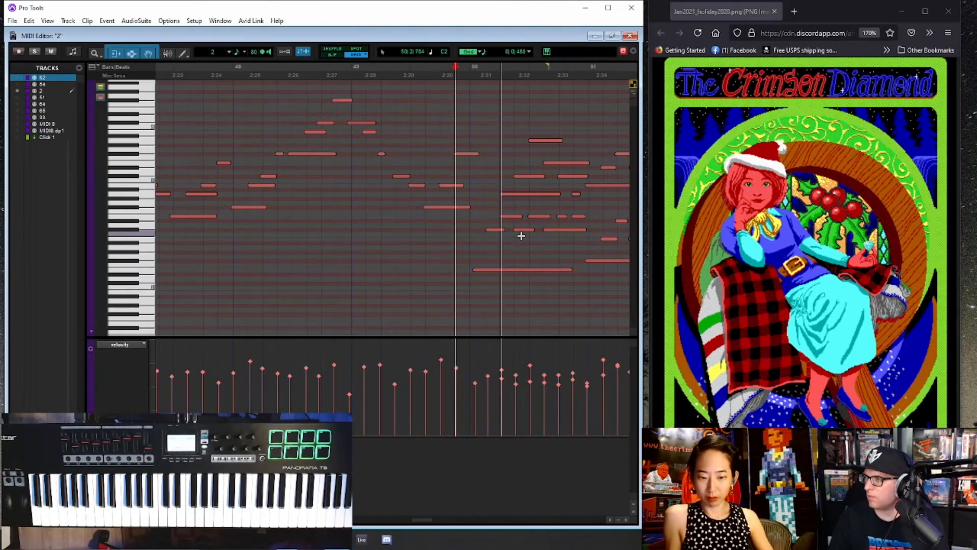
key("space")
left_click_drag(521, 237, 582, 209)
key("space")
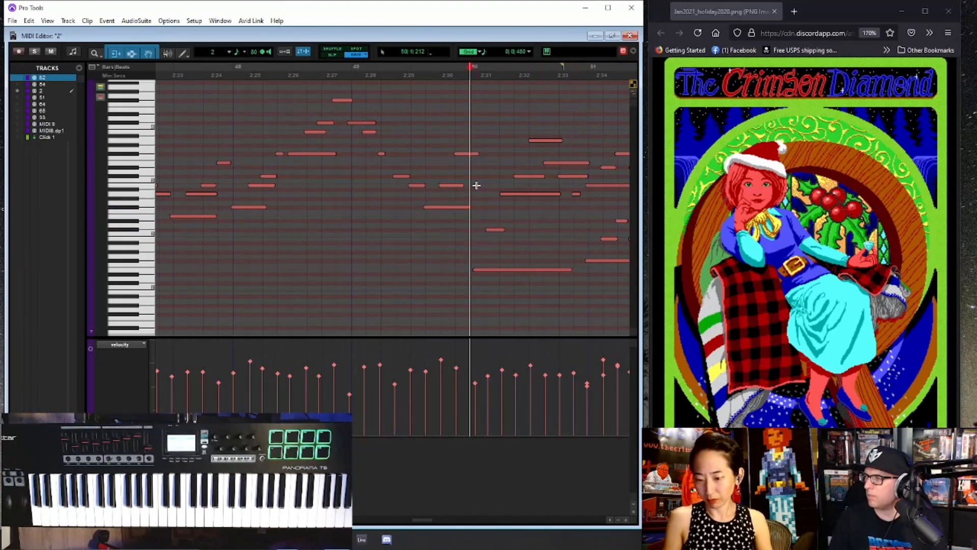
key("t")
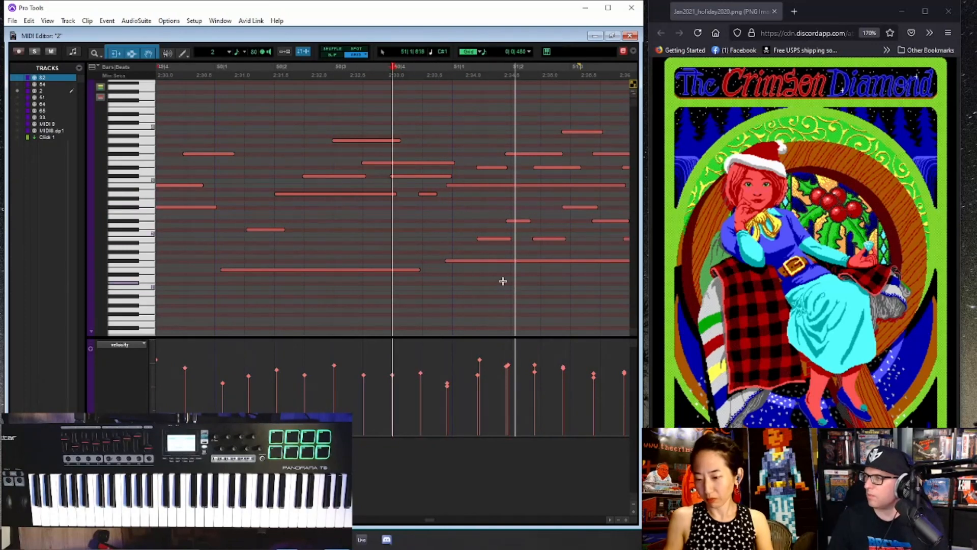
key("r")
left_click_drag(424, 275, 456, 227)
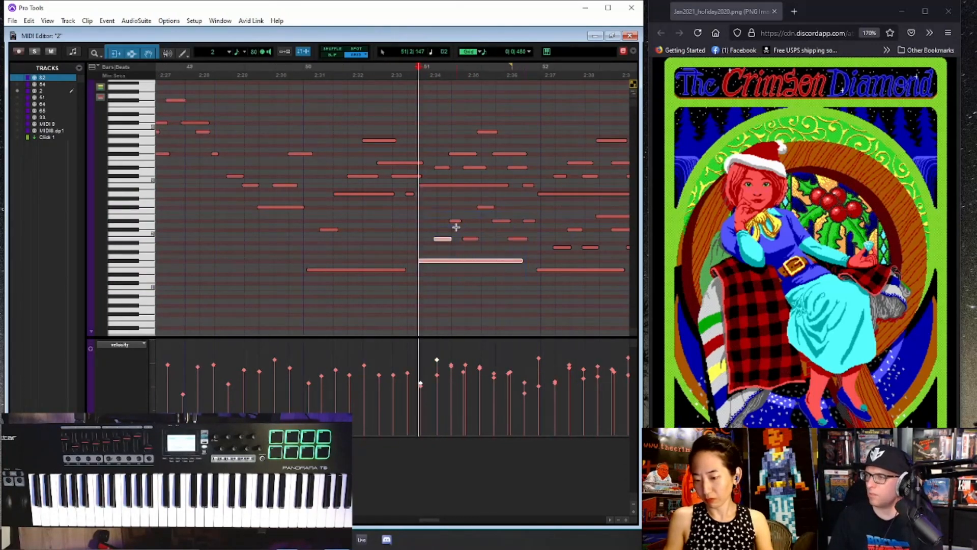
key("ctrl+z")
key("ctrl+z")
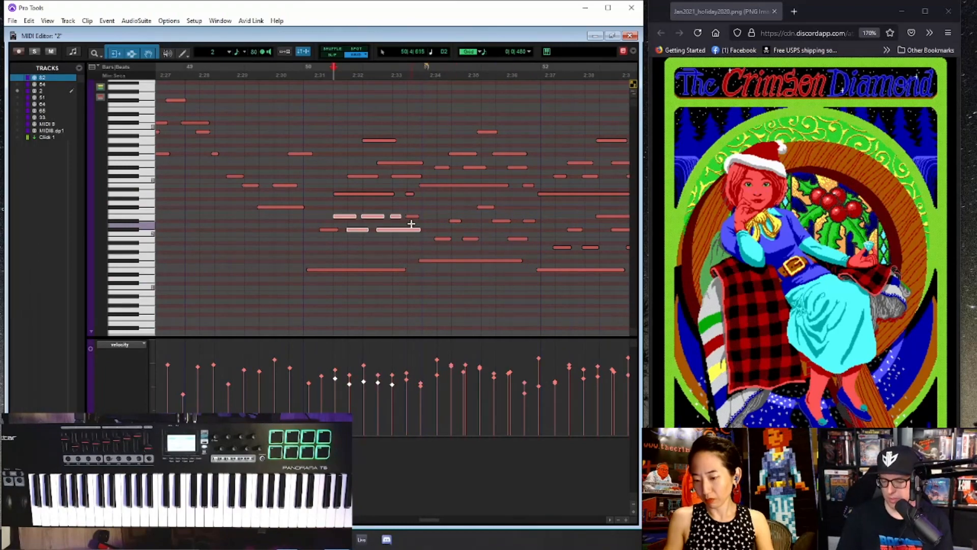
- Return to the Edit window and play back the third section from bar 41
key("ctrl+=")
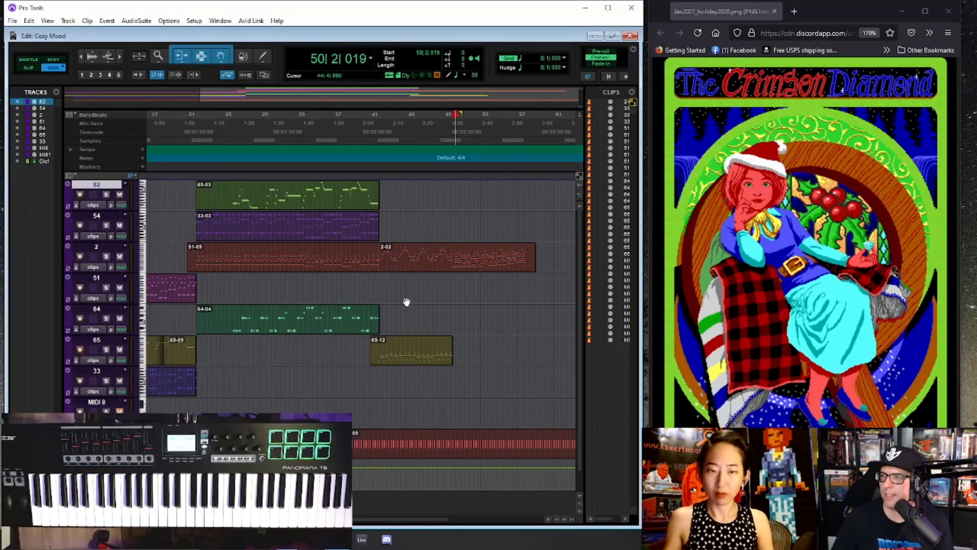
key("ctrl+[")
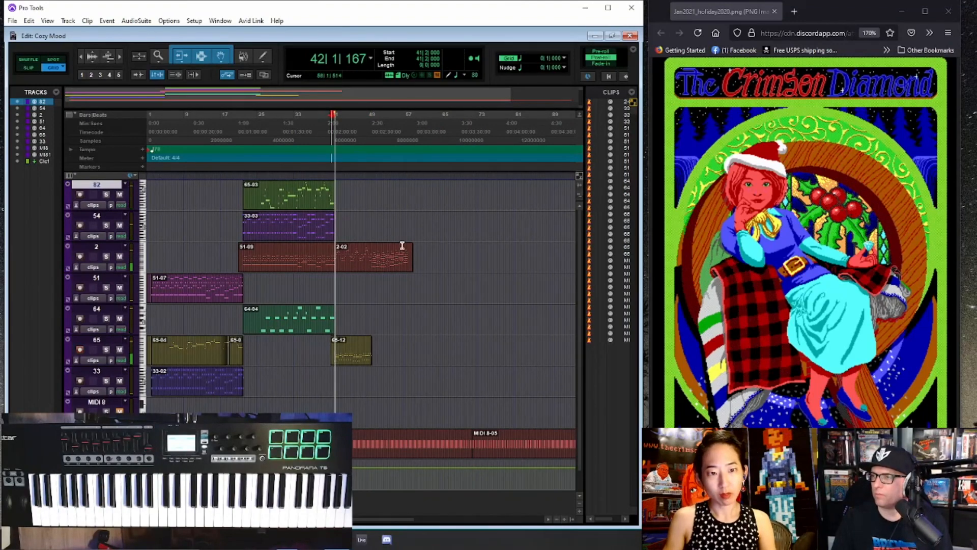
key("ctrl+]")
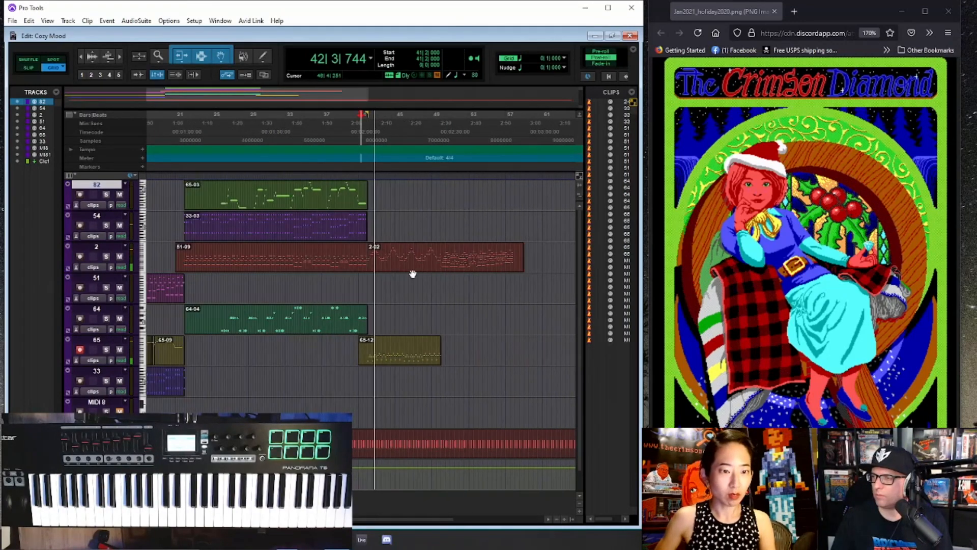
key("ctrl+]")
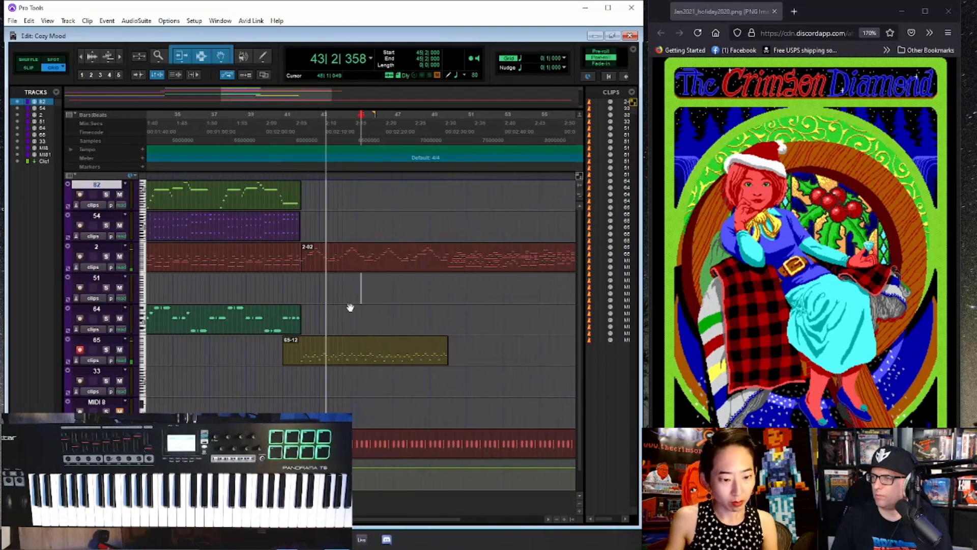
- Stop playback and open the third-section clip on track 65 in the MIDI Editor
left_click(329, 342, "alt")
scroll(403, 345, "up", 2)
scroll(375, 345, "down", 1)
key("space")
double_click(269, 361)
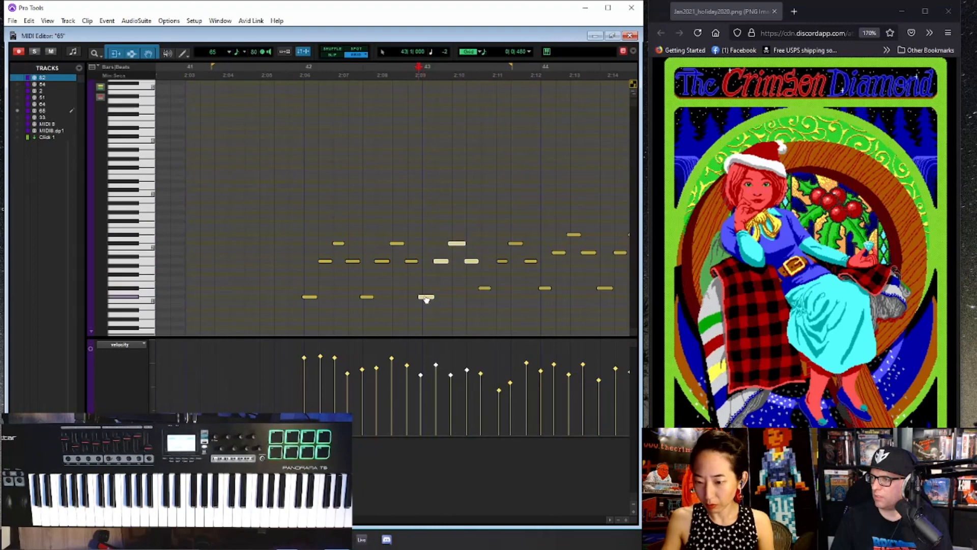
- Quantize the recorded notes in bars 42 and 43 of track 65
left_click(284, 218)
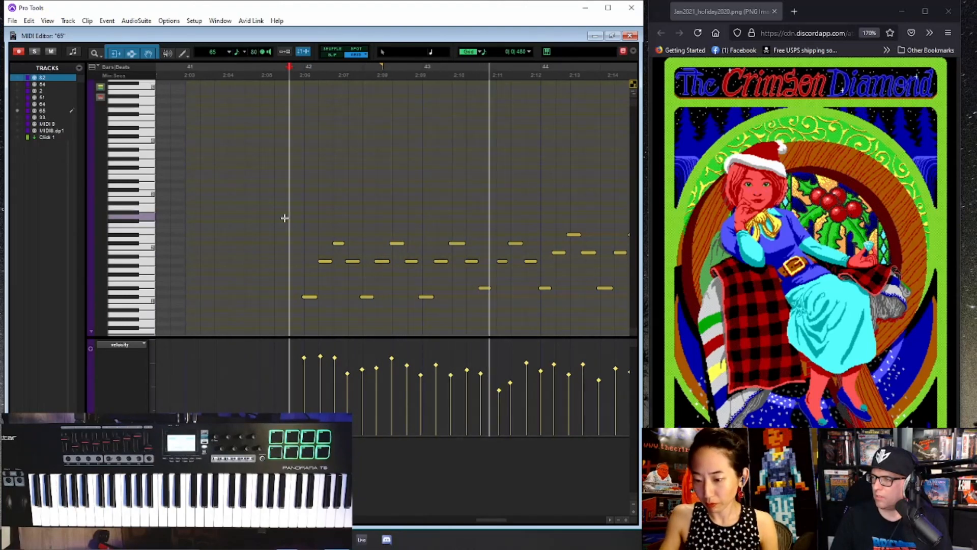
left_click(486, 288)
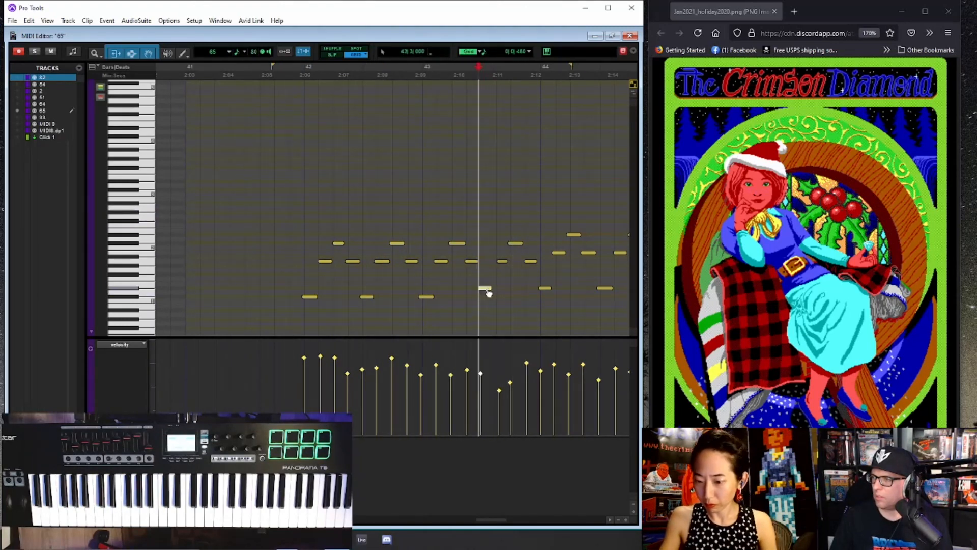
left_click_drag(302, 209, 523, 330)
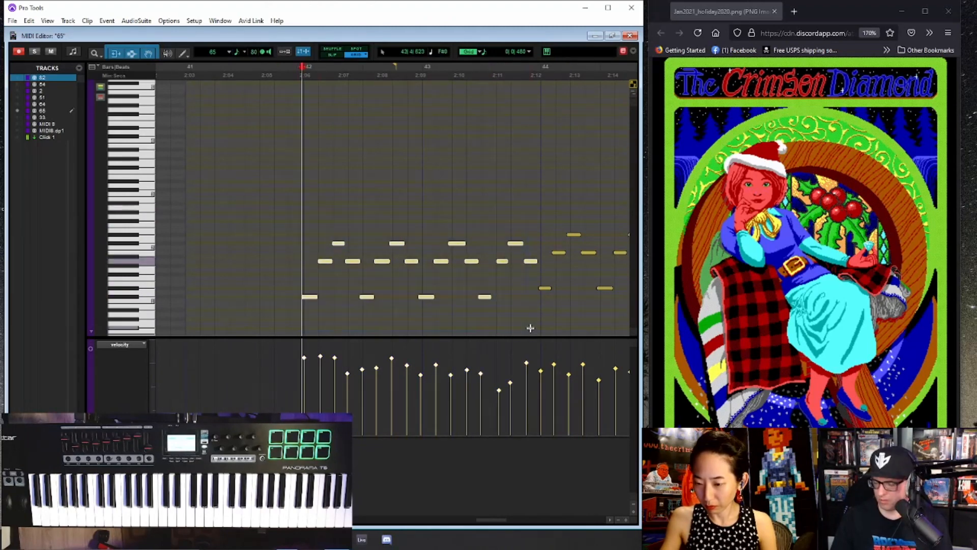
key("alt+0")
key("Return")
left_click(299, 215)
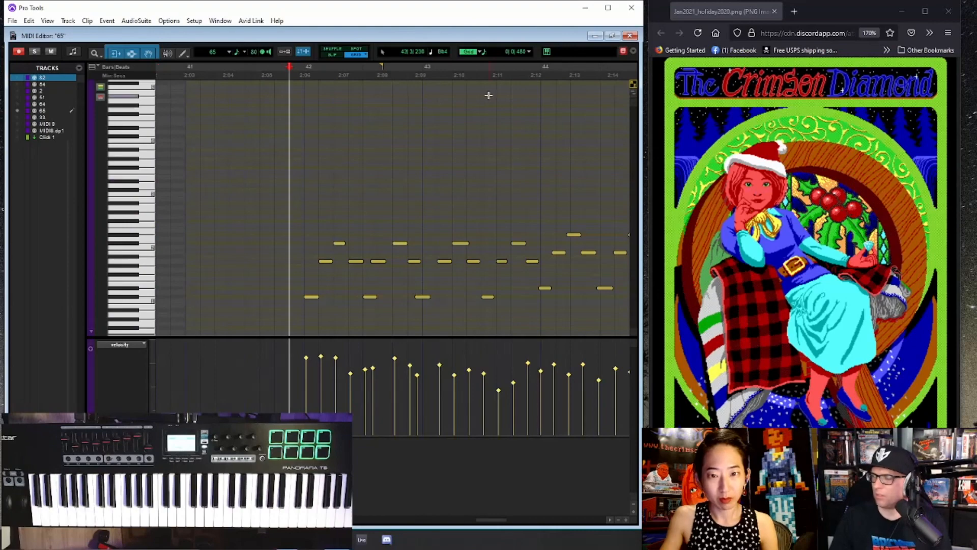
- Turn off post-roll in the Edit window and reopen the track 65 clip in the MIDI Editor
key("ctrl+equal")
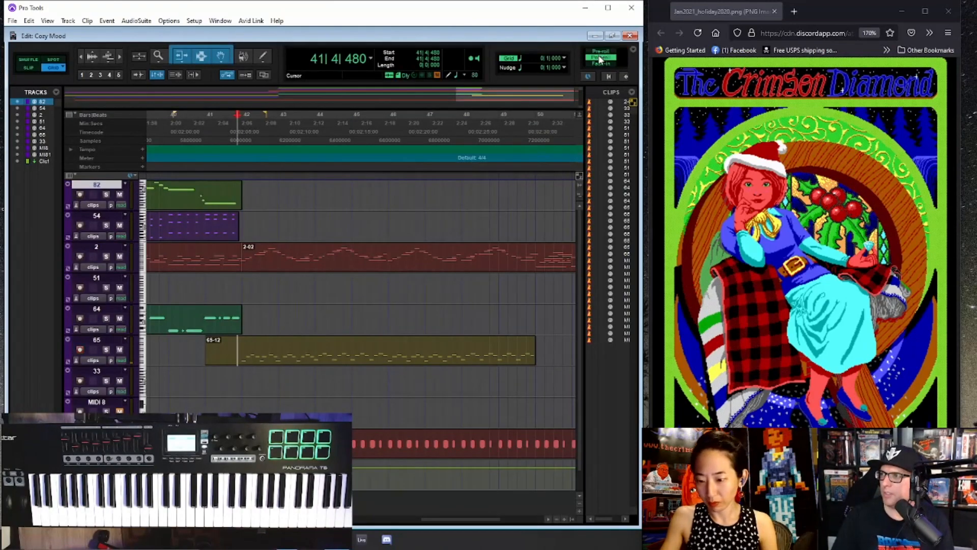
key("ctrl+equal")
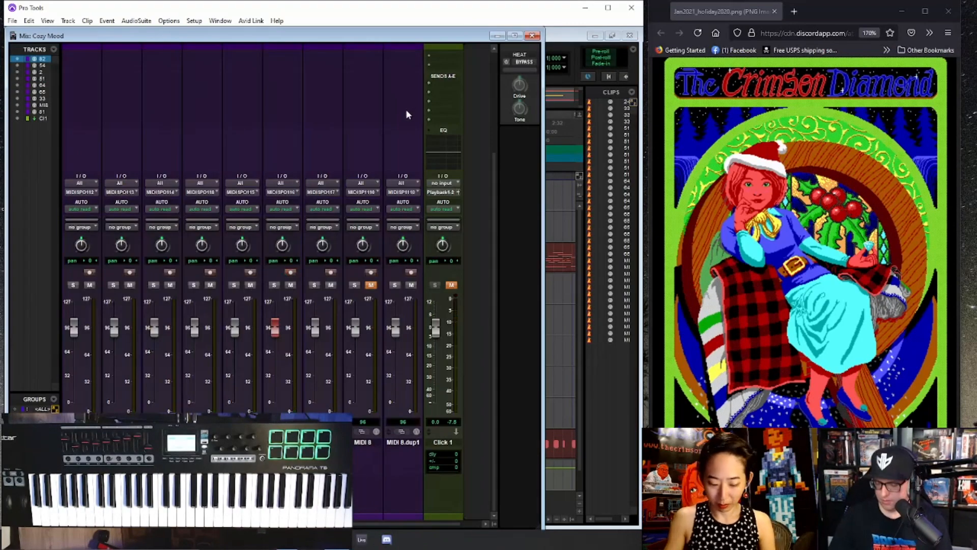
key("ctrl+equal")
double_click(280, 363)
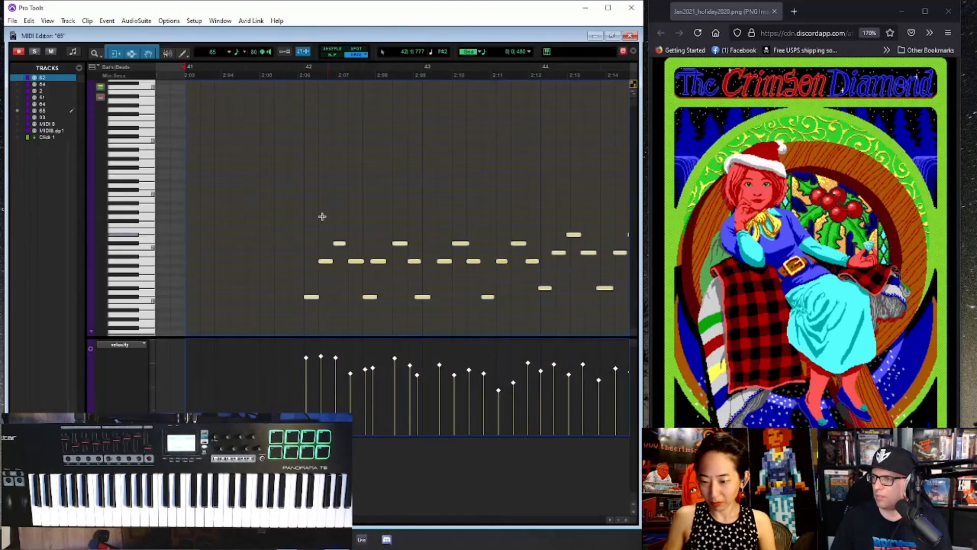
- Play back the track 65 part from bar 42 and check the timing of its notes
left_click(309, 209)
key("space")
key("r")
key("r")
left_click(434, 188)
key("t")
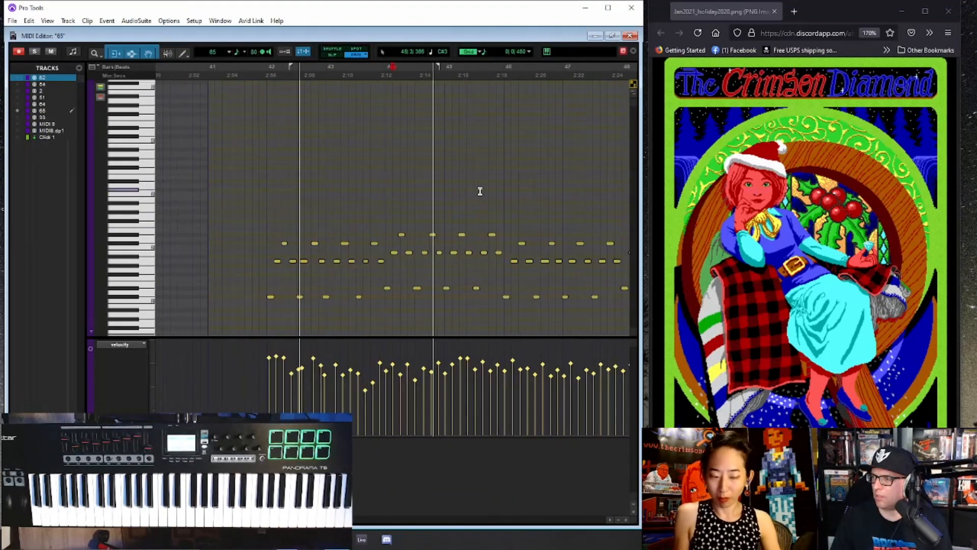
key("t")
key("r")
key("space")
- Shift the wrongly quantized early notes in bars 42 and 43 onto their eighth-note grid positions
left_click(276, 199)
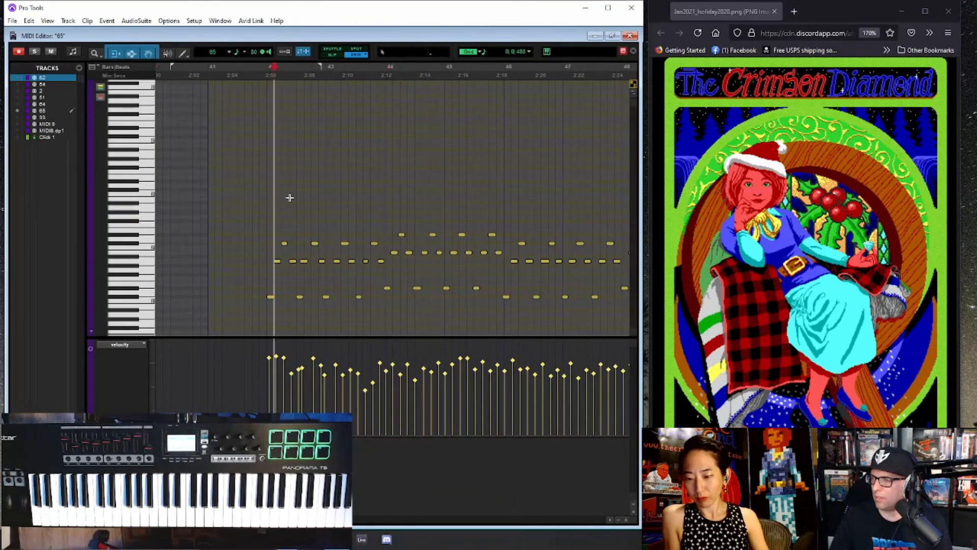
key("t")
key("t")
key("space")
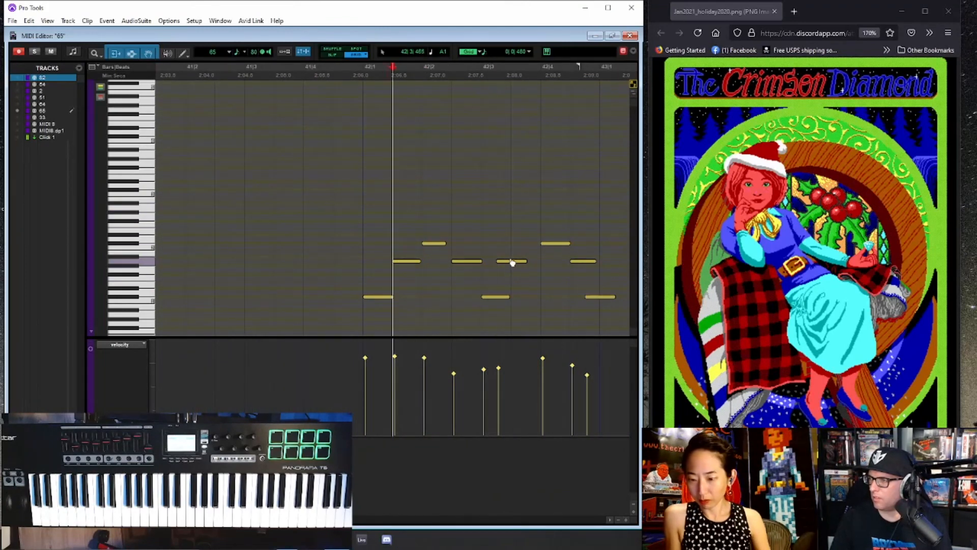
left_click_drag(513, 263, 527, 262)
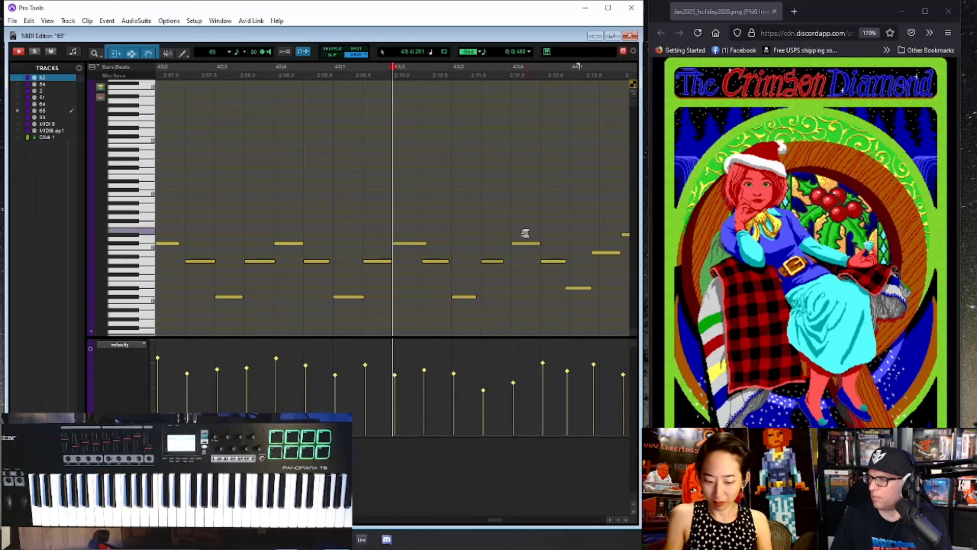
- Shift the early notes in the first three beats of bar 44 onto the eighth-note grid
key("t")
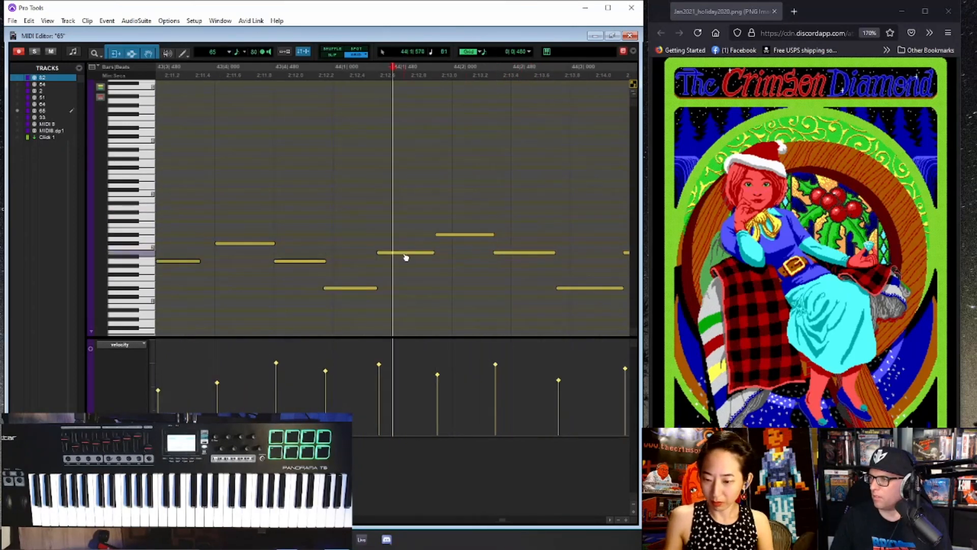
left_click_drag(406, 253, 456, 235)
left_click_drag(509, 253, 526, 253)
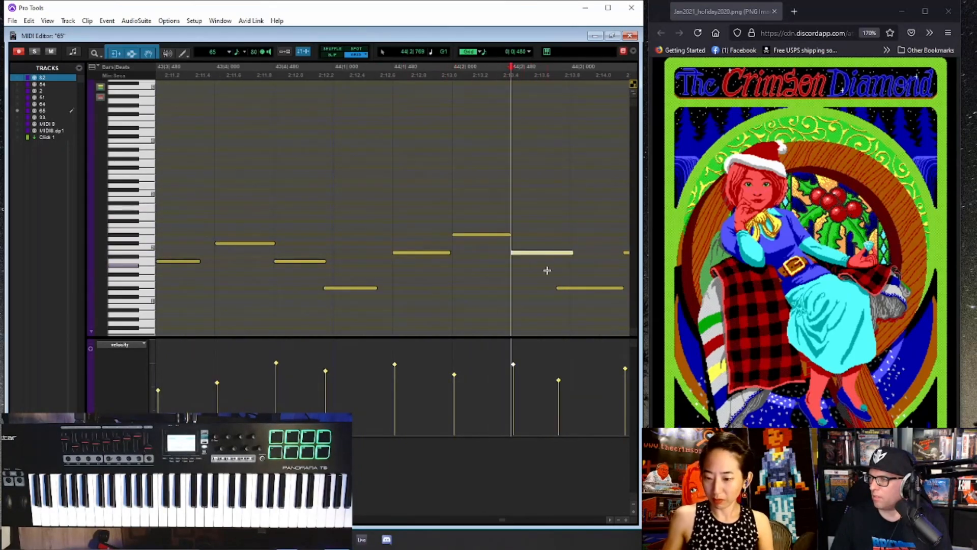
left_click_drag(574, 290, 587, 290)
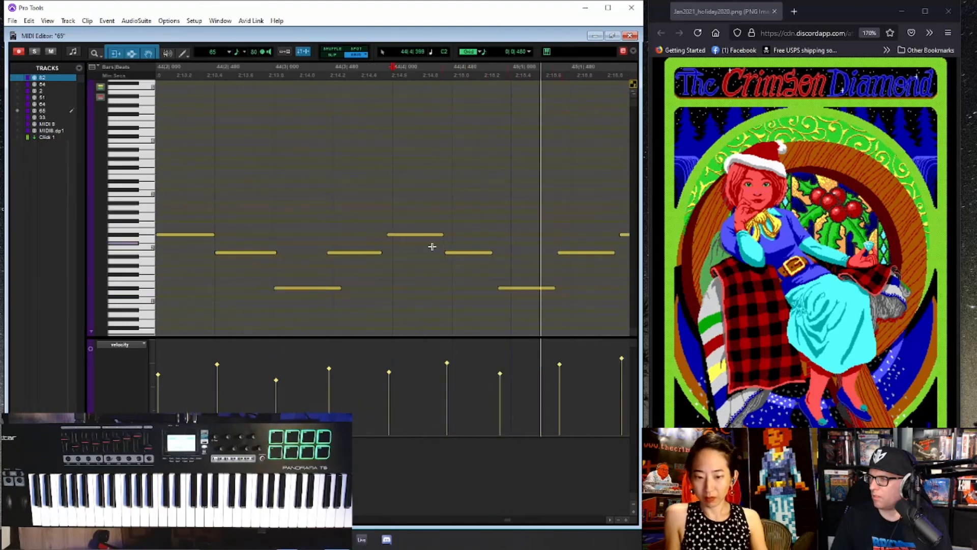
- Shift the early notes in the last beat of bar 44 and first beat of bar 45 onto the eighth-note grid
left_click_drag(400, 240, 406, 239)
left_click_drag(466, 258, 473, 258)
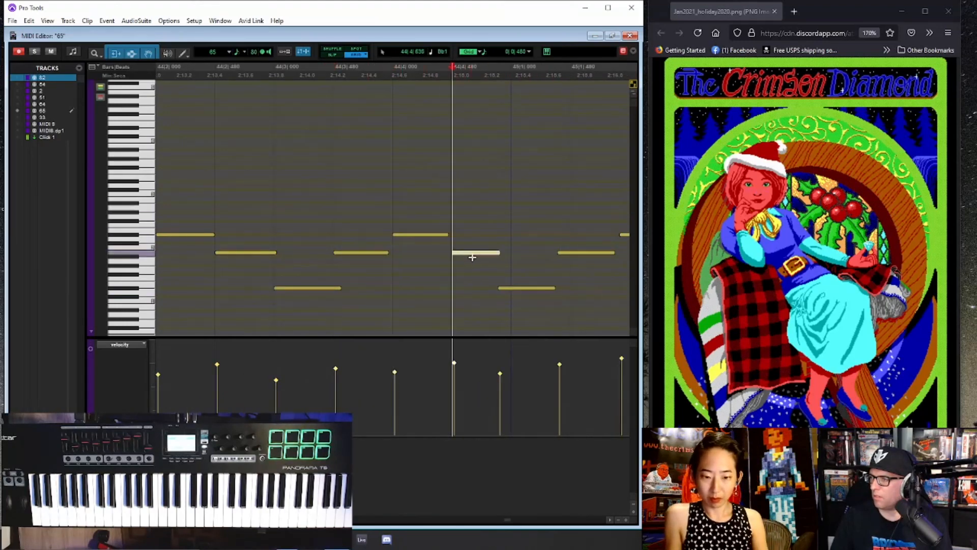
left_click(515, 292)
left_click(574, 254)
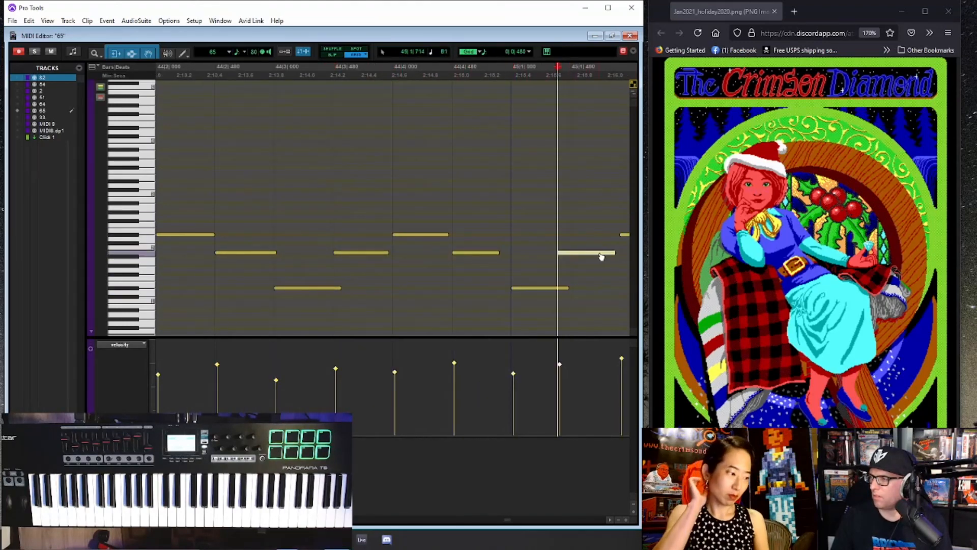
- Align the early notes in beats two to four of bar 45 with their eighth-note positions
key("r")
key("r")
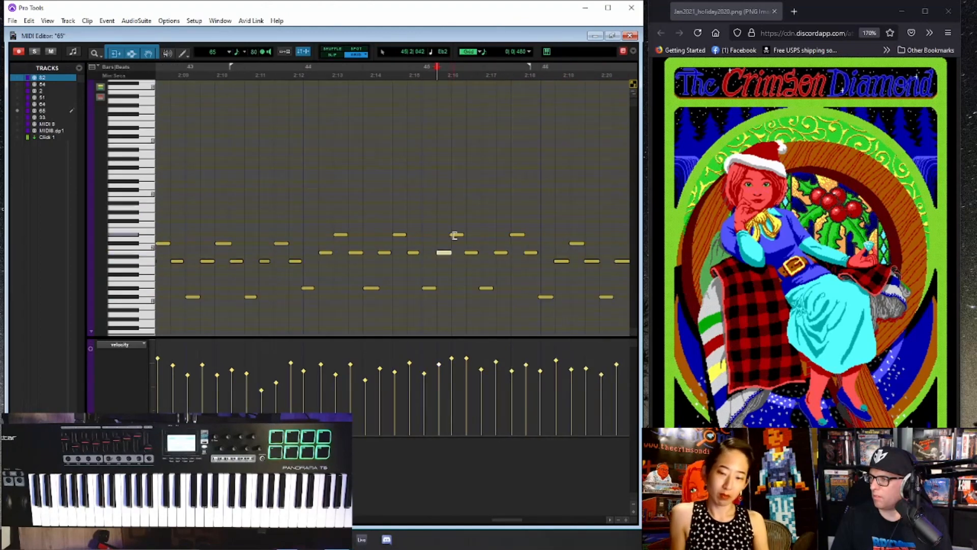
left_click(472, 254)
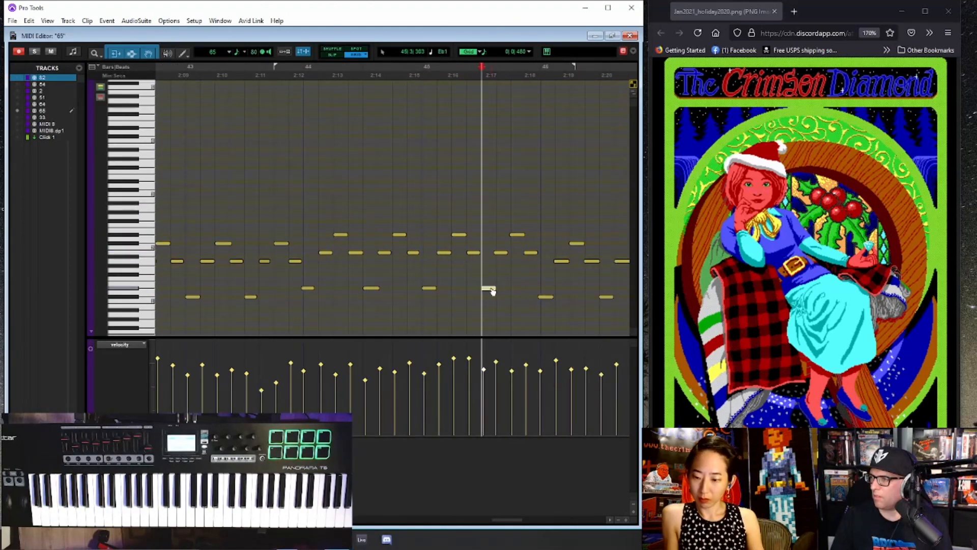
left_click(505, 254)
left_click(518, 235)
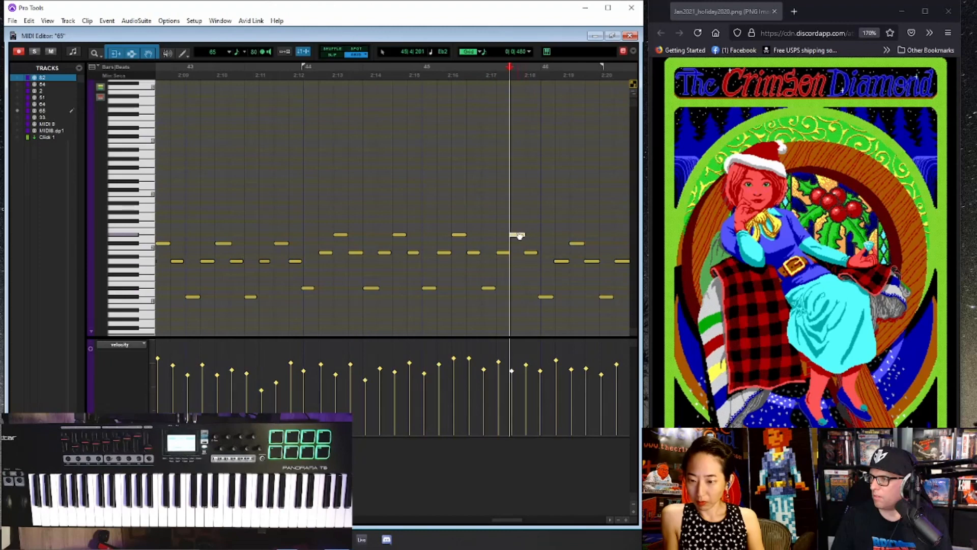
- Shift the early notes in the first three beats of bar 46 onto the eighth-note grid
left_click(548, 298)
left_click(560, 260)
left_click(581, 245)
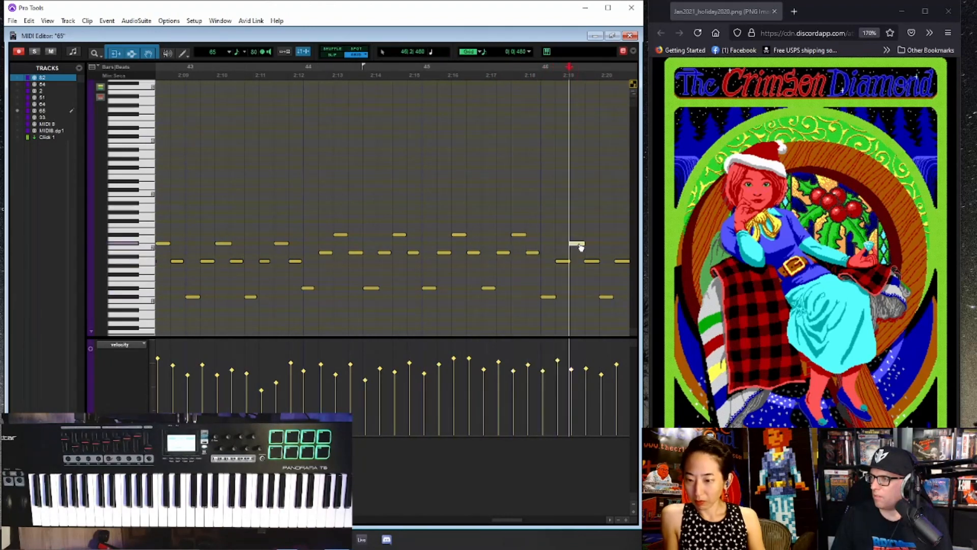
left_click(592, 263)
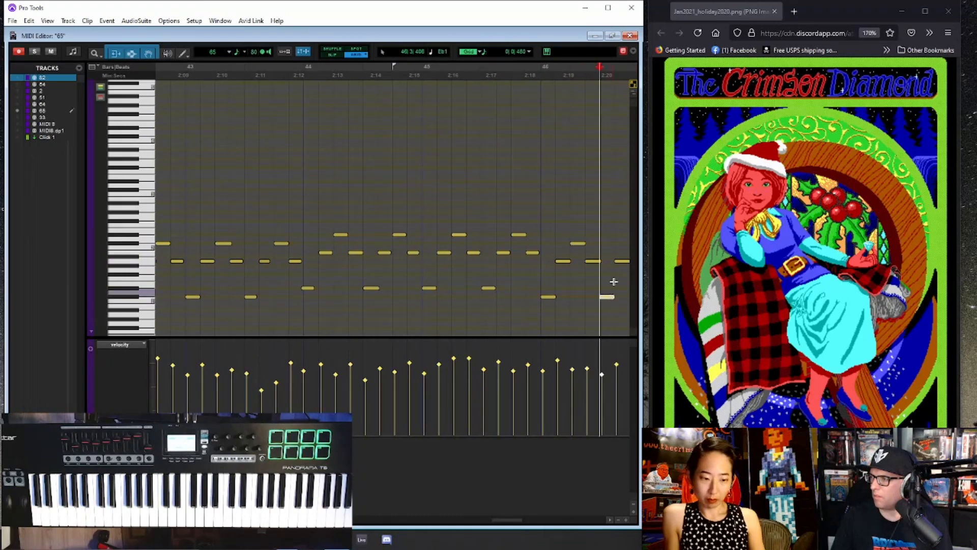
- Move the early notes from beat four of bar 46 through beat two of bar 47 onto their eighth-note positions
key("r")
left_click(497, 210)
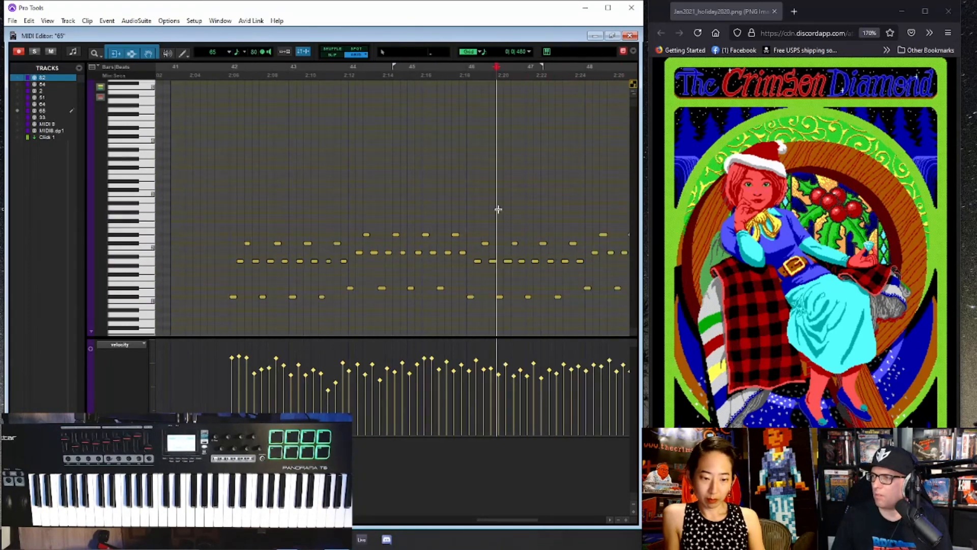
key("t")
key("t")
left_click_drag(463, 247, 461, 246)
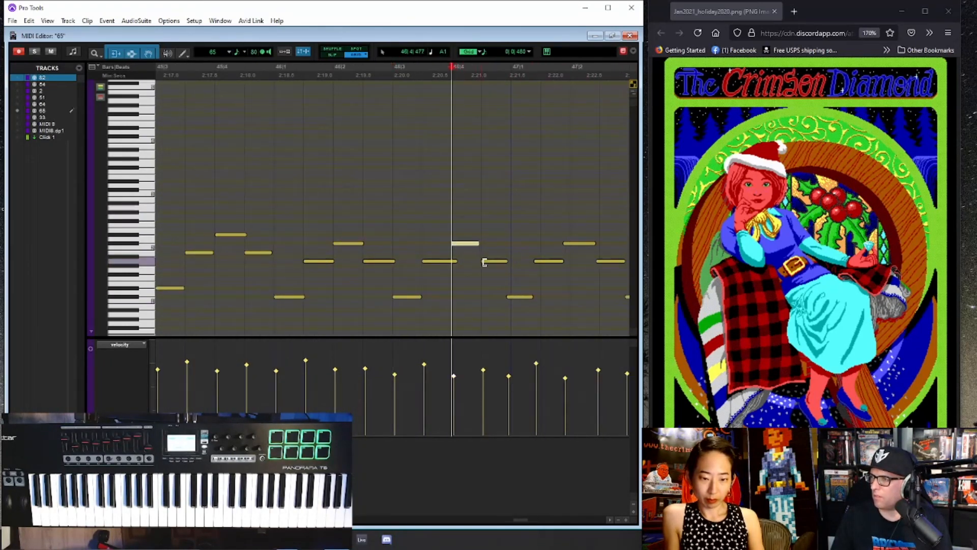
left_click_drag(519, 300, 525, 299)
left_click_drag(553, 264, 560, 264)
left_click(575, 247)
left_click(612, 261)
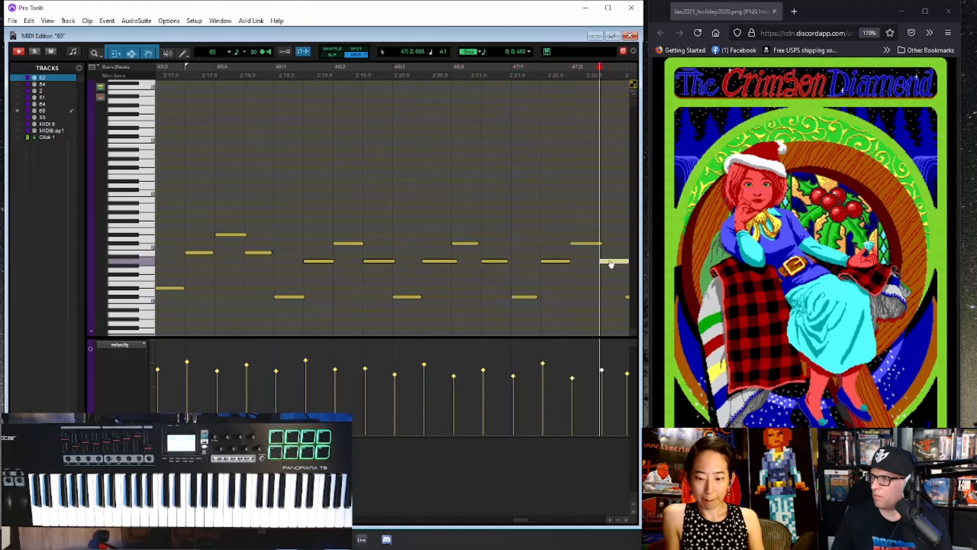
- Align the early notes from beat three of bar 47 through beat three of bar 48 with the eighth-note grid
key("r")
key("r")
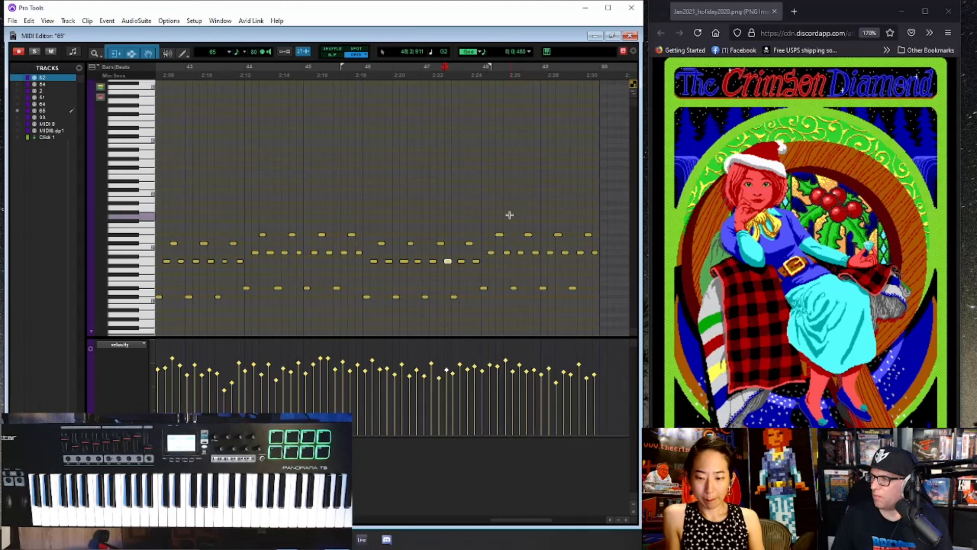
left_click(461, 213)
key("t")
key("t")
left_click_drag(375, 298, 380, 298)
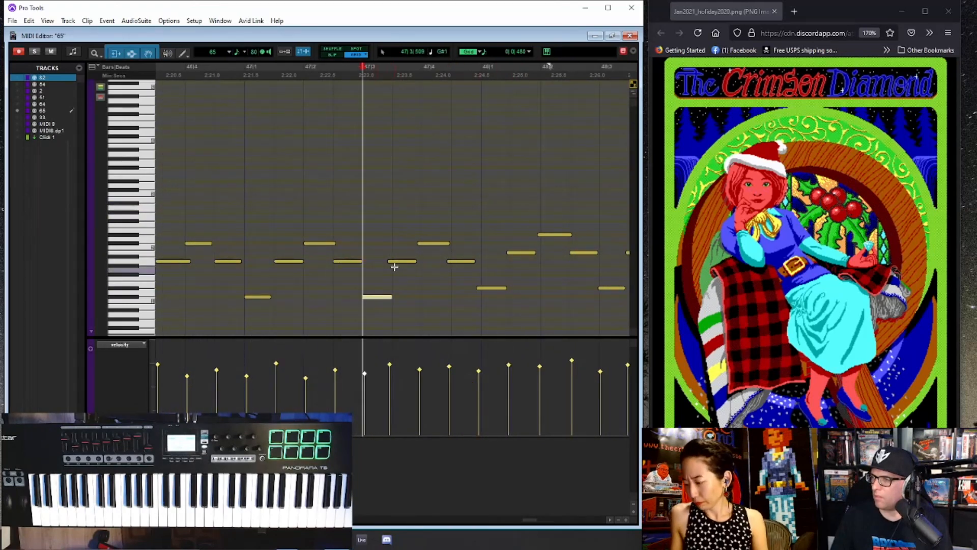
left_click_drag(398, 263, 495, 289)
left_click_drag(525, 256, 560, 237)
left_click(584, 252)
left_click(610, 289)
- Shift the remaining early notes in bar 49 onto the eighth-note grid, up to the part's last note
key("ctrl+[")
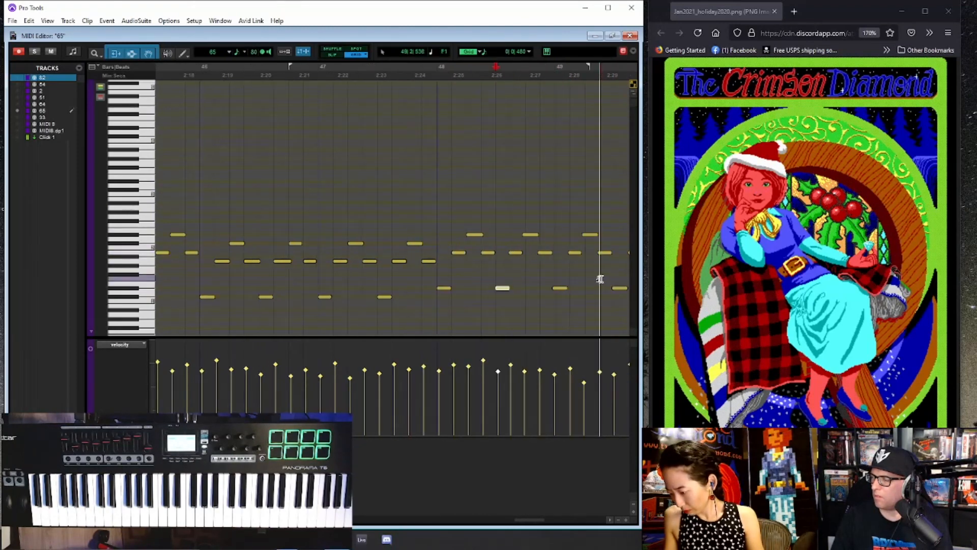
left_click_drag(591, 236, 595, 238)
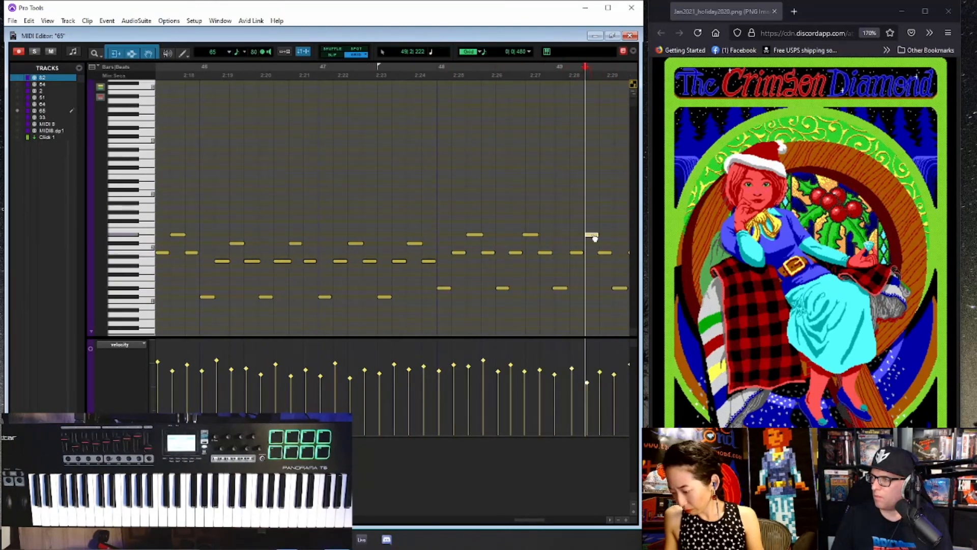
left_click(602, 253)
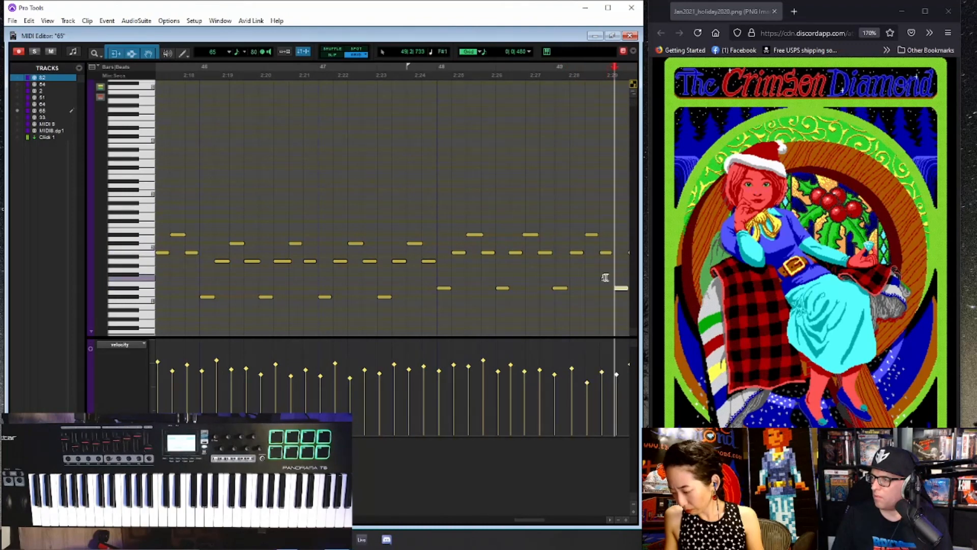
key("ctrl+[")
key("ctrl+]")
key("ctrl+]")
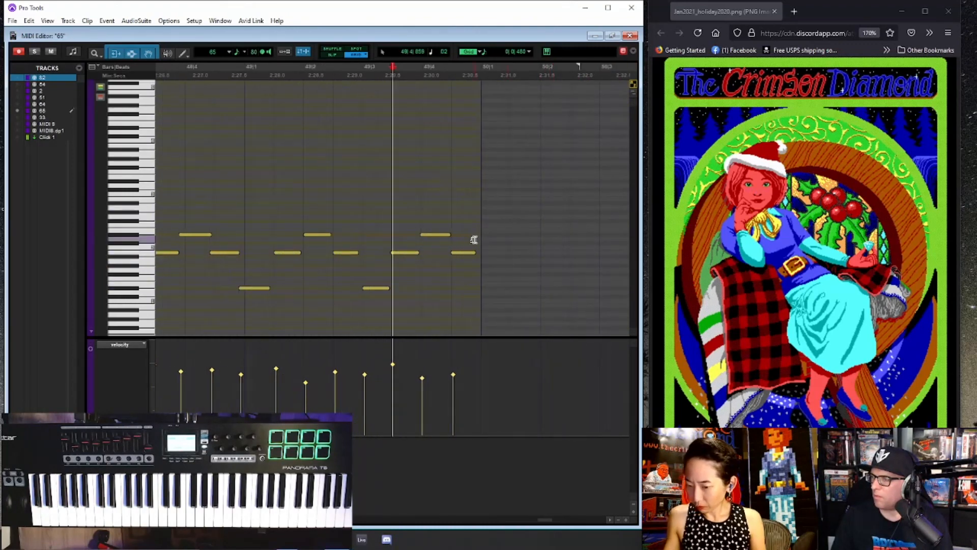
key("ctrl+]")
left_click(438, 253)
left_click(464, 236)
left_click(523, 253)
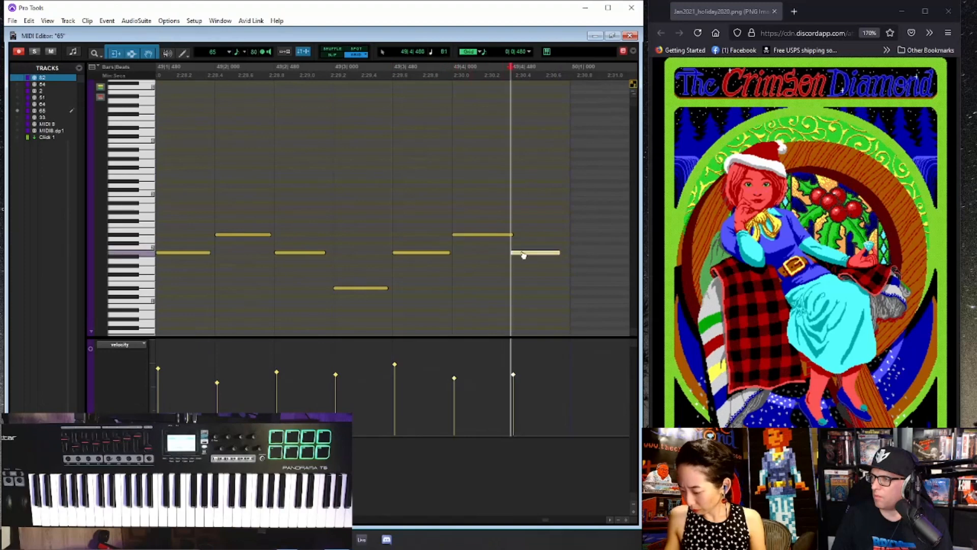
- Return to the Edit window and play back the third section from bar 42 to check the timing
key("ctrl+[")
key("ctrl+[")
key("ctrl+[")
key("ctrl+=")
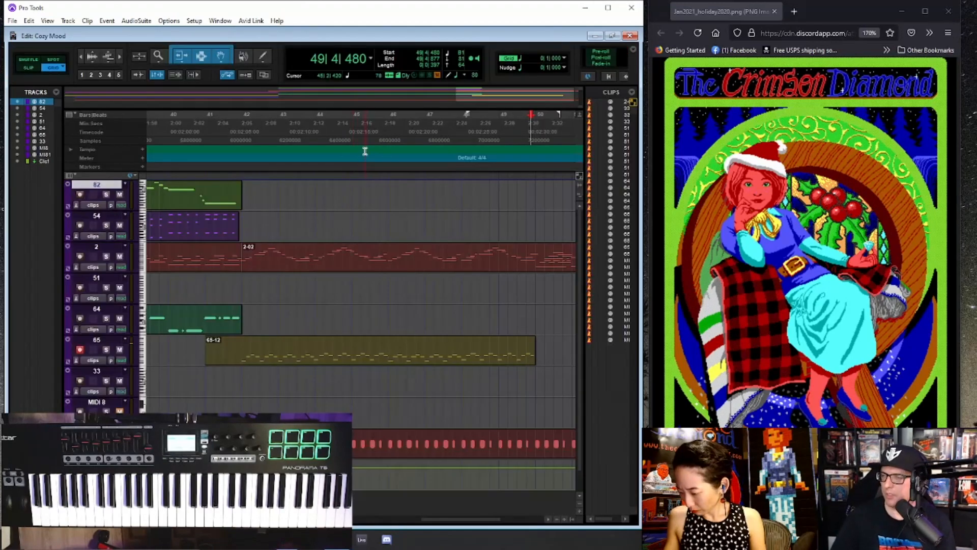
left_click(243, 127)
key("space")
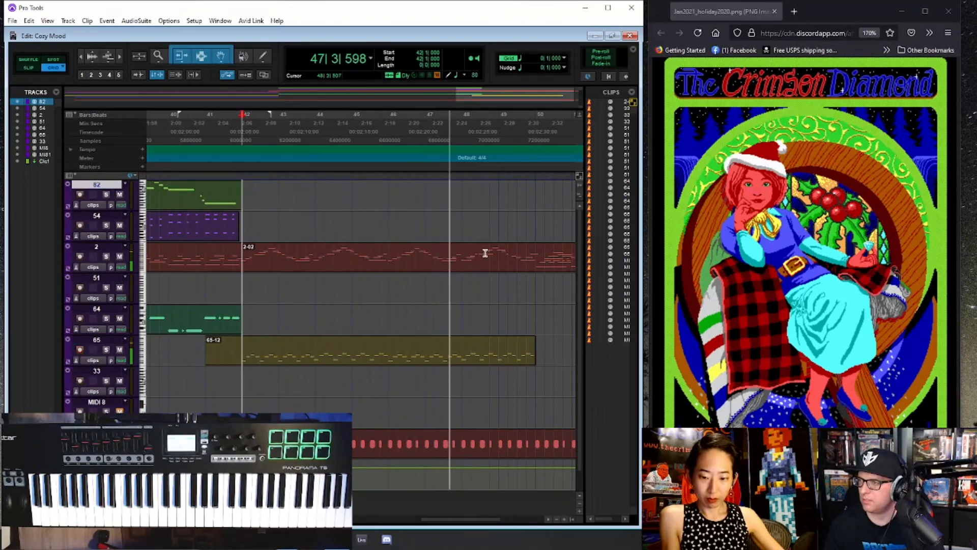
key("space")
- Open the 2-02 clip from track 2 in the MIDI Editor and quantize its notes to a 1/8 note grid
double_click(462, 248)
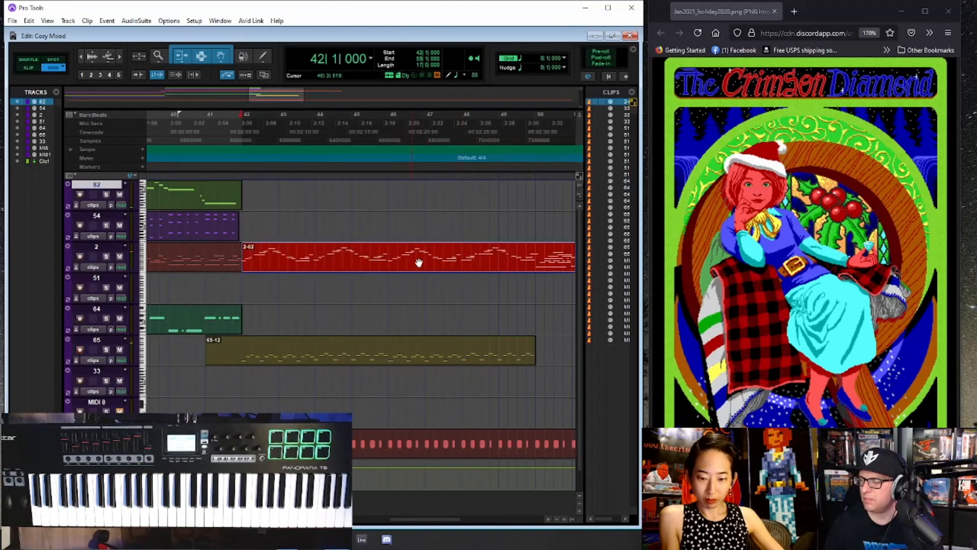
left_click(463, 249)
key("ctrl+e")
double_click(380, 267)
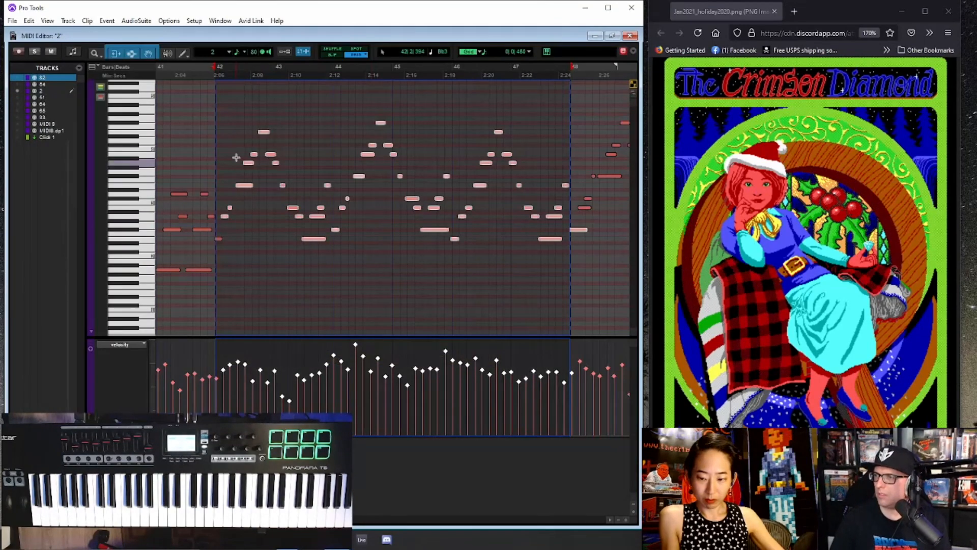
key("alt+0")
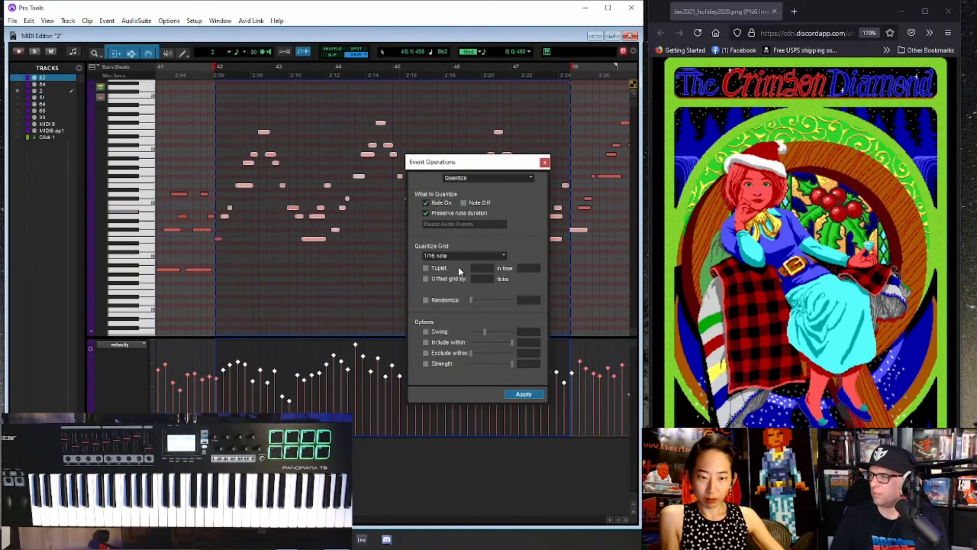
left_click(460, 257)
left_click(494, 288)
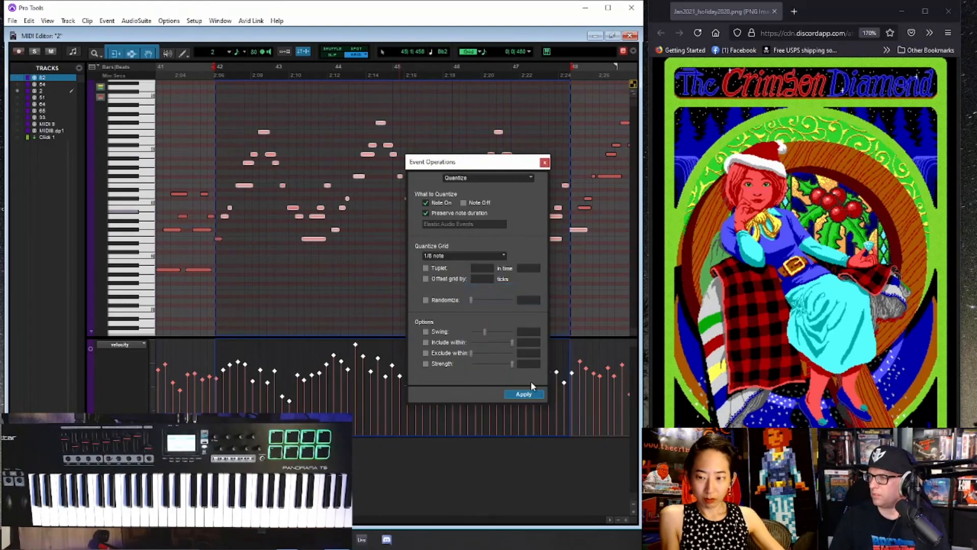
left_click(531, 395)
left_click(544, 163)
key("space")
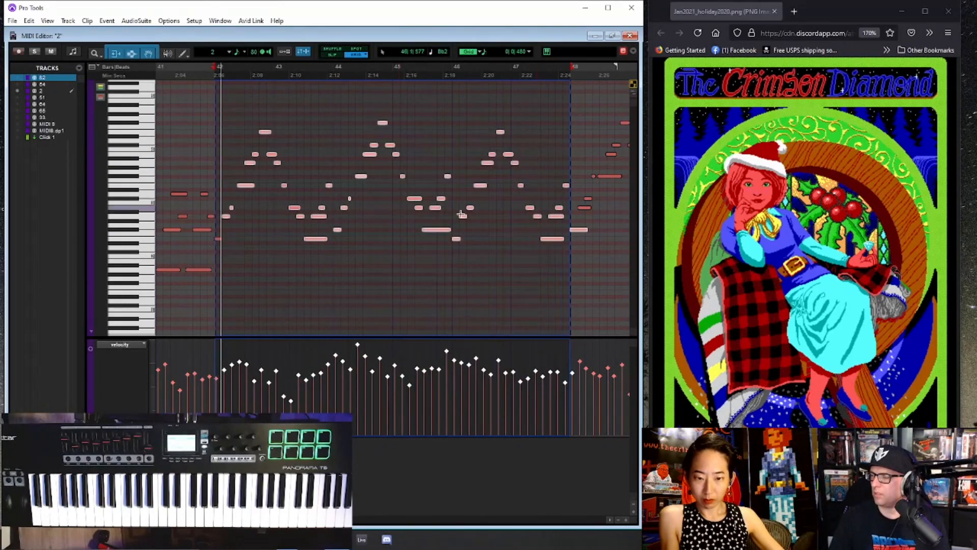
- Place the first note of the track 2 melody exactly on the downbeat of bar 42
key("t")
key("t")
key("t")
left_click(413, 235)
left_click_drag(413, 238, 421, 242)
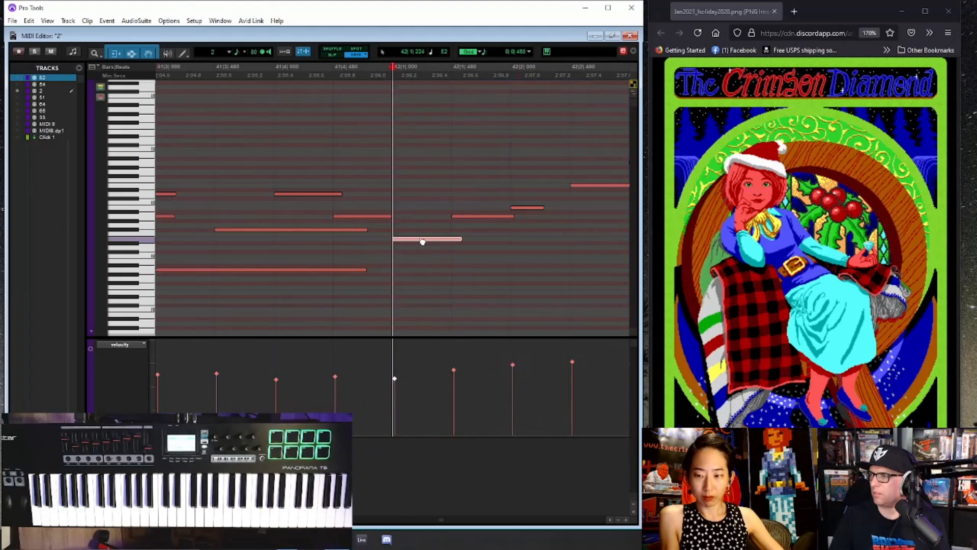
- Play back bar 42, lengthen the short note on beat two and trim the two overlapping notes after it to eighth notes
key("space")
key("r")
key("r")
key("r")
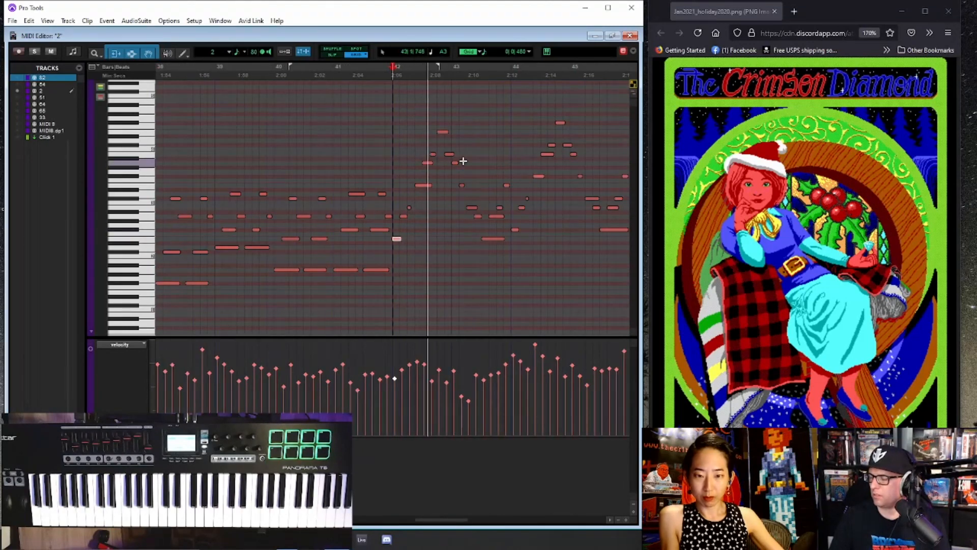
key("t")
key("t")
key("t")
key("space")
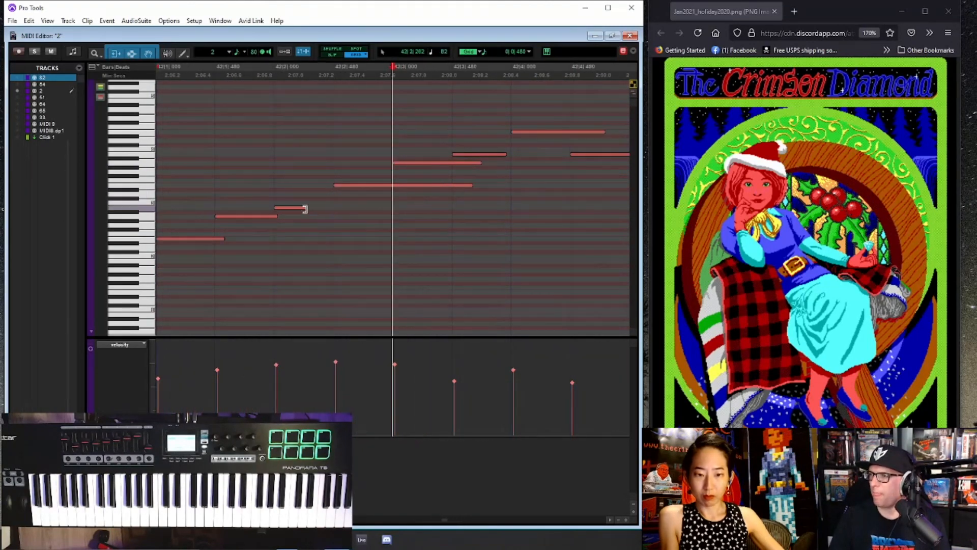
key("r")
key("space")
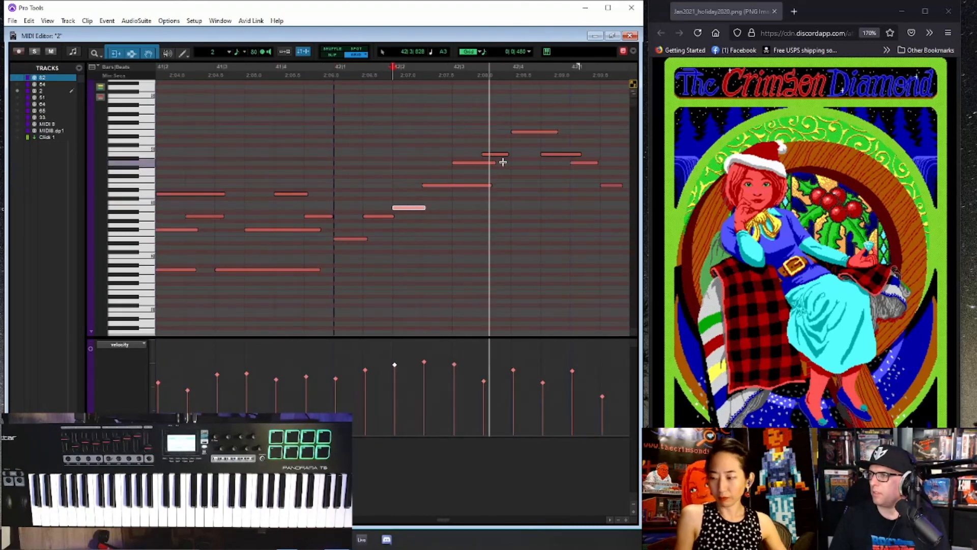
left_click(485, 164)
left_click_drag(491, 185, 482, 185)
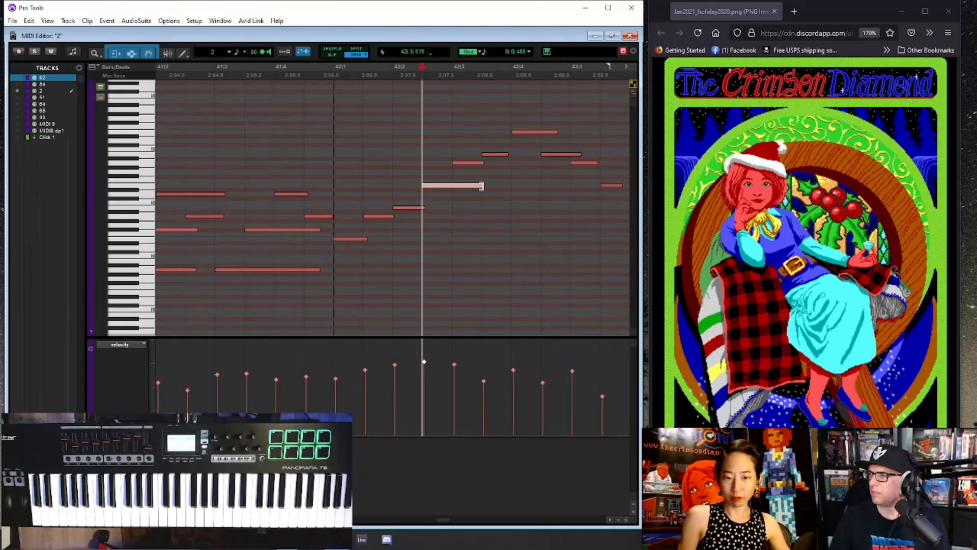
- Even out the note lengths from the end of bar 42 through beat two of bar 43 to about an eighth note
key("r")
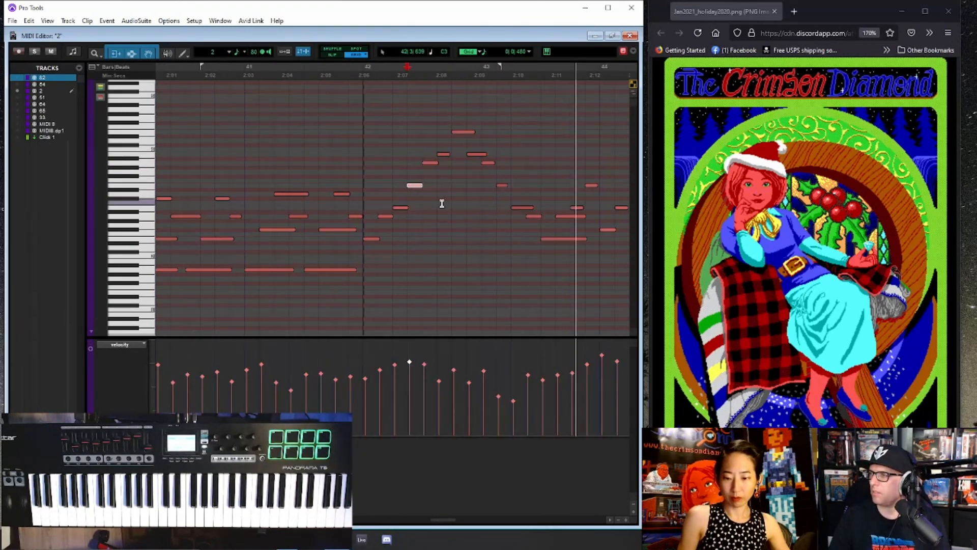
key("space")
left_click(481, 156)
key("t")
key("t")
left_click_drag(409, 154, 394, 155)
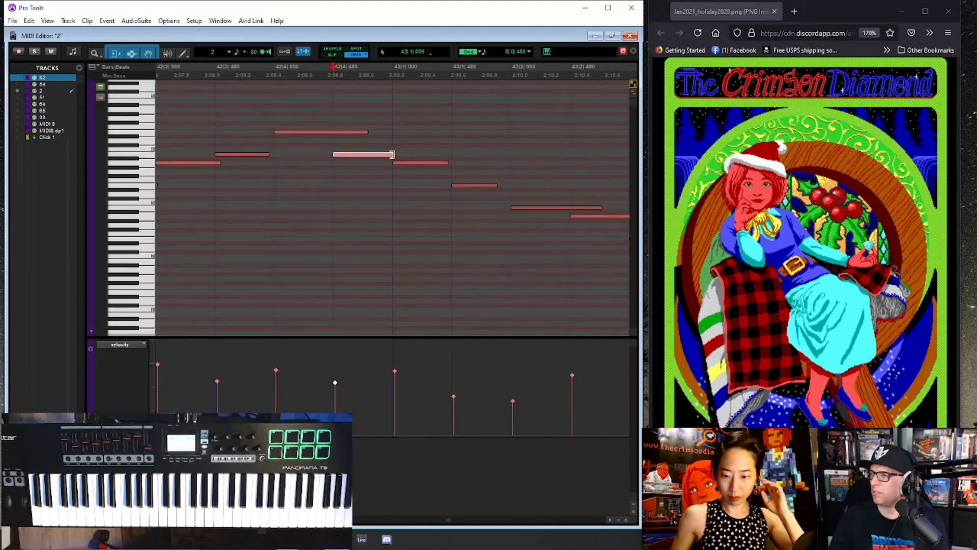
left_click_drag(497, 186, 508, 218)
- Trim the two long overlapping notes in beat three of bar 43 to about an eighth note each
key("r")
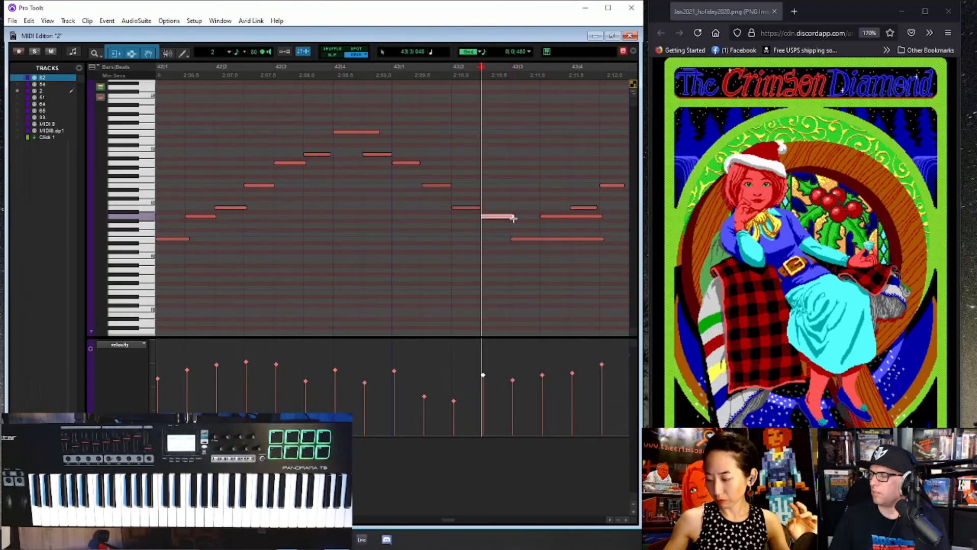
left_click_drag(600, 241, 540, 238)
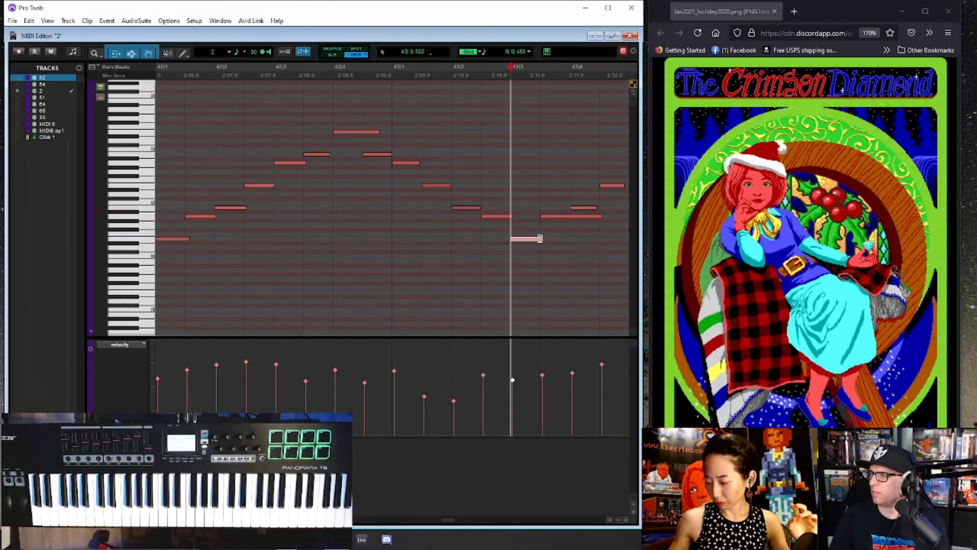
left_click_drag(598, 218, 577, 218)
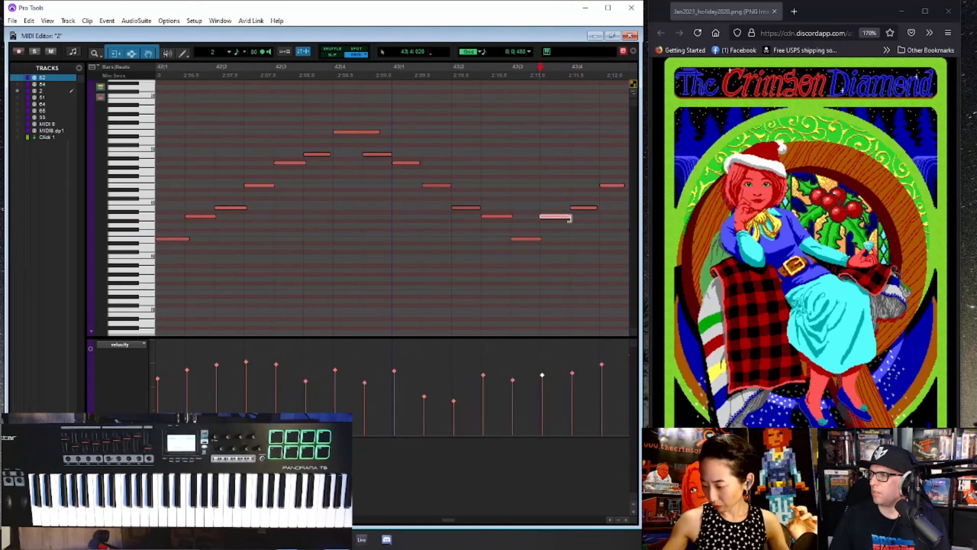
- Play back from bar 44 and lengthen the short track 2 note on beat two to about an eighth note
left_click(506, 183)
key("space")
key("r")
left_click(516, 160)
key("t")
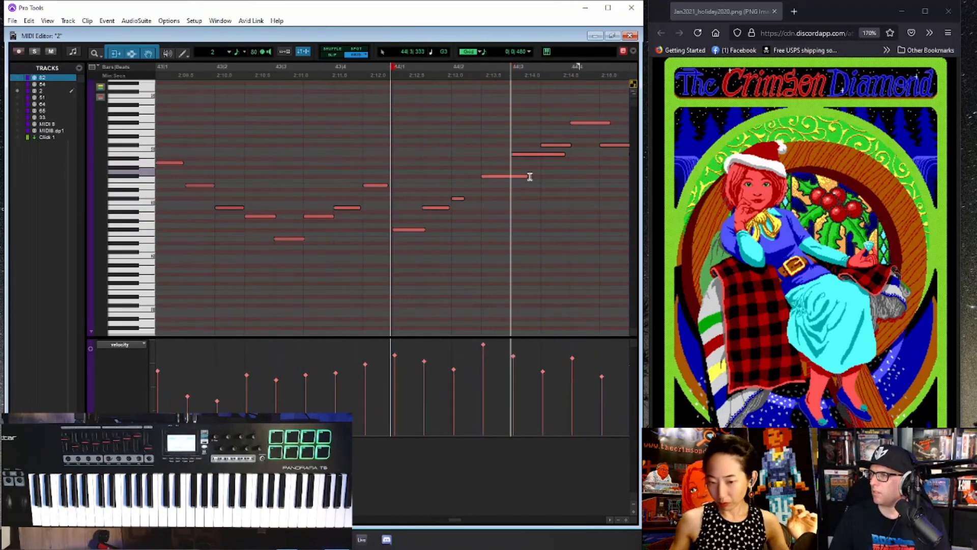
key("space")
left_click_drag(462, 200, 484, 200)
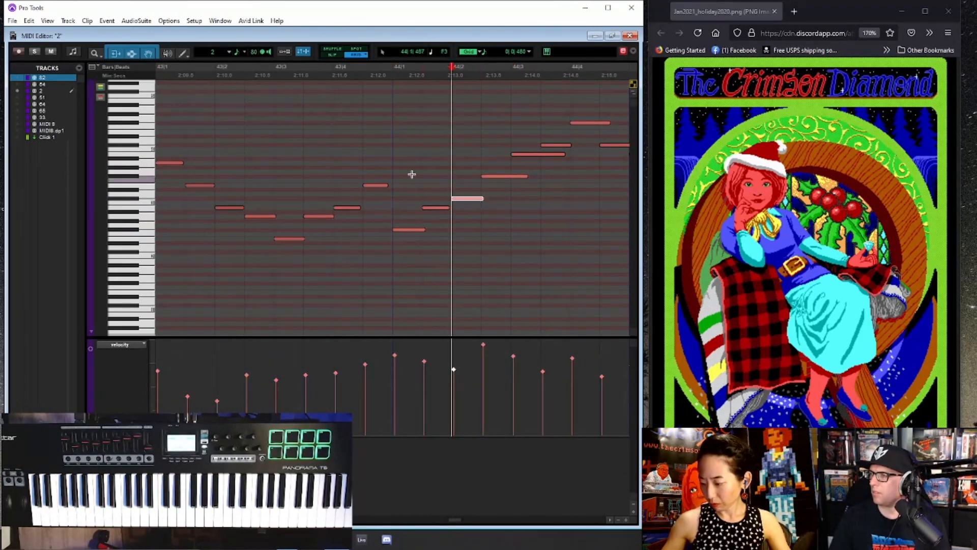
- Replay bar 44 and trim the two long overlapping notes around beat three to about an eighth note each
left_click(385, 156)
key("space")
key("alt+space")
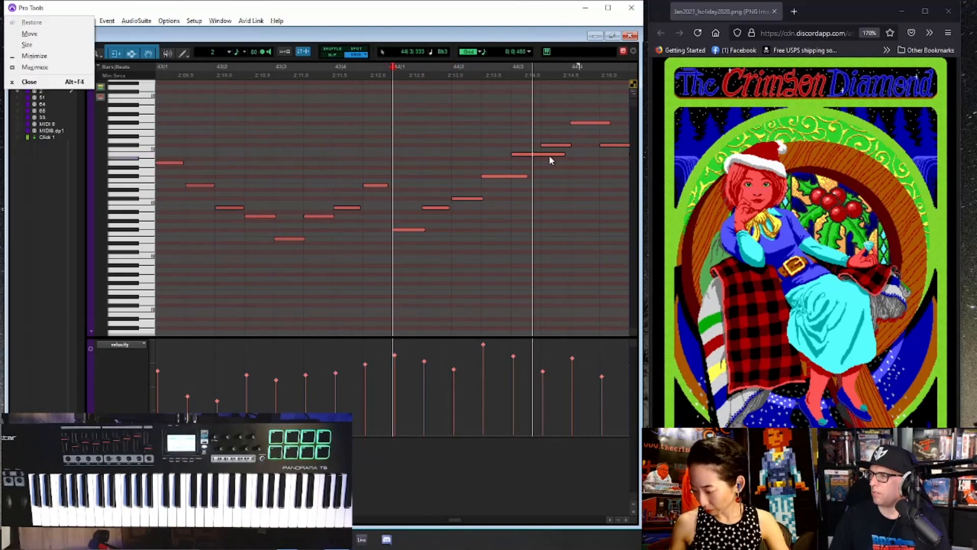
left_click(561, 154)
left_click_drag(562, 154, 516, 176)
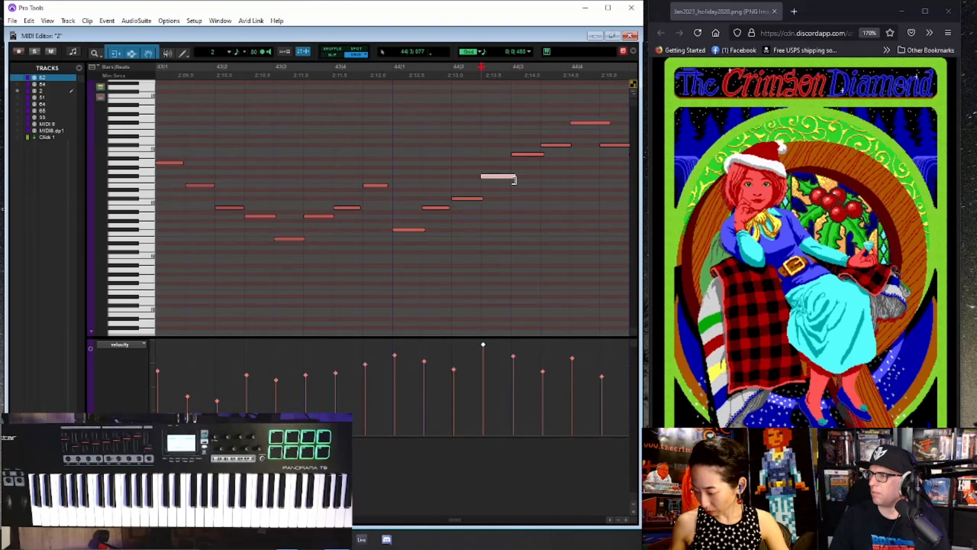
- Even out the note lengths from beat four of bar 44 through beat one of bar 45 to about an eighth note
key("r")
left_click(498, 127)
key("t")
key("t")
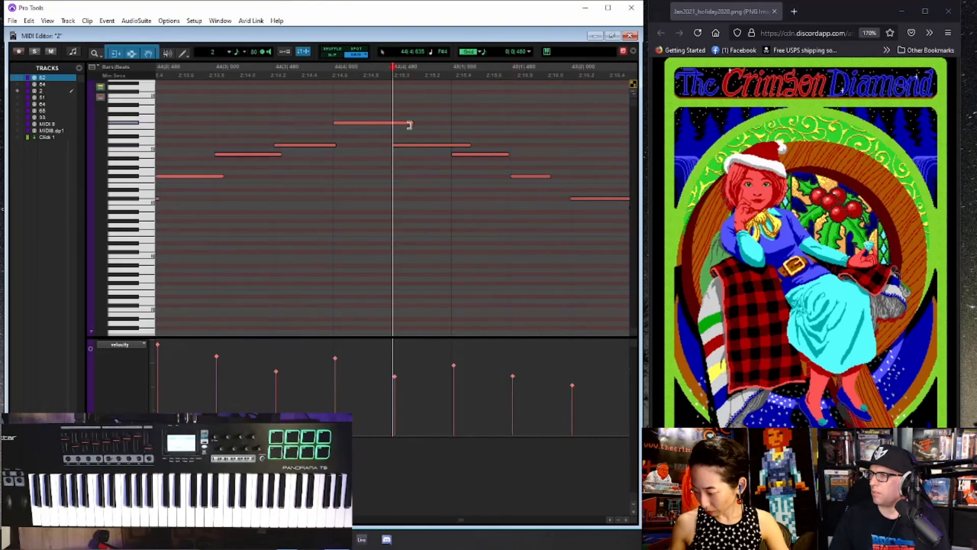
left_click_drag(410, 124, 395, 126)
left_click_drag(469, 145, 453, 146)
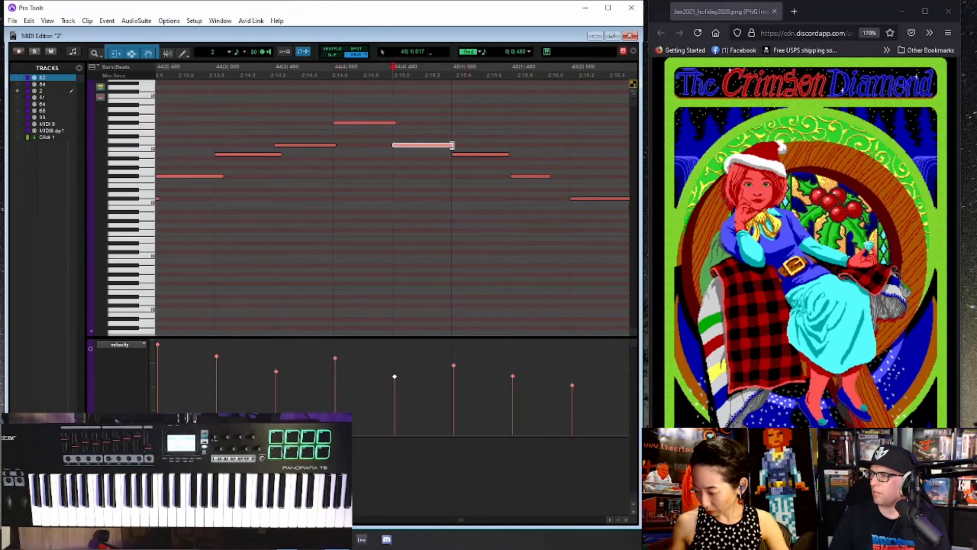
left_click(504, 154)
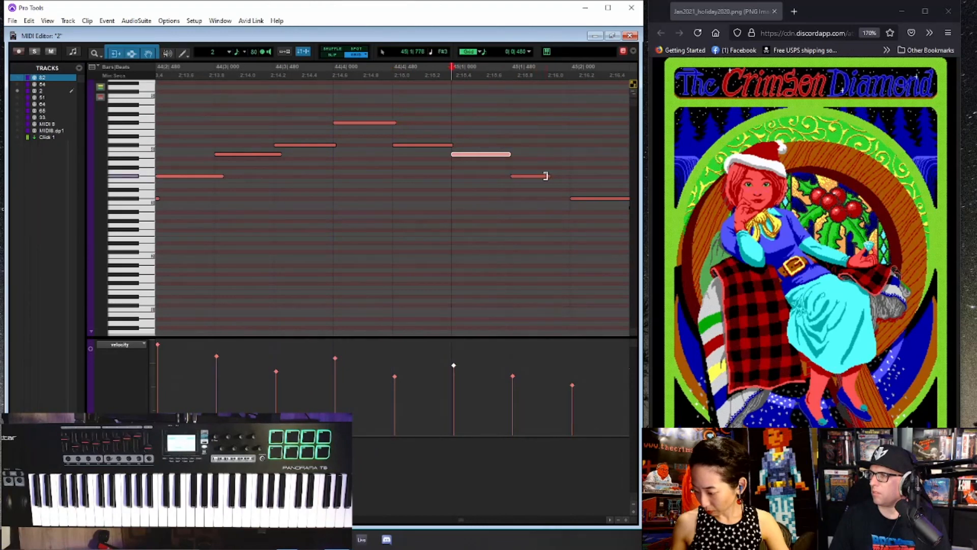
left_click_drag(549, 177, 573, 178)
key("r")
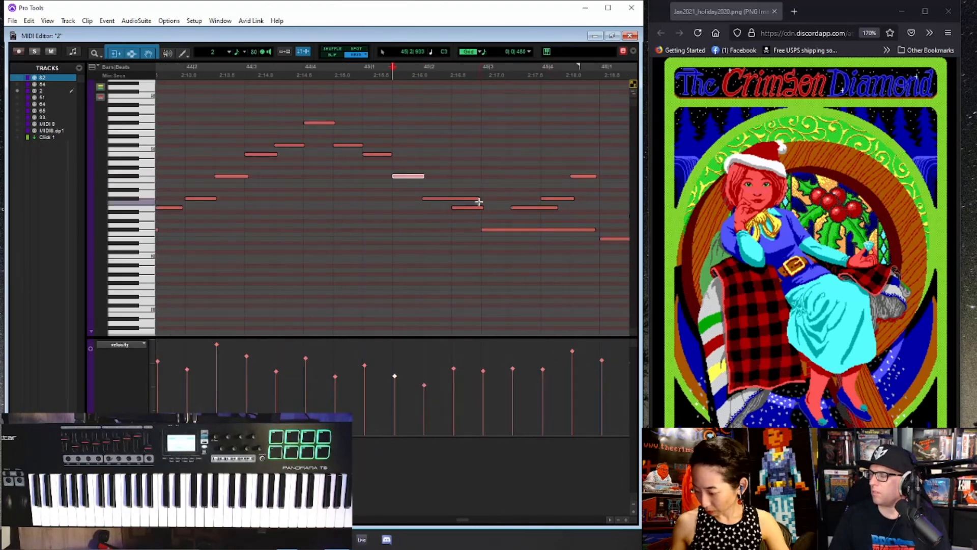
- Trim the overlapping notes on beats two and three and the offbeat of beat three in bar 45 to about eighth notes
left_click_drag(478, 202, 458, 202)
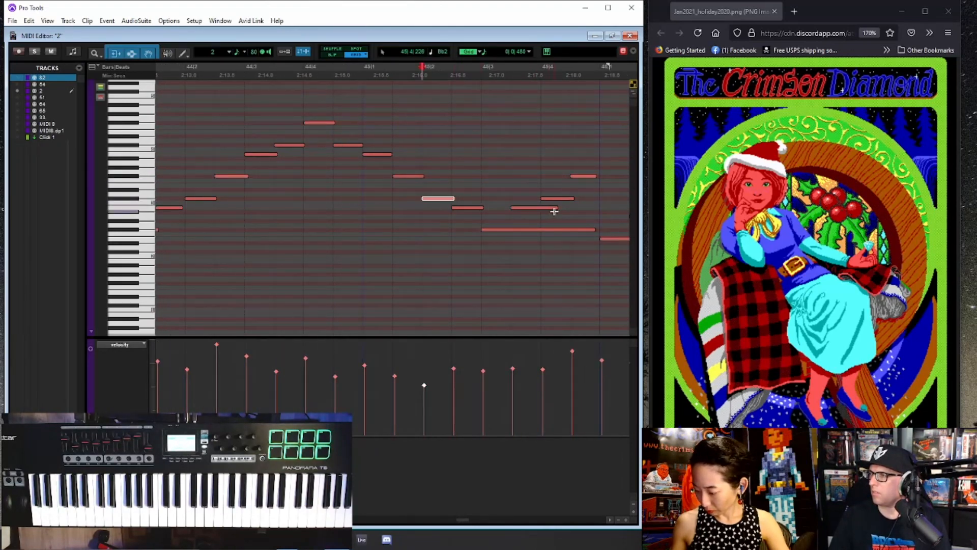
left_click_drag(591, 230, 511, 231)
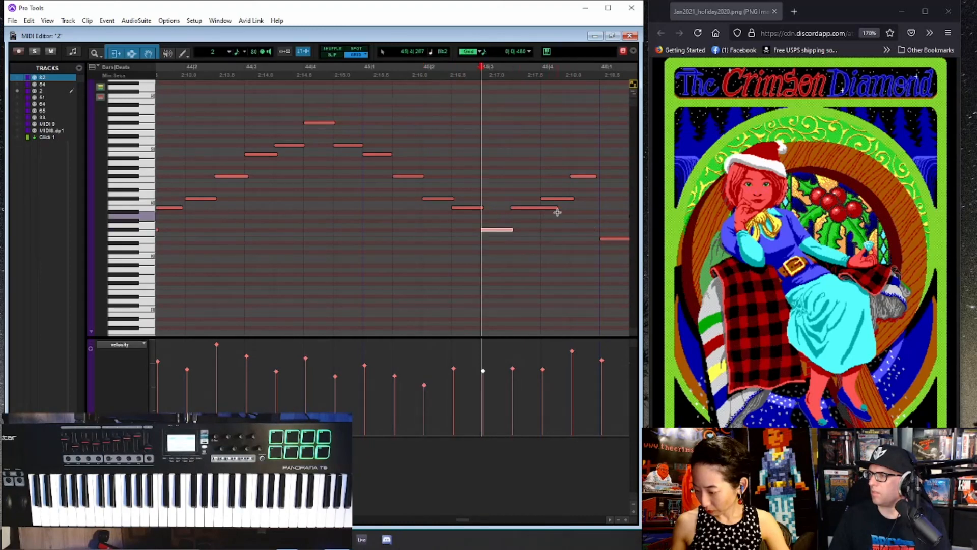
left_click_drag(558, 209, 546, 209)
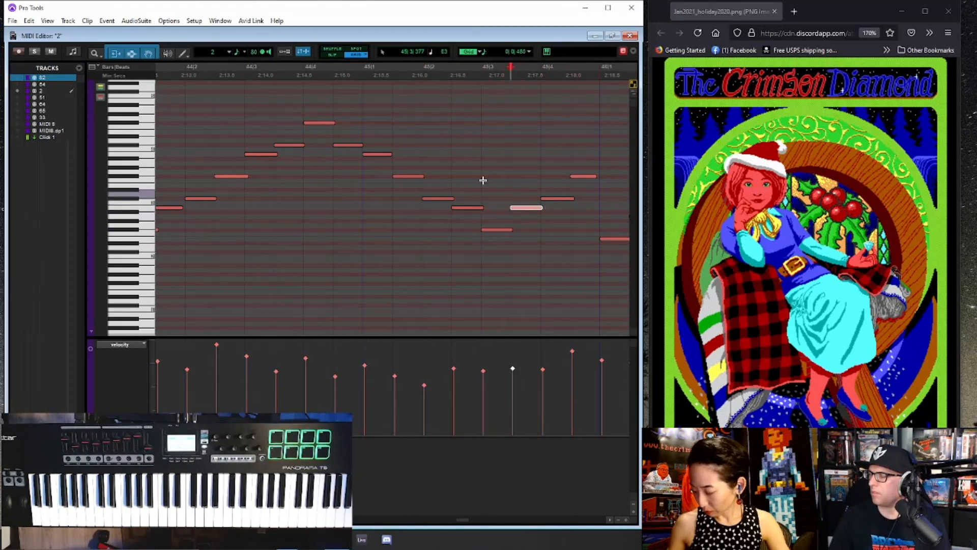
- Play back the tightened track 2 melody from bar 44 onward and return to the arrangement view
left_click(281, 102)
key("space")
scroll(462, 200, "down", 3)
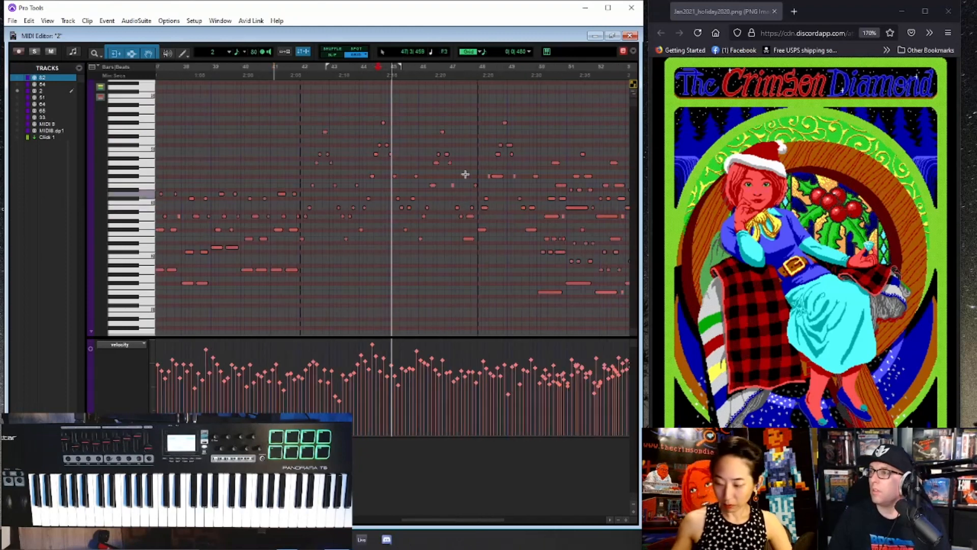
scroll(476, 135, "up", 1)
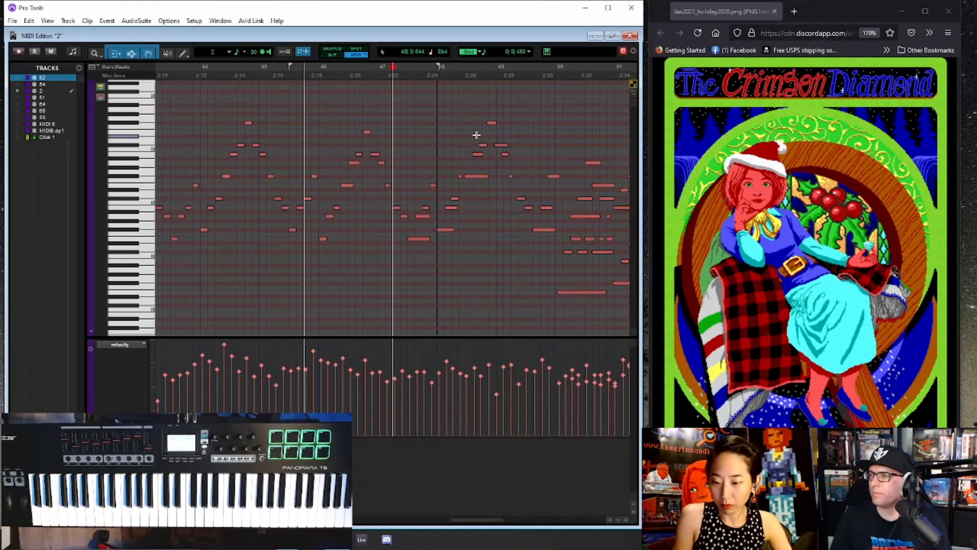
key("ctrl+equal")
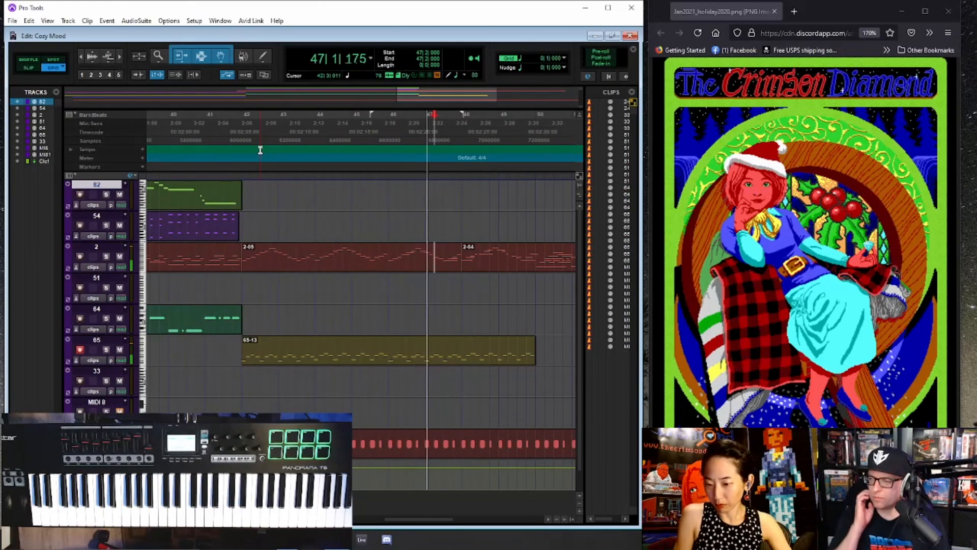
- Reopen clip 2-05 for note editing and trim the two long notes in beat three of bar 47 to about an eighth note each
double_click(444, 268)
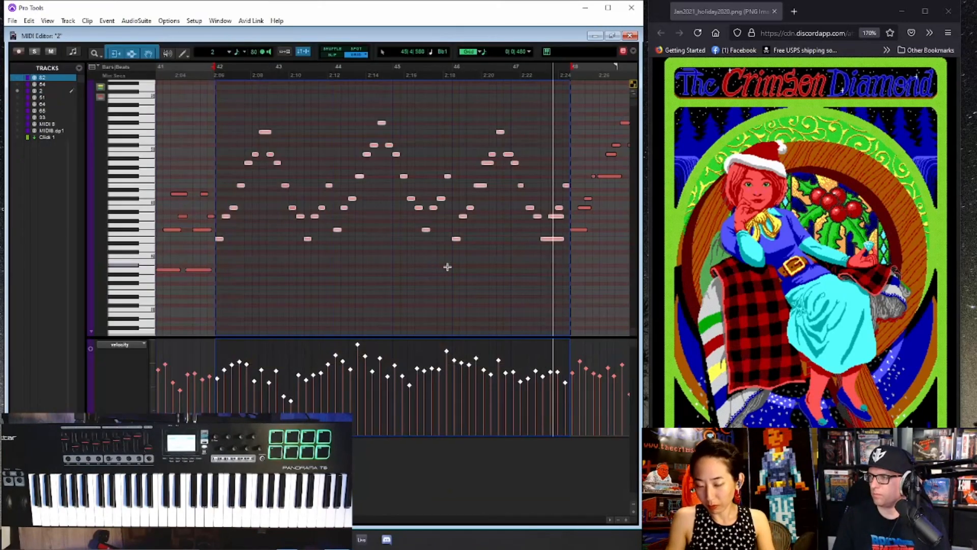
key("space")
left_click(544, 154)
key("t")
key("t")
key("t")
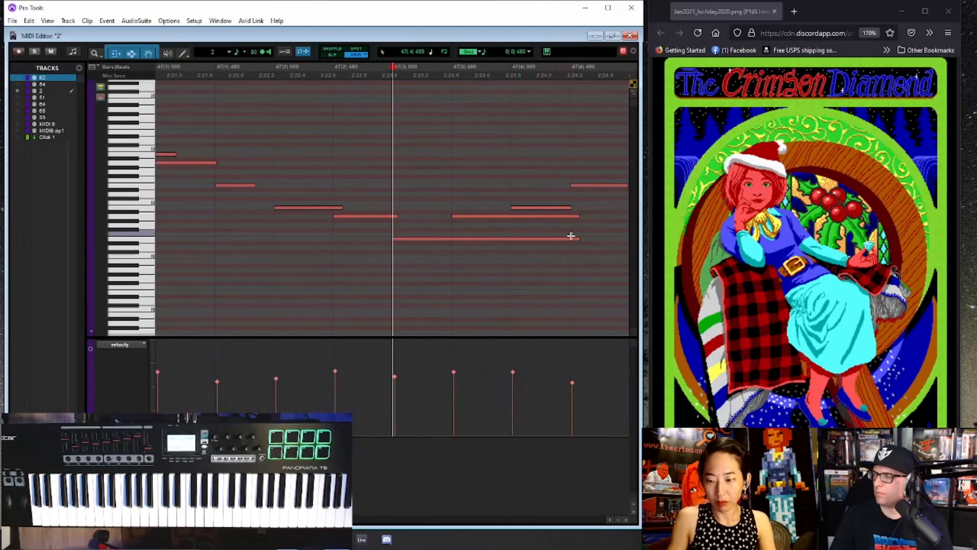
left_click_drag(575, 239, 457, 238)
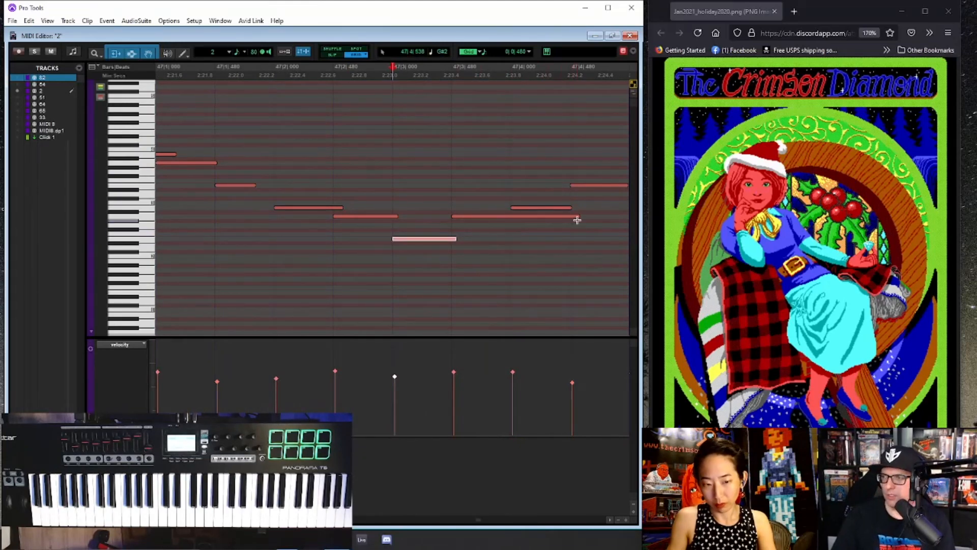
left_click_drag(576, 216, 509, 216)
- Trim the first two notes of bar 48 to about eighth notes, play back, and align the repeated notes around beat three to the grid
key("r")
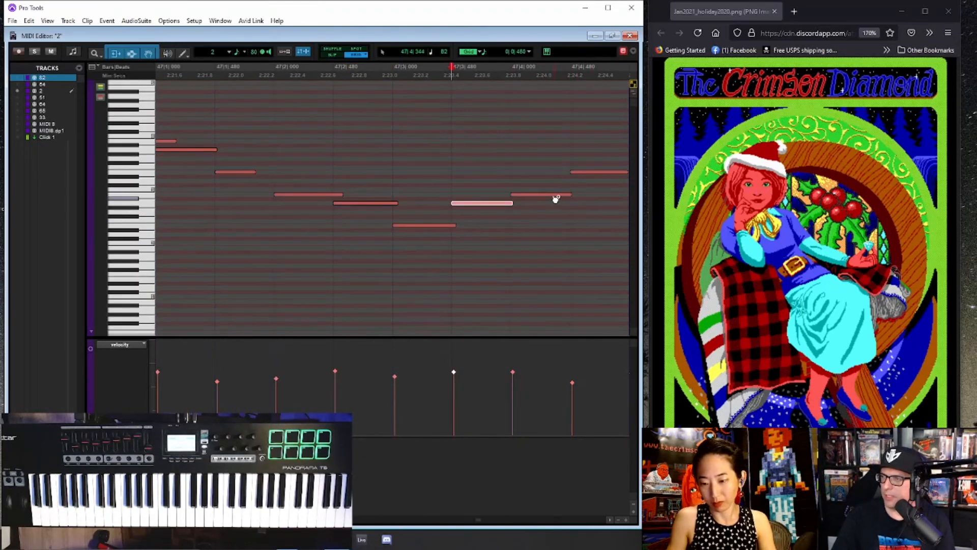
key("r")
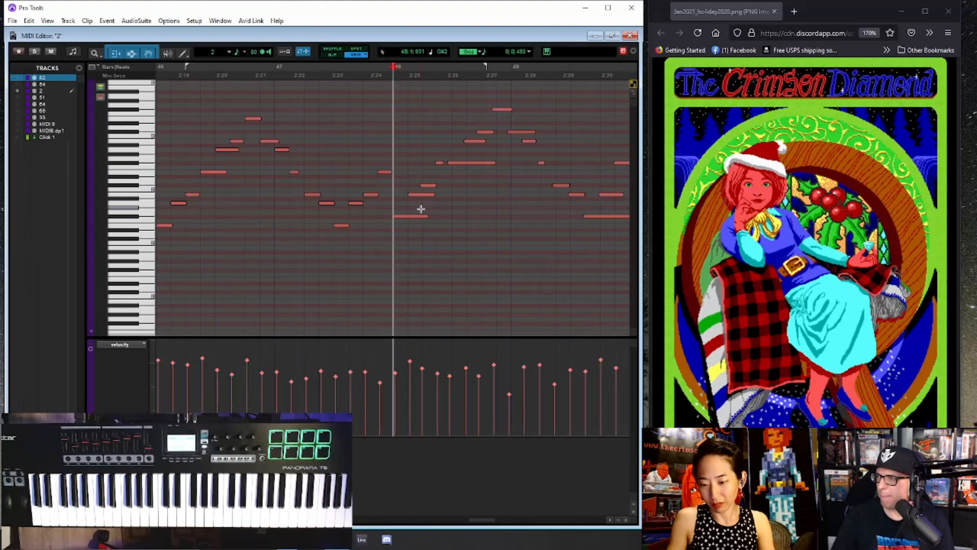
left_click_drag(426, 217, 420, 198)
left_click(395, 143)
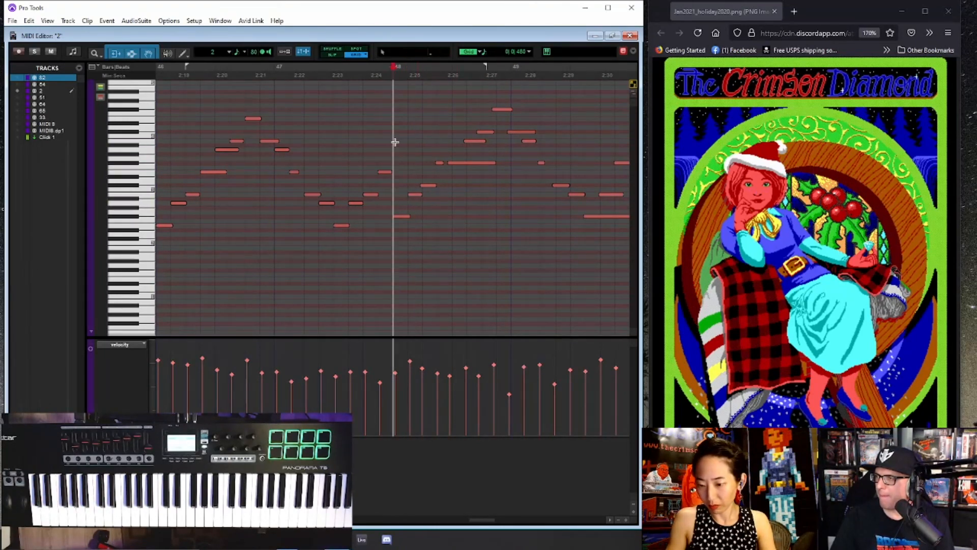
key("space")
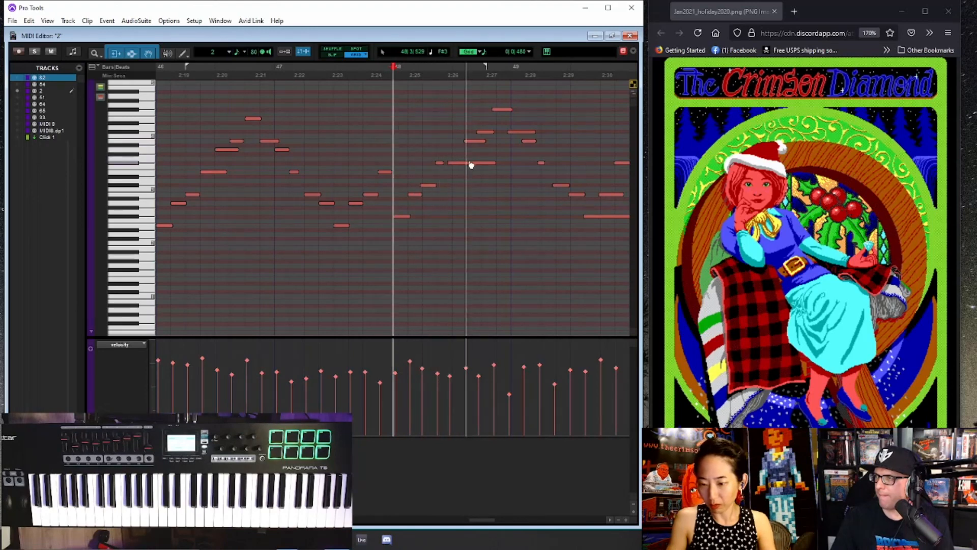
key("space")
left_click_drag(467, 163, 440, 163)
left_click(396, 164)
- Play back bar 48, then select all track 2 notes in bars 48 and 49 and align them to the eighth-note grid
key("space")
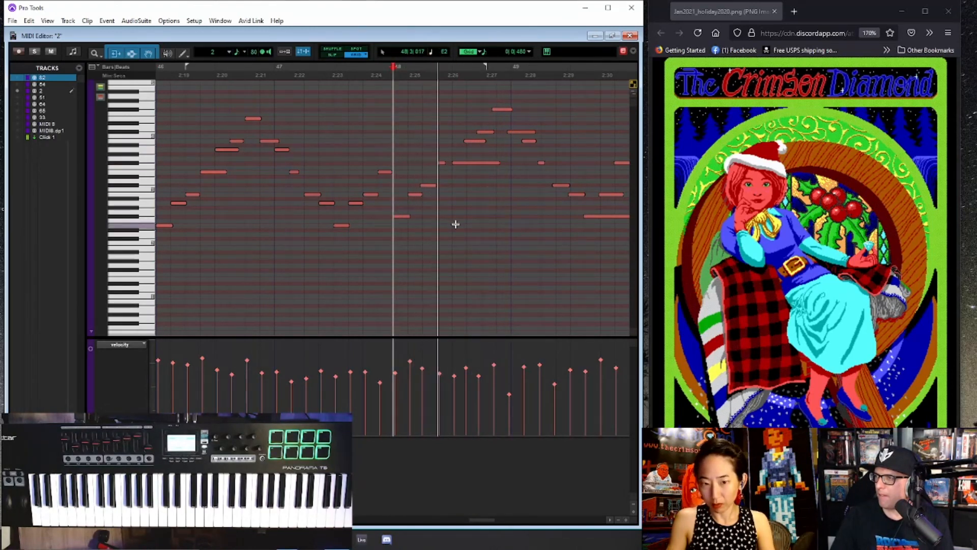
key("r")
key("r")
key("space")
left_click_drag(450, 242, 393, 103)
key("space")
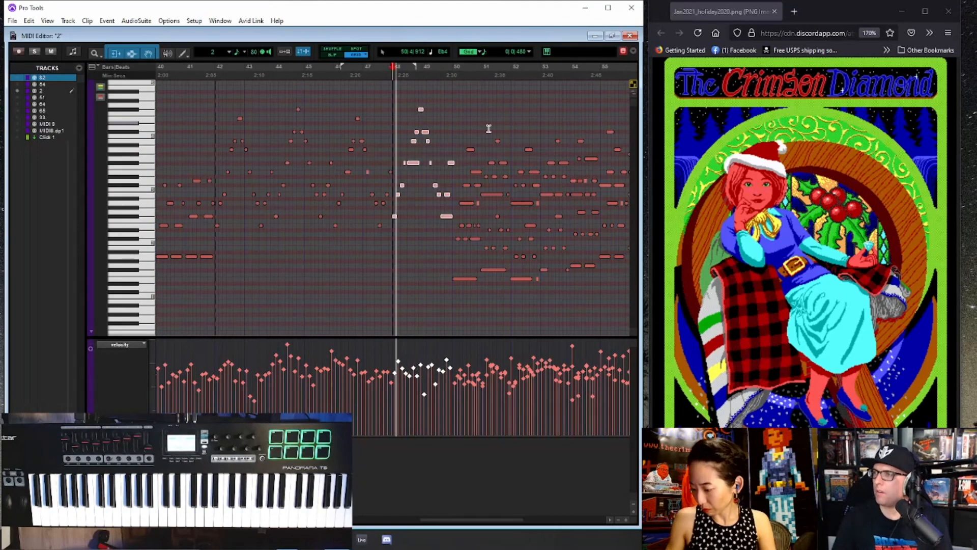
key("t")
key("t")
key("t")
key("r")
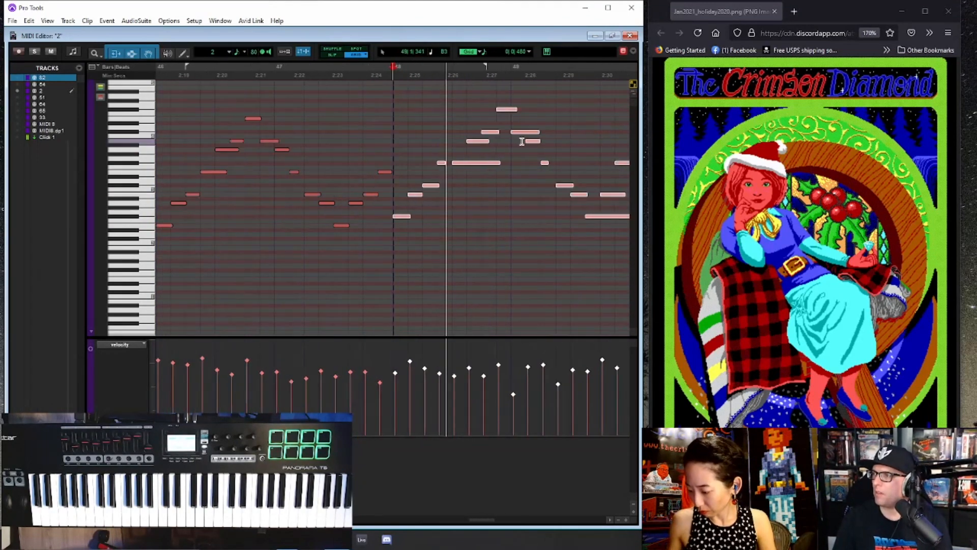
- Trim the long note on beat three of bar 48 and the first note of bar 49 to about an eighth note each
left_click(496, 163)
left_click_drag(495, 163, 467, 162)
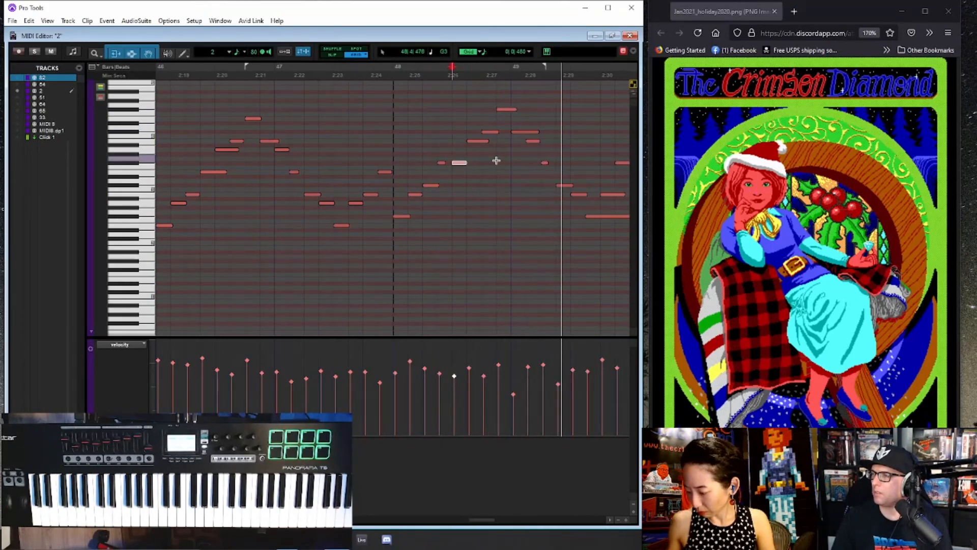
left_click_drag(538, 132, 528, 133)
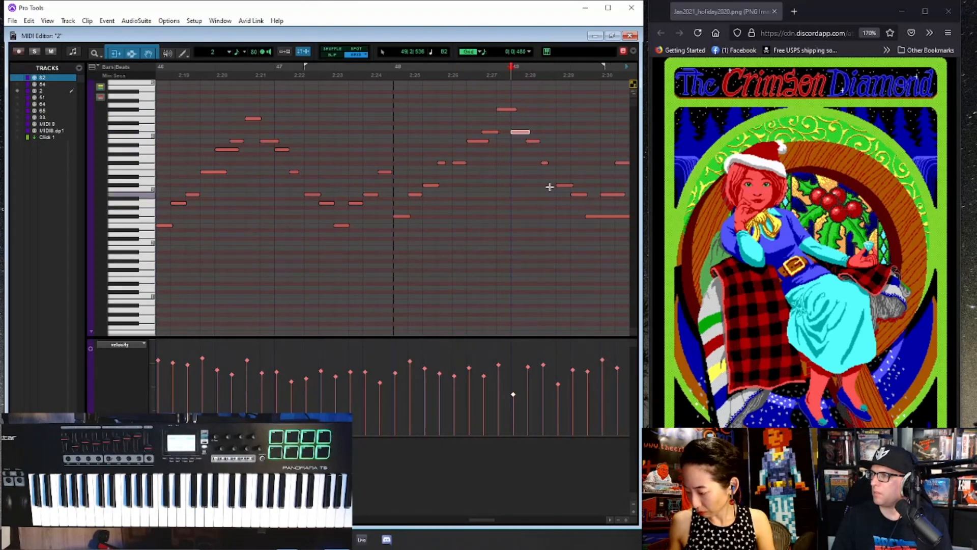
key("r")
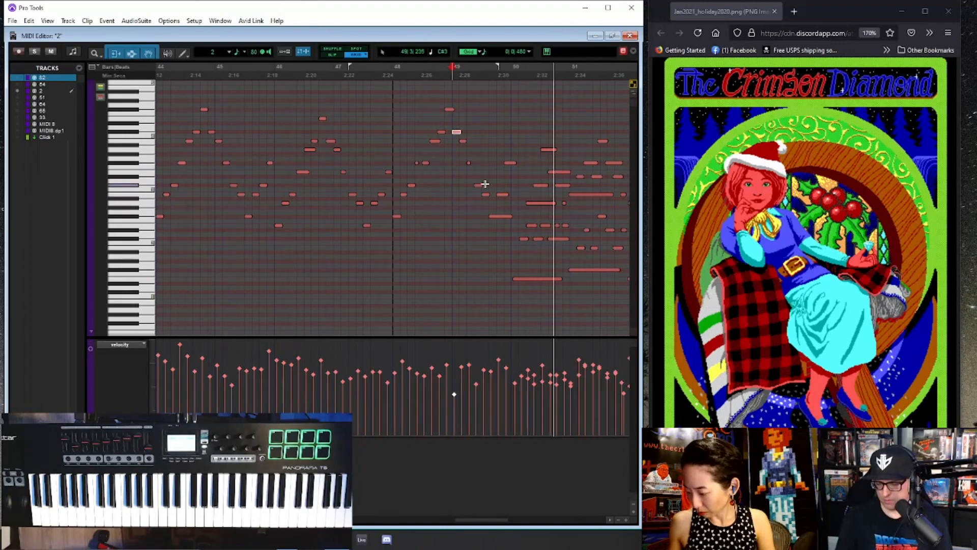
- Return to the arrangement view, select clip 2-04 on track 2, save the session and stop playback
key("ctrl+equal")
key("r")
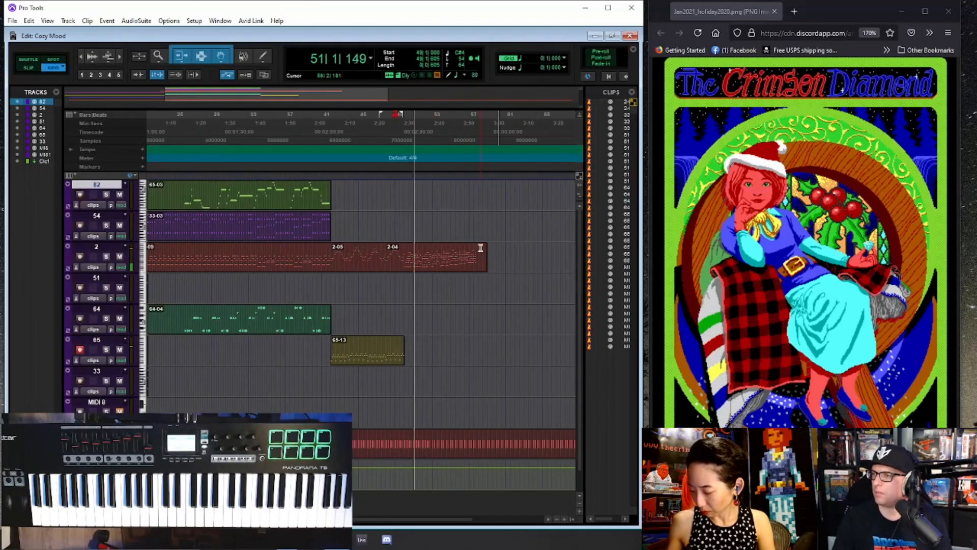
left_click(419, 268)
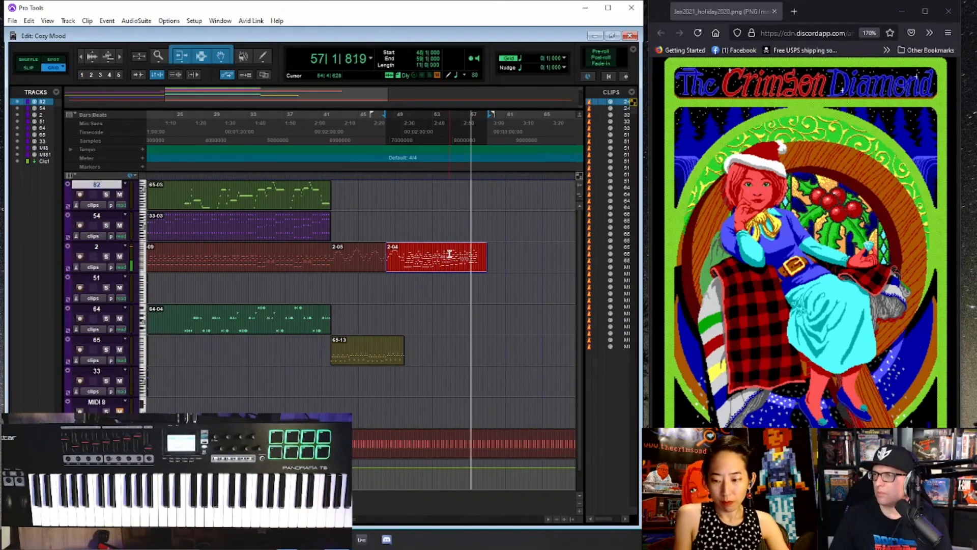
left_click(12, 21)
left_click(26, 85)
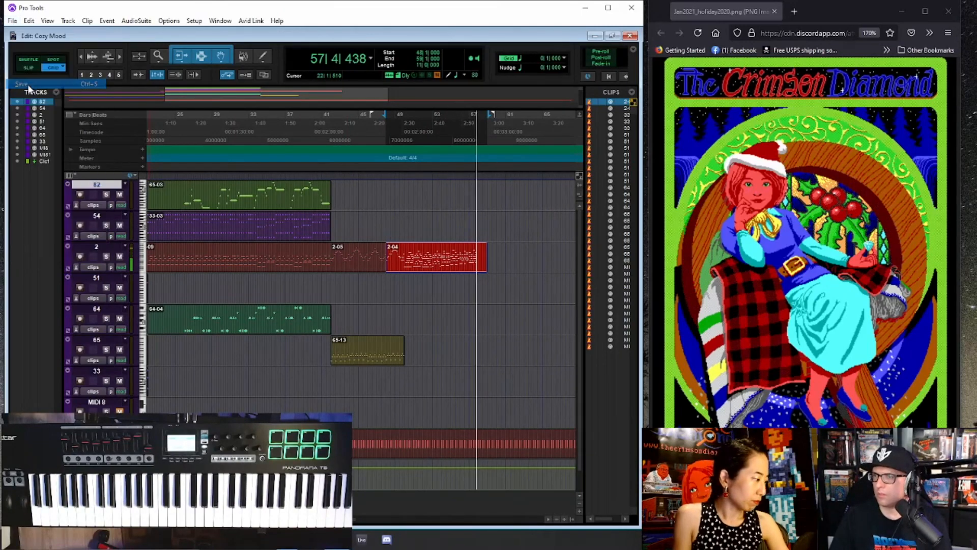
key("space")
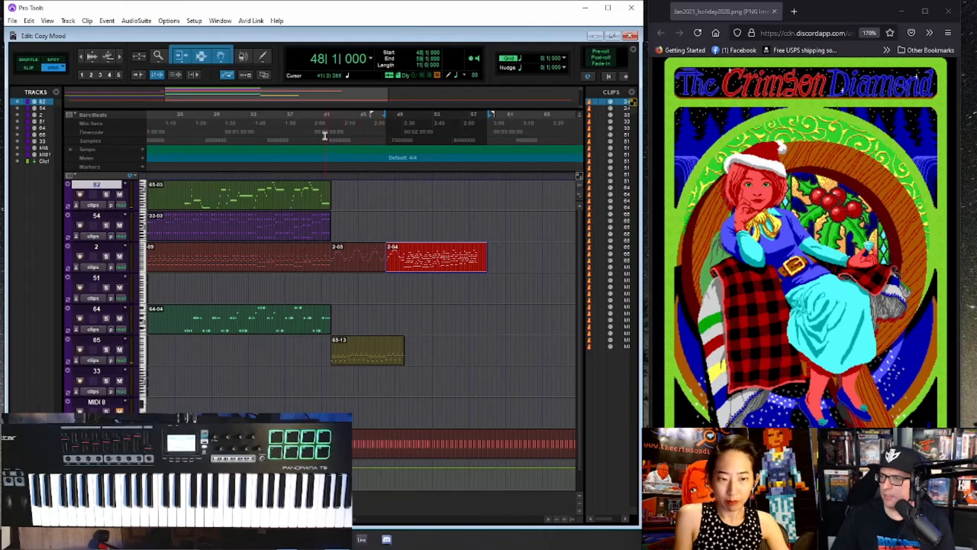
- Review the arrangement of all tracks from the opening section to the end of clip 2-04
left_click(324, 136)
key("ctrl+[")
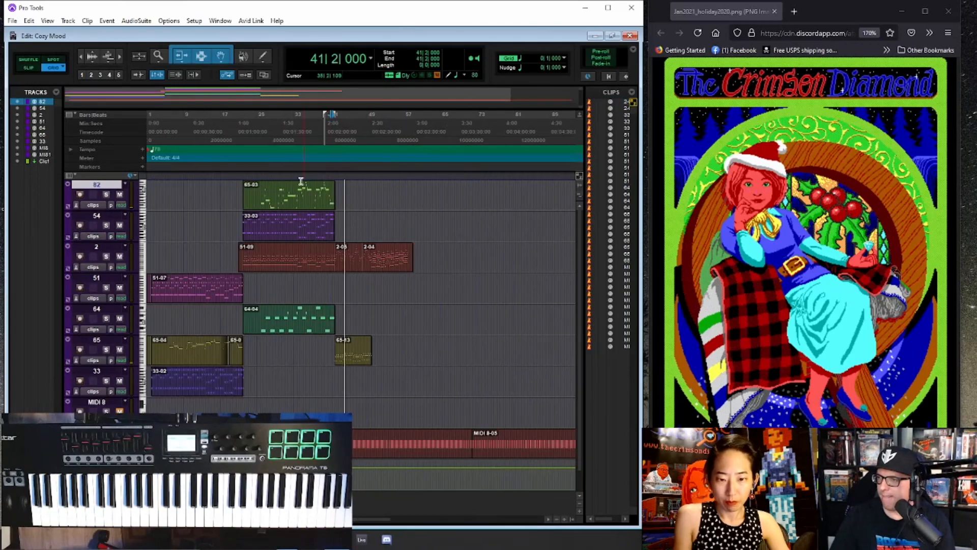
key("ctrl+[")
left_click(276, 192)
key("ctrl+]")
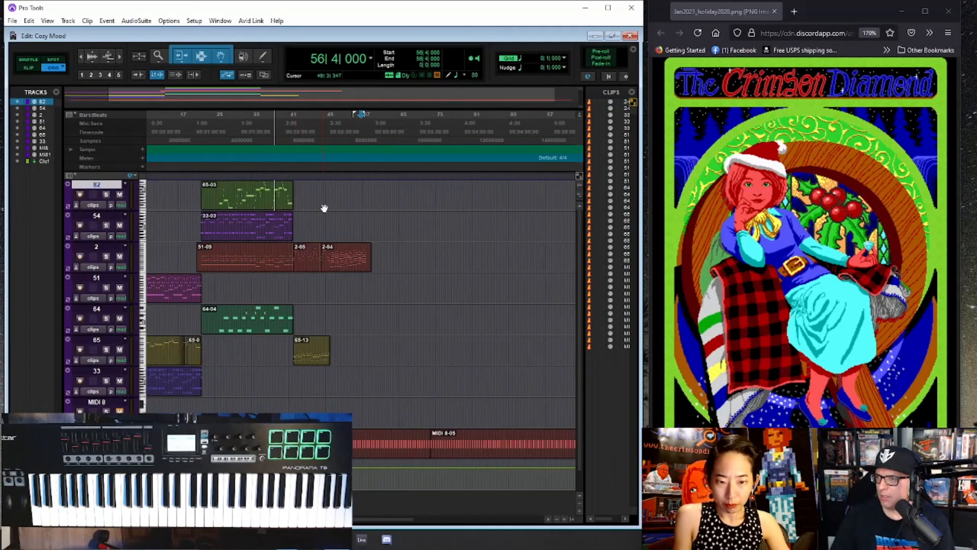
key("ctrl+]")
key("alt")
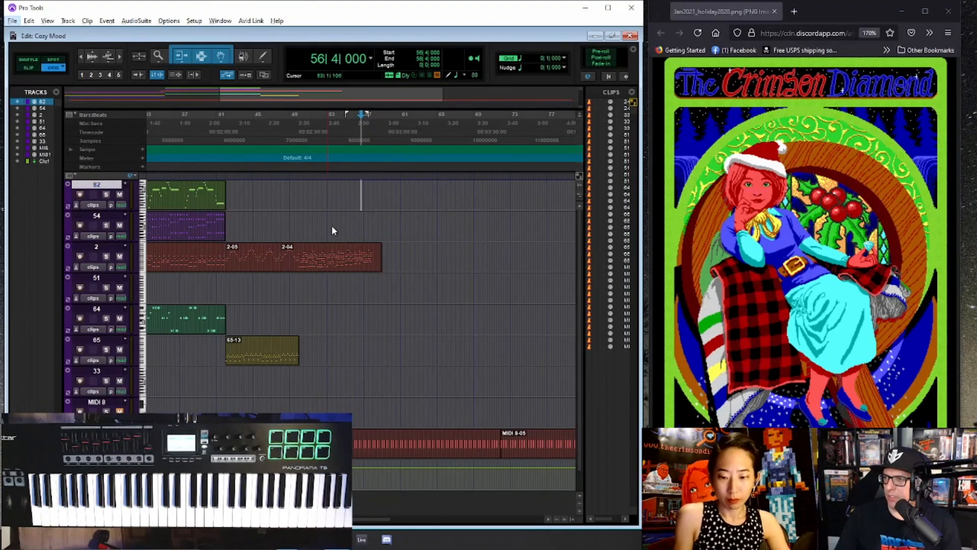
scroll(331, 227, "down", 2)
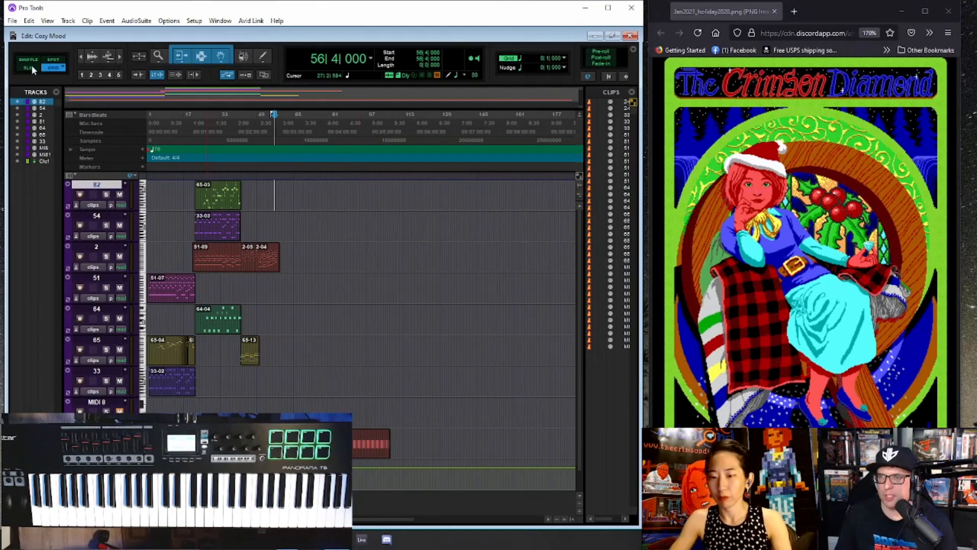
- Save the Cozy Mood session
left_click(13, 20)
left_click(37, 85)
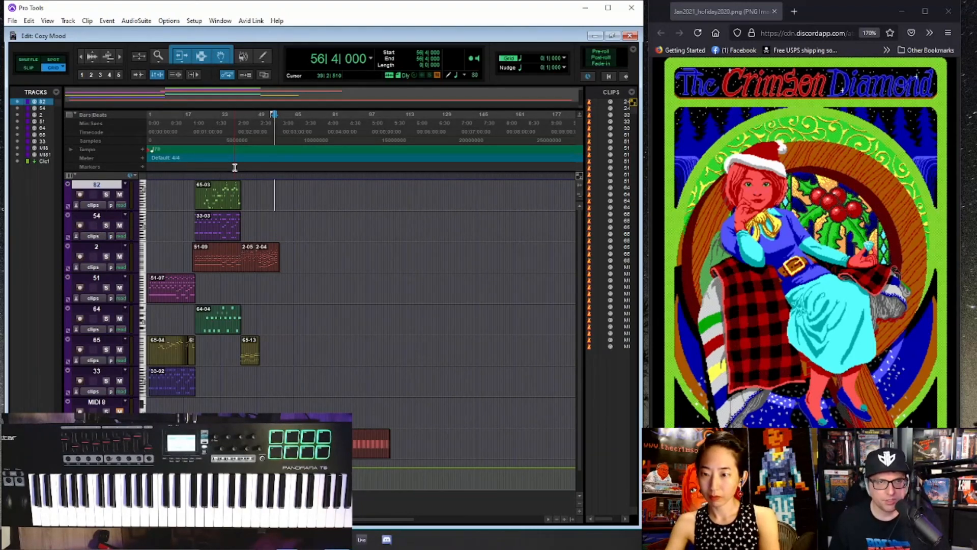
- Check which version of Pro Tools is installed in the program's About information and close it
left_click(277, 21)
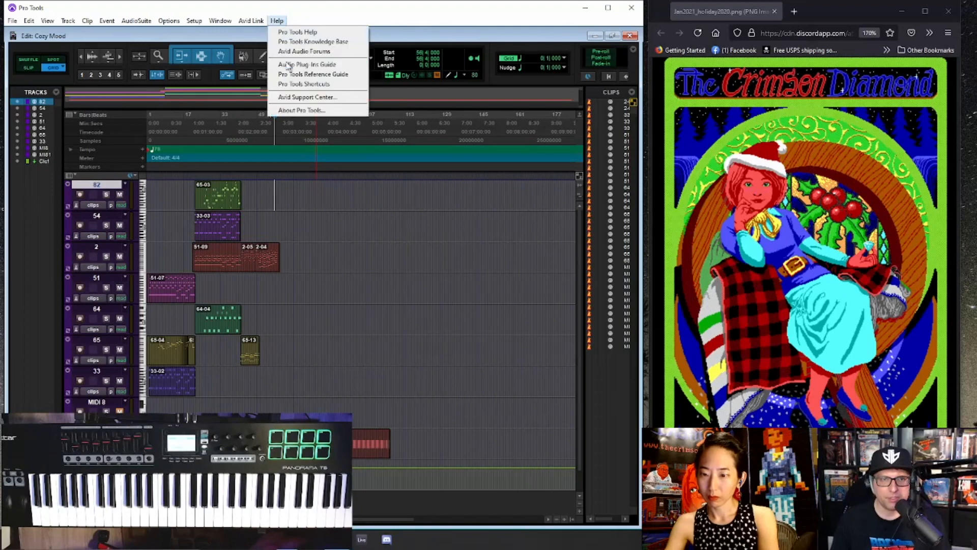
left_click(295, 110)
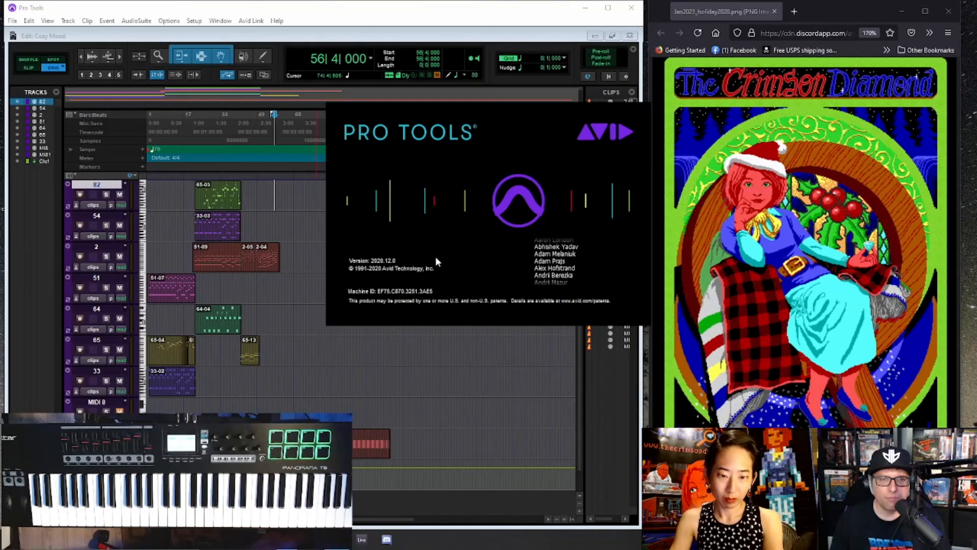
left_click(378, 267)
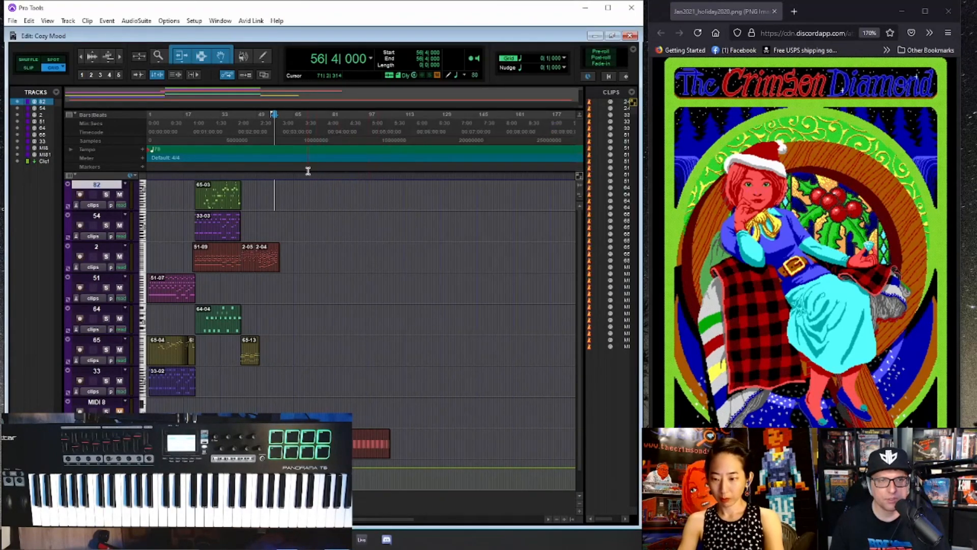
left_click(12, 21)
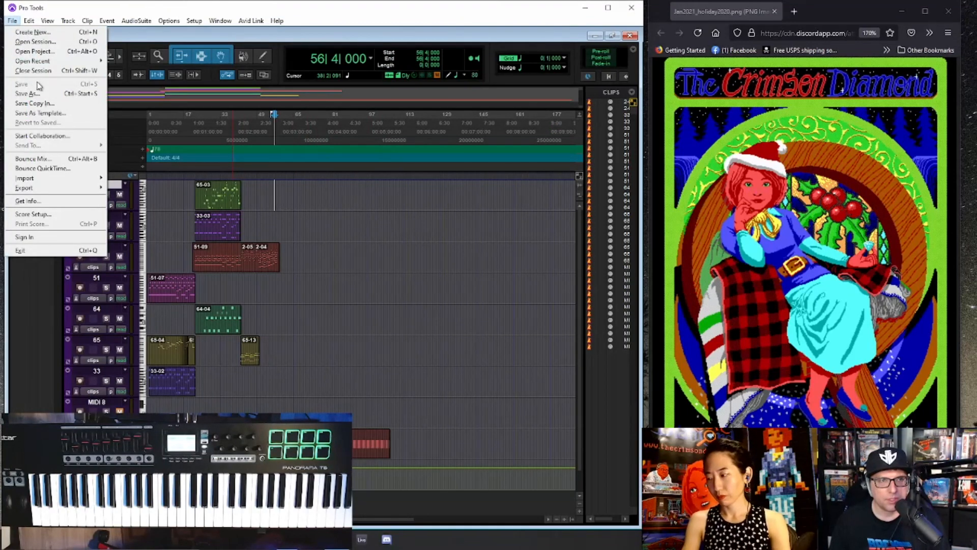
left_click(279, 68)
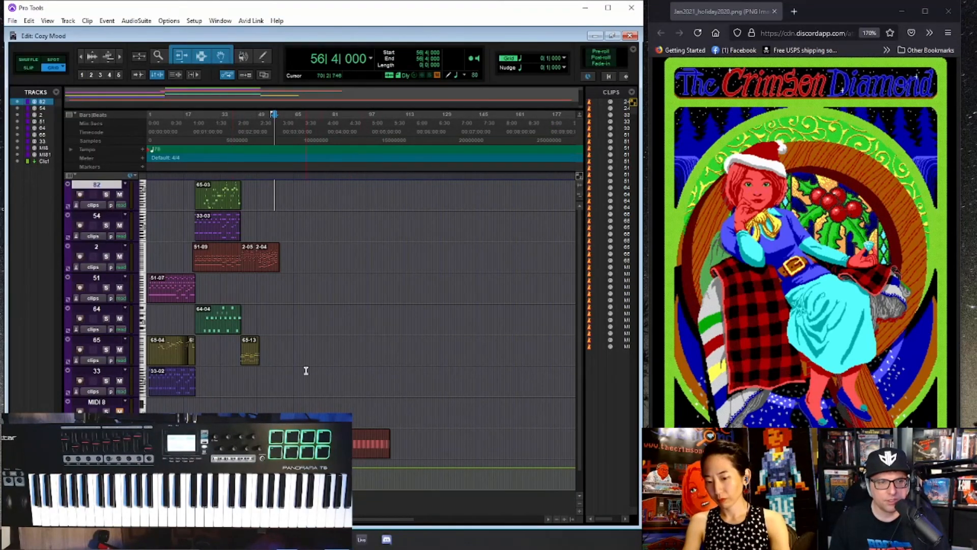